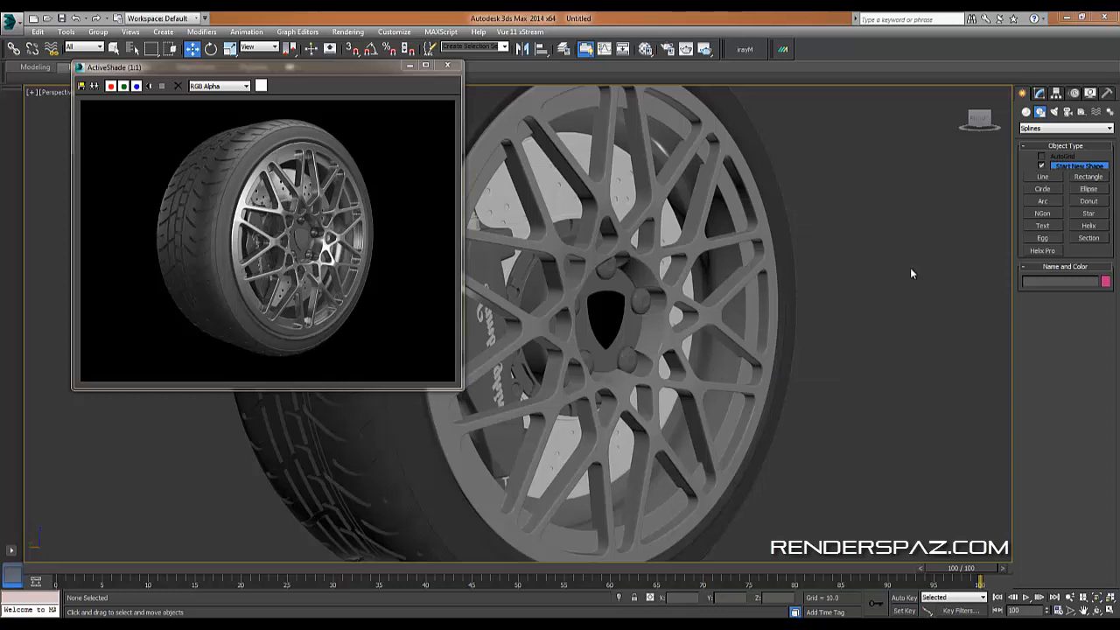
Show the wheel in a maximized Left view with surface shading instead of wireframe.
{"action": "key", "text": "alt+w"}
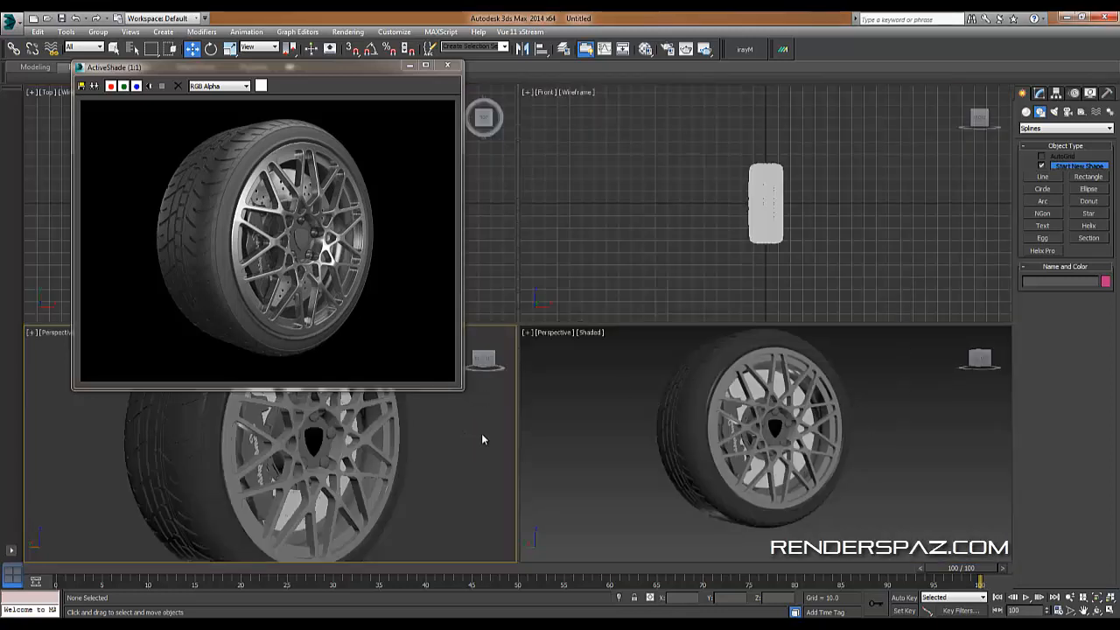
{"action": "left_click", "coordinate": [591, 294]}
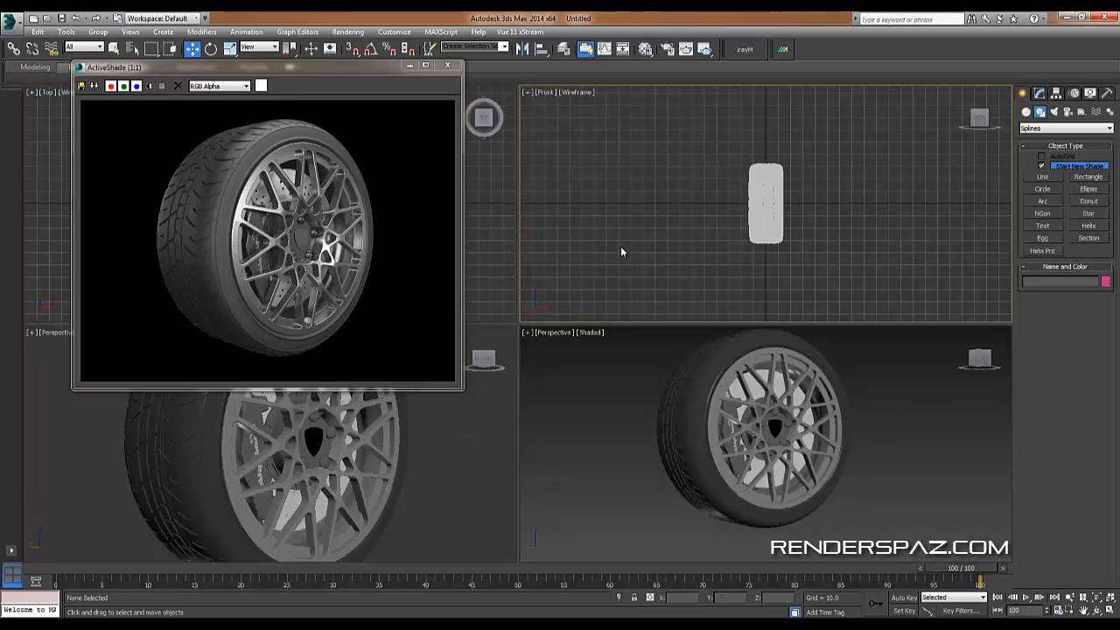
{"action": "key", "text": "l"}
{"action": "key", "text": "alt+w"}
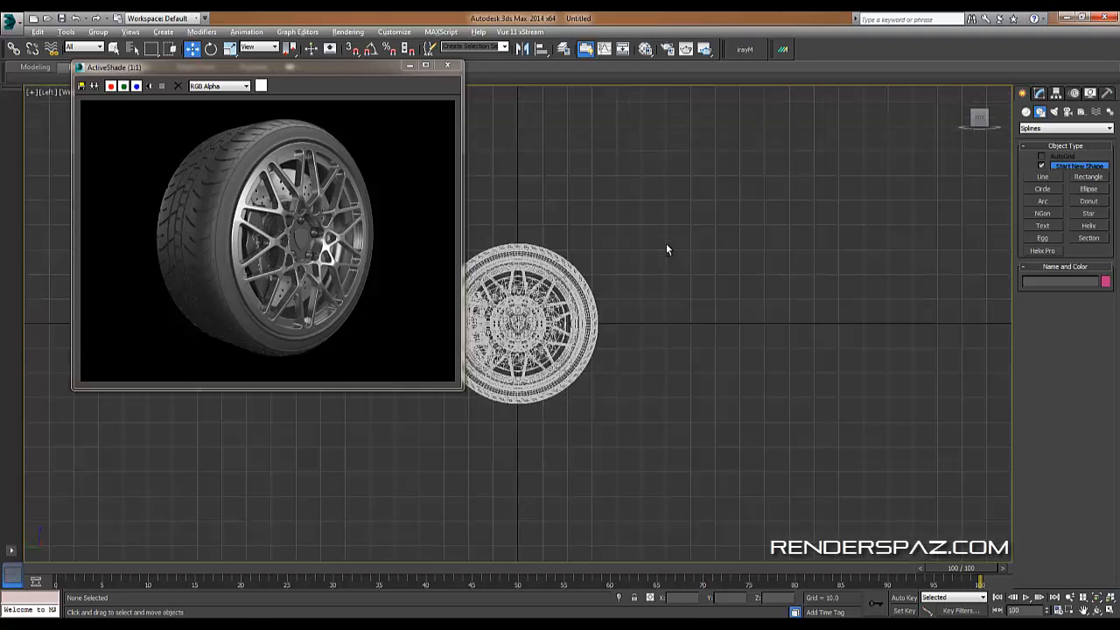
{"action": "scroll", "coordinate": [873, 348], "scroll_direction": "up", "scroll_amount": 5}
{"action": "middle_click_drag", "start_coordinate": [843, 383], "coordinate": [829, 356]}
{"action": "key", "text": "F3"}
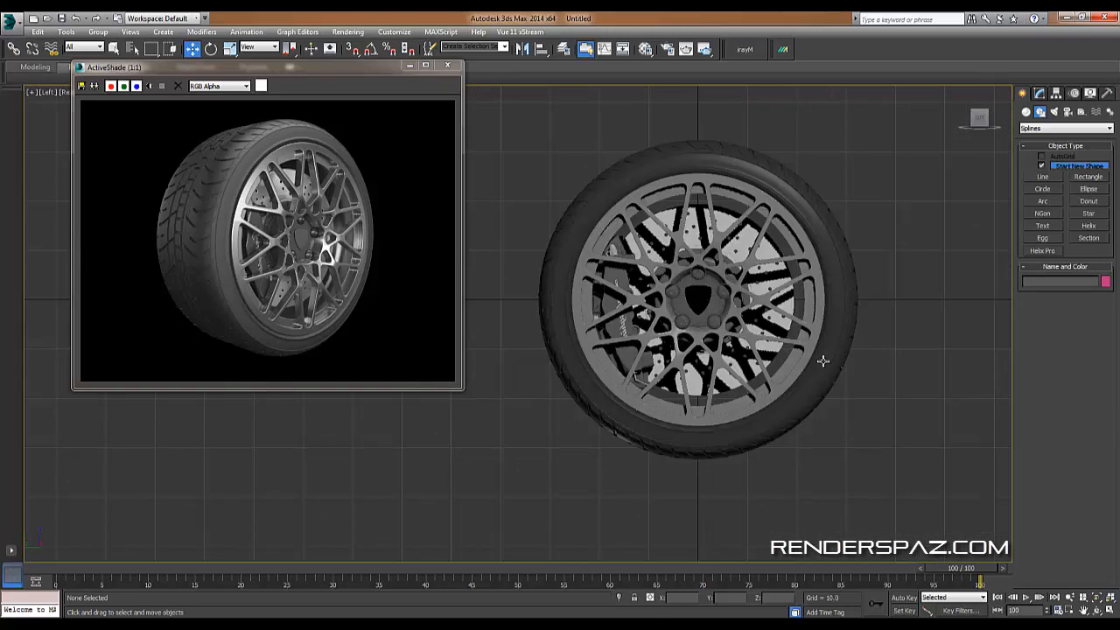
{"action": "middle_click_drag", "start_coordinate": [857, 321], "coordinate": [835, 353]}
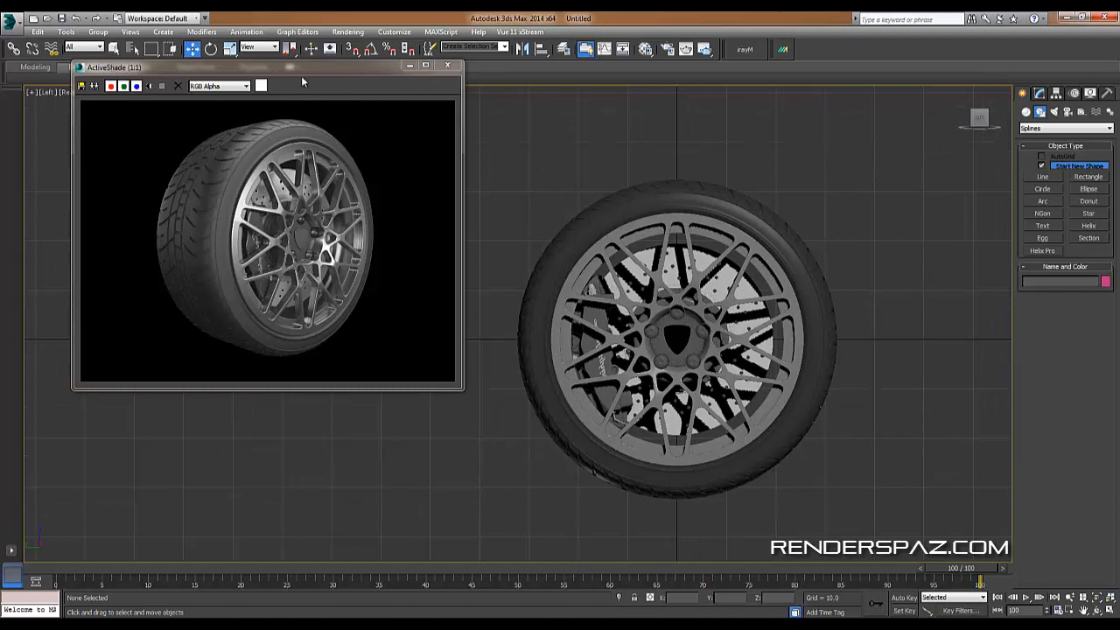
Clear the ActiveShade window from the viewport and set the Left view's visual style to Shaded.
{"action": "left_click_drag", "start_coordinate": [307, 70], "coordinate": [233, 151]}
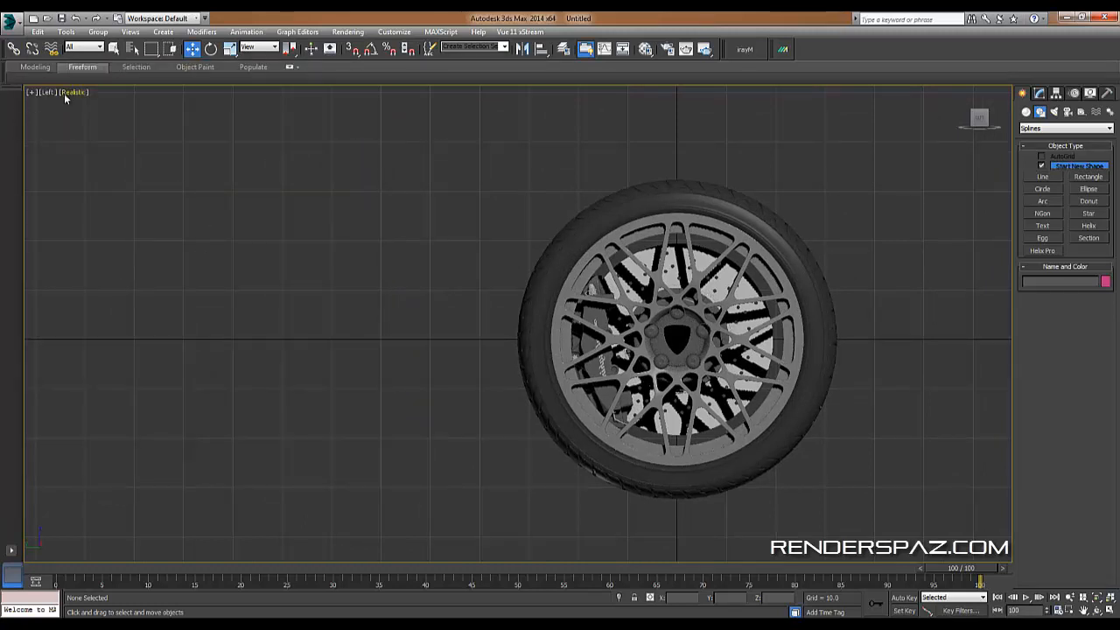
{"action": "left_click", "coordinate": [68, 94]}
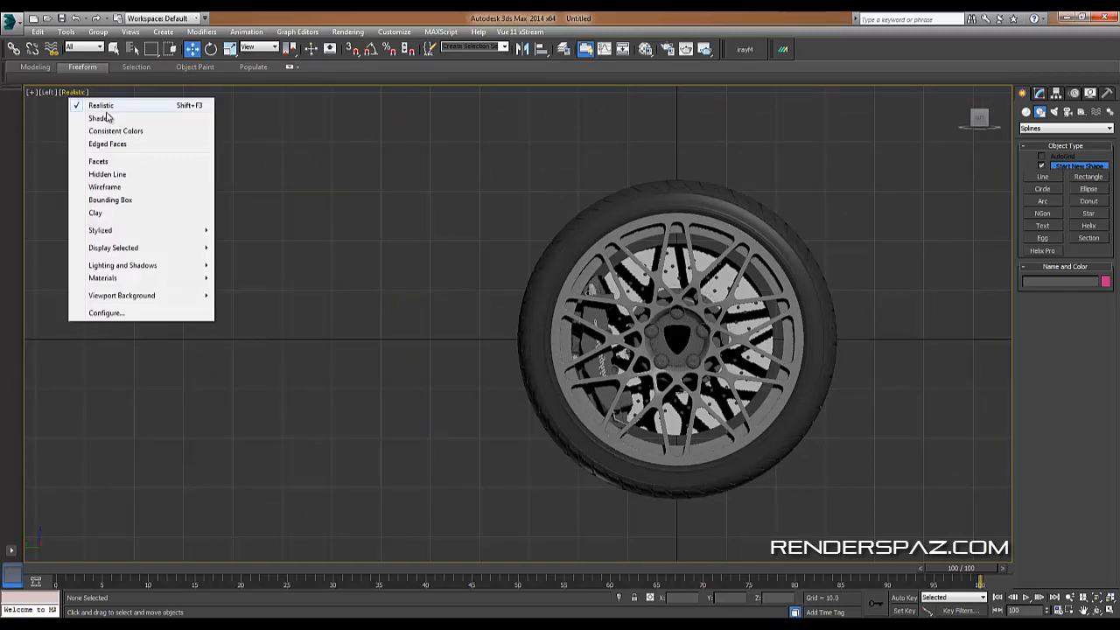
{"action": "left_click", "coordinate": [100, 118]}
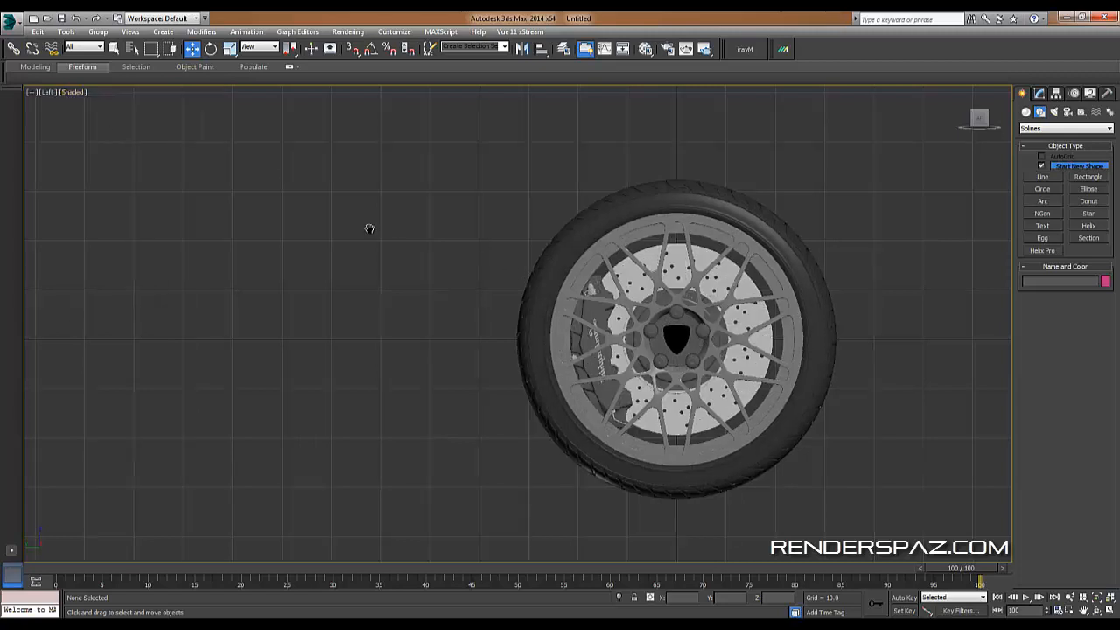
Freeze the WHEEL group through its object properties, with visibility 0.4 and Show Frozen in Gray turned off.
{"action": "middle_click_drag", "start_coordinate": [642, 304], "coordinate": [497, 269]}
{"action": "left_click_drag", "start_coordinate": [299, 130], "coordinate": [792, 497]}
{"action": "right_click", "coordinate": [770, 340]}
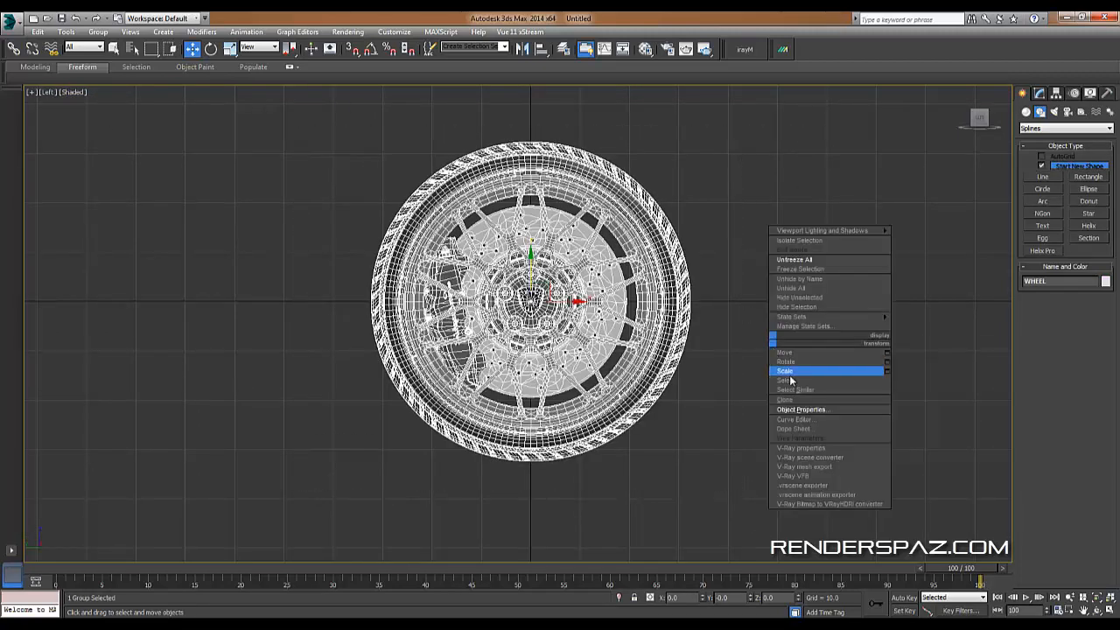
{"action": "left_click", "coordinate": [800, 410]}
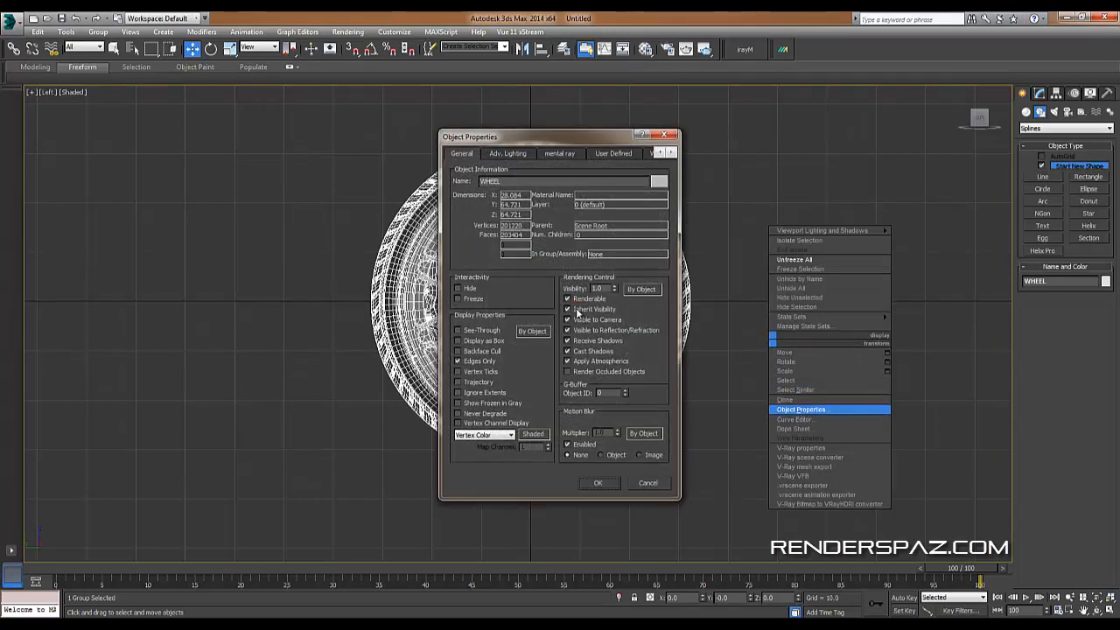
{"action": "left_click", "coordinate": [474, 302]}
{"action": "type", "text": "."}
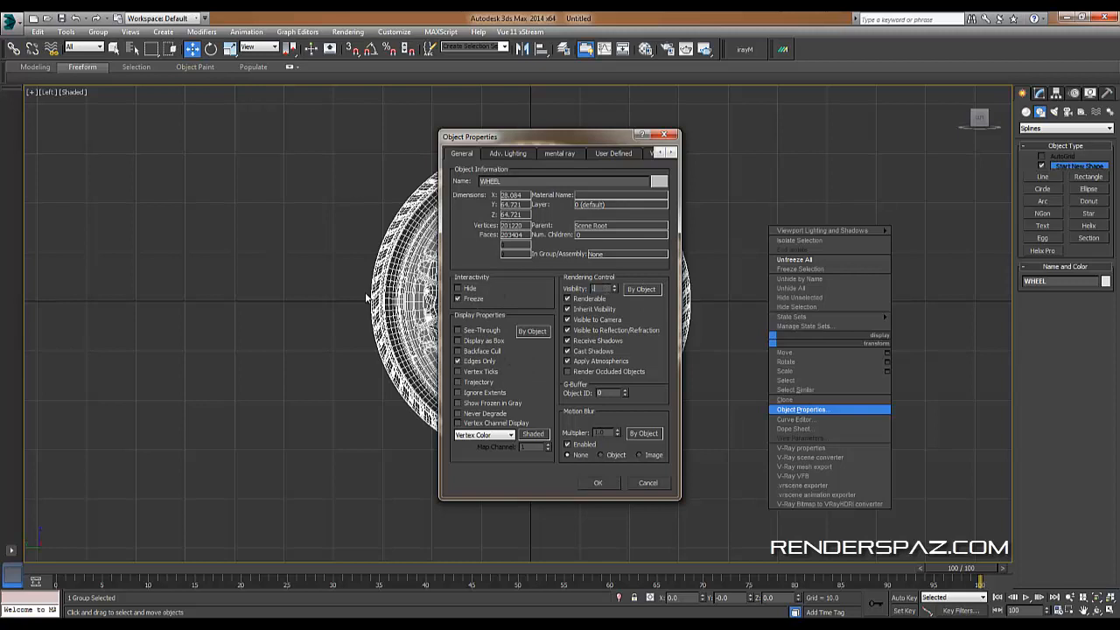
{"action": "type", "text": "4"}
{"action": "key", "text": "Return"}
{"action": "left_click", "coordinate": [457, 404]}
{"action": "left_click", "coordinate": [604, 483]}
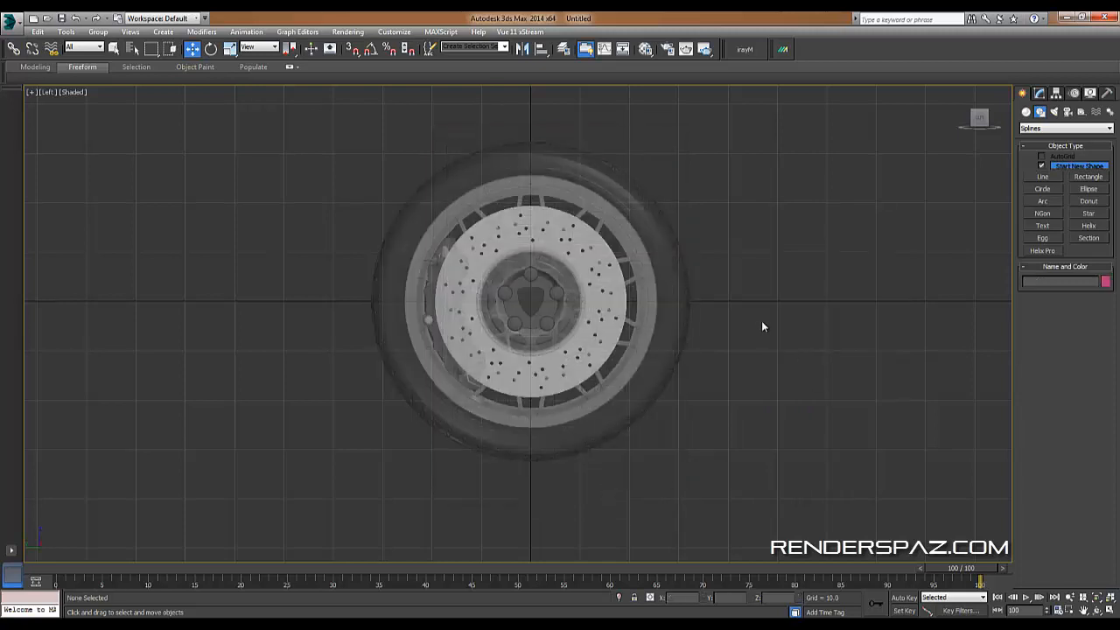
Draw a circle spline from the wheel's center out to the tire sidewall, with a radius of about 30.
{"action": "scroll", "coordinate": [752, 289], "scroll_direction": "up", "scroll_amount": 5}
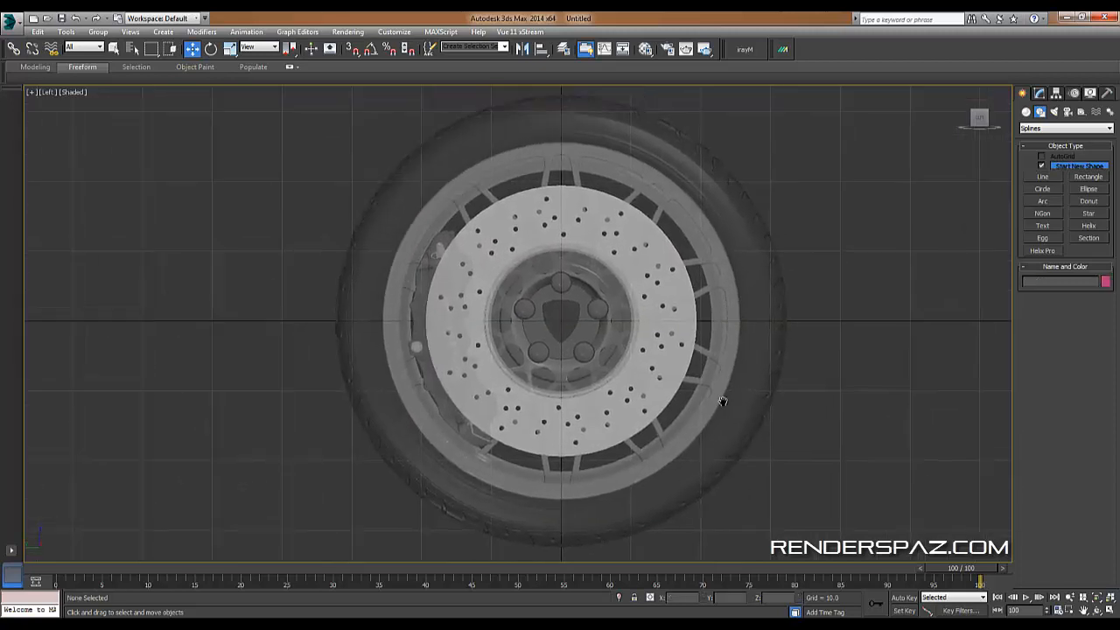
{"action": "middle_click_drag", "start_coordinate": [722, 402], "coordinate": [712, 414]}
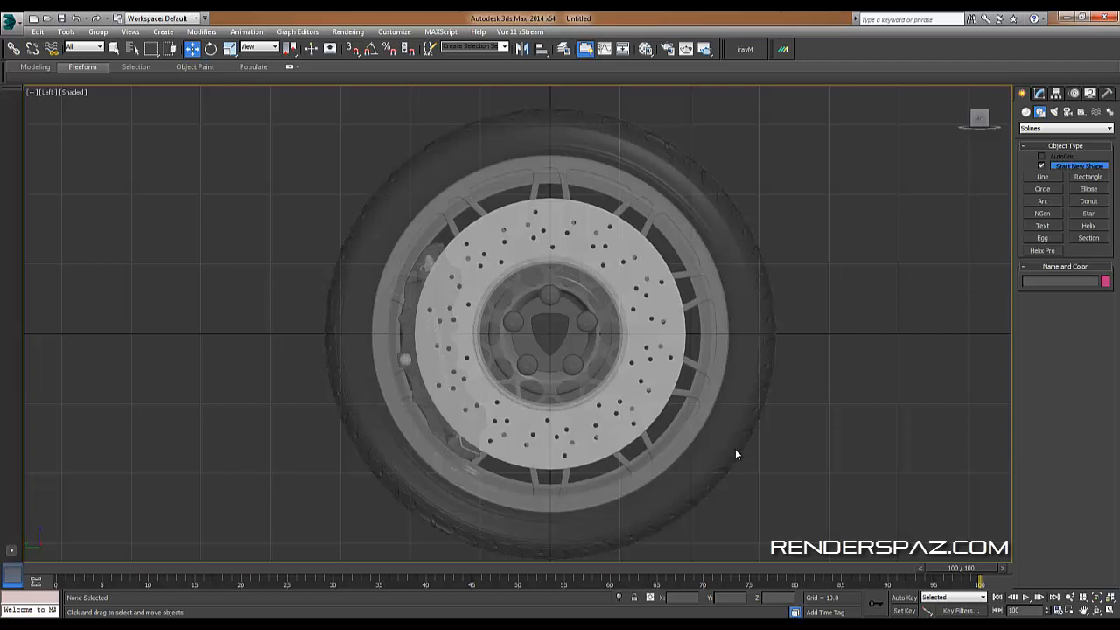
{"action": "left_click", "coordinate": [1053, 112]}
{"action": "left_click", "coordinate": [1040, 112]}
{"action": "left_click", "coordinate": [1043, 188]}
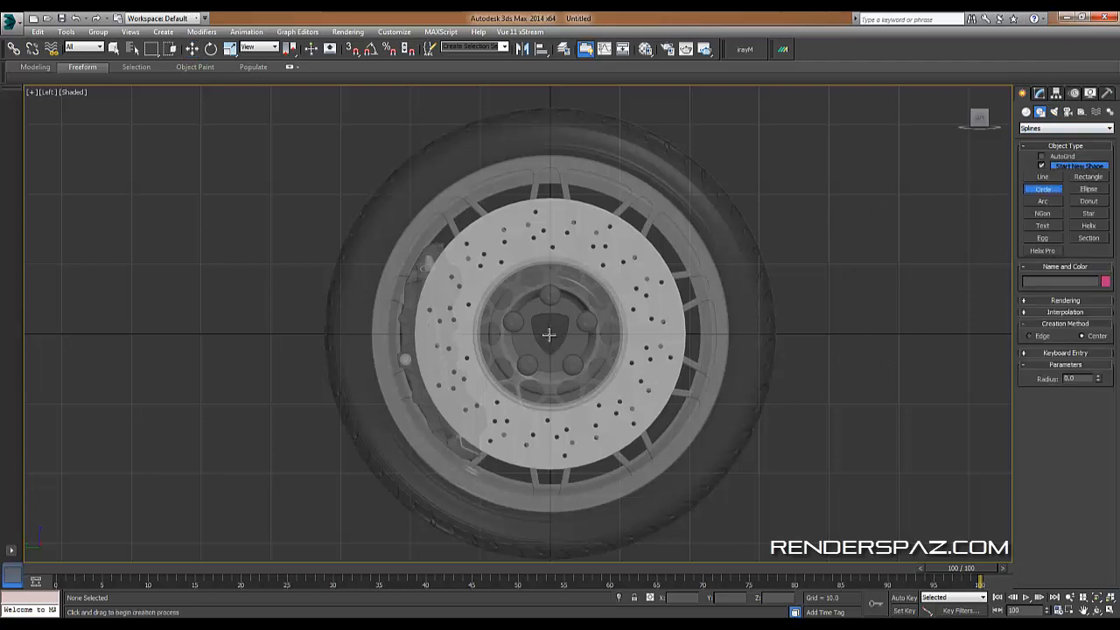
{"action": "left_click_drag", "start_coordinate": [549, 333], "coordinate": [603, 131]}
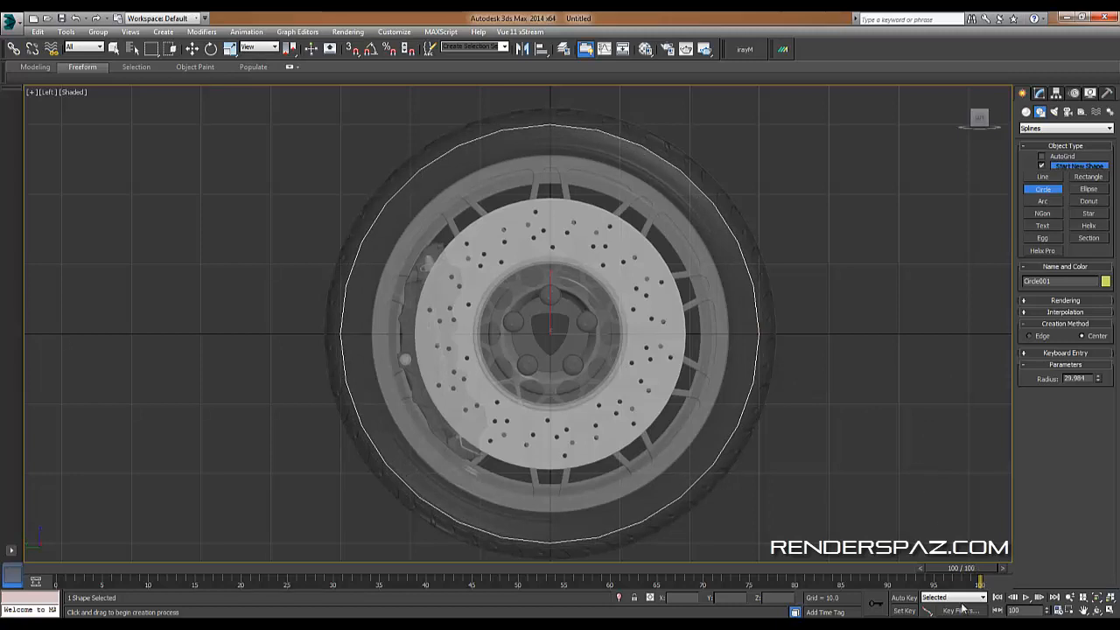
Center the circle on the wheel by setting its Y and Z positions to 0.
{"action": "left_click", "coordinate": [192, 49]}
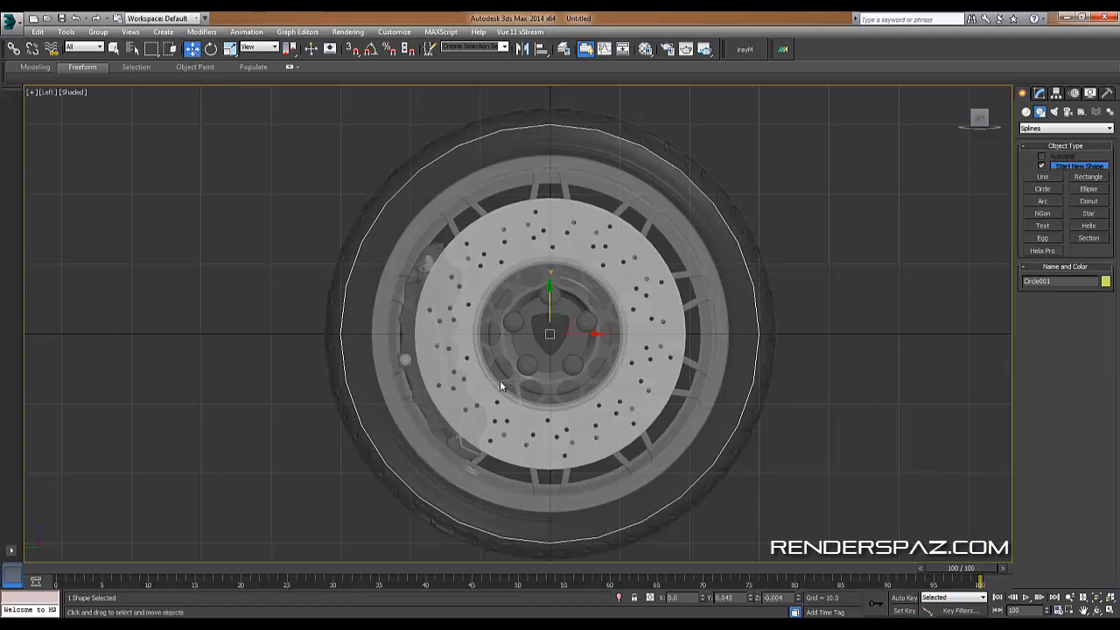
{"action": "right_click", "coordinate": [750, 599]}
{"action": "right_click", "coordinate": [797, 600]}
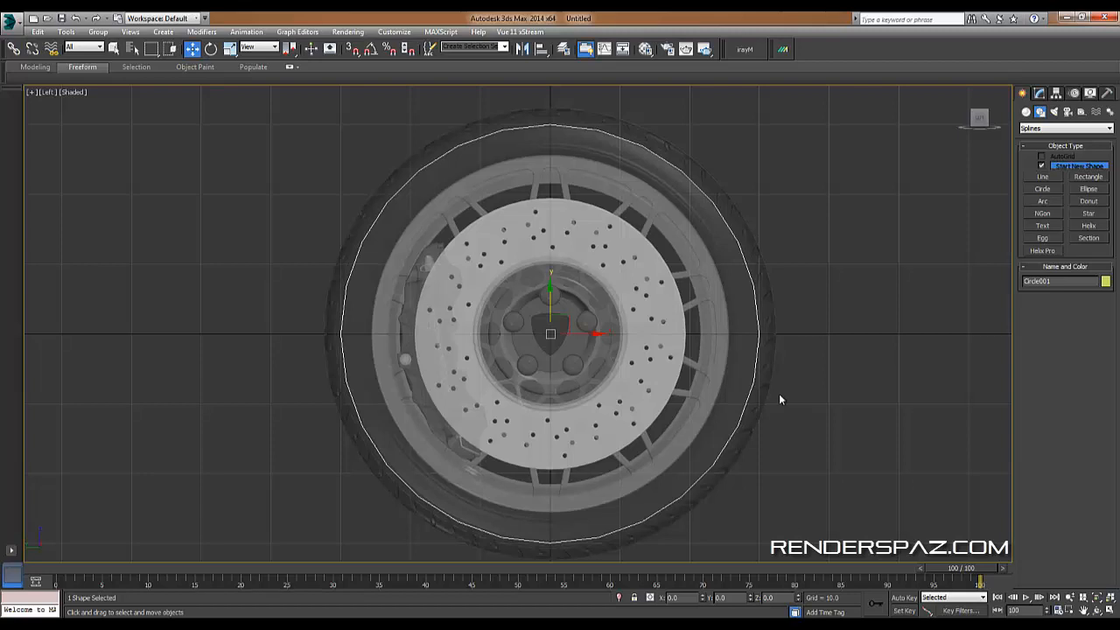
{"action": "left_click", "coordinate": [814, 366]}
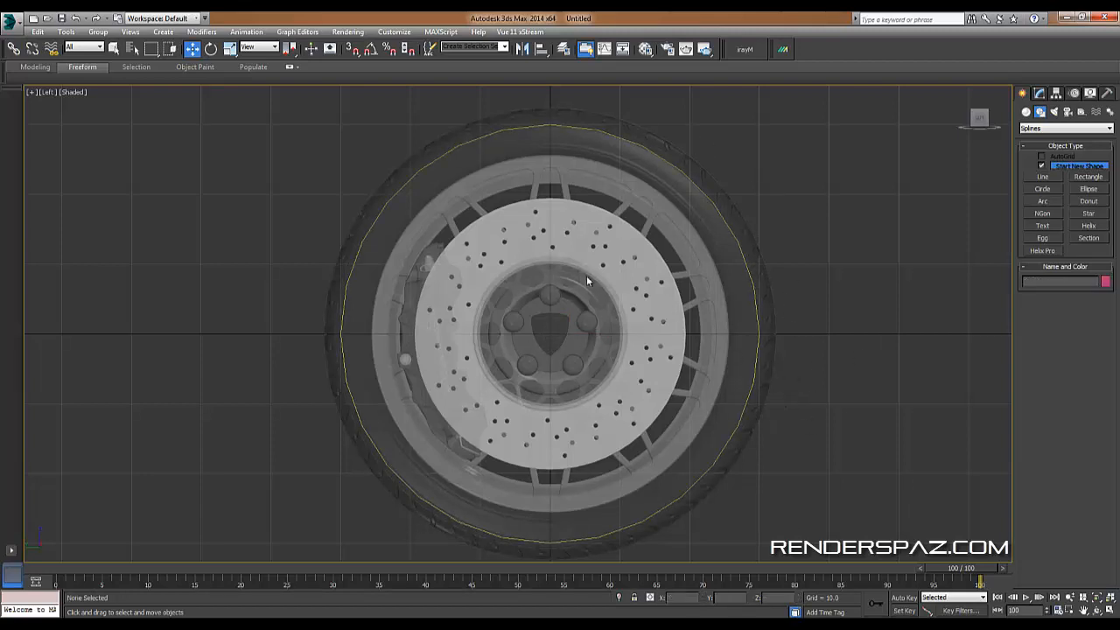
Select the sidewall circle and open its Interpolation settings.
{"action": "scroll", "coordinate": [670, 312], "scroll_direction": "up", "scroll_amount": 2}
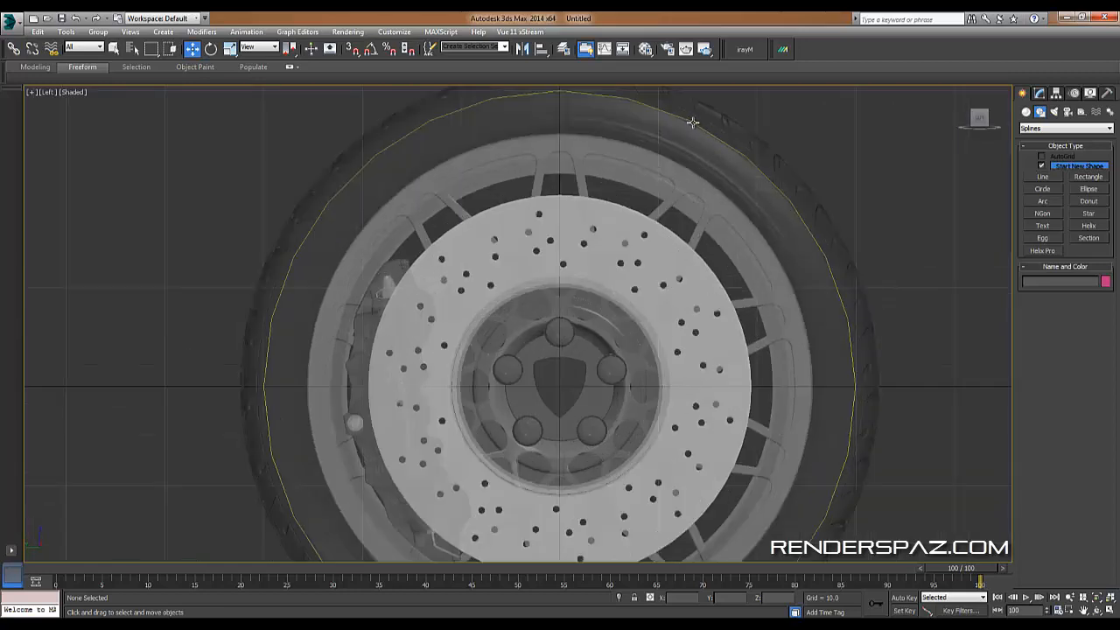
{"action": "left_click", "coordinate": [741, 149]}
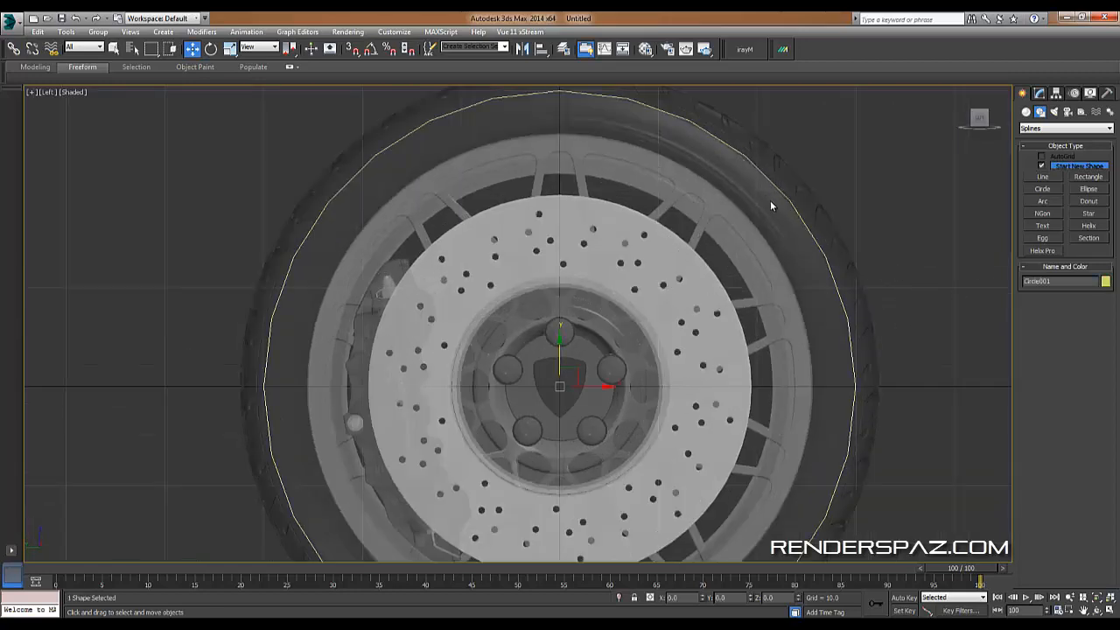
{"action": "left_click", "coordinate": [1040, 92]}
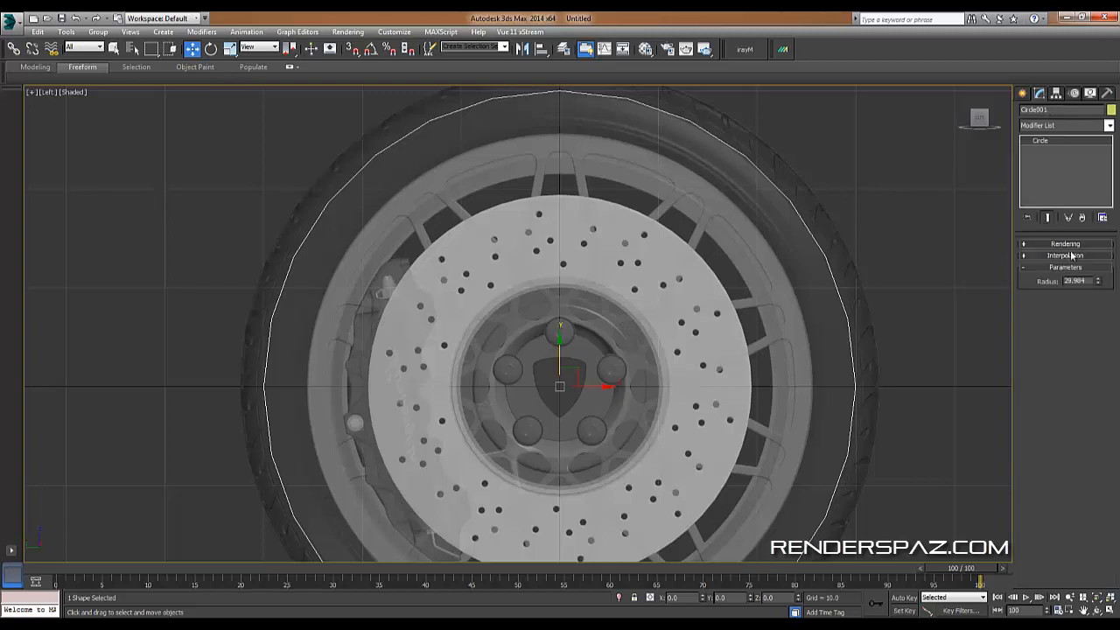
{"action": "left_click", "coordinate": [1047, 256]}
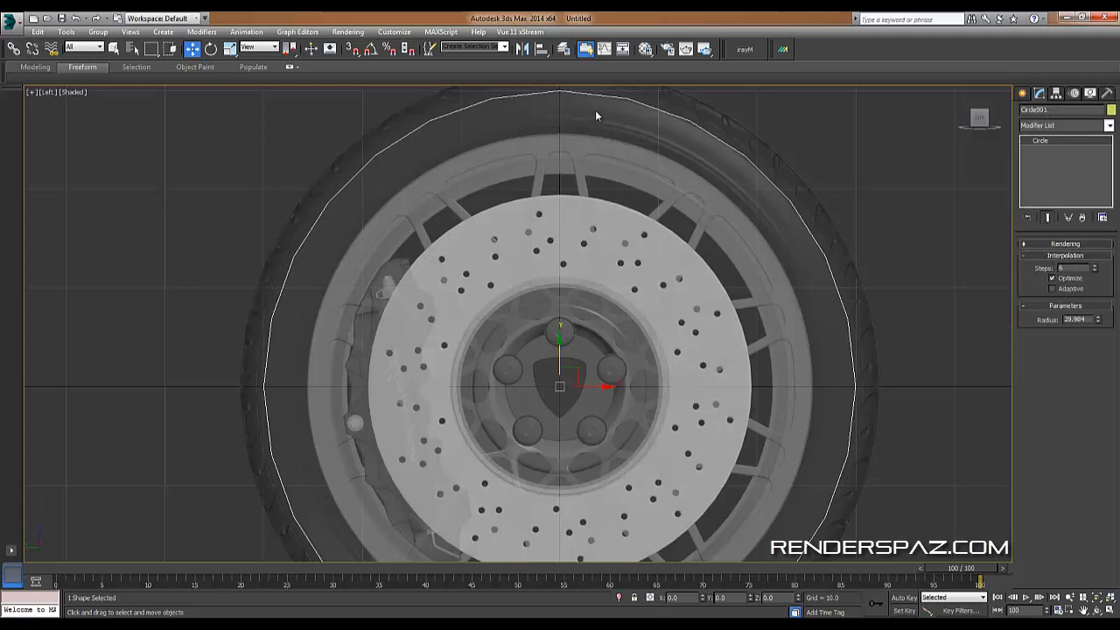
Make an independent copy of the circle scaled uniformly to about 90% near the sidewall's inner edge.
{"action": "scroll", "coordinate": [793, 396], "scroll_direction": "down", "scroll_amount": 3}
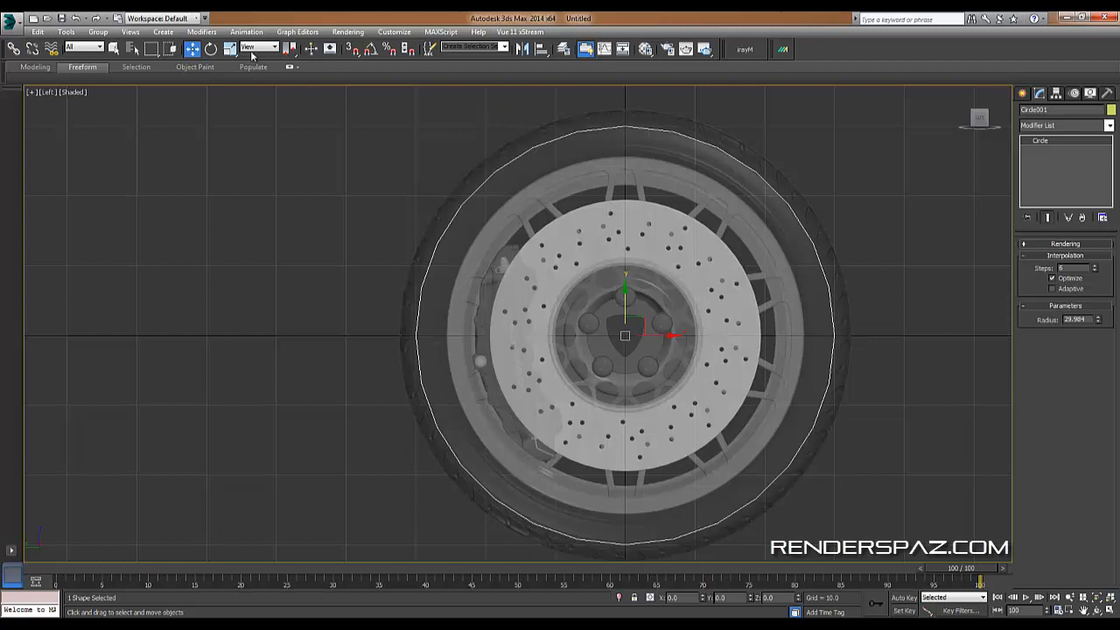
{"action": "left_click", "coordinate": [226, 49]}
{"action": "mouse_move", "coordinate": [631, 326]}
{"action": "left_mouse_down", "text": "shift"}
{"action": "mouse_move", "coordinate": [625, 337]}
{"action": "mouse_move", "coordinate": [652, 335]}
{"action": "left_mouse_up", "text": "shift"}
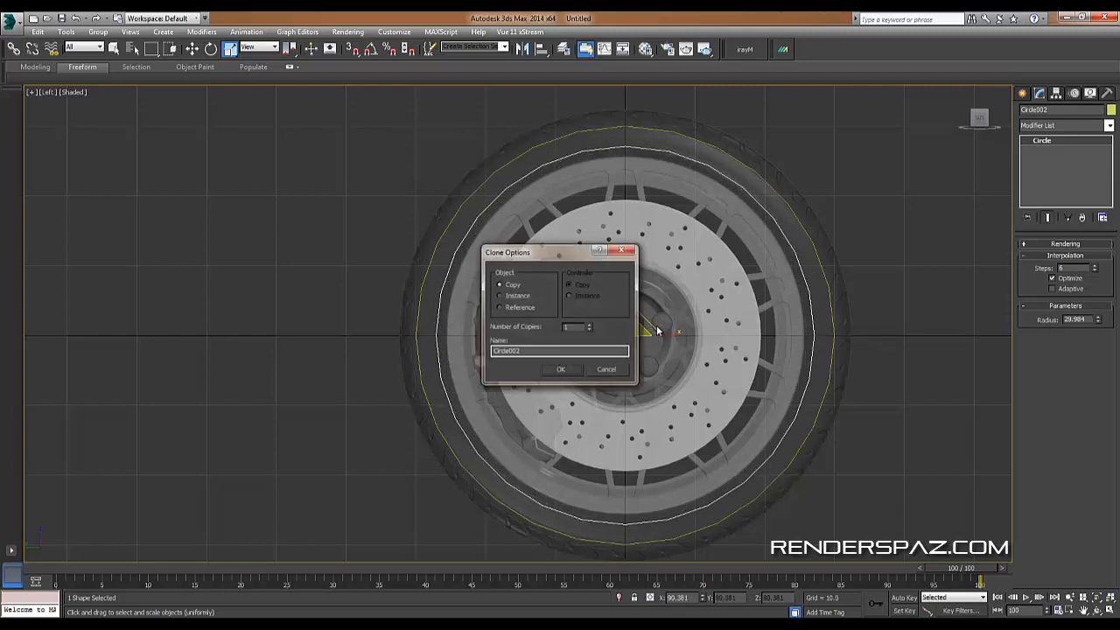
{"action": "left_click", "coordinate": [563, 370]}
{"action": "left_click", "coordinate": [867, 236]}
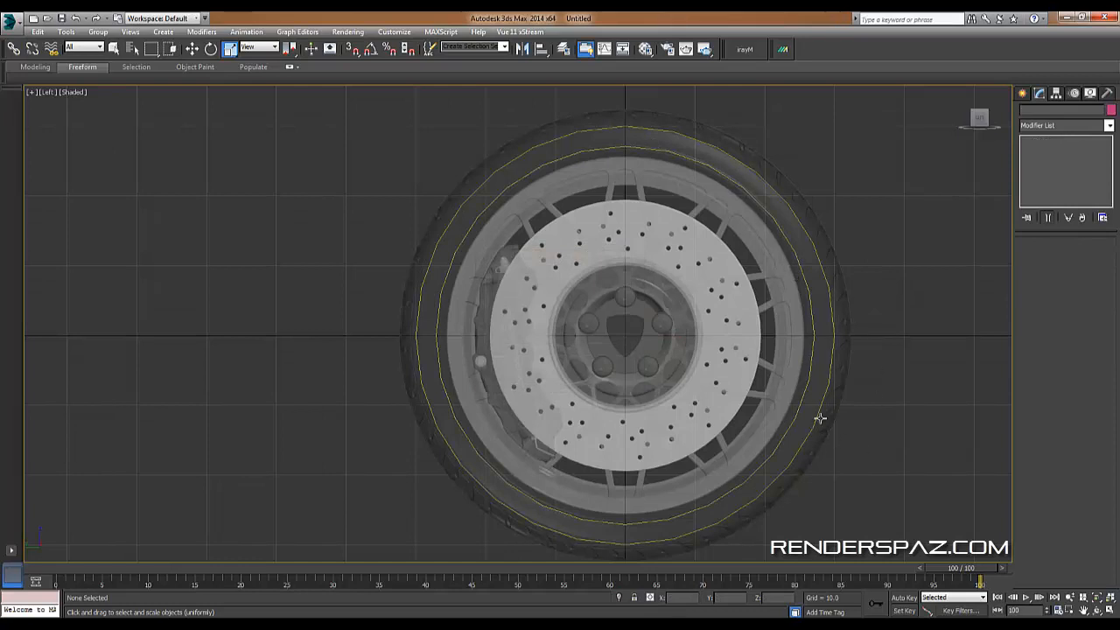
Examine the segments of the two circles along the tire sidewall and how they follow its curvature.
{"action": "scroll", "coordinate": [787, 298], "scroll_direction": "up", "scroll_amount": 5}
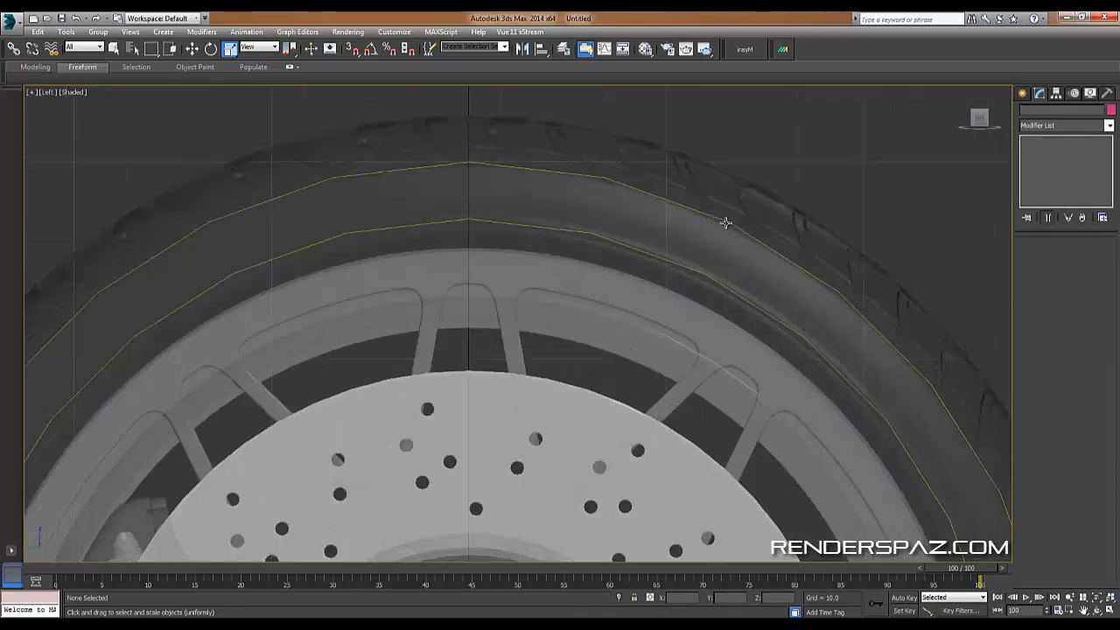
{"action": "left_click", "coordinate": [724, 223]}
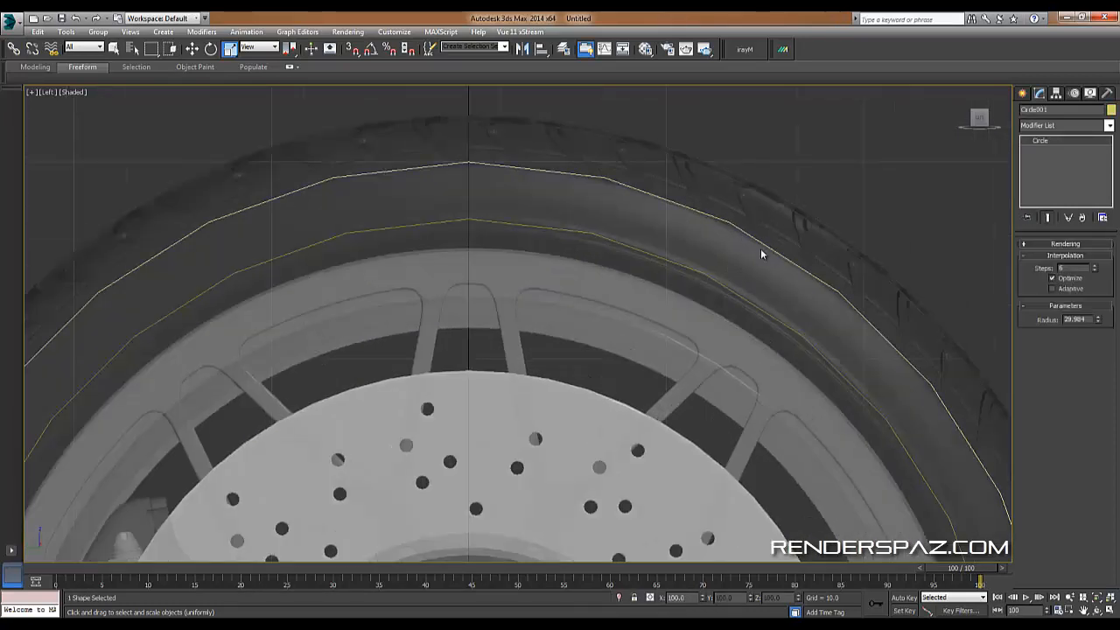
{"action": "middle_click_drag", "start_coordinate": [712, 322], "coordinate": [784, 282]}
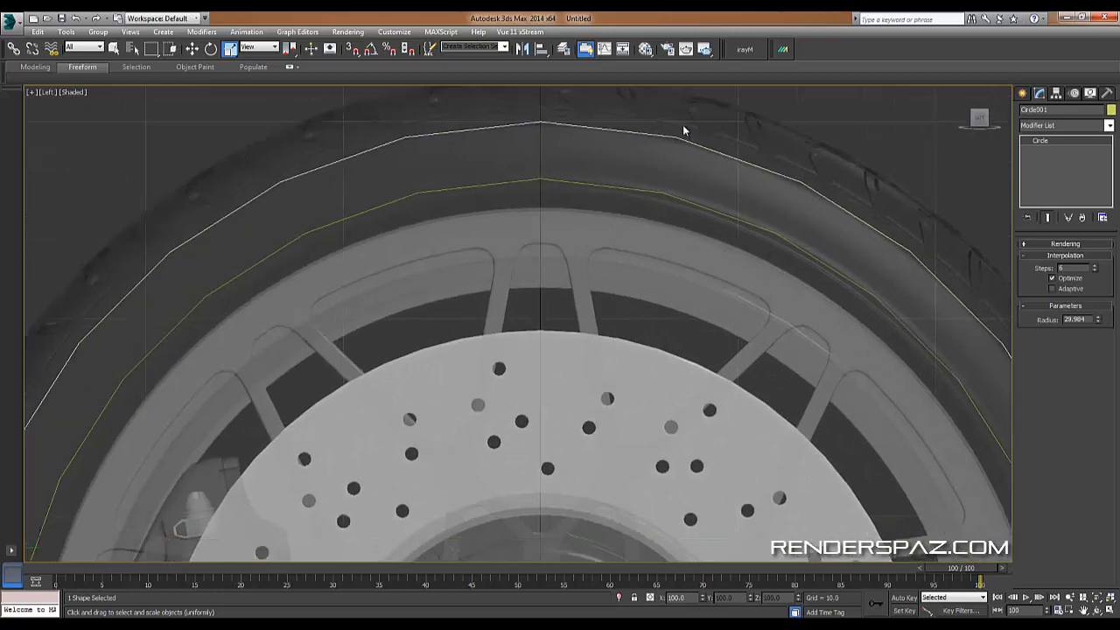
{"action": "left_click", "coordinate": [681, 202]}
{"action": "left_click", "coordinate": [727, 151]}
{"action": "left_click", "coordinate": [721, 156]}
{"action": "middle_click_drag", "start_coordinate": [917, 330], "coordinate": [649, 208]}
{"action": "scroll", "coordinate": [819, 308], "scroll_direction": "down", "scroll_amount": 2}
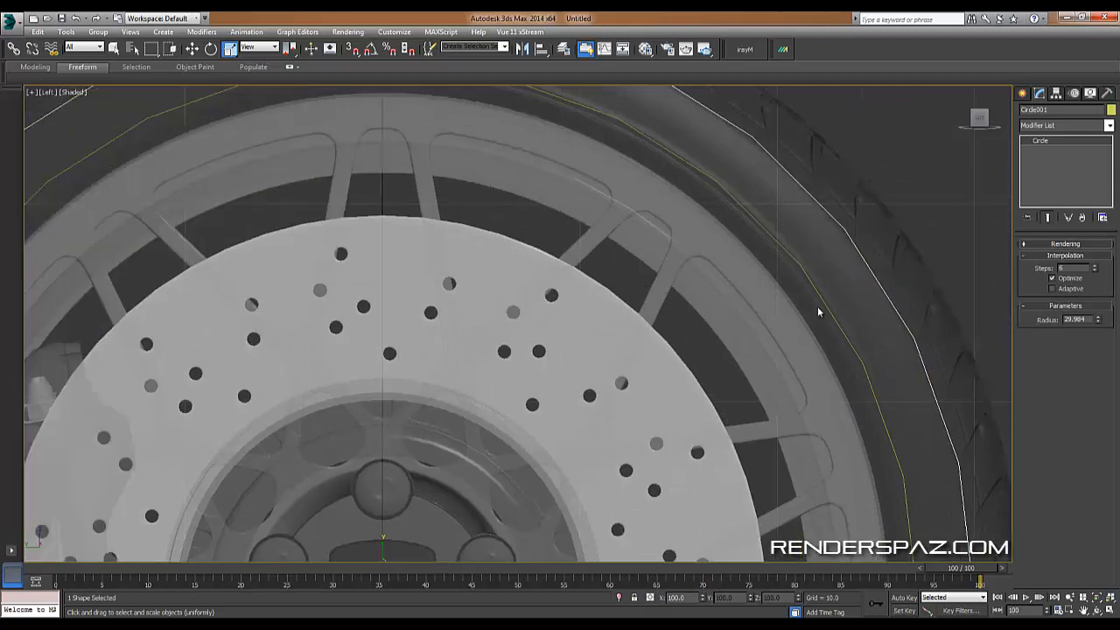
{"action": "middle_click_drag", "start_coordinate": [655, 345], "coordinate": [795, 241]}
{"action": "scroll", "coordinate": [796, 245], "scroll_direction": "down", "scroll_amount": 3}
{"action": "middle_click_drag", "start_coordinate": [670, 327], "coordinate": [543, 389]}
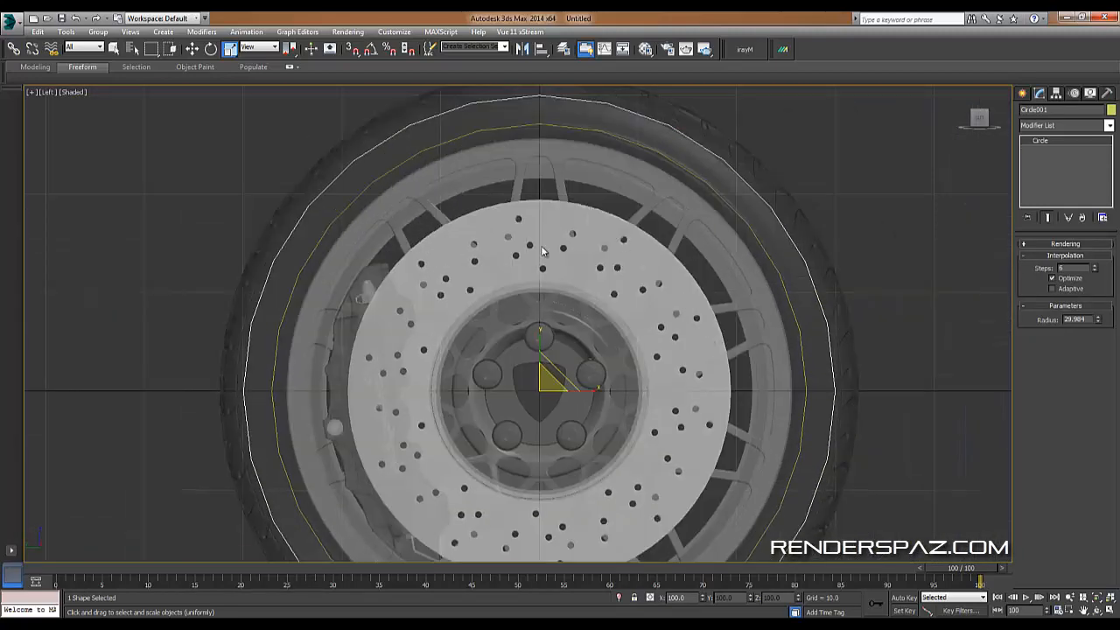
Place a text spline with the default wording at the wheel's center.
{"action": "left_click", "coordinate": [194, 53]}
{"action": "middle_click_drag", "start_coordinate": [629, 293], "coordinate": [582, 265]}
{"action": "middle_click_drag", "start_coordinate": [714, 300], "coordinate": [726, 273]}
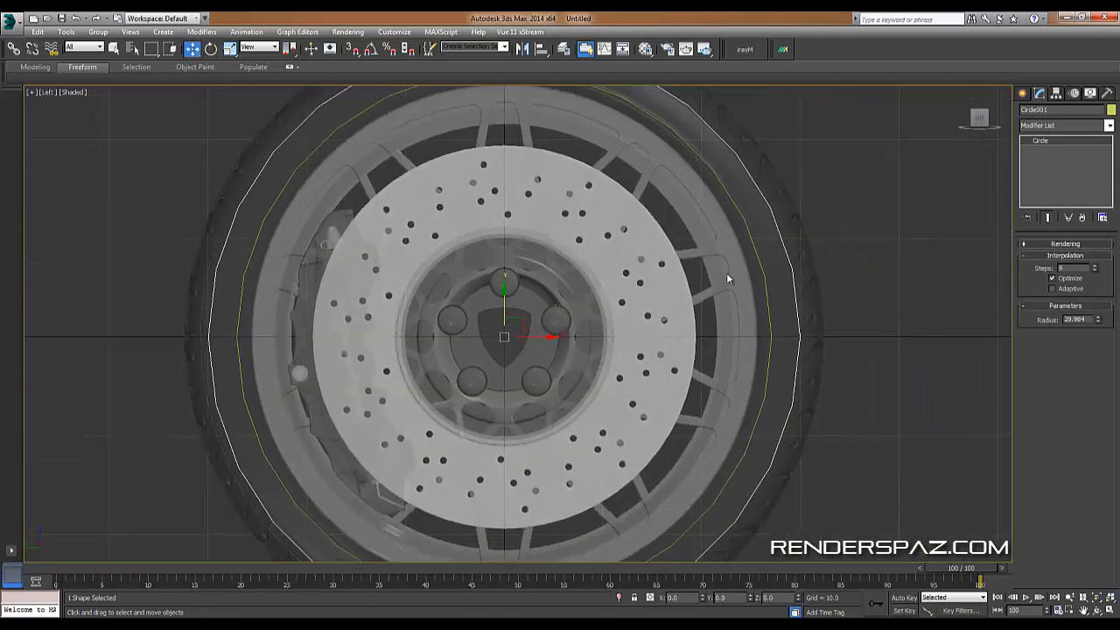
{"action": "scroll", "coordinate": [772, 272], "scroll_direction": "down", "scroll_amount": 2}
{"action": "left_click", "coordinate": [1023, 93]}
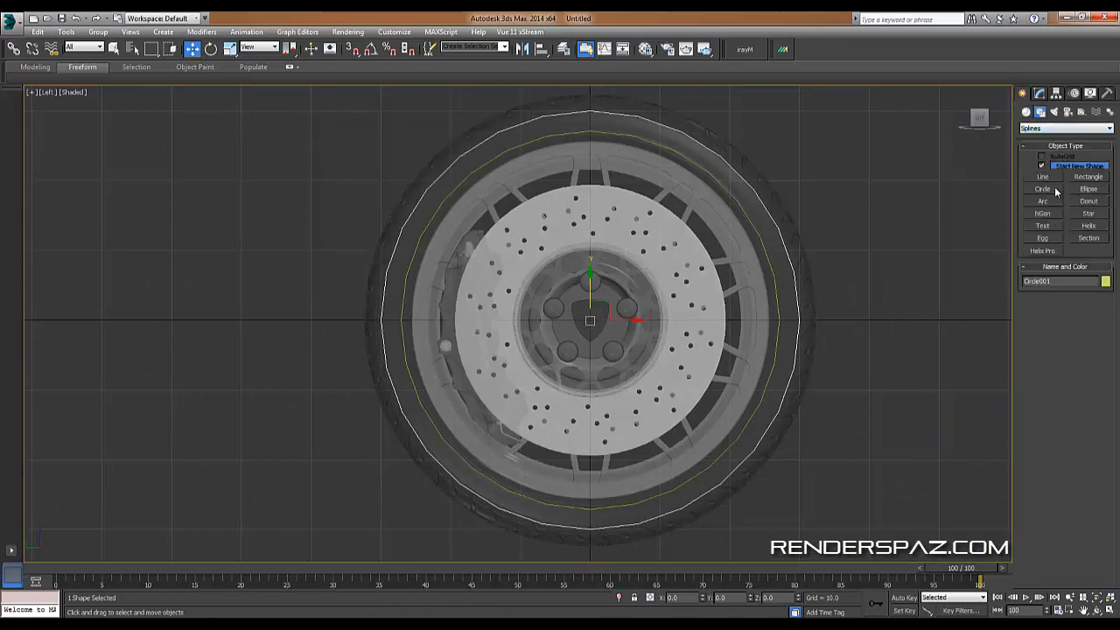
{"action": "left_click", "coordinate": [1042, 226]}
{"action": "left_click", "coordinate": [590, 316]}
{"action": "scroll", "coordinate": [787, 280], "scroll_direction": "down", "scroll_amount": 4}
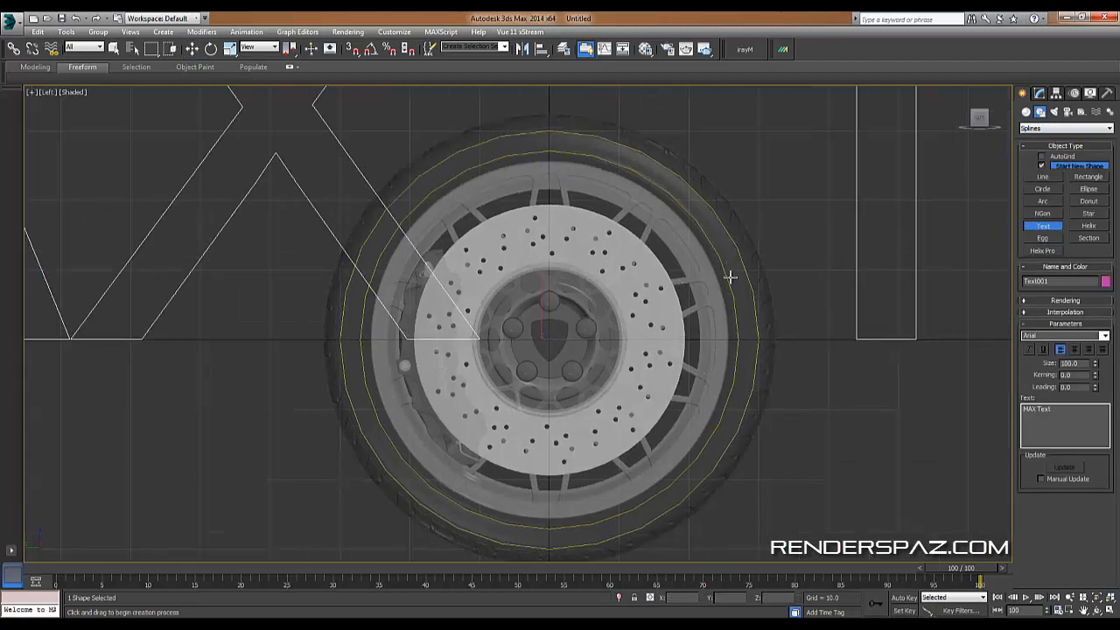
{"action": "middle_click_drag", "start_coordinate": [835, 286], "coordinate": [752, 283]}
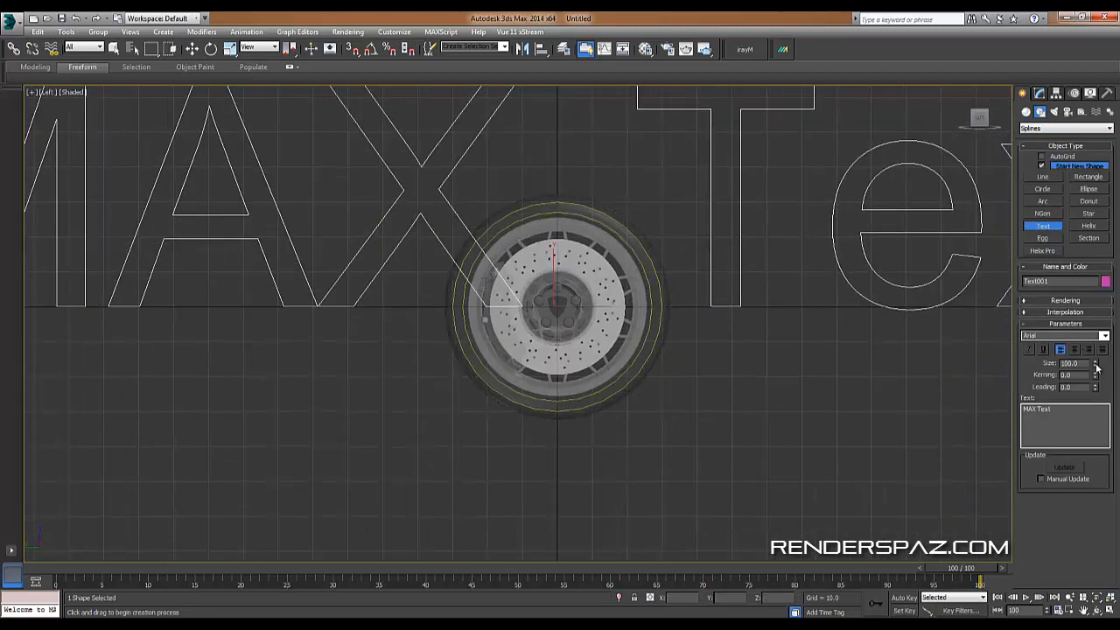
Set the new text spline's size to 8.0 so its wording fits within the wheel.
{"action": "left_click_drag", "start_coordinate": [1095, 366], "coordinate": [1091, 419]}
{"action": "middle_click_drag", "start_coordinate": [663, 362], "coordinate": [725, 364]}
{"action": "scroll", "coordinate": [725, 364], "scroll_direction": "up", "scroll_amount": 4}
{"action": "middle_click_drag", "start_coordinate": [980, 390], "coordinate": [767, 349]}
{"action": "scroll", "coordinate": [767, 349], "scroll_direction": "down", "scroll_amount": 1}
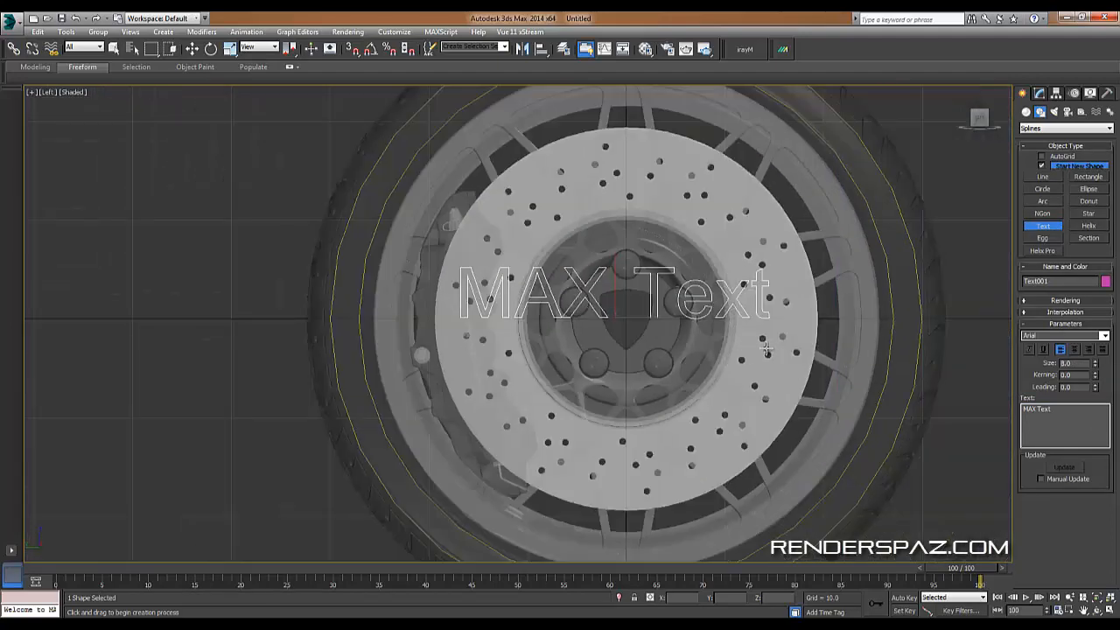
Replace the text spline's default wording with PERFORMANCE PLUS.
{"action": "left_click_drag", "start_coordinate": [1074, 409], "coordinate": [861, 399]}
{"action": "key", "text": "Delete"}
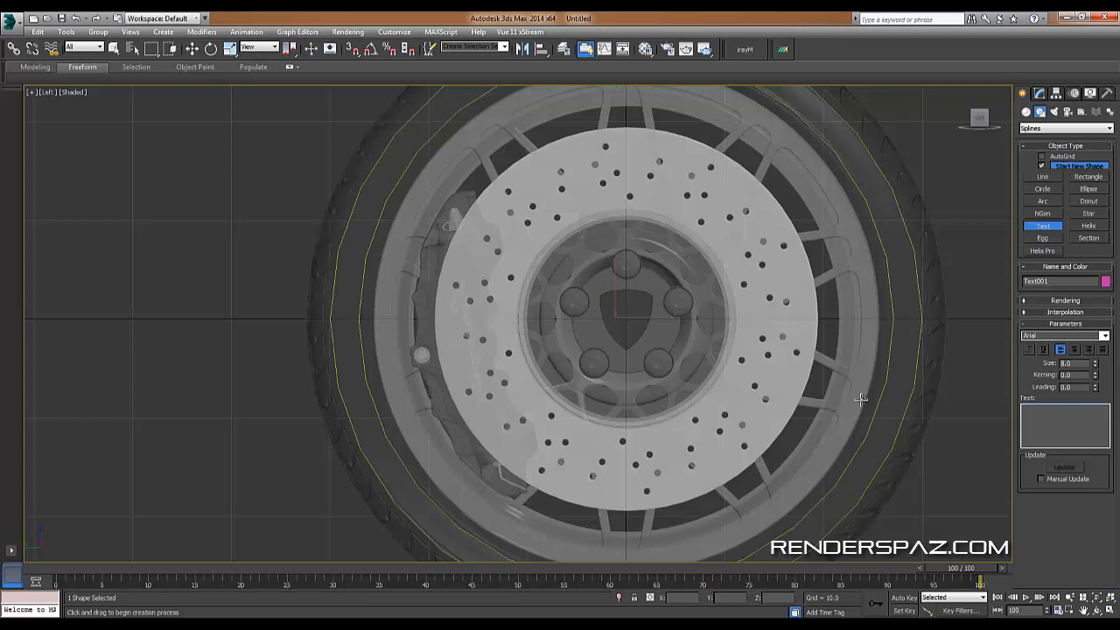
{"action": "type", "text": "F"}
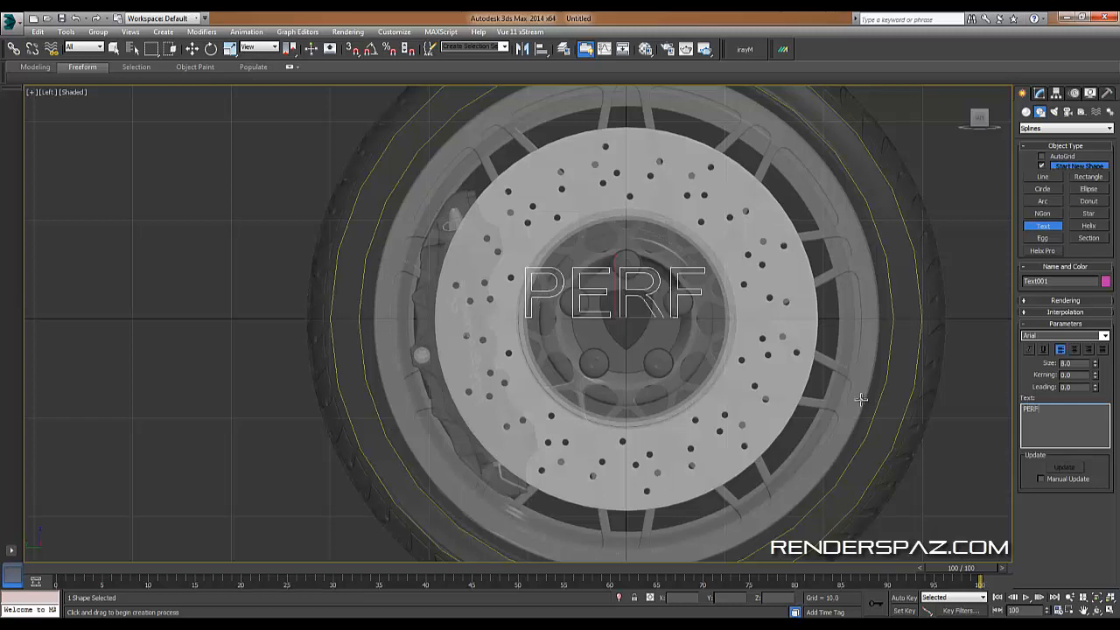
{"action": "type", "text": "ORMANCE"}
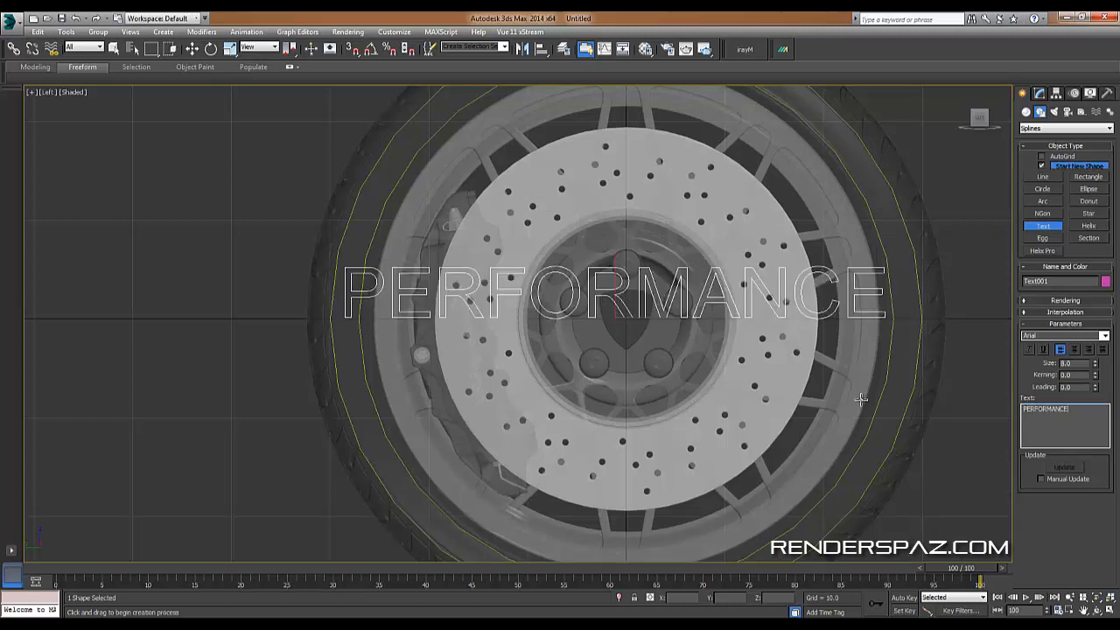
{"action": "type", "text": " PLUS"}
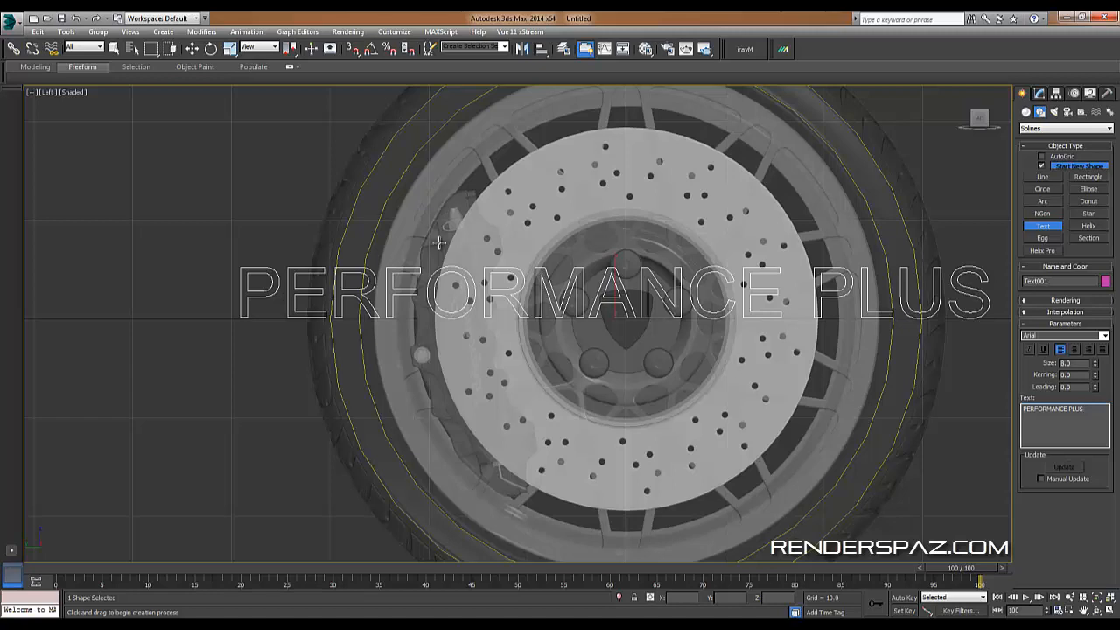
{"action": "middle_click_drag", "start_coordinate": [925, 329], "coordinate": [666, 398]}
{"action": "middle_click_drag", "start_coordinate": [497, 366], "coordinate": [513, 380]}
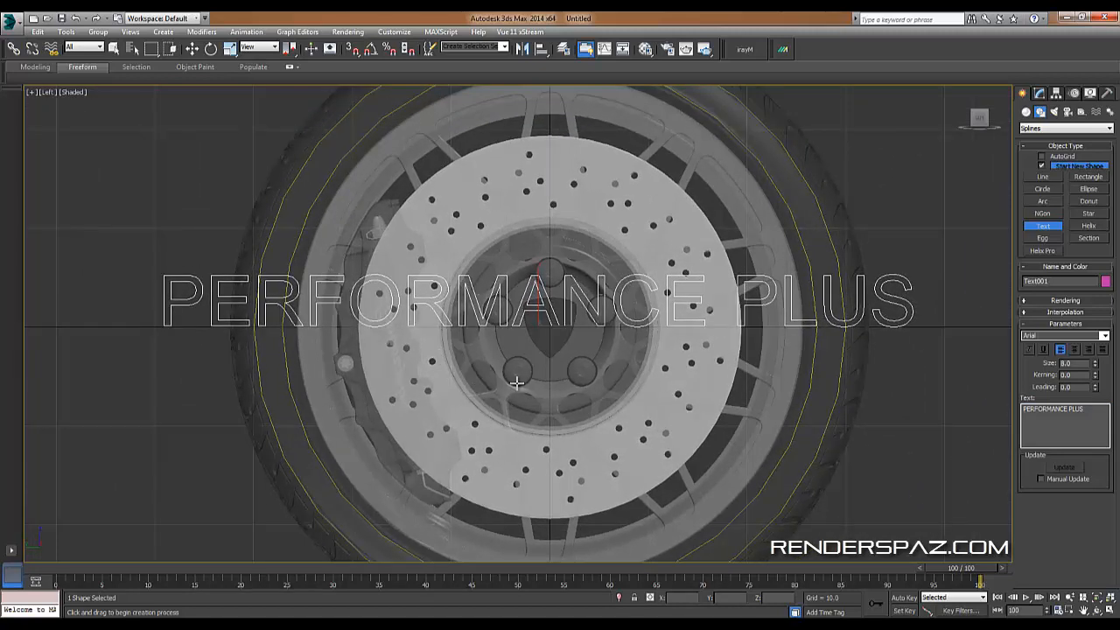
{"action": "scroll", "coordinate": [623, 406], "scroll_direction": "down", "scroll_amount": 2}
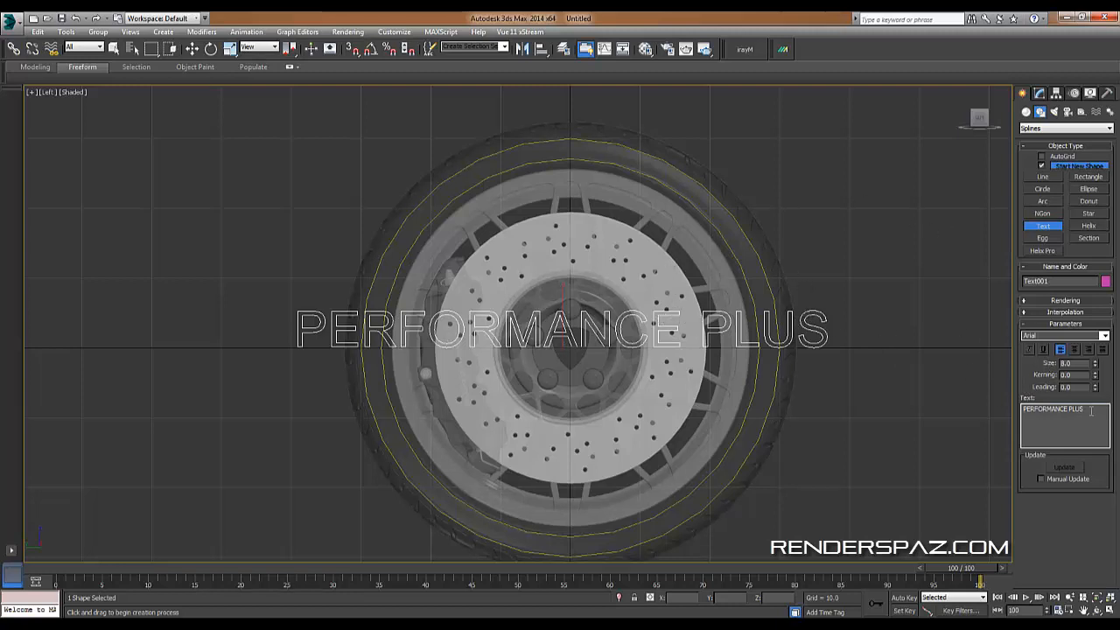
Set the text's font to Arial Bold Italic, finish text creation and keep the text selected.
{"action": "left_click", "coordinate": [1083, 338]}
{"action": "left_click", "coordinate": [1051, 372]}
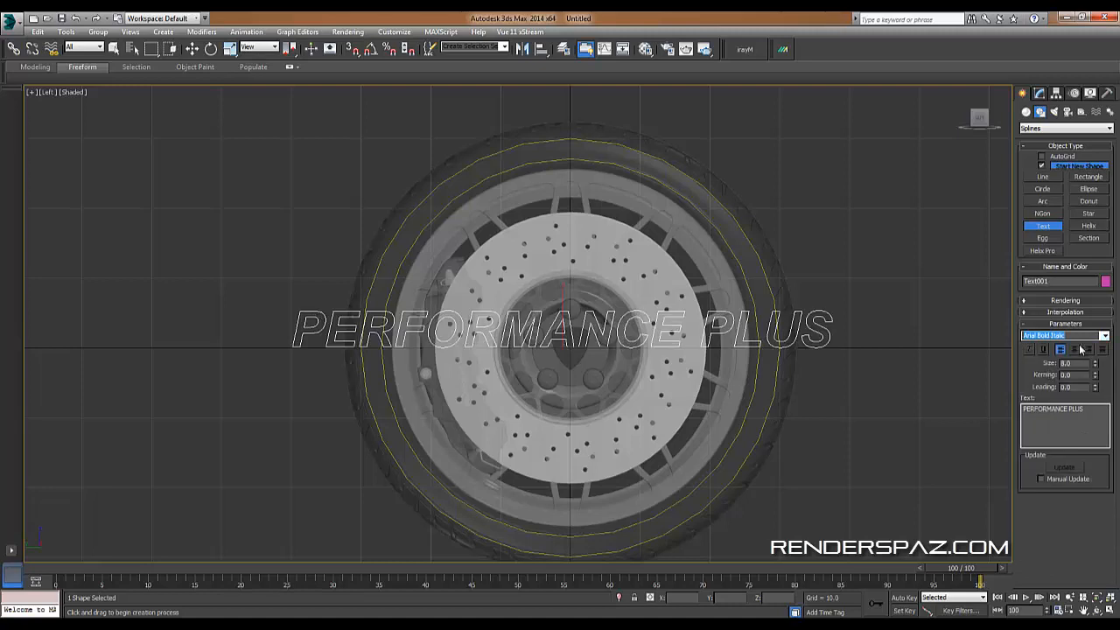
{"action": "left_click", "coordinate": [1075, 335]}
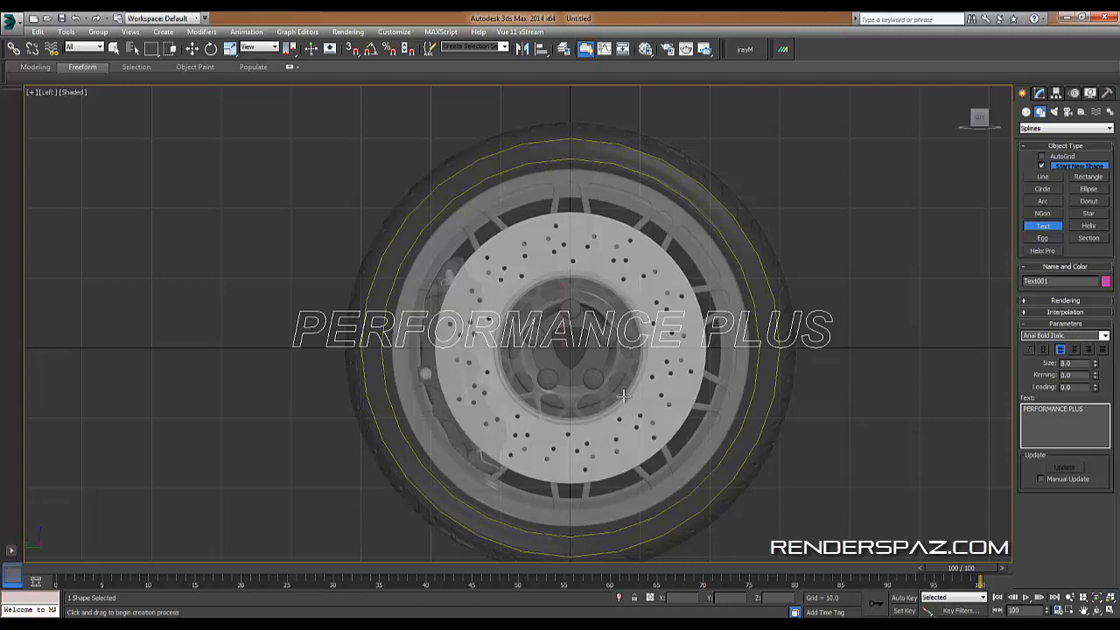
{"action": "right_click", "coordinate": [885, 385]}
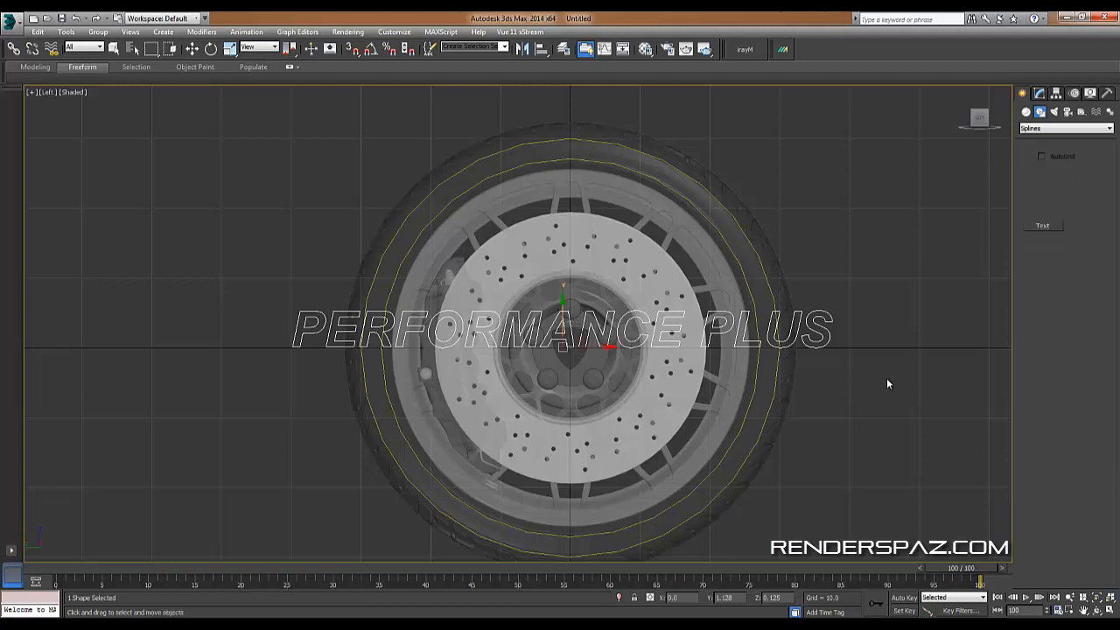
{"action": "left_click", "coordinate": [925, 432]}
{"action": "left_click", "coordinate": [814, 328]}
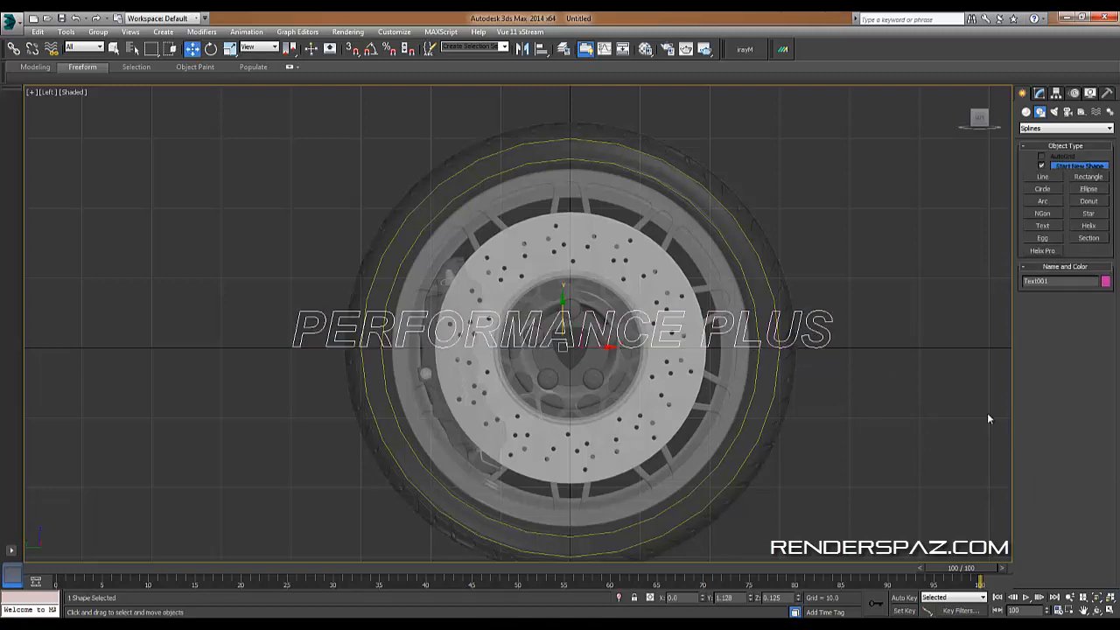
Add a Bend modifier to the PERFORMANCE PLUS text.
{"action": "left_click", "coordinate": [1040, 92]}
{"action": "left_click", "coordinate": [1056, 130]}
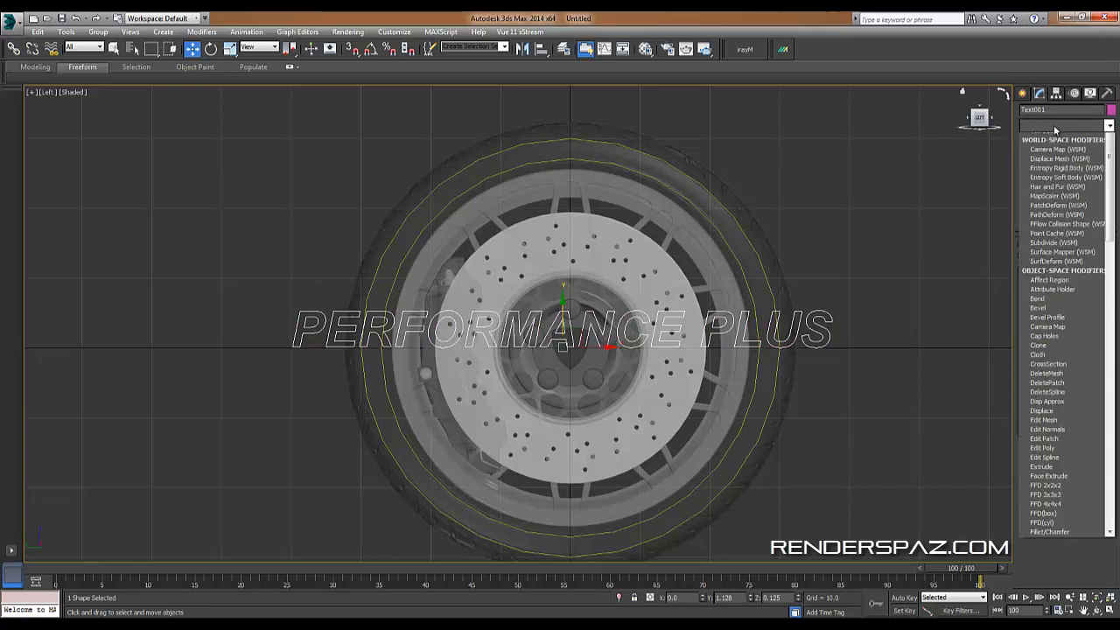
{"action": "key", "text": "b"}
{"action": "key", "text": "b"}
{"action": "key", "text": "b"}
{"action": "key", "text": "b"}
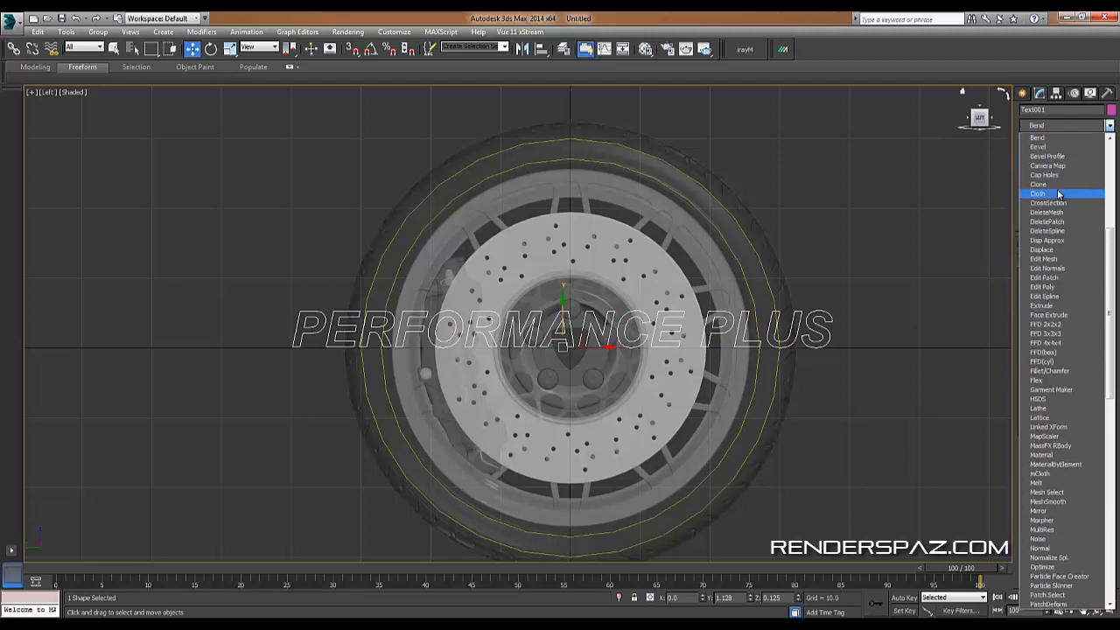
{"action": "left_click", "coordinate": [1041, 139]}
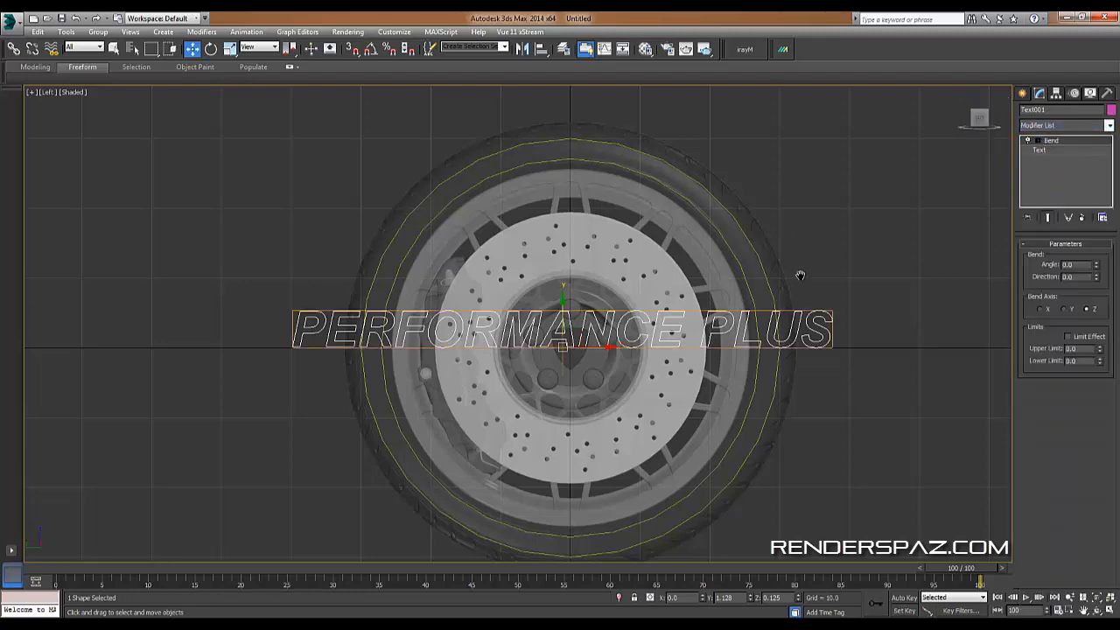
Bend the text along the X axis with direction 90 and angle 180.
{"action": "scroll", "coordinate": [663, 407], "scroll_direction": "up", "scroll_amount": 3}
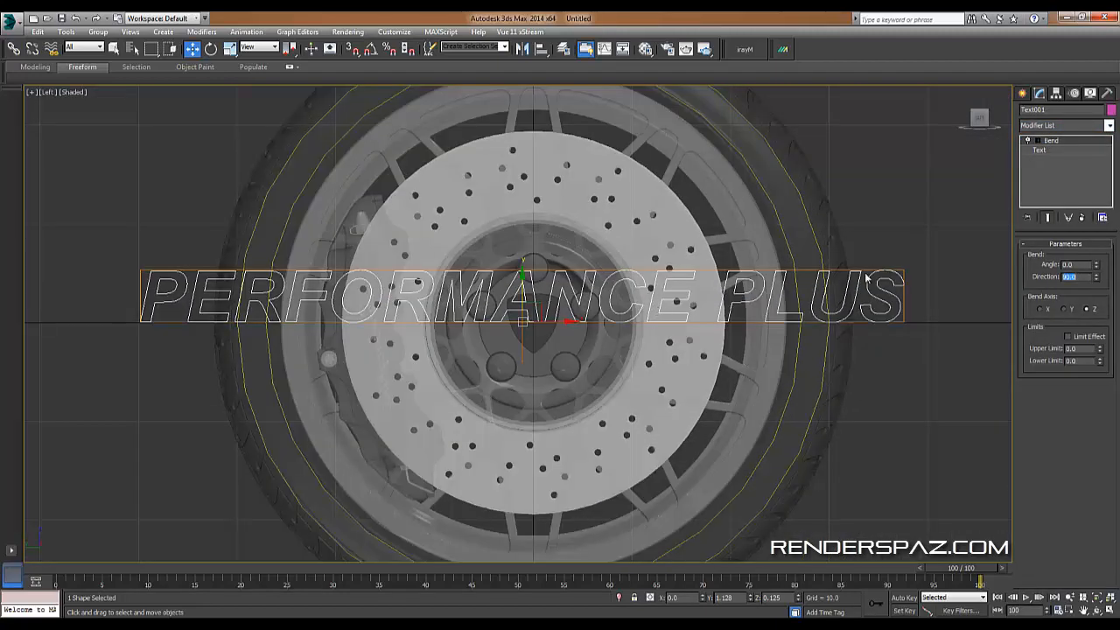
{"action": "left_click_drag", "start_coordinate": [1099, 267], "coordinate": [1093, 173]}
{"action": "left_click", "coordinate": [1086, 263]}
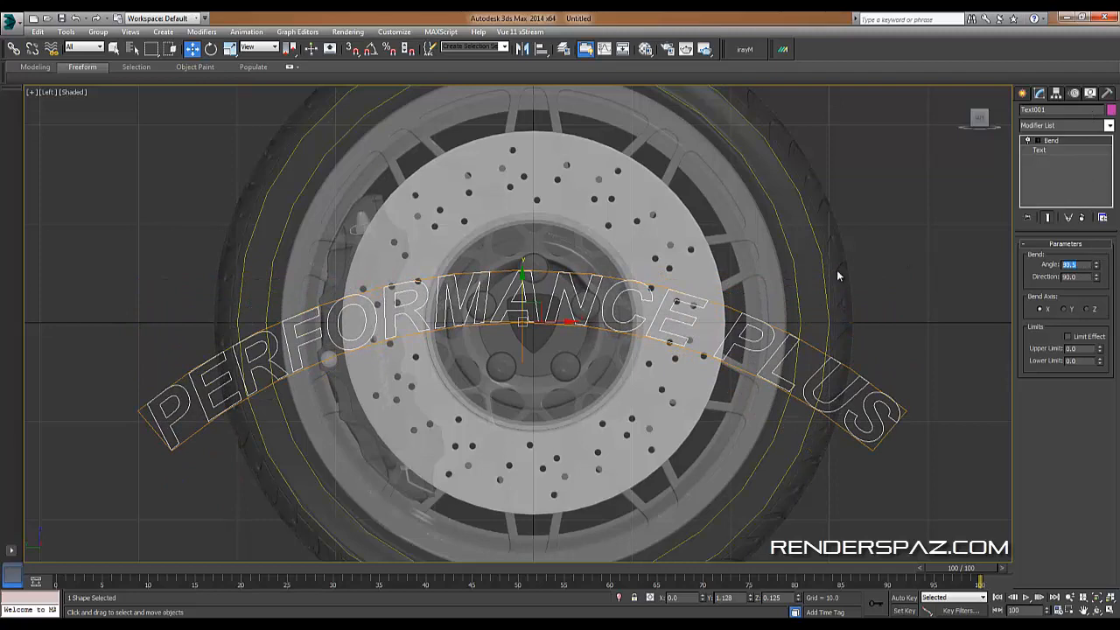
{"action": "type", "text": "180"}
{"action": "key", "text": "Return"}
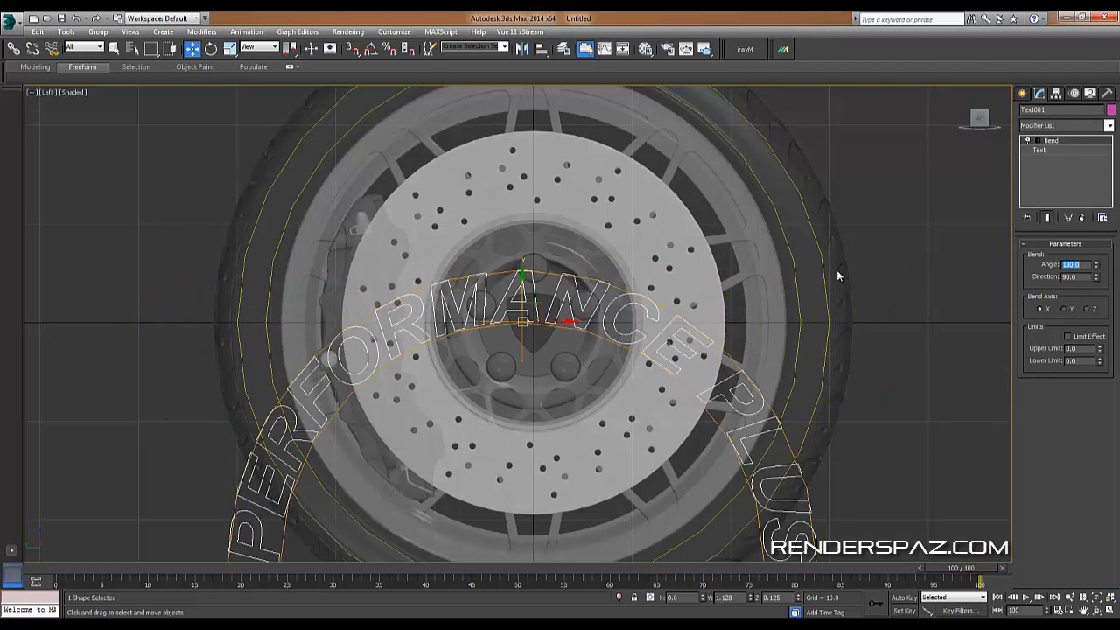
Reduce the bend angle to about 106 and move the text straight up to the top of the tire sidewall.
{"action": "scroll", "coordinate": [612, 292], "scroll_direction": "down", "scroll_amount": 3}
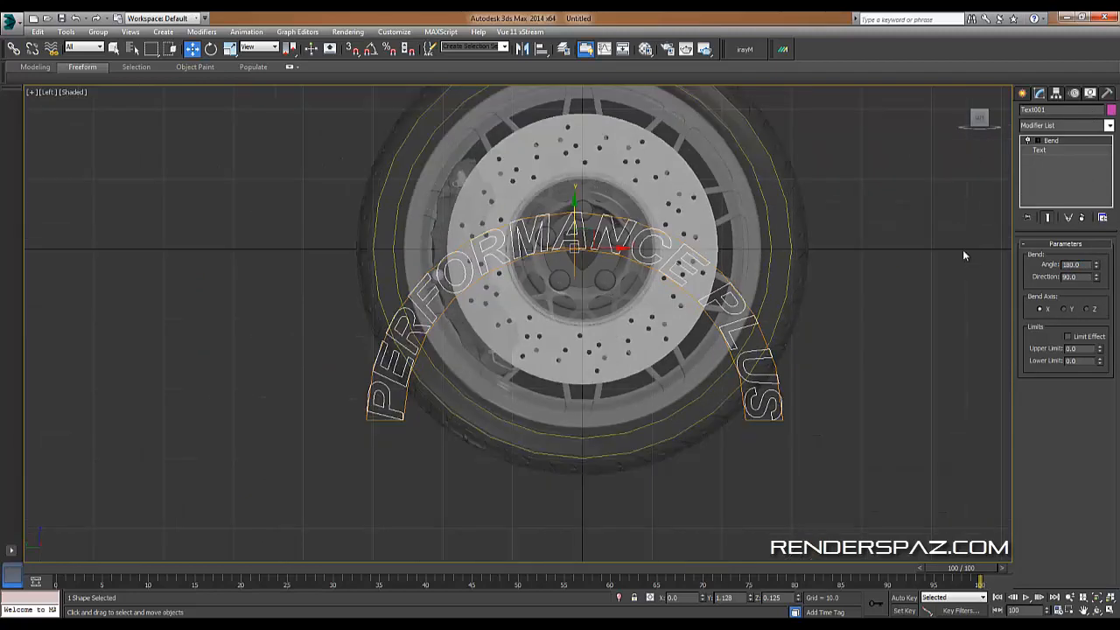
{"action": "middle_click_drag", "start_coordinate": [712, 256], "coordinate": [688, 372]}
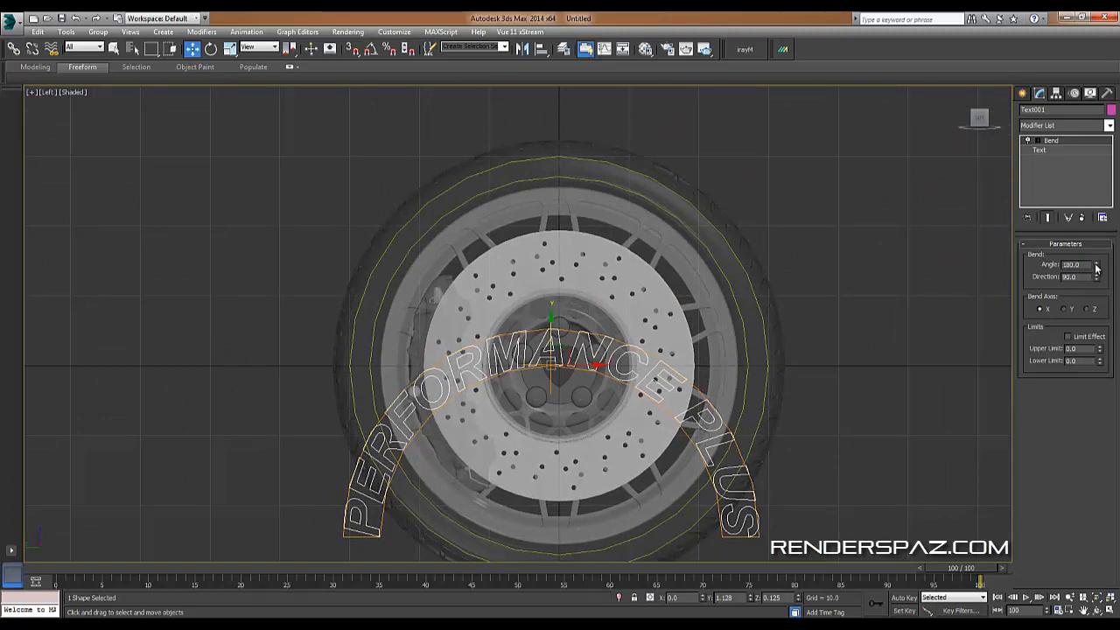
{"action": "left_click_drag", "start_coordinate": [1095, 265], "coordinate": [1085, 343]}
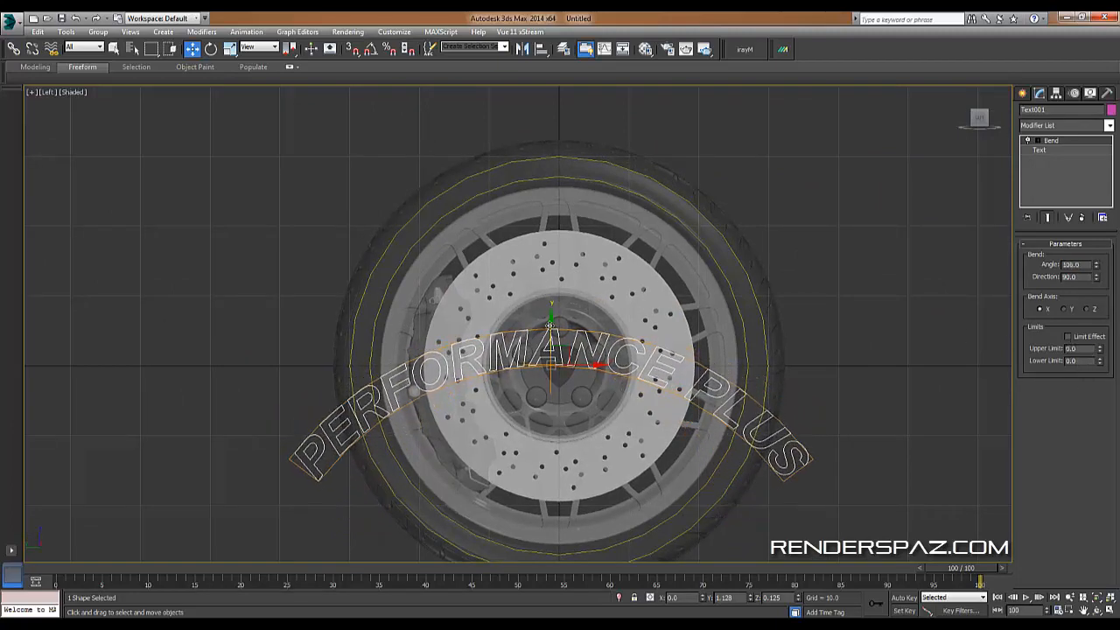
{"action": "left_click_drag", "start_coordinate": [551, 326], "coordinate": [551, 153]}
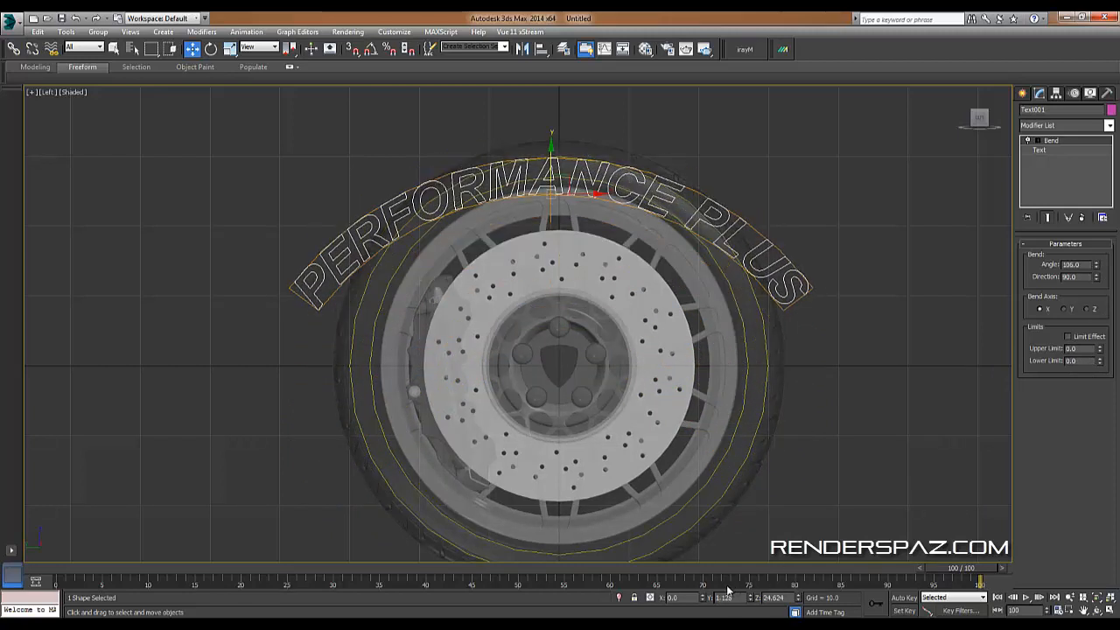
Reselect only the text and reposition it over the wheel's centerline, with its base near the inner guide circle.
{"action": "middle_click_drag", "start_coordinate": [554, 179], "coordinate": [618, 205]}
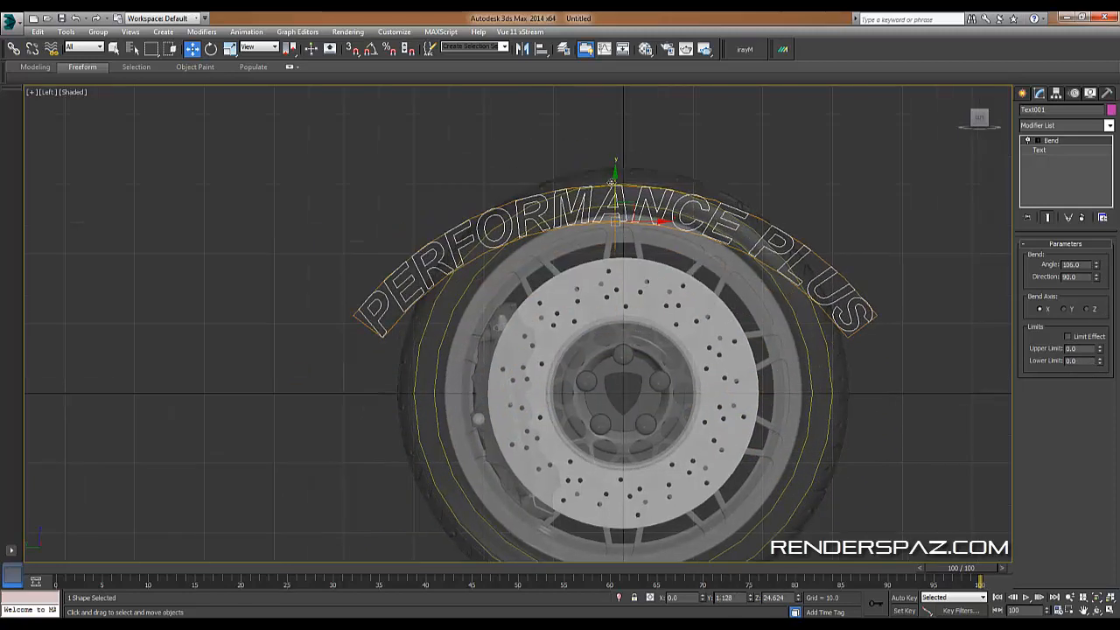
{"action": "left_click", "coordinate": [627, 208], "text": "ctrl"}
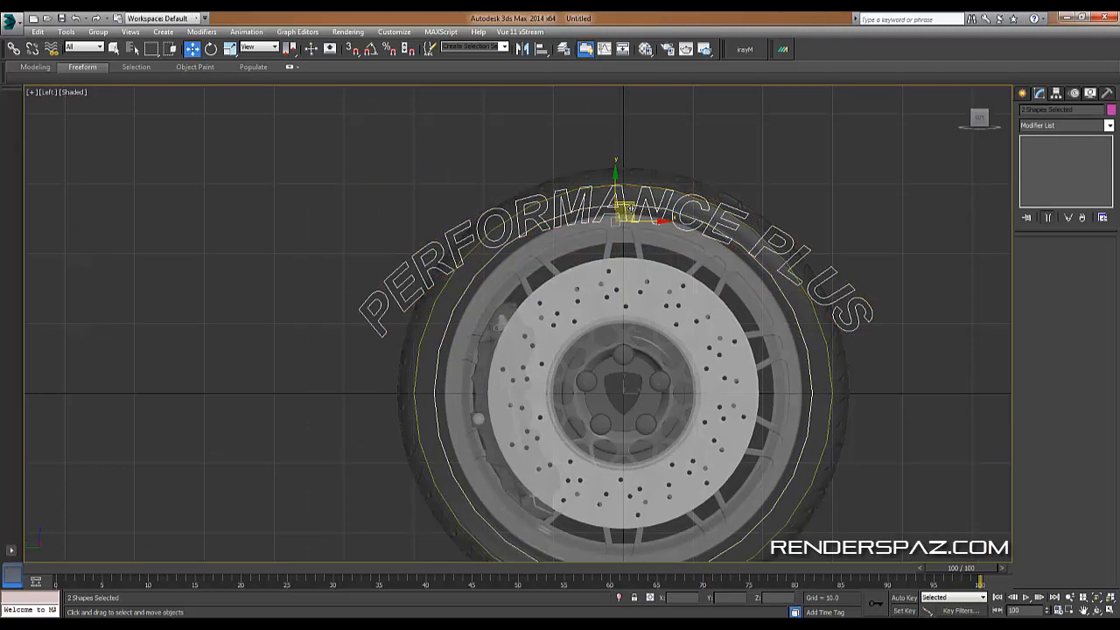
{"action": "left_click", "coordinate": [677, 198]}
{"action": "left_click", "coordinate": [666, 196]}
{"action": "left_click_drag", "start_coordinate": [630, 207], "coordinate": [649, 192]}
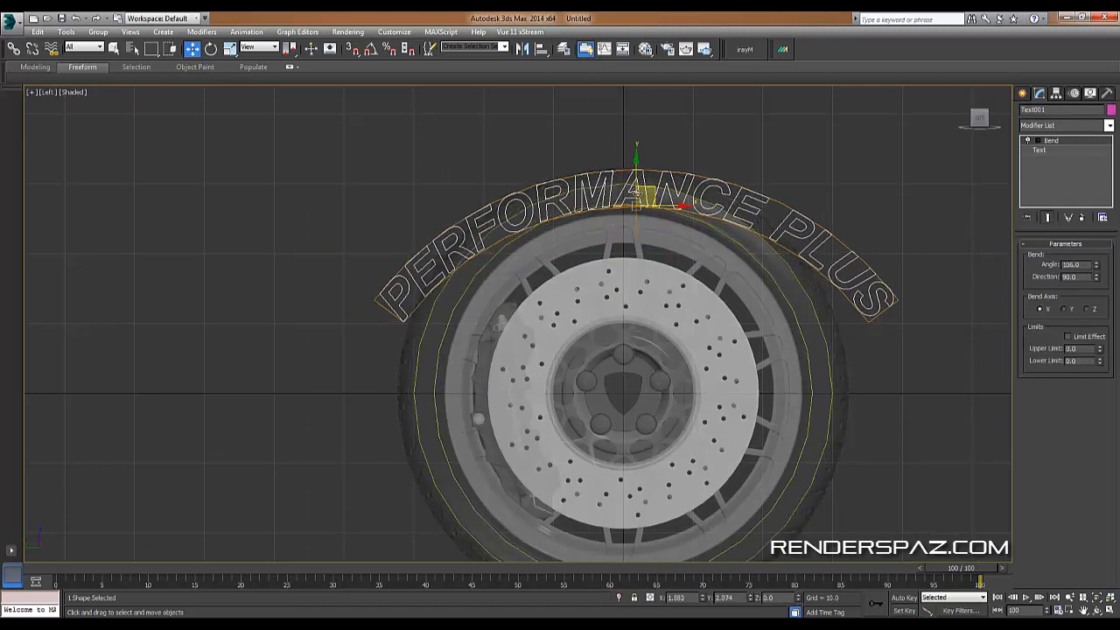
{"action": "scroll", "coordinate": [648, 193], "scroll_direction": "up", "scroll_amount": 5}
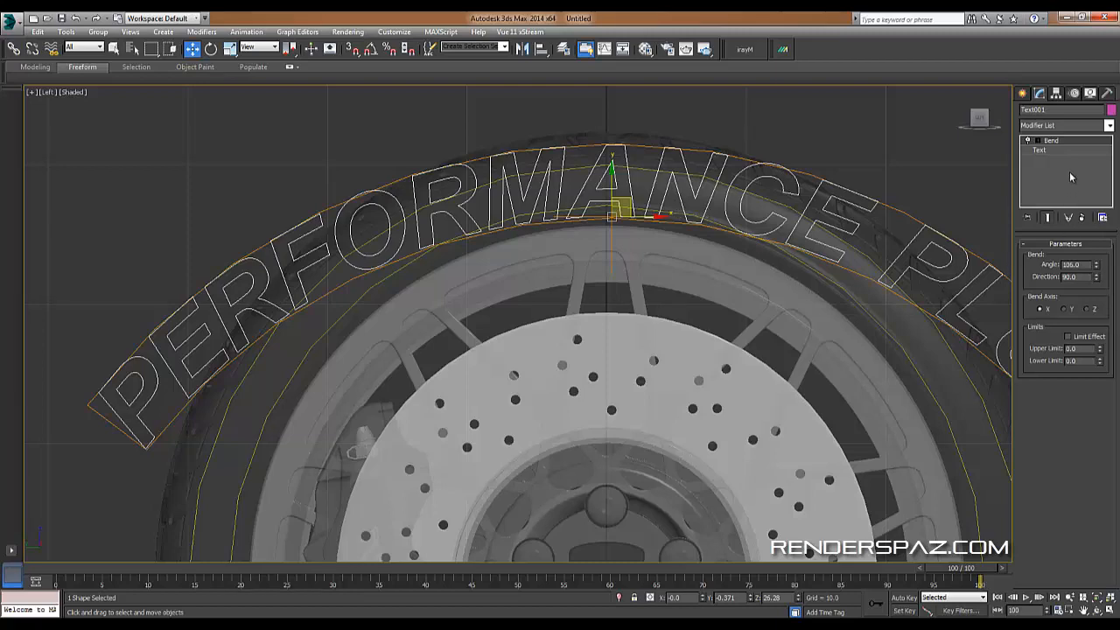
Reduce the text size to 3.724 and raise the text to sit between the two guide circles.
{"action": "left_click", "coordinate": [1052, 151]}
{"action": "left_click_drag", "start_coordinate": [1095, 308], "coordinate": [1094, 339]}
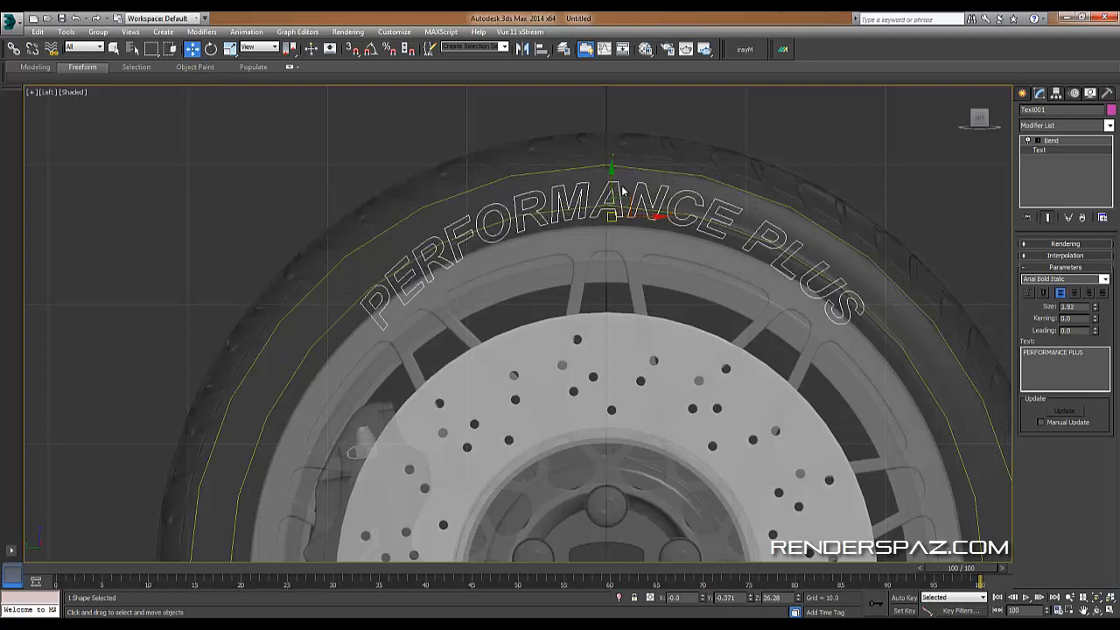
{"action": "left_click_drag", "start_coordinate": [611, 173], "coordinate": [612, 157]}
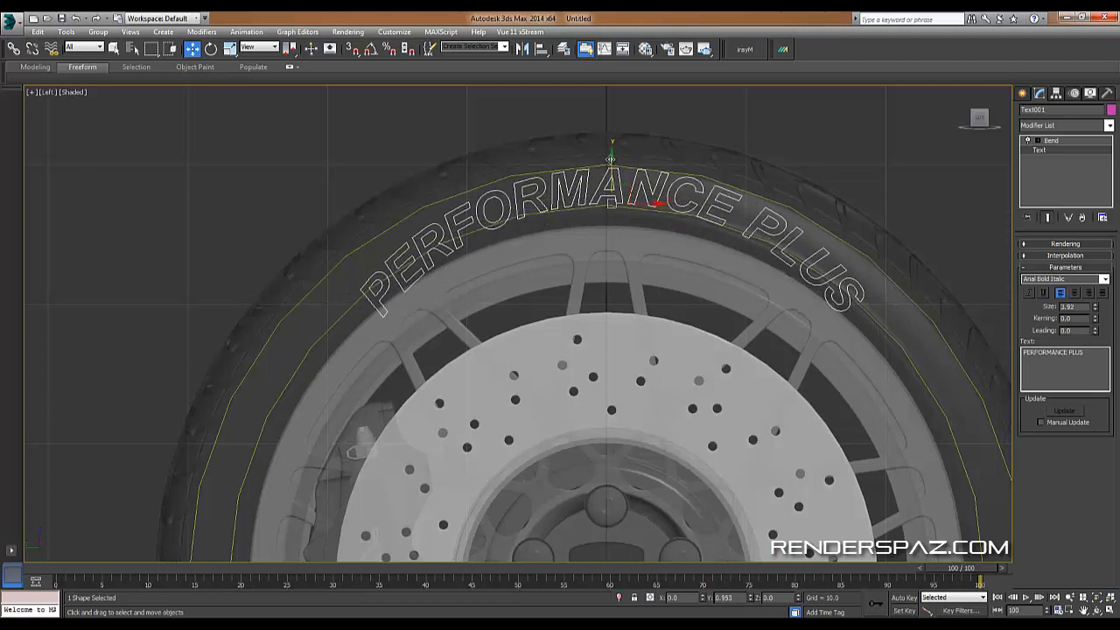
{"action": "left_click_drag", "start_coordinate": [1094, 307], "coordinate": [1096, 306]}
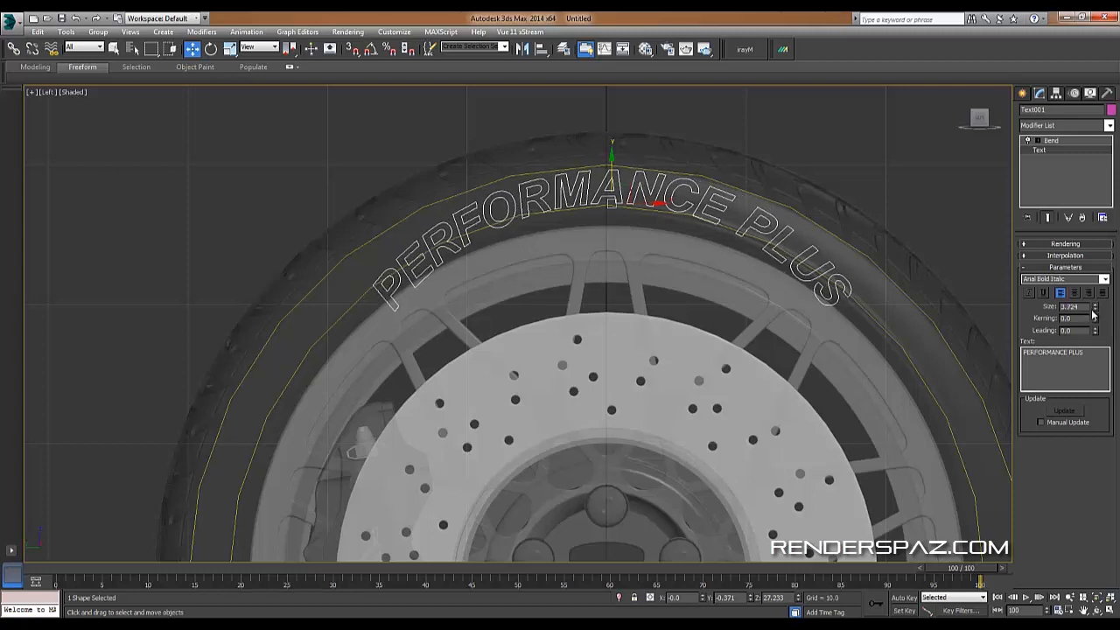
Set the Bend angle to 74.5 to match the guide circles' curvature and nudge the text slightly upward.
{"action": "left_click", "coordinate": [1050, 141]}
{"action": "left_click_drag", "start_coordinate": [1096, 270], "coordinate": [1099, 300]}
{"action": "middle_click_drag", "start_coordinate": [683, 259], "coordinate": [749, 291]}
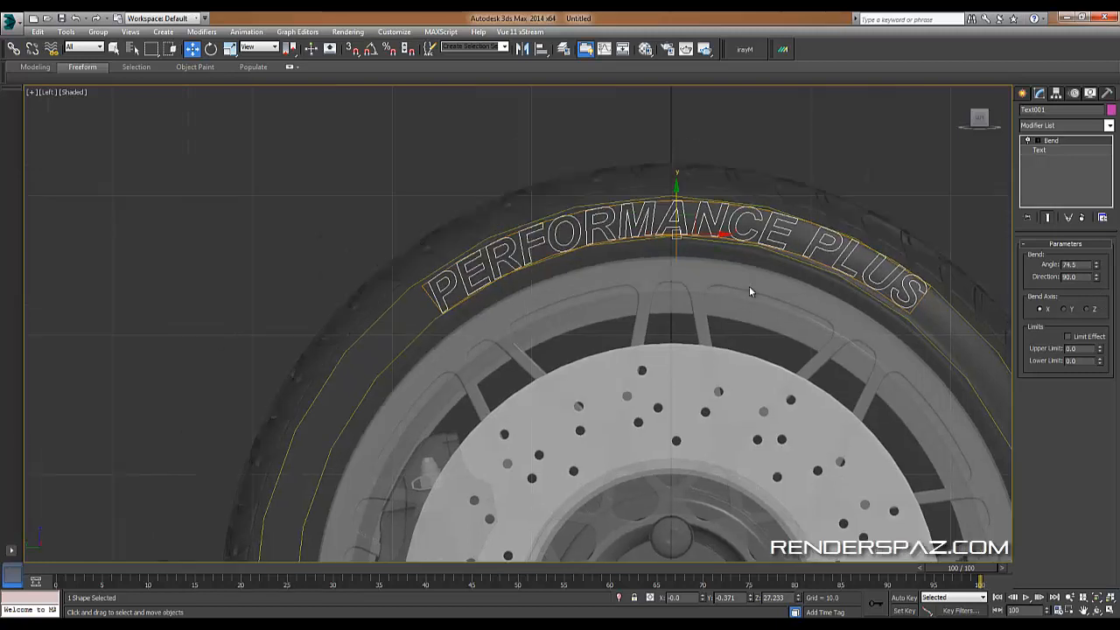
{"action": "scroll", "coordinate": [668, 228], "scroll_direction": "up", "scroll_amount": 2}
{"action": "left_click_drag", "start_coordinate": [686, 164], "coordinate": [688, 164]}
{"action": "scroll", "coordinate": [688, 164], "scroll_direction": "down", "scroll_amount": 4}
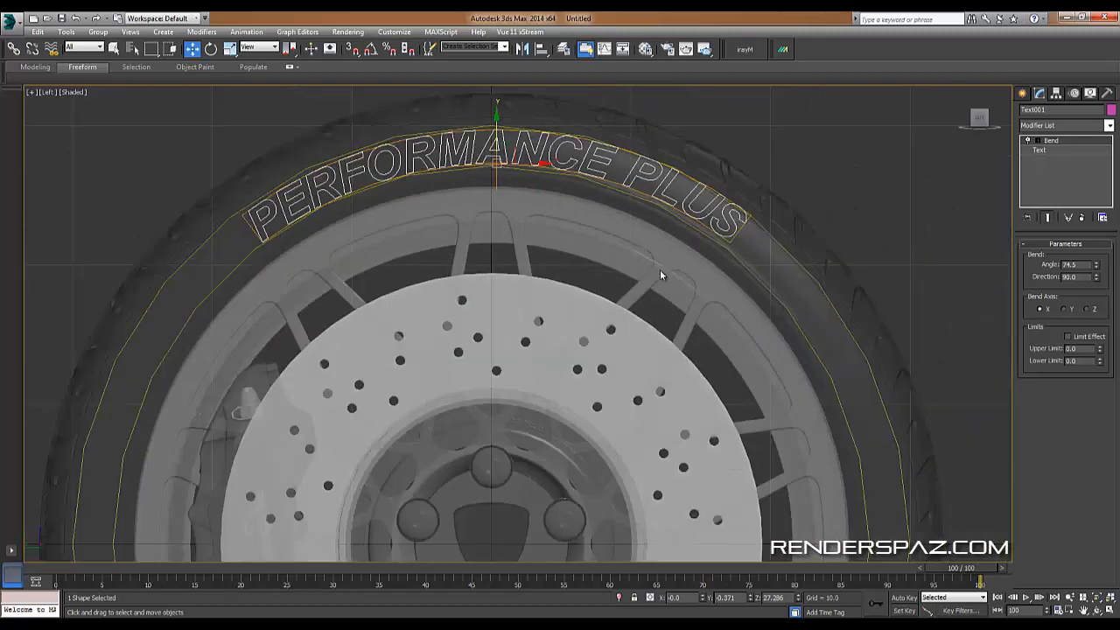
Raise the bent text slightly toward the outer guide circle, to a Z position of about 27.57.
{"action": "scroll", "coordinate": [796, 331], "scroll_direction": "down", "scroll_amount": 2}
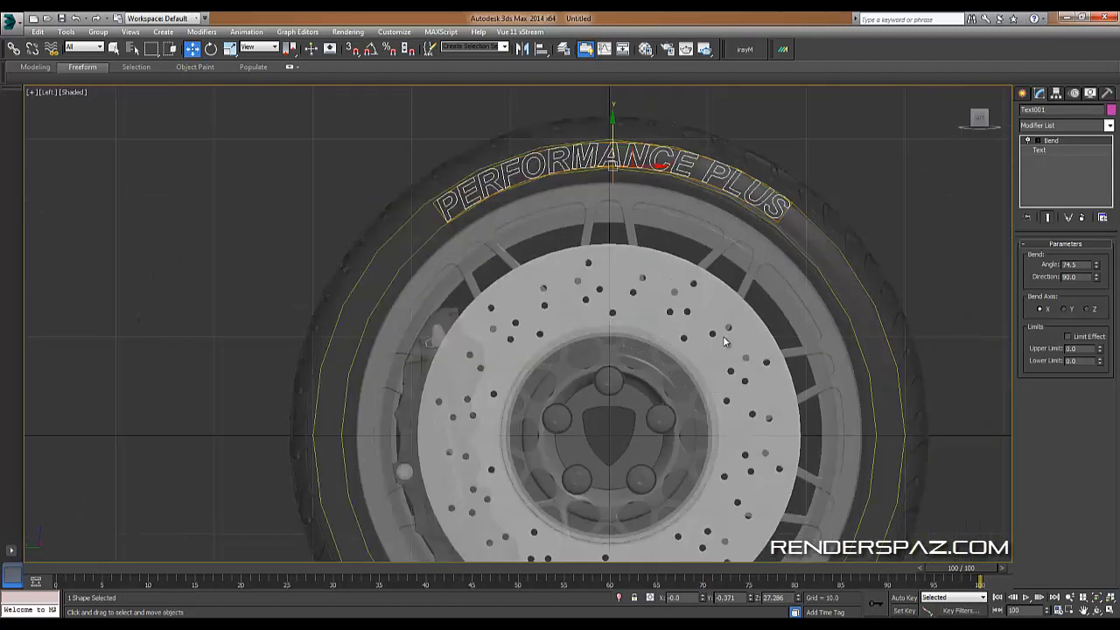
{"action": "middle_click_drag", "start_coordinate": [765, 346], "coordinate": [725, 280]}
{"action": "middle_click_drag", "start_coordinate": [587, 213], "coordinate": [598, 247]}
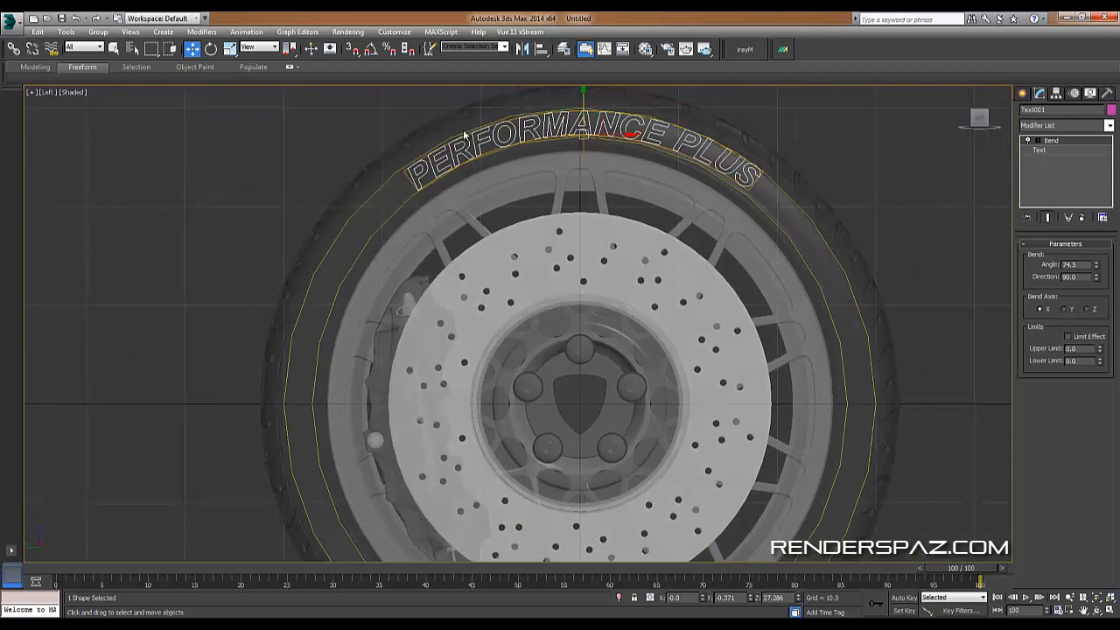
{"action": "middle_click_drag", "start_coordinate": [707, 228], "coordinate": [707, 274]}
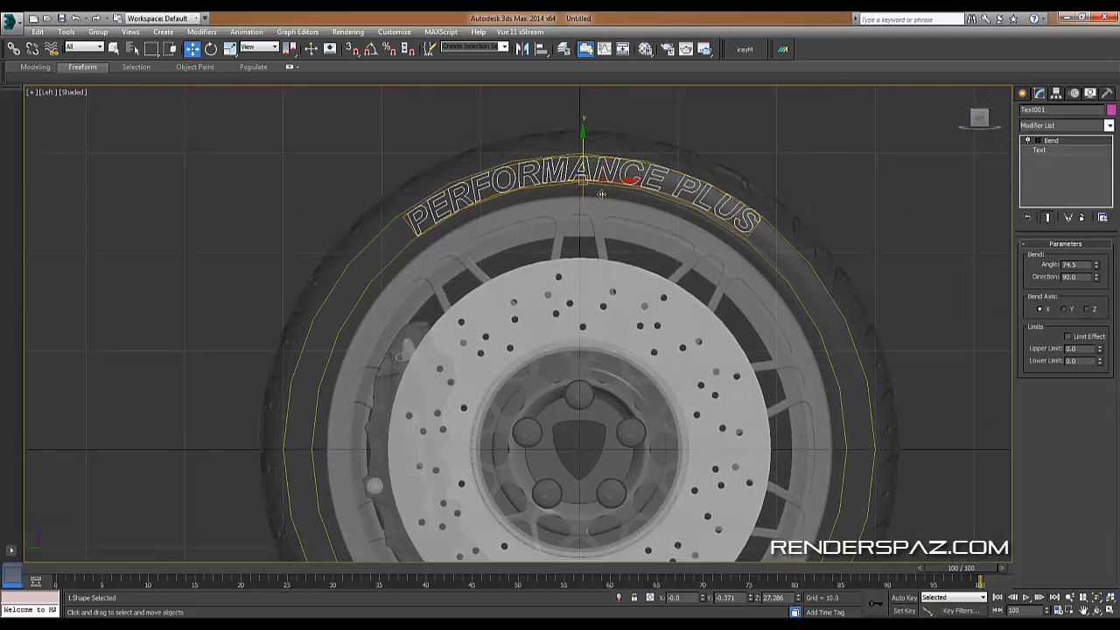
{"action": "left_click_drag", "start_coordinate": [583, 134], "coordinate": [583, 131]}
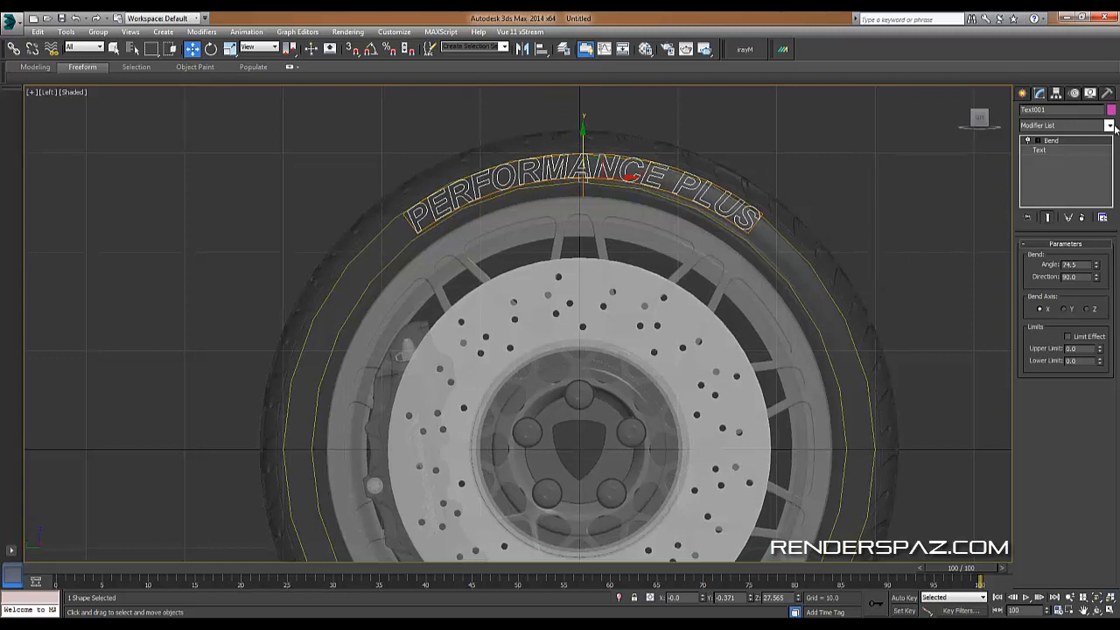
Move only the text's pivot to the wheel hub by setting its Y and Z positions to 0.
{"action": "left_click", "coordinate": [1056, 93]}
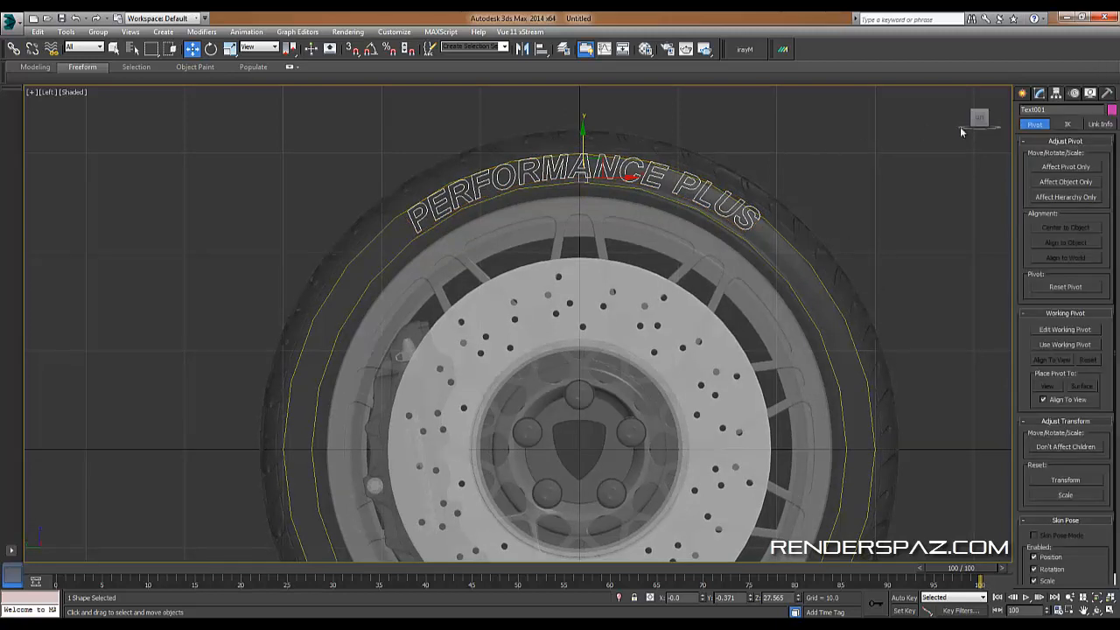
{"action": "left_click", "coordinate": [1065, 167]}
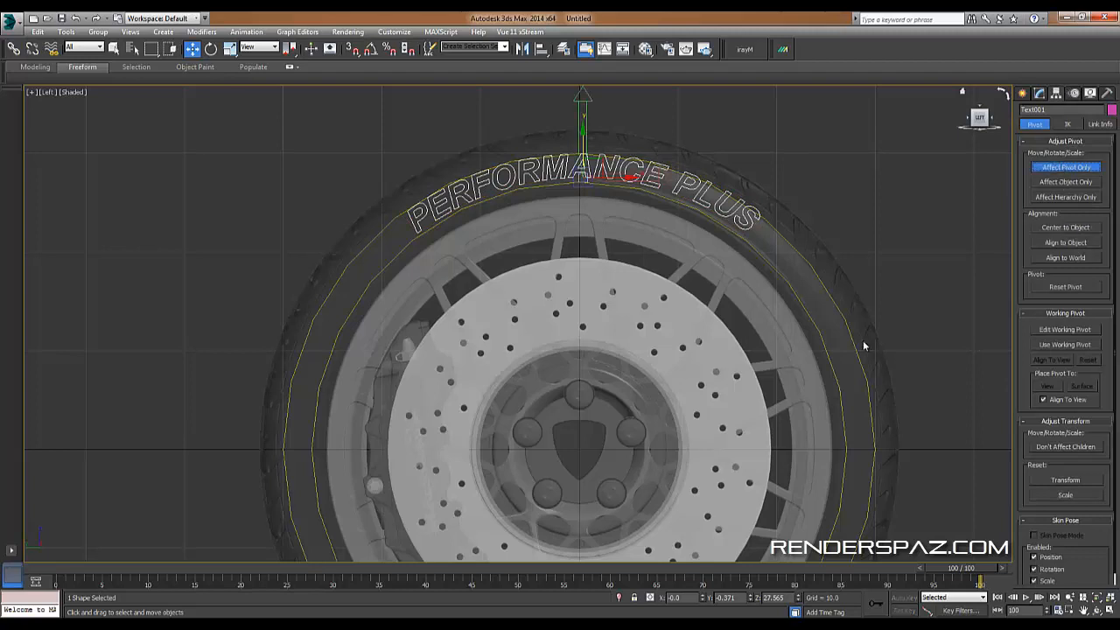
{"action": "middle_click_drag", "start_coordinate": [669, 426], "coordinate": [657, 264]}
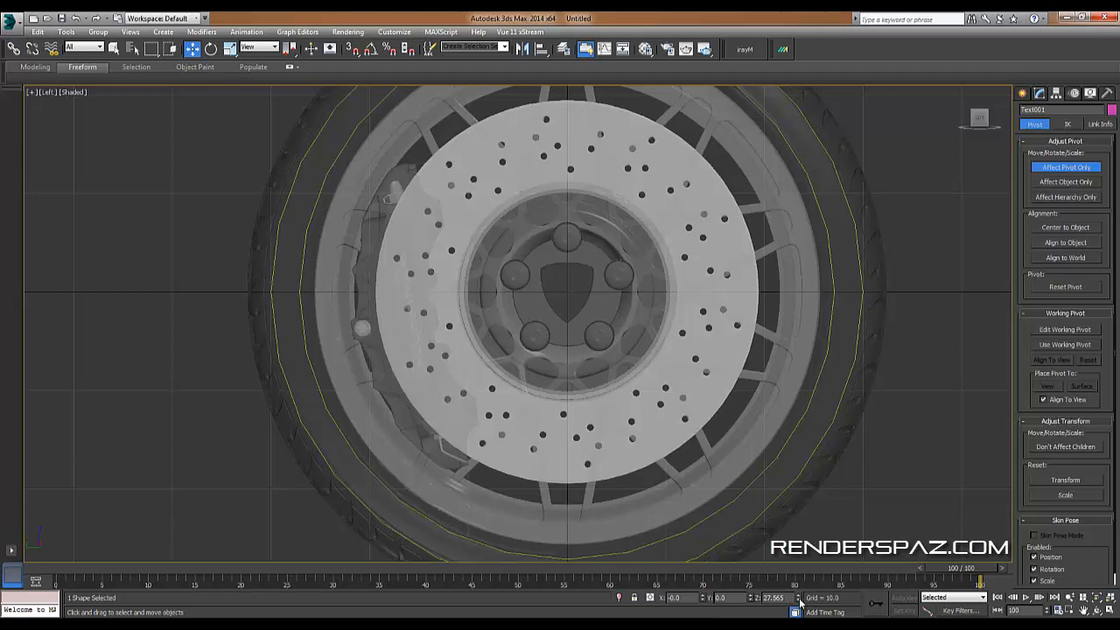
{"action": "right_click", "coordinate": [800, 602]}
{"action": "middle_click_drag", "start_coordinate": [623, 191], "coordinate": [663, 300]}
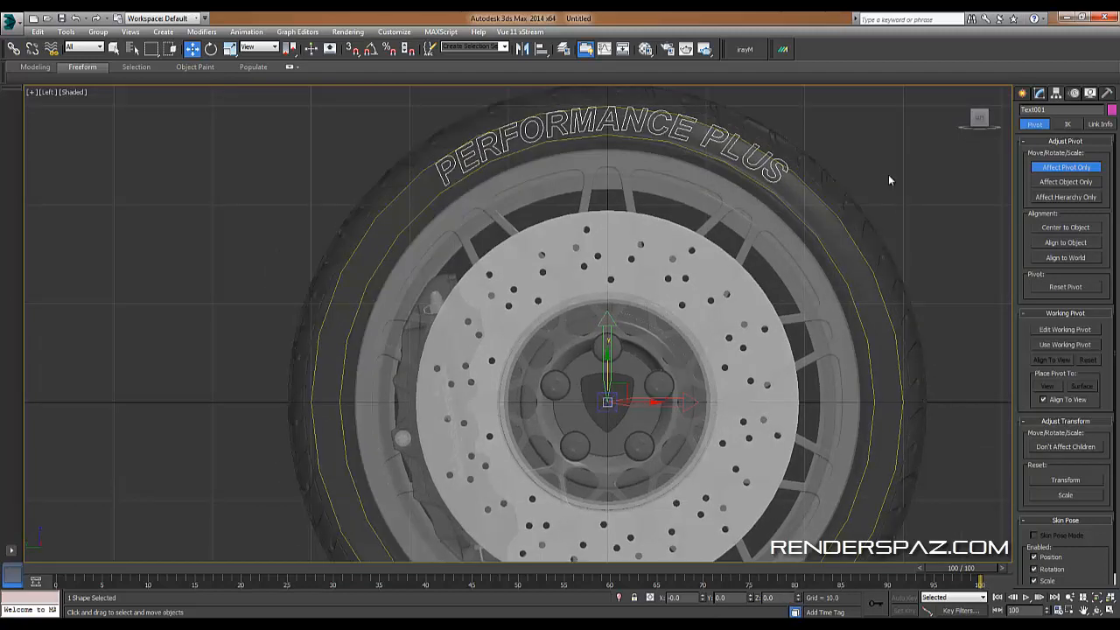
{"action": "left_click", "coordinate": [1065, 167]}
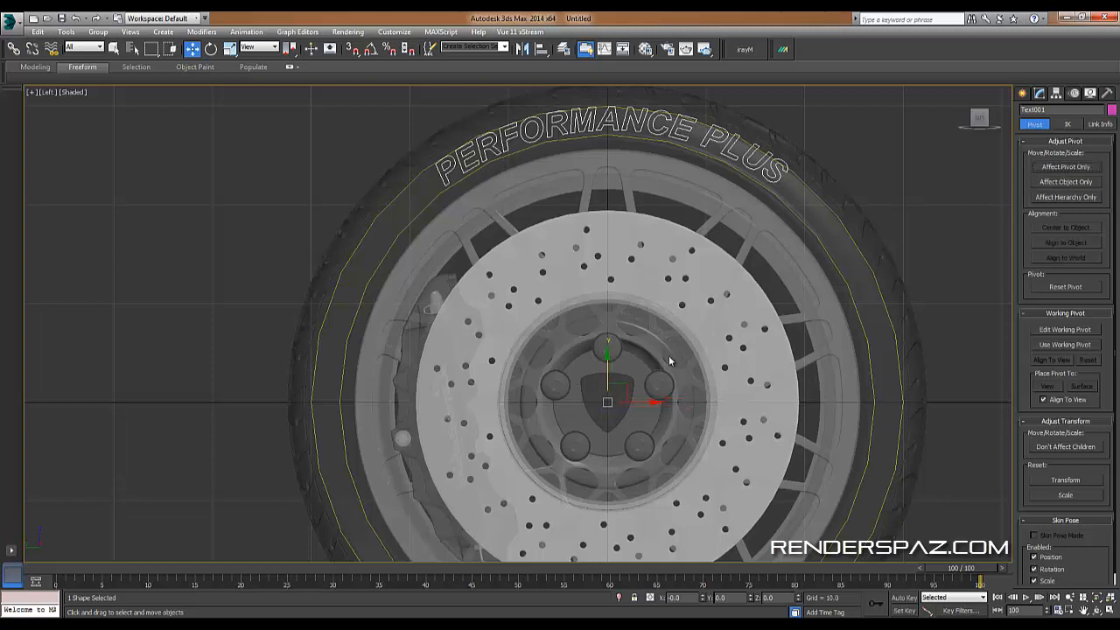
Rotate the text clockwise about the hub onto the tire's upper-right sidewall, and center its pivot back on the text object.
{"action": "left_click", "coordinate": [214, 49]}
{"action": "left_click_drag", "start_coordinate": [629, 367], "coordinate": [679, 391]}
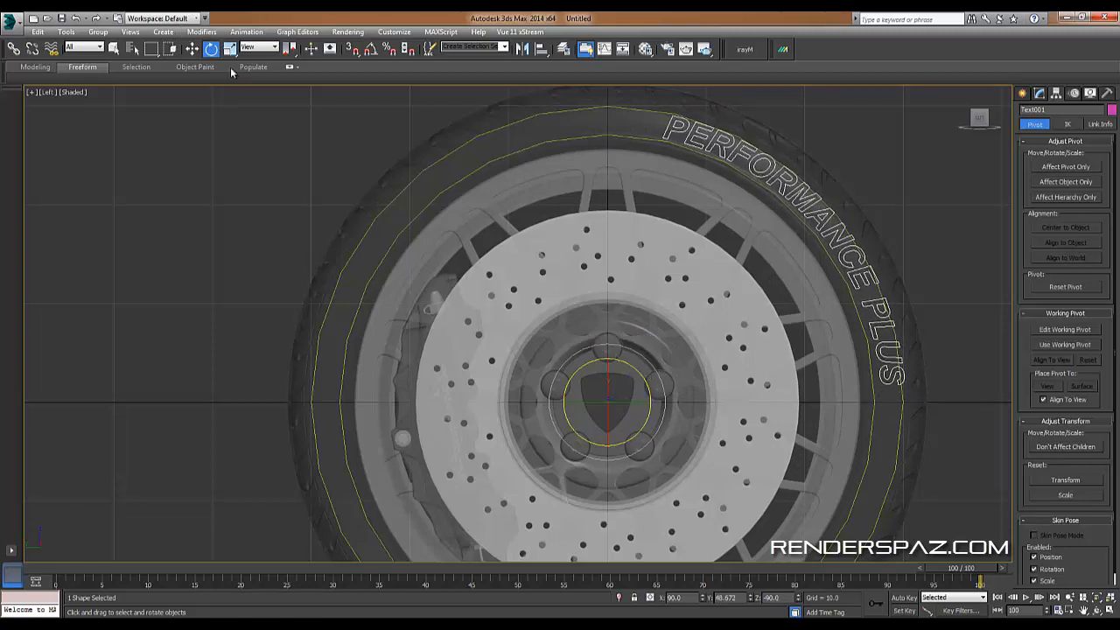
{"action": "left_click", "coordinate": [191, 48]}
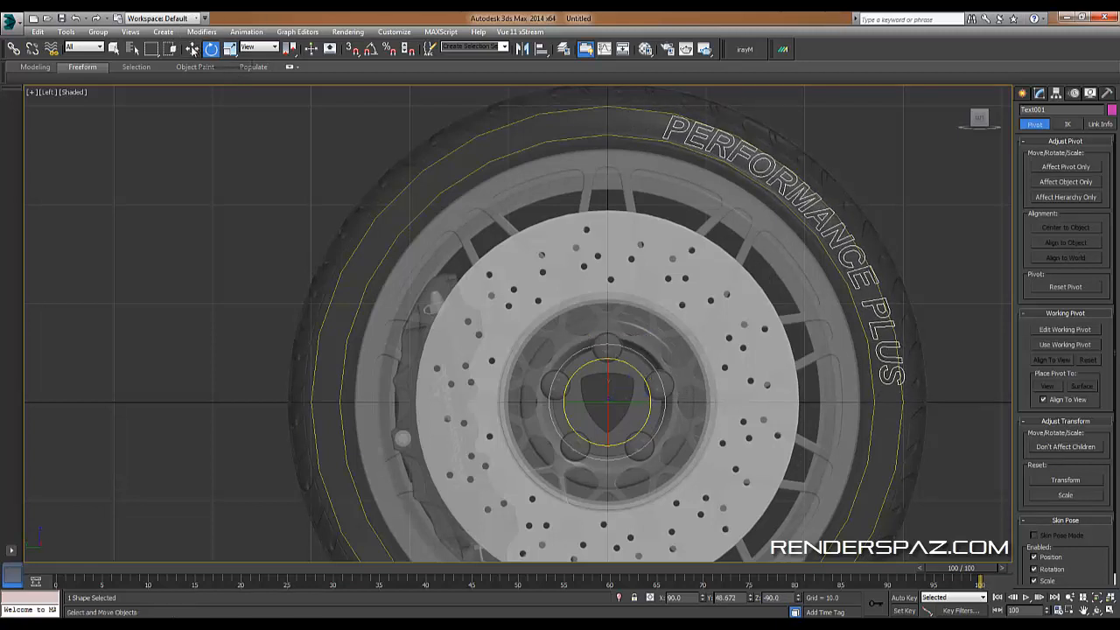
{"action": "left_click", "coordinate": [1065, 166]}
{"action": "left_click", "coordinate": [1065, 226]}
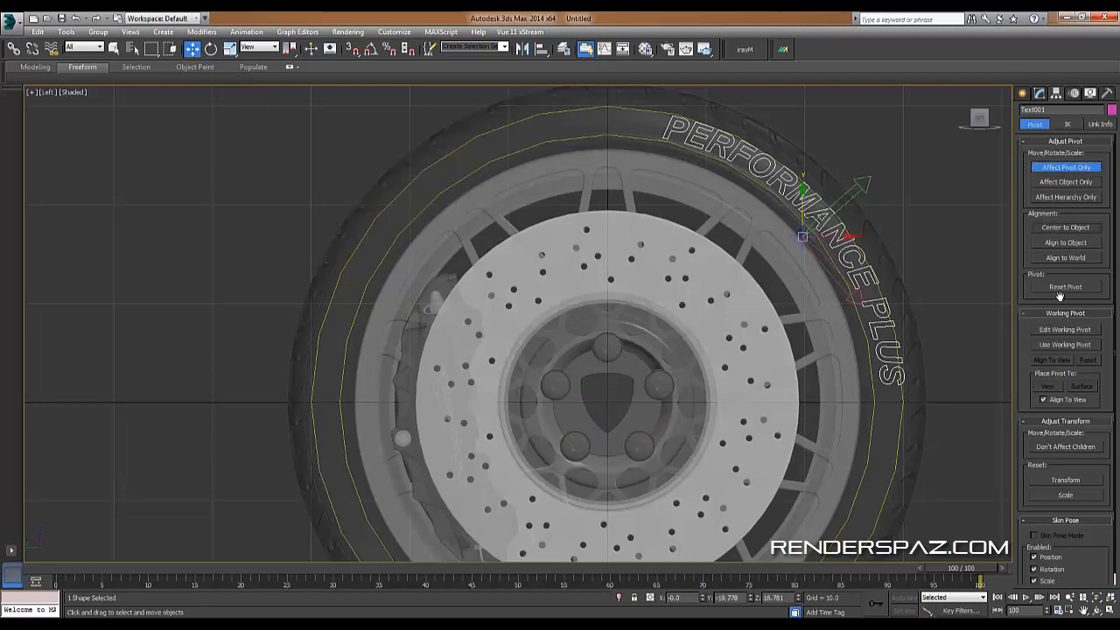
{"action": "left_click", "coordinate": [1066, 166]}
Nudge the rotated text slightly inward toward the inner guide circle, to about Y -19.51 and Z 16.57.
{"action": "scroll", "coordinate": [702, 160], "scroll_direction": "up", "scroll_amount": 5}
{"action": "scroll", "coordinate": [700, 263], "scroll_direction": "down", "scroll_amount": 4}
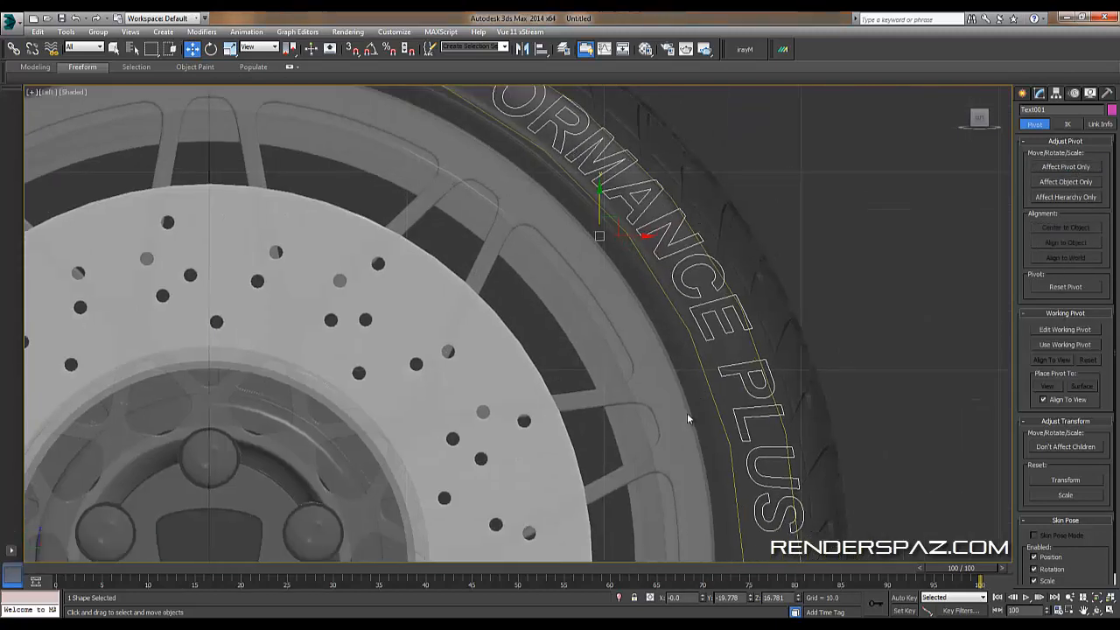
{"action": "scroll", "coordinate": [669, 272], "scroll_direction": "up", "scroll_amount": 4}
{"action": "left_click", "coordinate": [646, 277]}
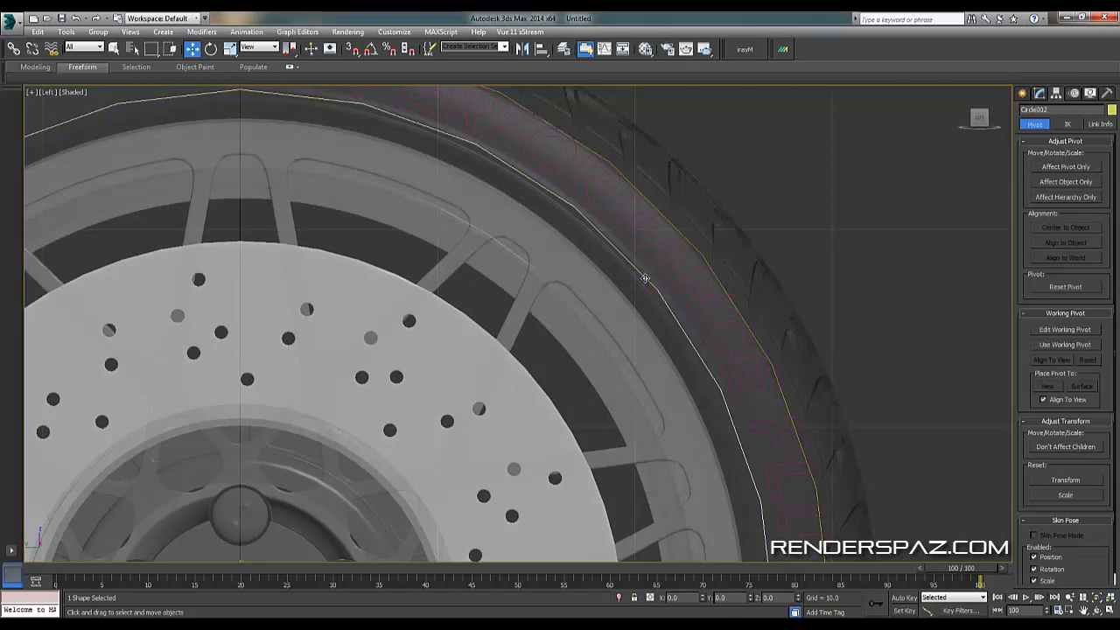
{"action": "left_click", "coordinate": [662, 285]}
{"action": "left_click_drag", "start_coordinate": [645, 280], "coordinate": [638, 285]}
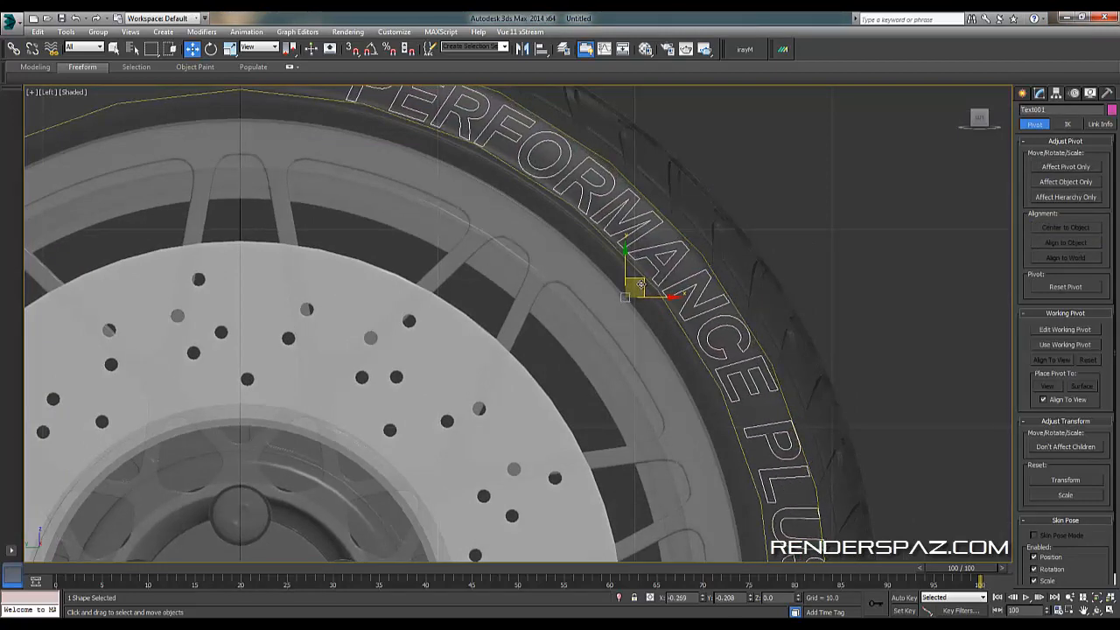
{"action": "middle_click_drag", "start_coordinate": [650, 284], "coordinate": [761, 325]}
{"action": "middle_click_drag", "start_coordinate": [783, 370], "coordinate": [645, 245]}
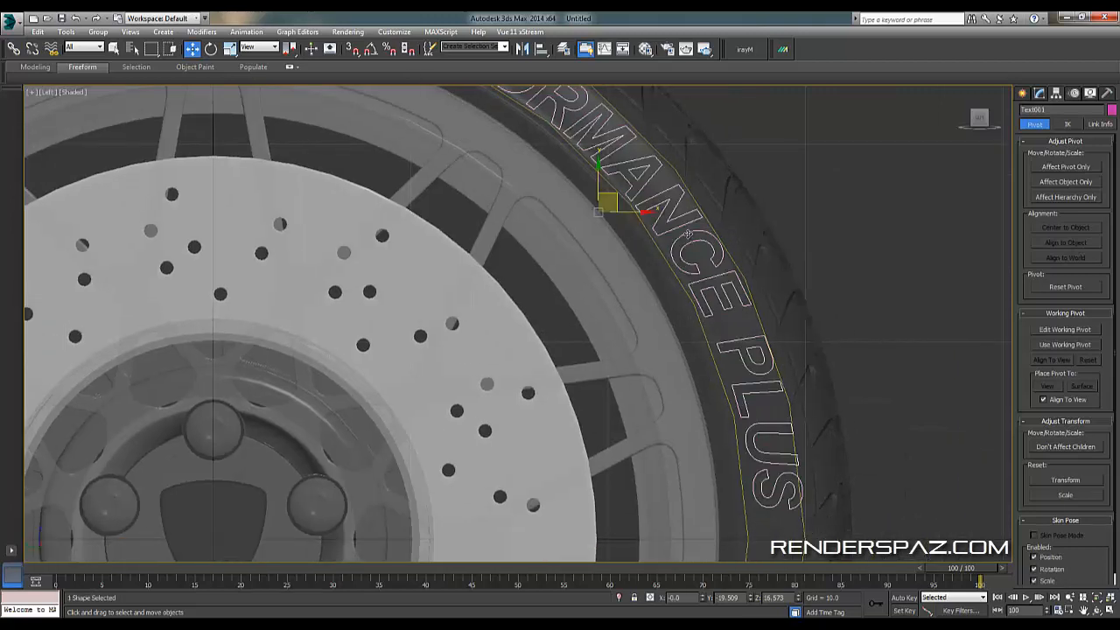
Set the text's Bend angle to 77.5 and nudge the text slightly outward, to about Y -19.56 and Z 16.63.
{"action": "left_click", "coordinate": [1038, 93]}
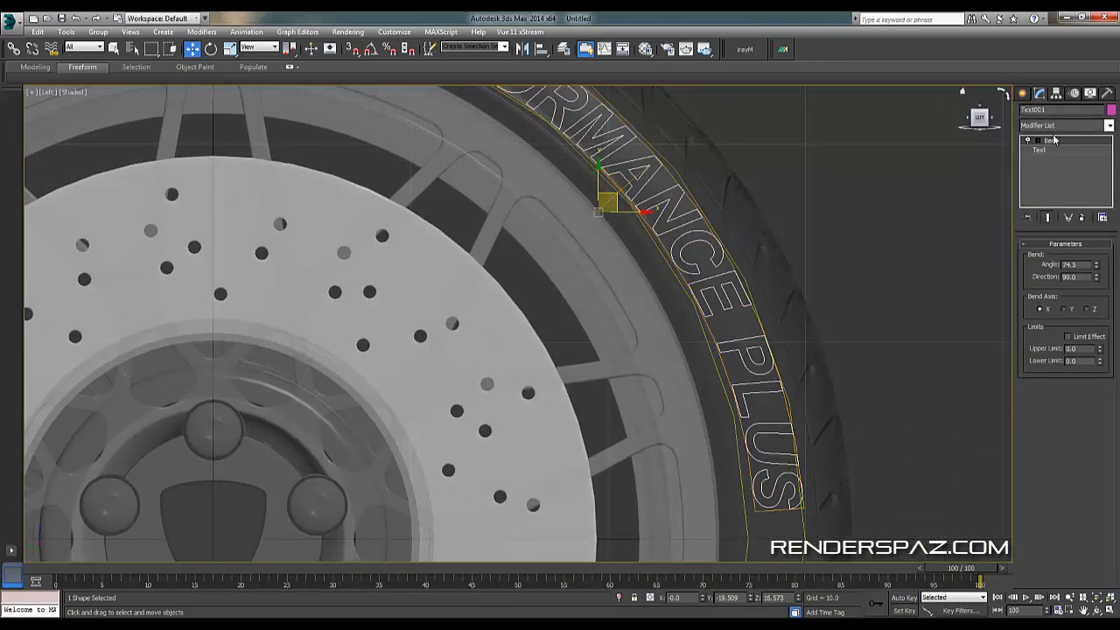
{"action": "left_click_drag", "start_coordinate": [1097, 265], "coordinate": [1098, 262]}
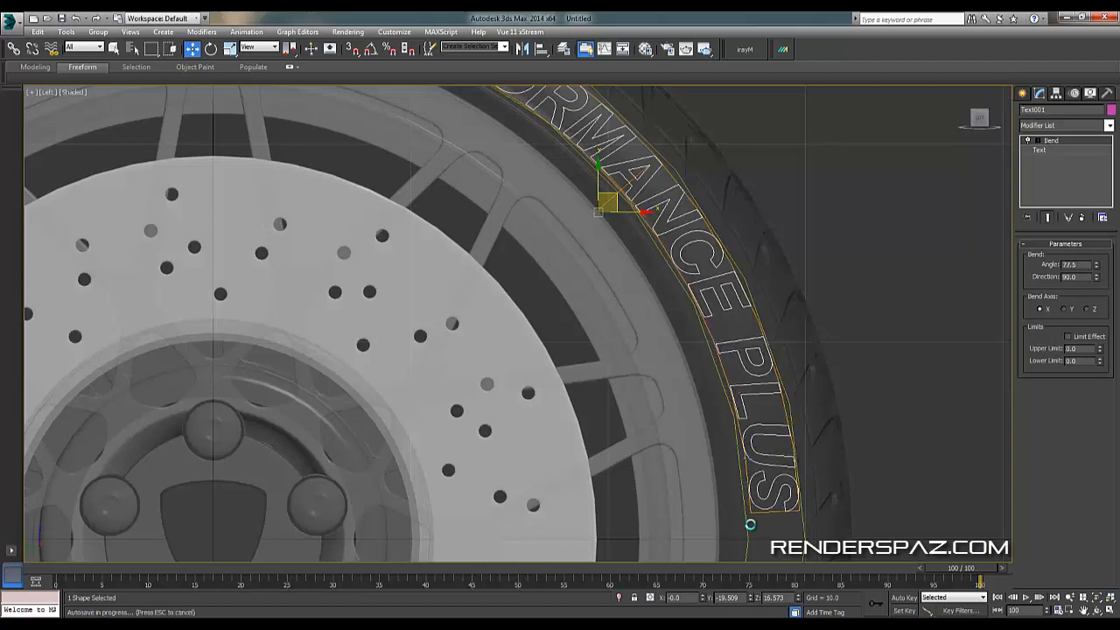
{"action": "middle_click_drag", "start_coordinate": [606, 149], "coordinate": [683, 261]}
{"action": "left_click_drag", "start_coordinate": [735, 313], "coordinate": [736, 313]}
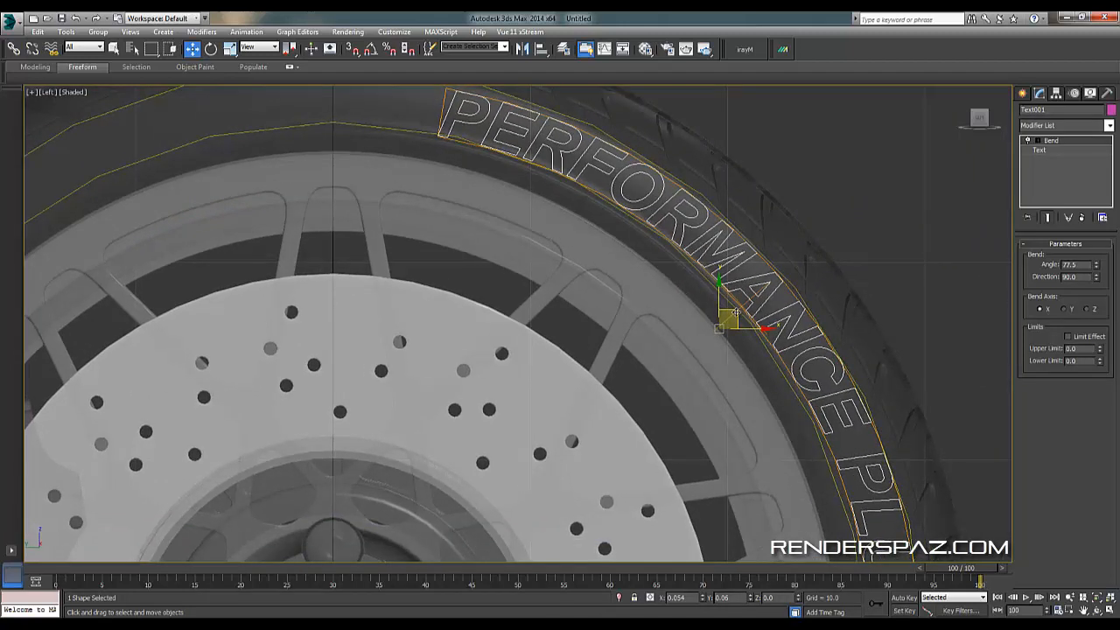
{"action": "left_click", "coordinate": [821, 252]}
{"action": "left_click", "coordinate": [789, 318]}
{"action": "middle_click_drag", "start_coordinate": [723, 382], "coordinate": [708, 322]}
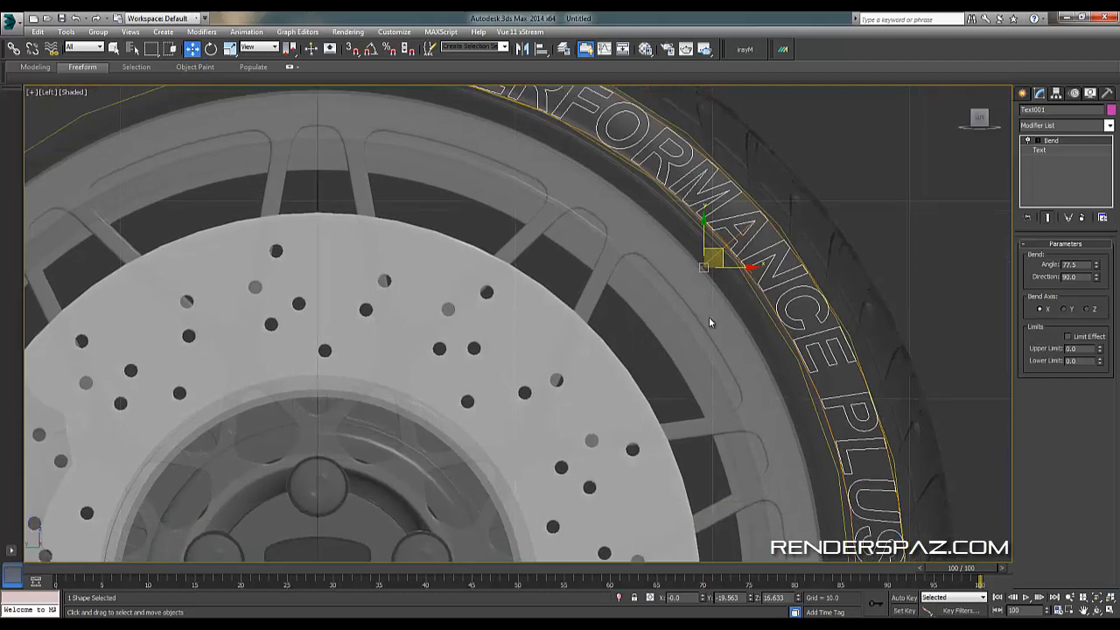
Examine how the bent text follows the two guide circles along the tire's upper-right sidewall.
{"action": "scroll", "coordinate": [709, 316], "scroll_direction": "down", "scroll_amount": 3}
{"action": "scroll", "coordinate": [690, 233], "scroll_direction": "up", "scroll_amount": 2}
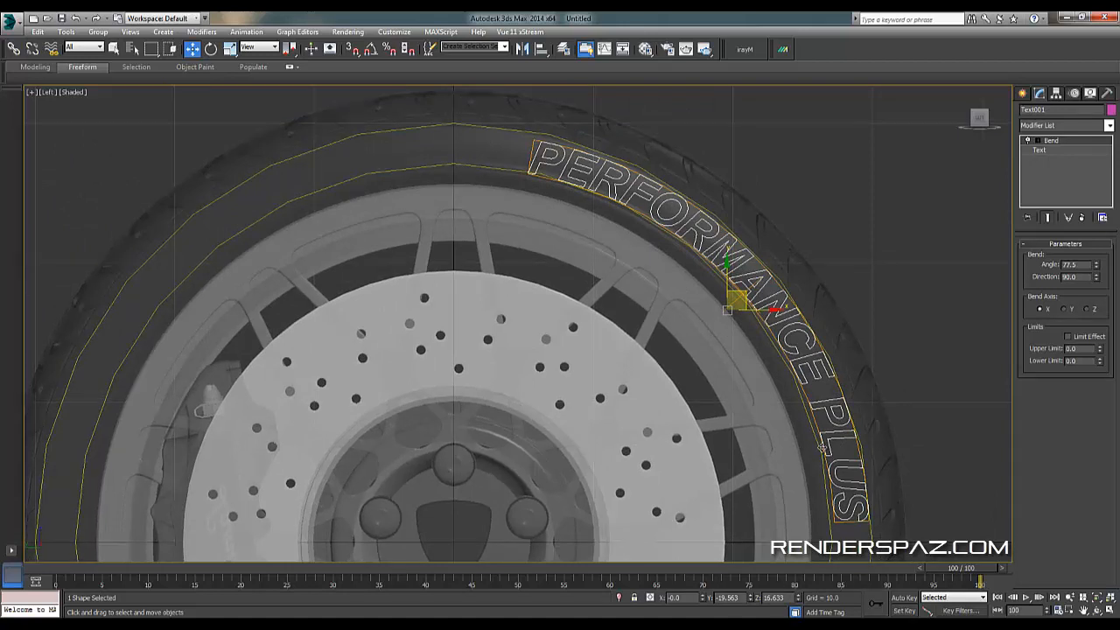
{"action": "middle_click_drag", "start_coordinate": [694, 395], "coordinate": [707, 264]}
{"action": "scroll", "coordinate": [707, 265], "scroll_direction": "down", "scroll_amount": 3}
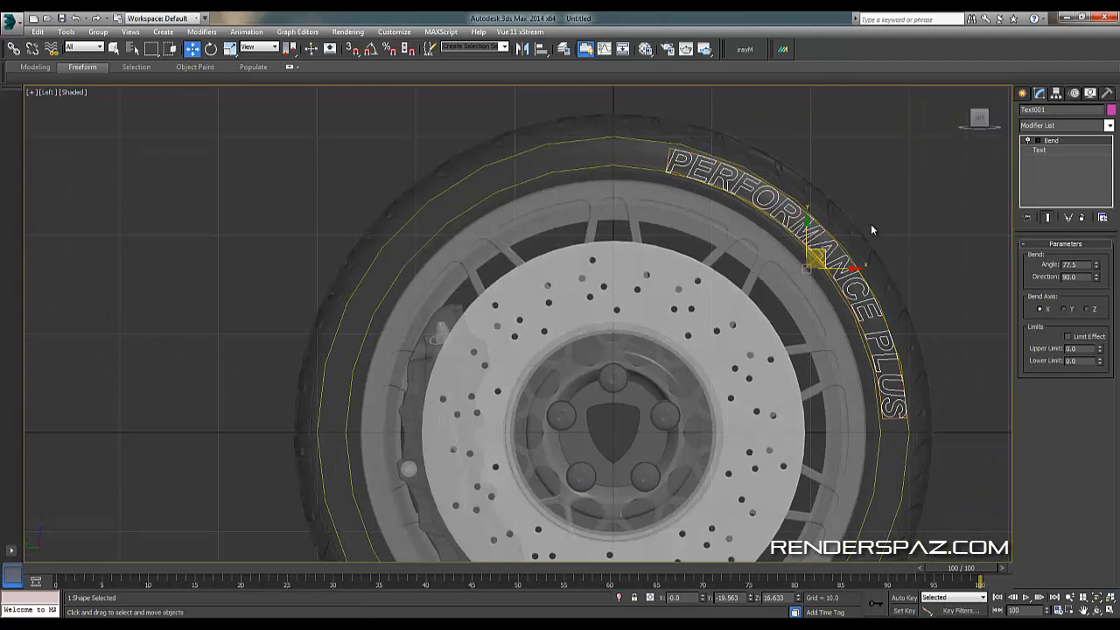
{"action": "scroll", "coordinate": [904, 234], "scroll_direction": "up", "scroll_amount": 2}
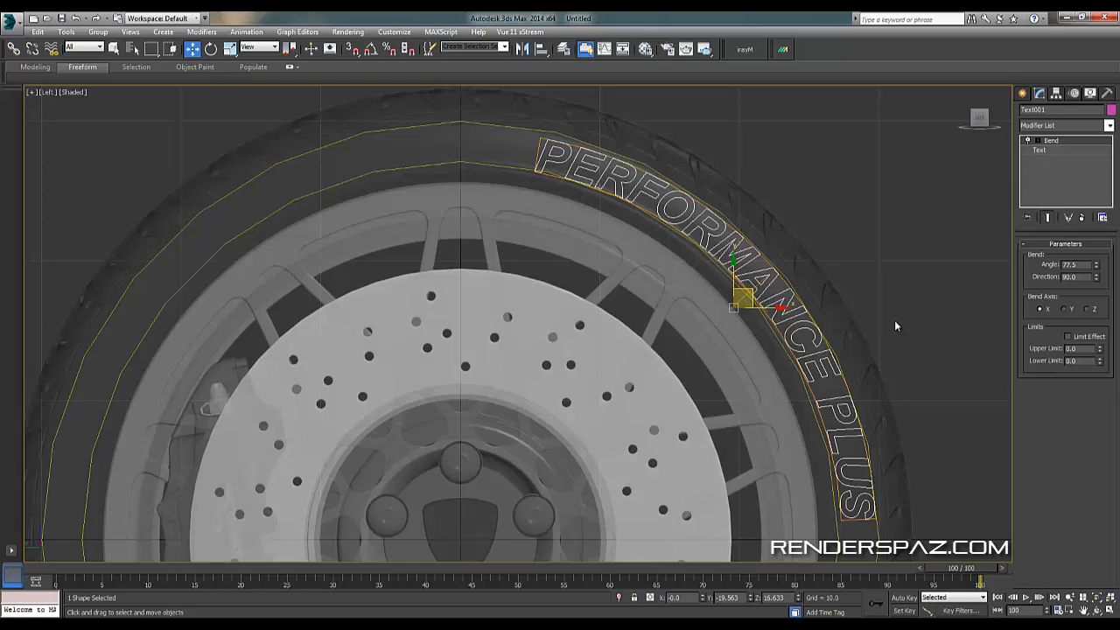
{"action": "middle_click_drag", "start_coordinate": [721, 351], "coordinate": [656, 297]}
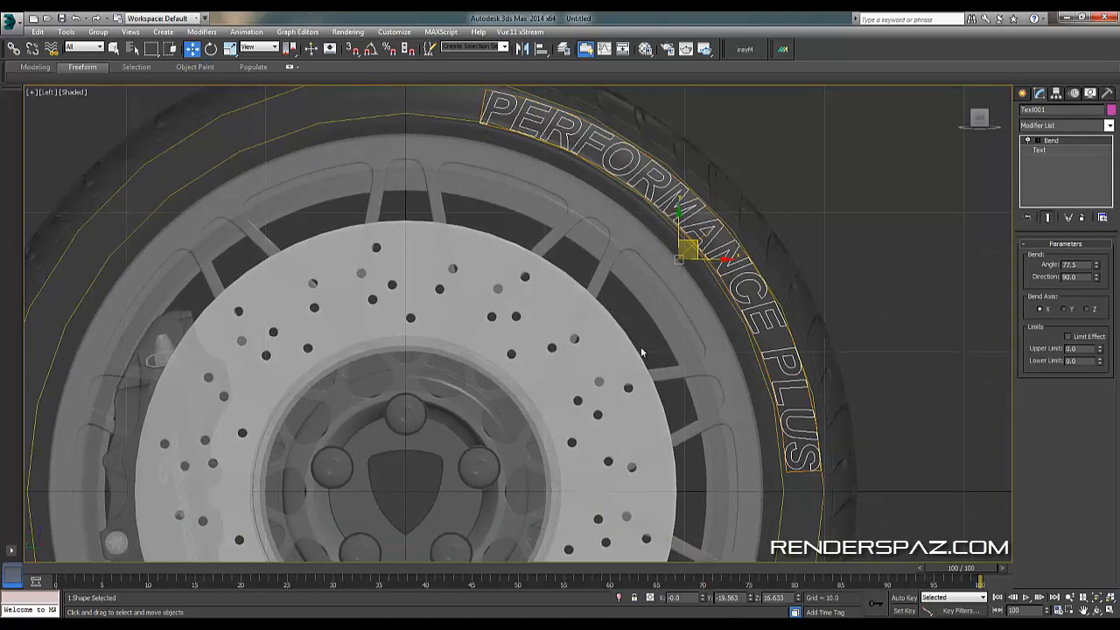
{"action": "middle_click_drag", "start_coordinate": [658, 364], "coordinate": [673, 336]}
{"action": "middle_click_drag", "start_coordinate": [639, 294], "coordinate": [642, 357]}
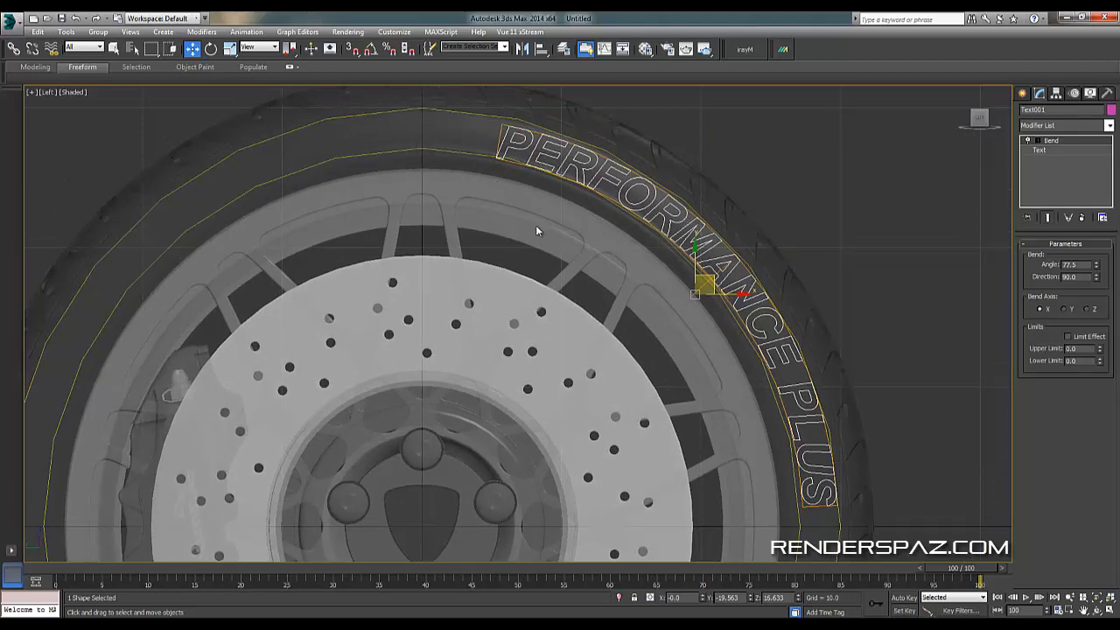
{"action": "middle_click_drag", "start_coordinate": [536, 230], "coordinate": [558, 166]}
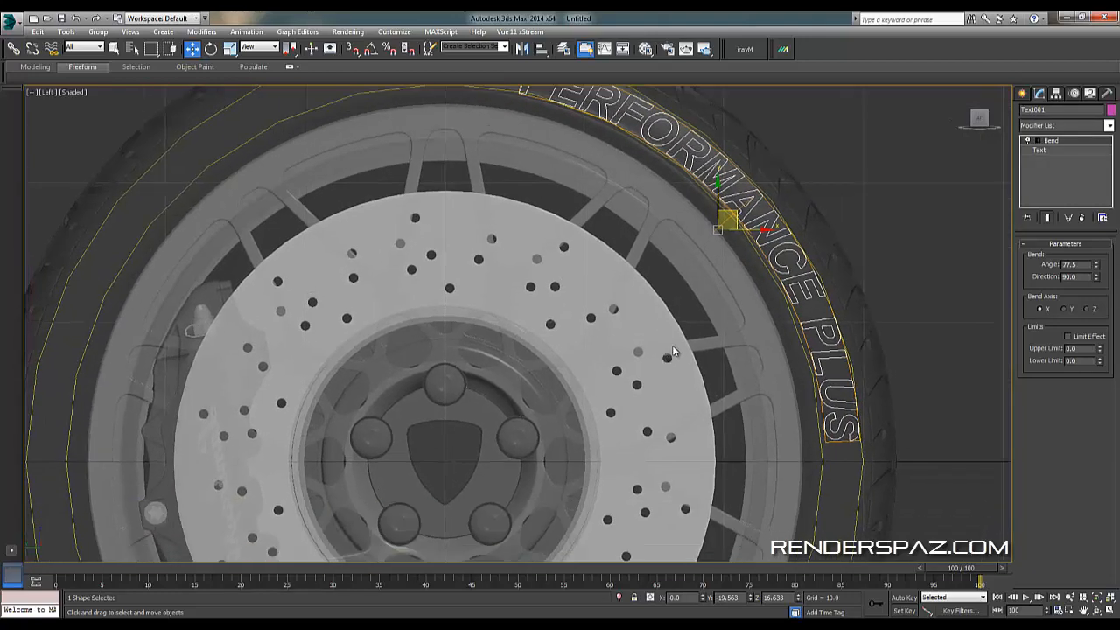
{"action": "middle_click_drag", "start_coordinate": [672, 345], "coordinate": [725, 248]}
{"action": "left_click", "coordinate": [908, 362]}
{"action": "middle_click_drag", "start_coordinate": [812, 248], "coordinate": [814, 366]}
{"action": "left_click", "coordinate": [811, 333]}
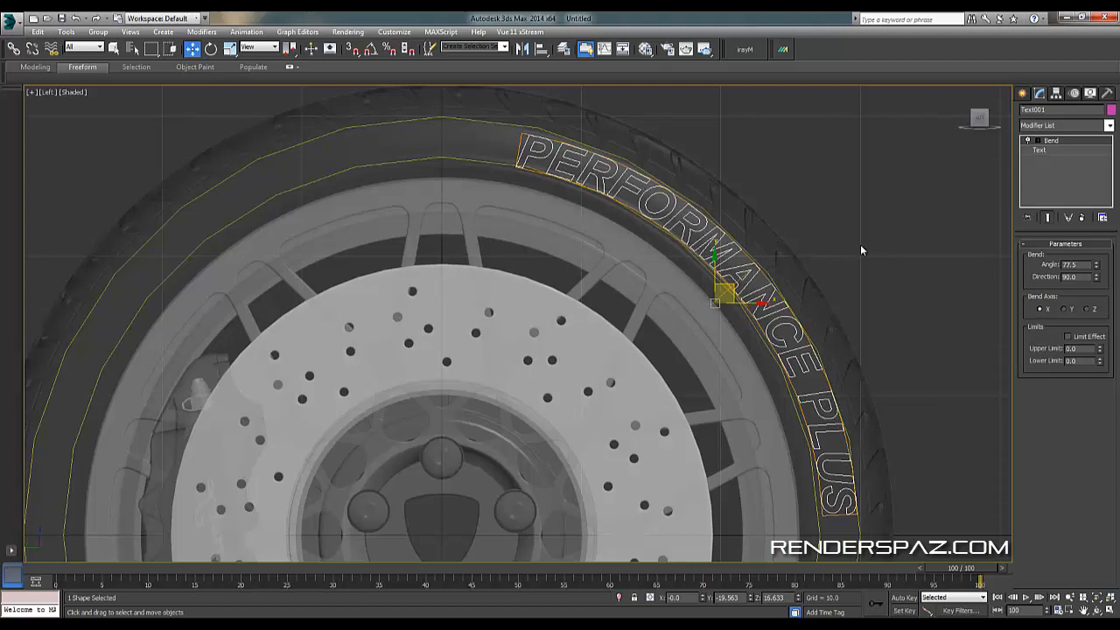
Change the text's object color from the palette to light green and deselect it.
{"action": "left_click", "coordinate": [1112, 110]}
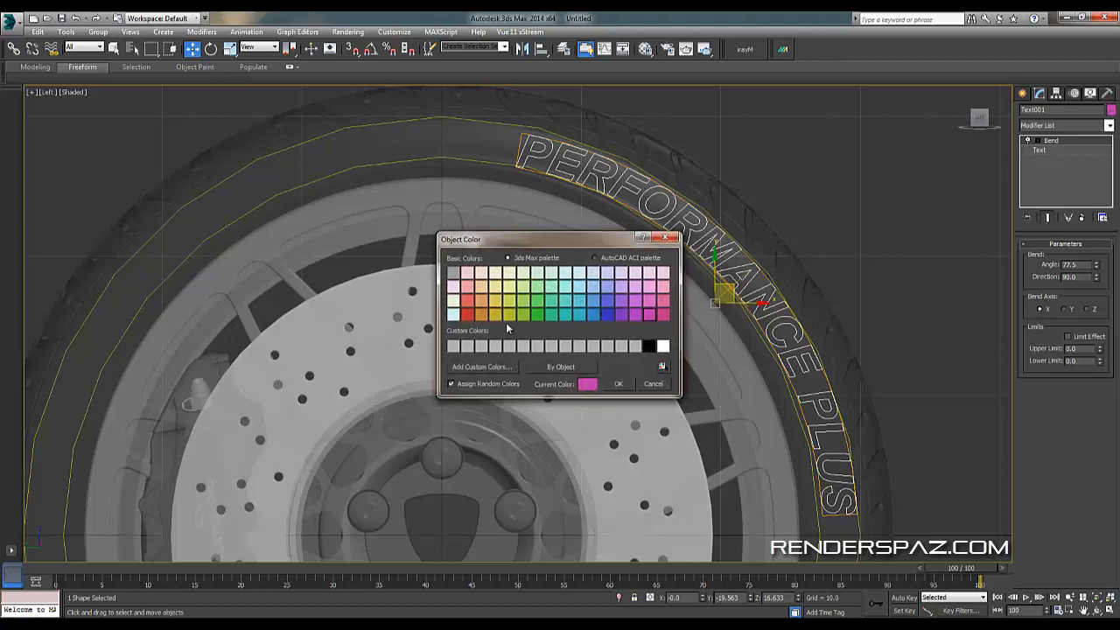
{"action": "left_click", "coordinate": [524, 302]}
{"action": "left_click", "coordinate": [618, 383]}
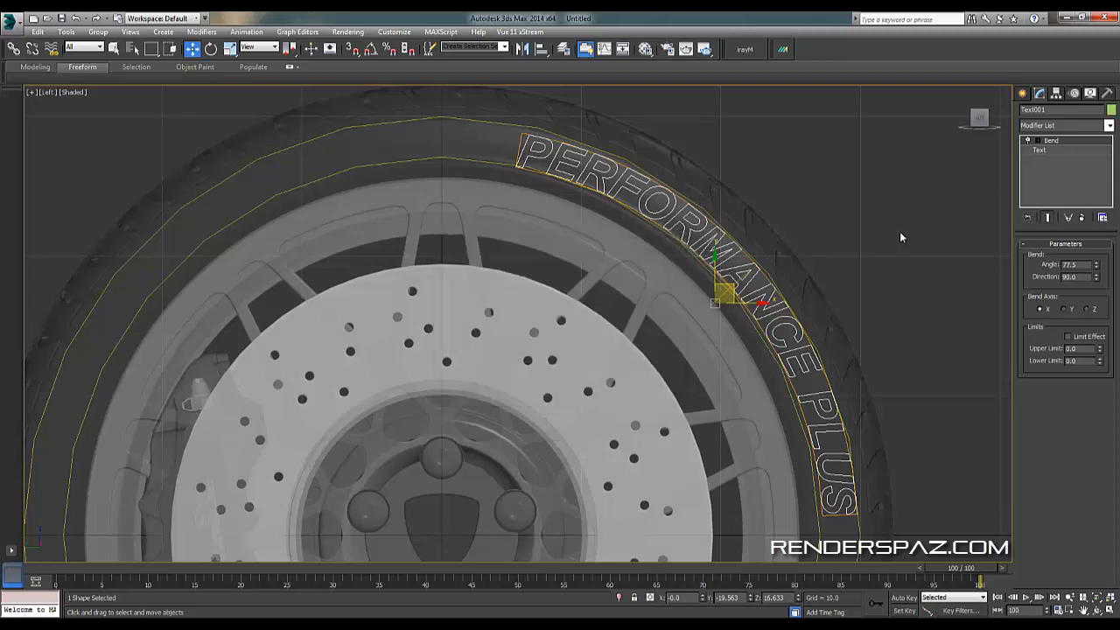
{"action": "left_click", "coordinate": [904, 239]}
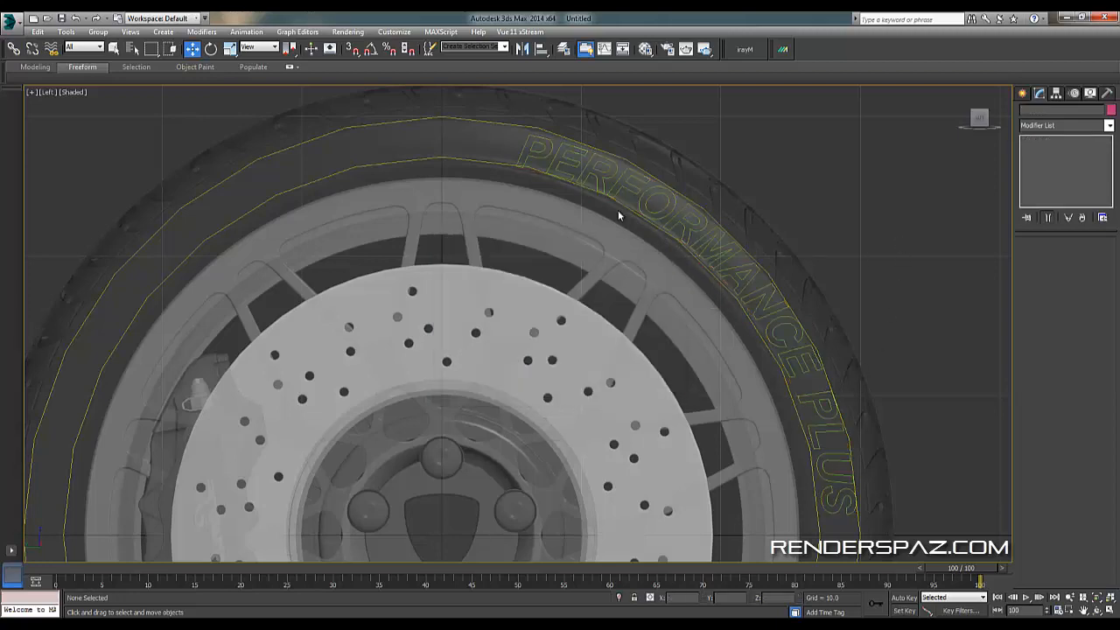
Inspect the placement of the green lettering around the whole wheel and the remaining empty sidewall.
{"action": "middle_click_drag", "start_coordinate": [593, 205], "coordinate": [793, 266]}
{"action": "middle_click_drag", "start_coordinate": [868, 355], "coordinate": [698, 266]}
{"action": "middle_click_drag", "start_coordinate": [834, 454], "coordinate": [890, 407]}
{"action": "scroll", "coordinate": [802, 327], "scroll_direction": "down", "scroll_amount": 2}
{"action": "middle_click_drag", "start_coordinate": [809, 413], "coordinate": [769, 237]}
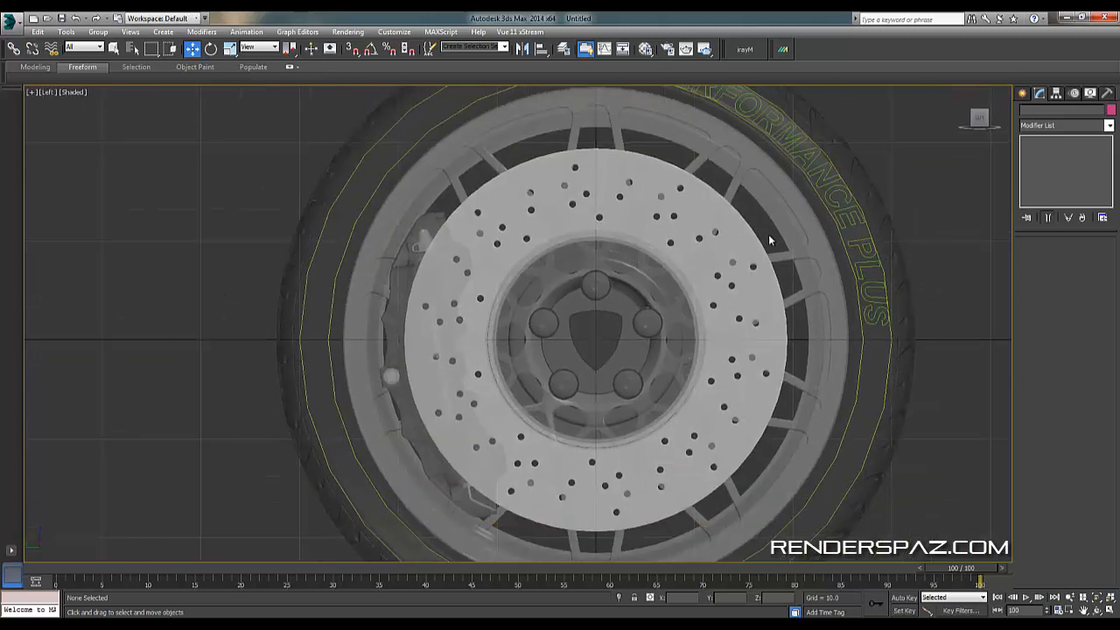
{"action": "middle_click_drag", "start_coordinate": [827, 437], "coordinate": [815, 325]}
{"action": "middle_click_drag", "start_coordinate": [699, 93], "coordinate": [732, 293]}
{"action": "middle_click_drag", "start_coordinate": [851, 364], "coordinate": [895, 324]}
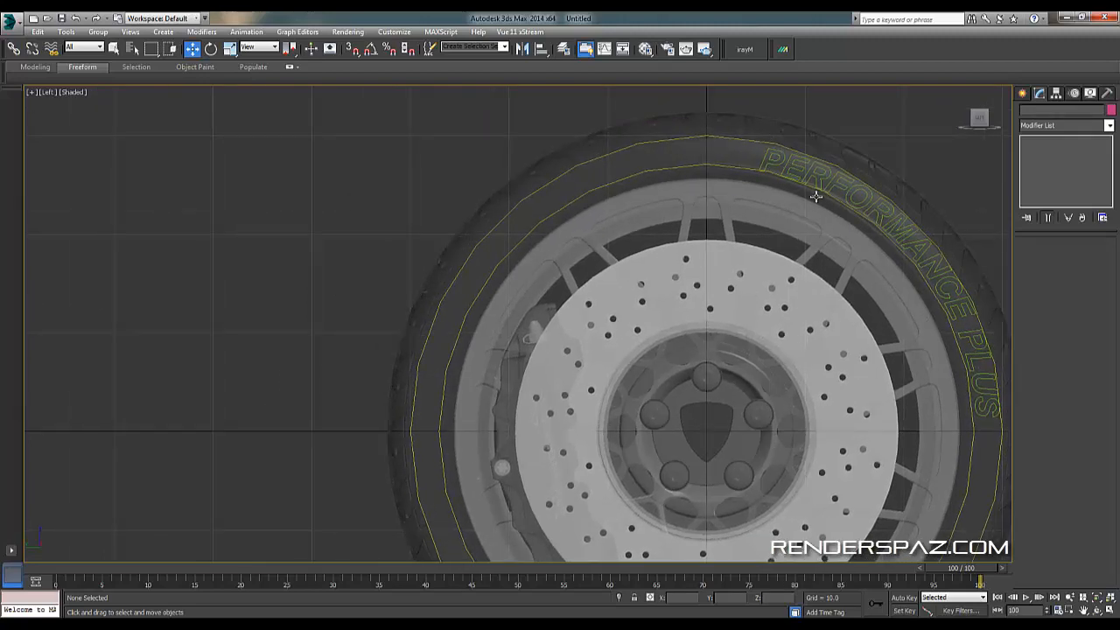
{"action": "middle_click_drag", "start_coordinate": [816, 197], "coordinate": [698, 238]}
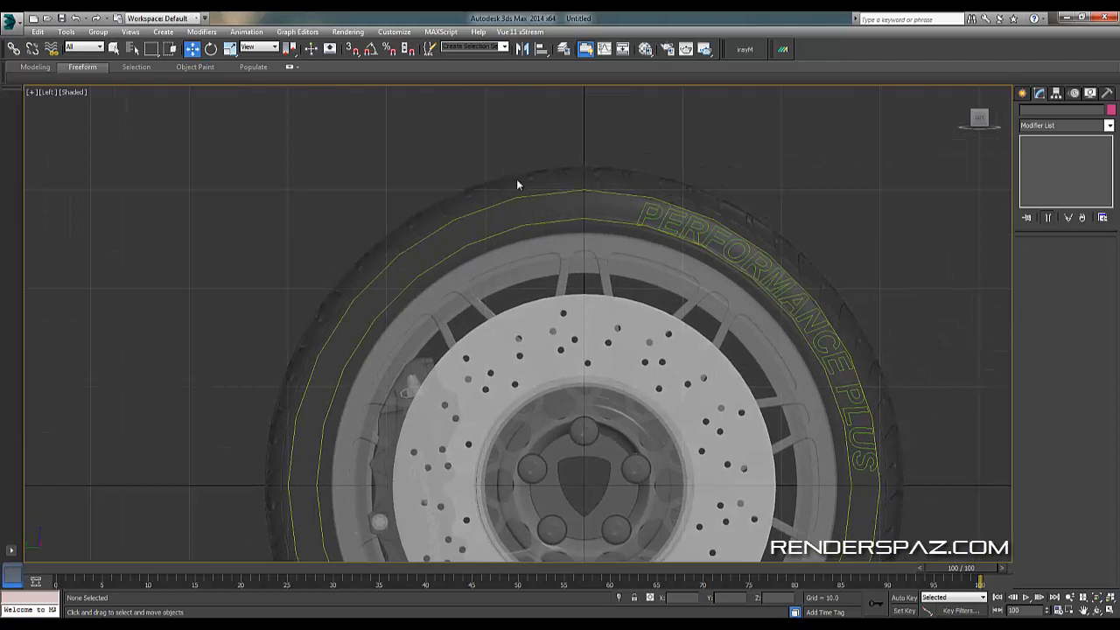
{"action": "middle_click_drag", "start_coordinate": [396, 307], "coordinate": [480, 199]}
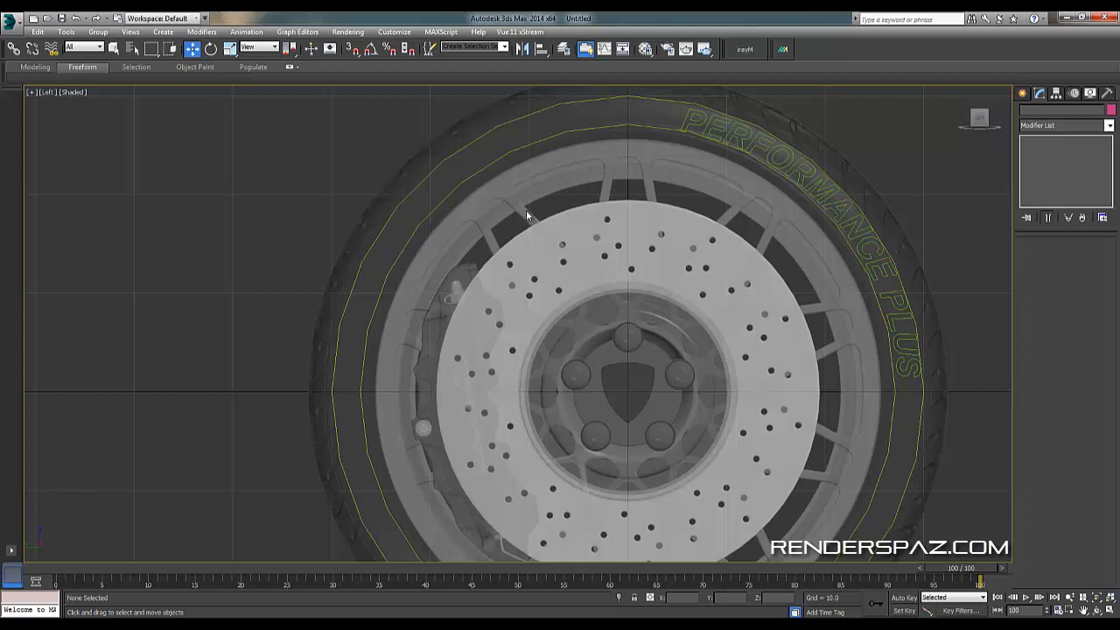
{"action": "middle_click_drag", "start_coordinate": [844, 456], "coordinate": [723, 427]}
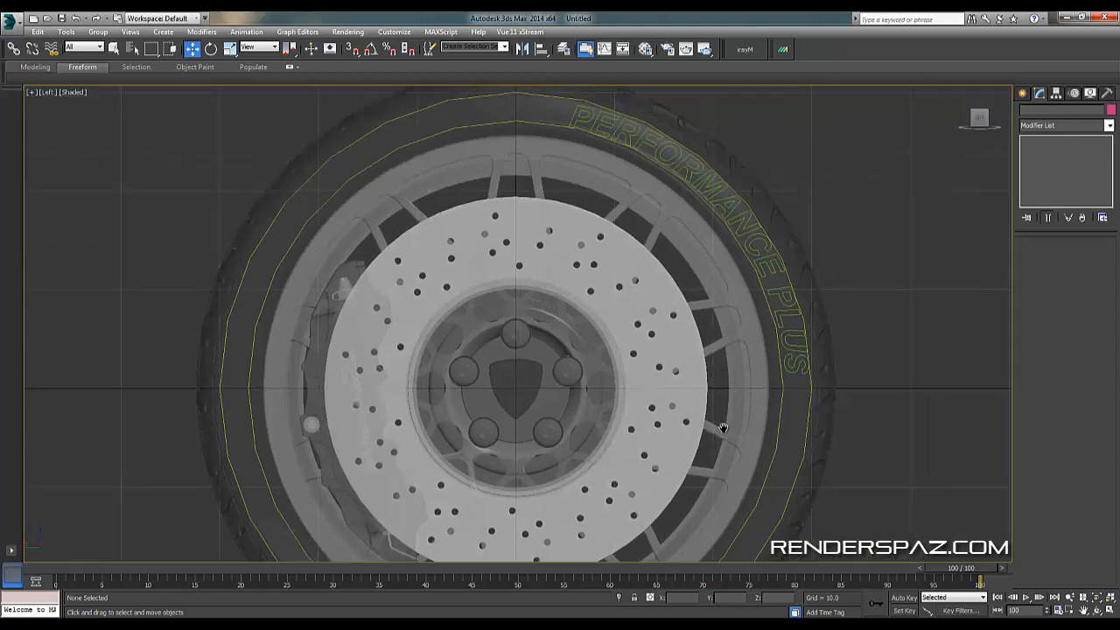
{"action": "middle_click_drag", "start_coordinate": [782, 383], "coordinate": [770, 325]}
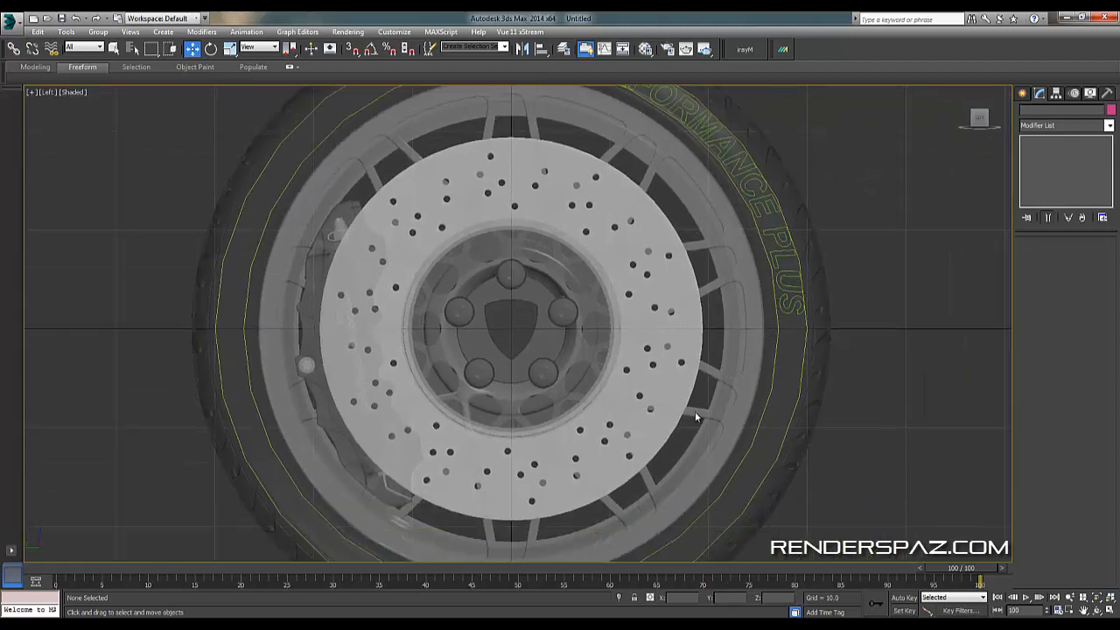
{"action": "middle_click_drag", "start_coordinate": [630, 157], "coordinate": [635, 273]}
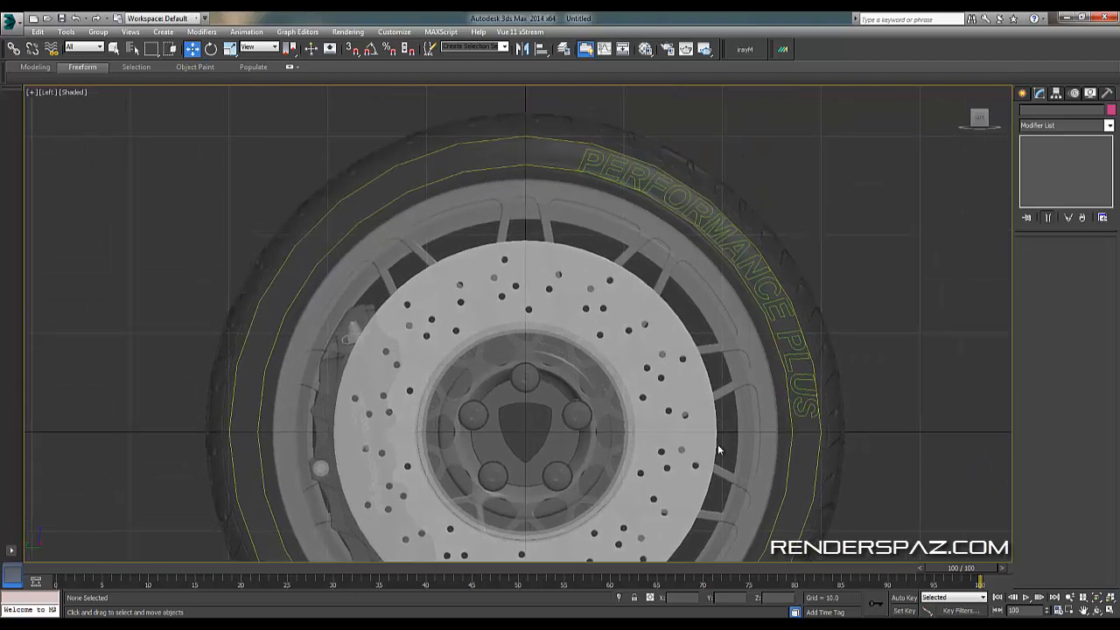
Reselect the bent PERFORMANCE PLUS text on the tire sidewall.
{"action": "middle_click_drag", "start_coordinate": [717, 450], "coordinate": [715, 375]}
{"action": "left_click", "coordinate": [801, 344]}
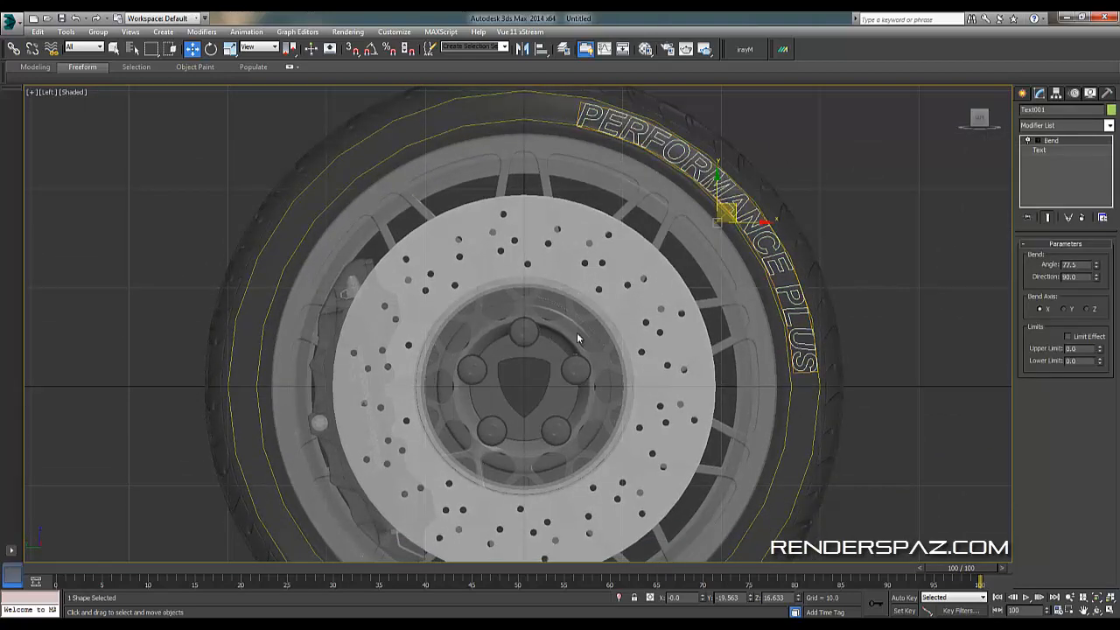
{"action": "middle_click_drag", "start_coordinate": [571, 335], "coordinate": [708, 381]}
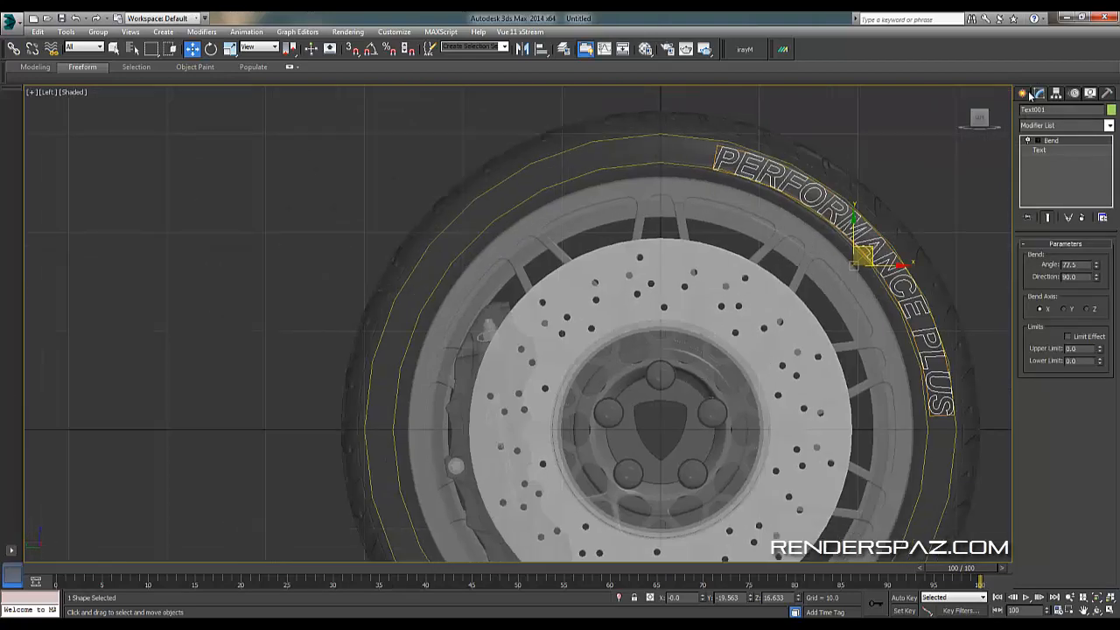
Draw a narrow vertical rectangle about 4.167 long and 0.325 wide above the top of the tire.
{"action": "left_click", "coordinate": [1022, 92]}
{"action": "left_click", "coordinate": [1042, 177]}
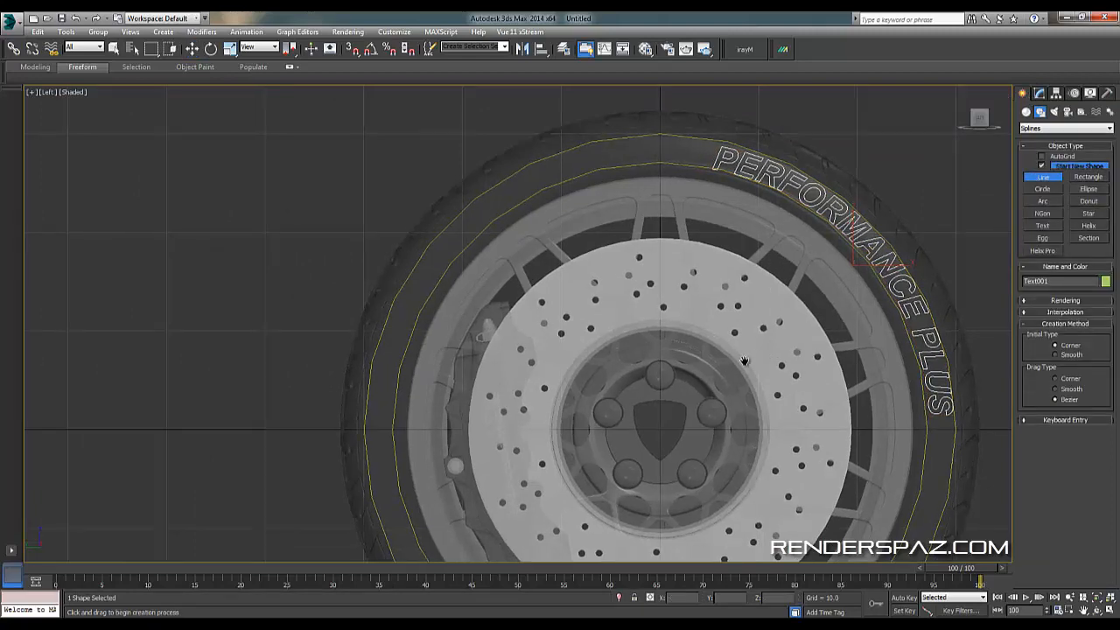
{"action": "middle_click_drag", "start_coordinate": [677, 115], "coordinate": [642, 242]}
{"action": "left_click", "coordinate": [1088, 176]}
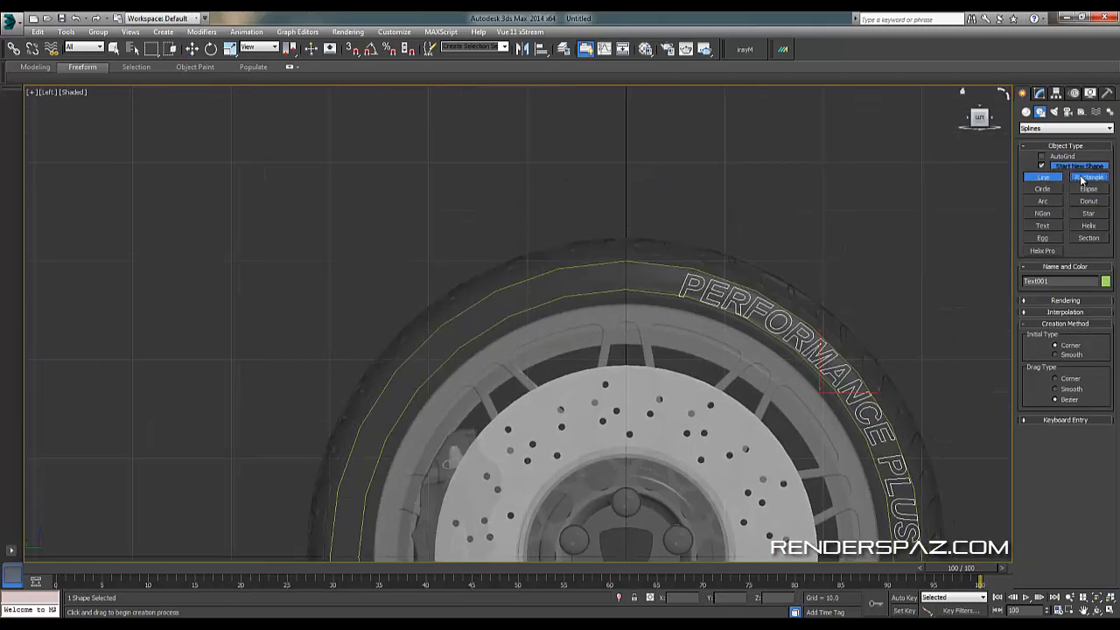
{"action": "scroll", "coordinate": [753, 250], "scroll_direction": "up", "scroll_amount": 4}
{"action": "middle_click_drag", "start_coordinate": [490, 213], "coordinate": [548, 218]}
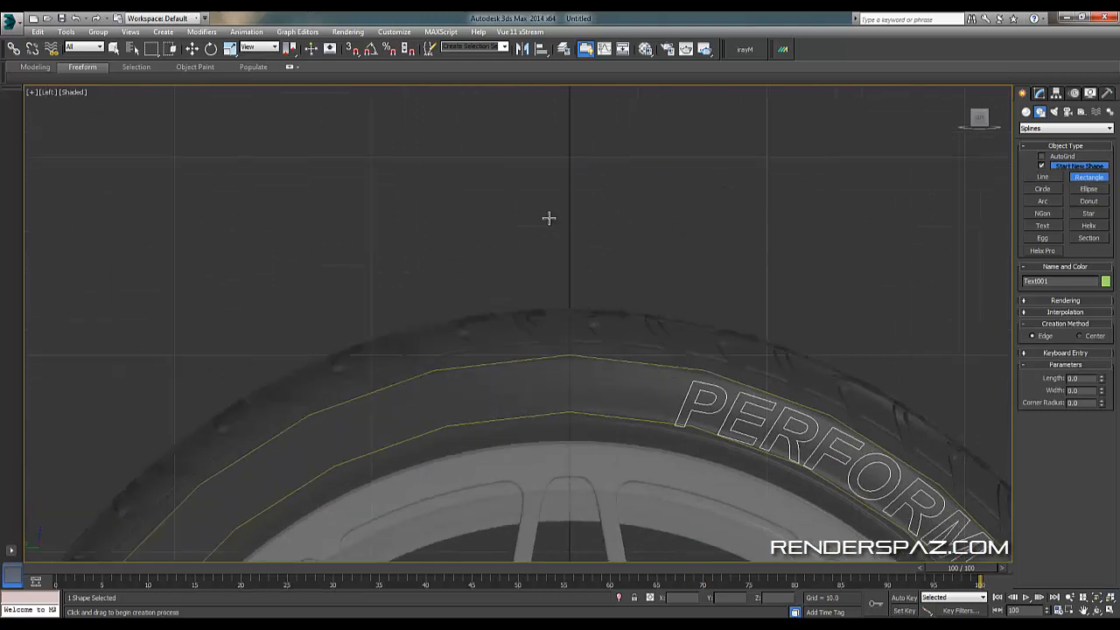
{"action": "left_click_drag", "start_coordinate": [541, 201], "coordinate": [547, 283]}
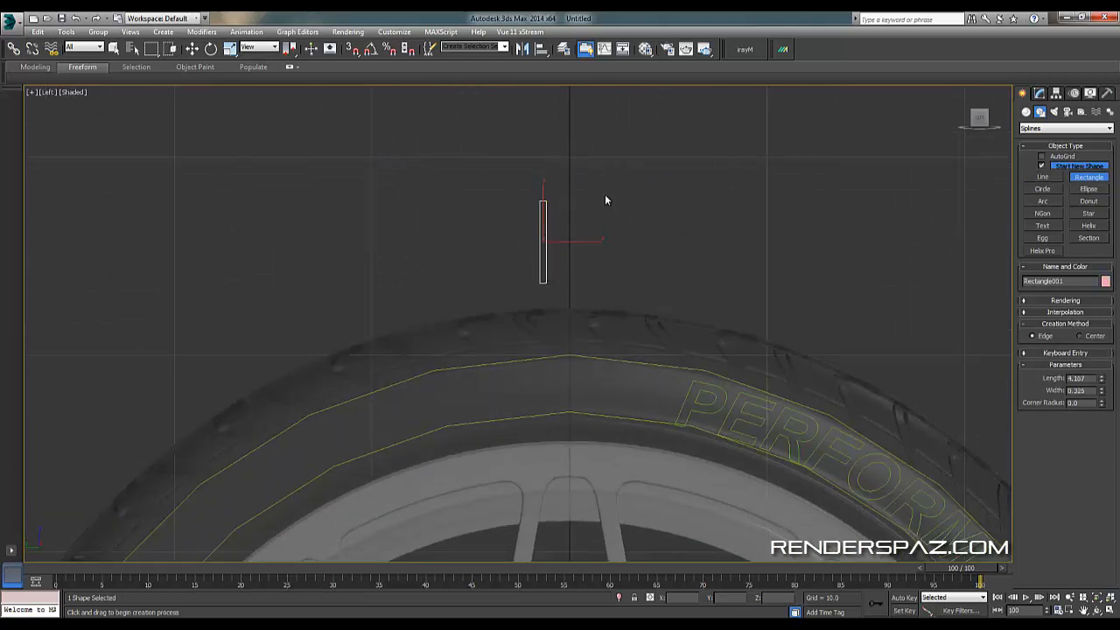
Clone the narrow rectangle sideways as 11 evenly spaced instances with a small gap between them.
{"action": "key", "text": "w"}
{"action": "key", "text": "e"}
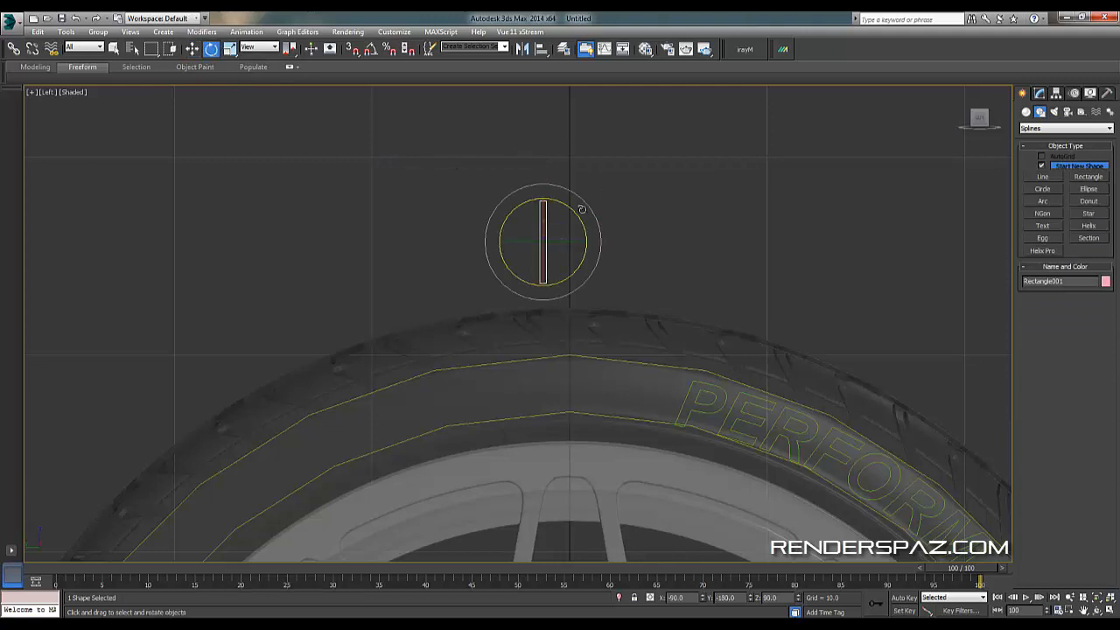
{"action": "left_click", "coordinate": [193, 49]}
{"action": "left_click_drag", "start_coordinate": [571, 240], "coordinate": [583, 241], "text": "shift"}
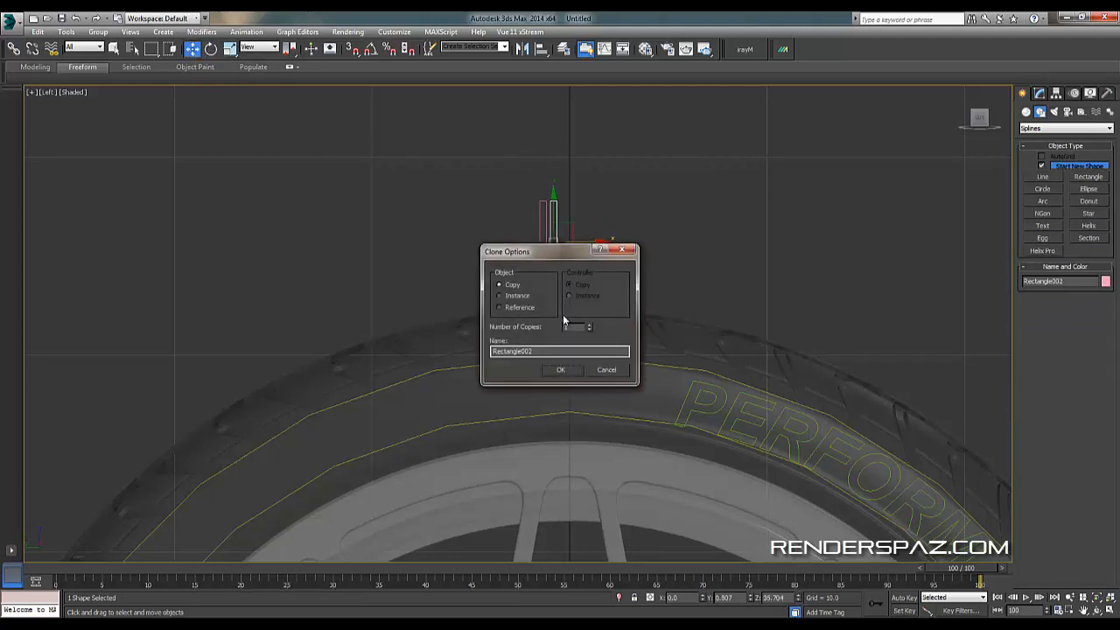
{"action": "left_click", "coordinate": [514, 295]}
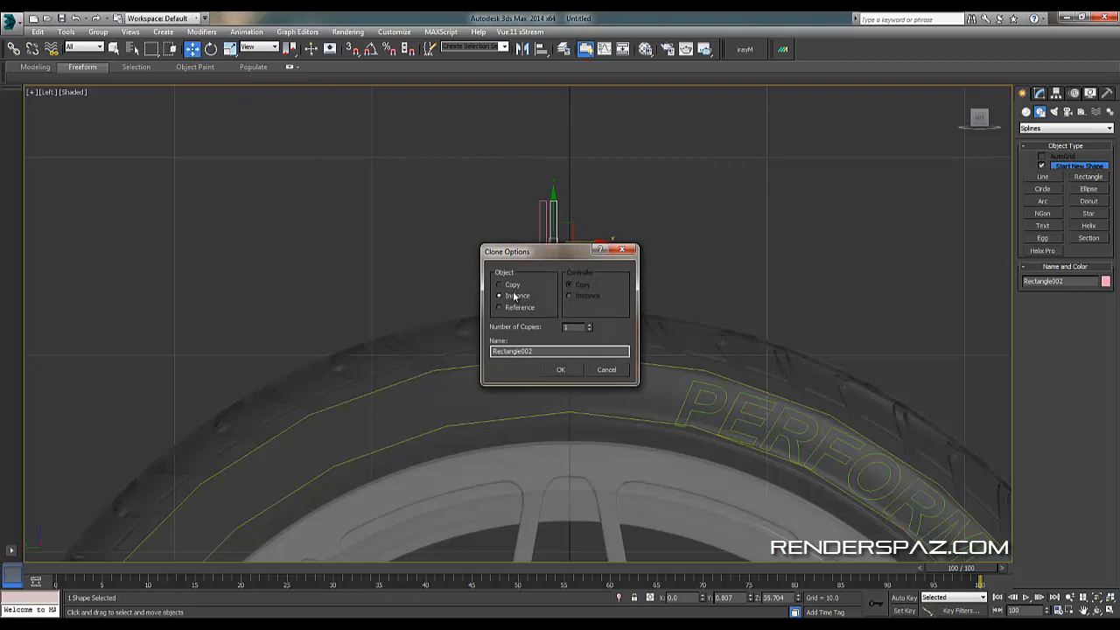
{"action": "left_click", "coordinate": [590, 324]}
{"action": "left_click", "coordinate": [590, 325]}
{"action": "left_click", "coordinate": [590, 324]}
{"action": "left_click", "coordinate": [590, 324]}
{"action": "left_click", "coordinate": [565, 369]}
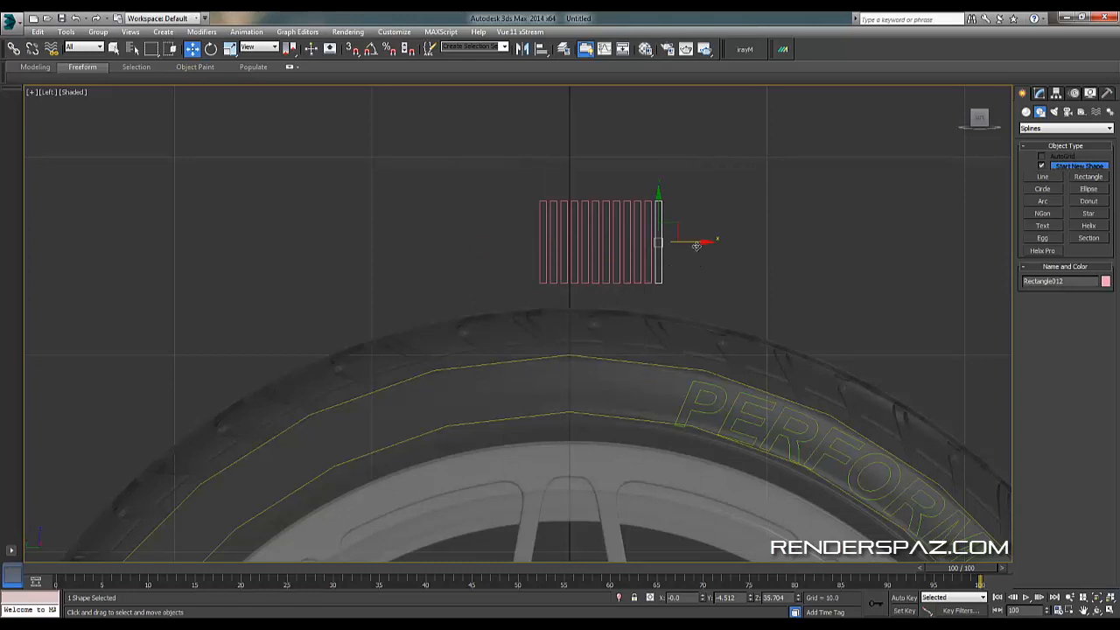
Extend the row with 8 more instances of the last rectangle at similar spacing and deselect them.
{"action": "left_click_drag", "start_coordinate": [697, 245], "coordinate": [701, 241], "text": "shift"}
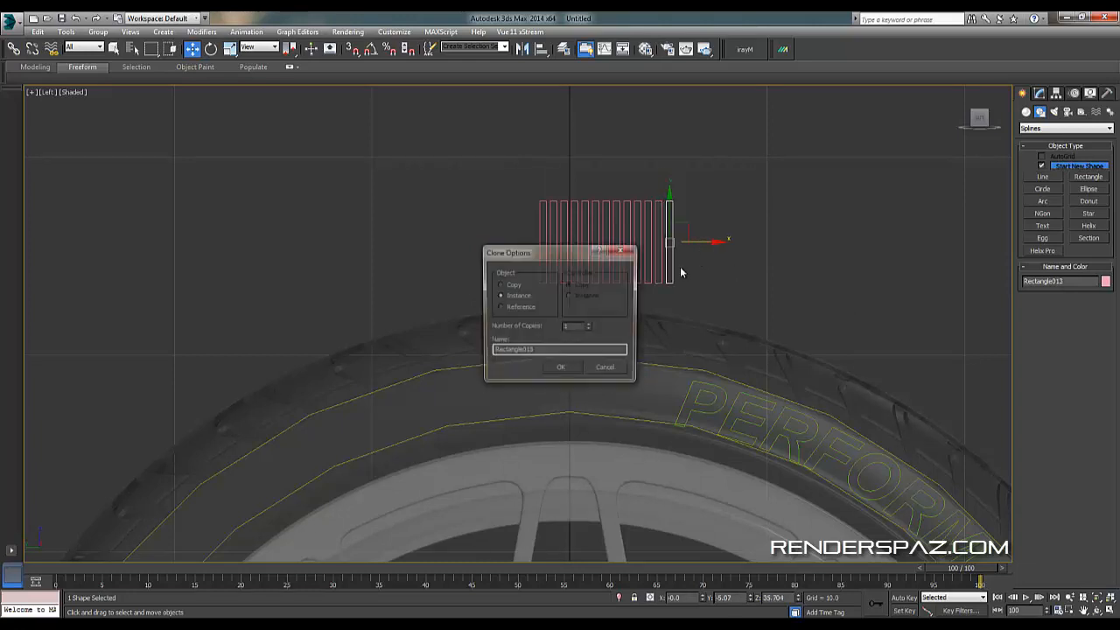
{"action": "left_click", "coordinate": [589, 326]}
{"action": "left_click", "coordinate": [590, 325]}
{"action": "left_click", "coordinate": [590, 326]}
{"action": "left_click", "coordinate": [590, 326]}
{"action": "left_click", "coordinate": [590, 326]}
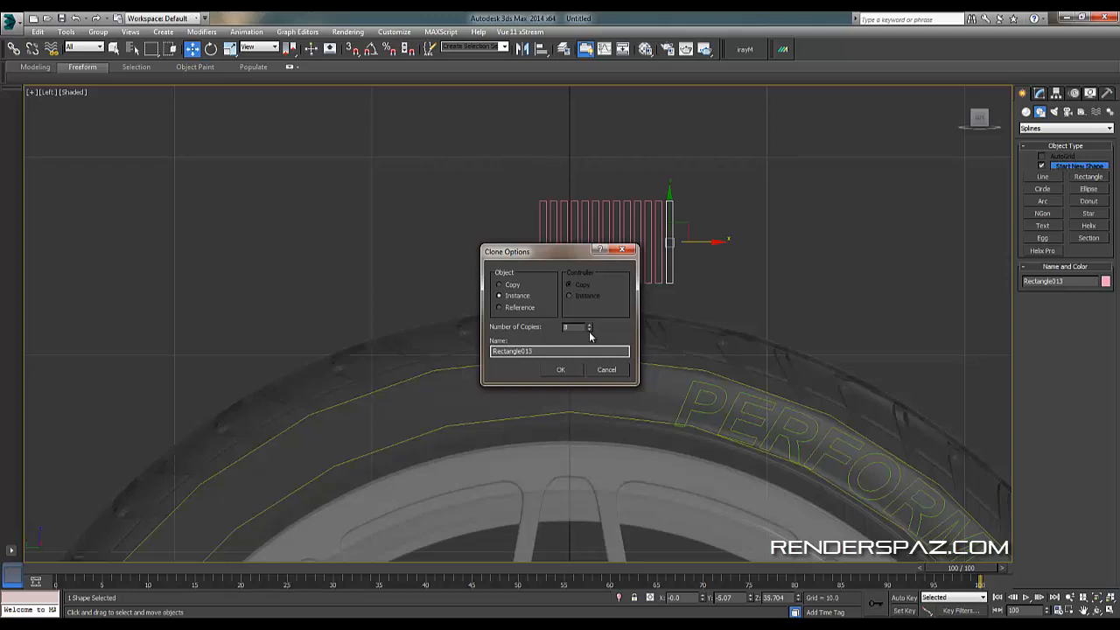
{"action": "left_click", "coordinate": [568, 373]}
{"action": "middle_click_drag", "start_coordinate": [669, 228], "coordinate": [657, 228]}
{"action": "left_click", "coordinate": [706, 246]}
{"action": "middle_click_drag", "start_coordinate": [519, 148], "coordinate": [484, 164]}
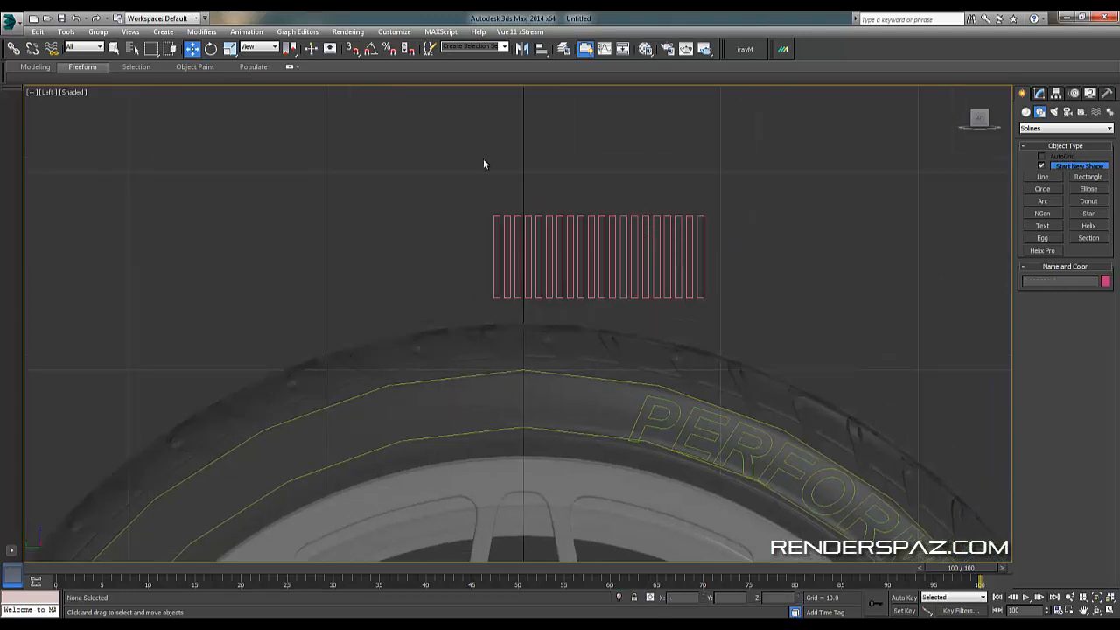
Select the whole row of rectangles above the tire and convert them to editable splines.
{"action": "left_click", "coordinate": [495, 238]}
{"action": "left_click_drag", "start_coordinate": [412, 184], "coordinate": [709, 245]}
{"action": "right_click", "coordinate": [709, 245]}
{"action": "mouse_move", "coordinate": [781, 318]}
{"action": "left_click", "coordinate": [865, 348]}
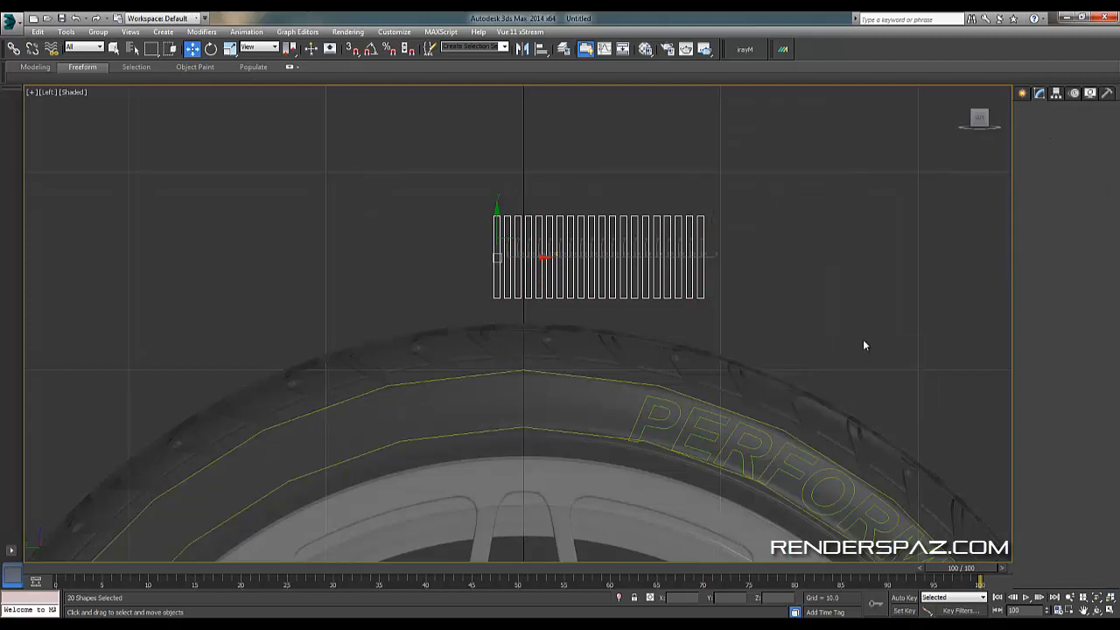
{"action": "left_click", "coordinate": [758, 238]}
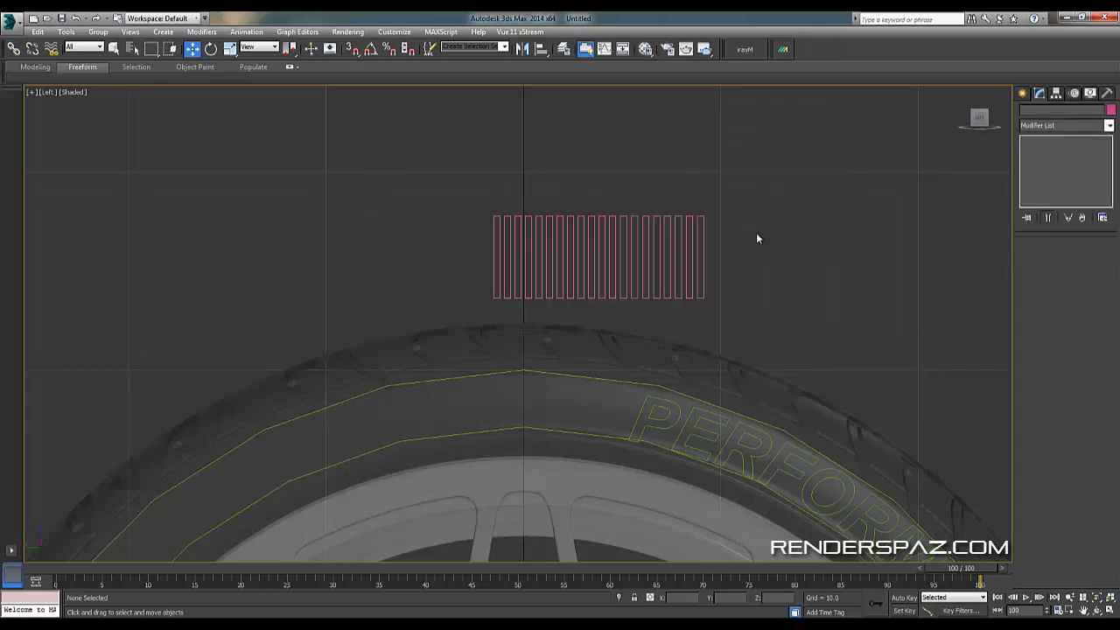
Attach the second rectangle in the row to the first one.
{"action": "left_click", "coordinate": [497, 270]}
{"action": "left_click", "coordinate": [1042, 513]}
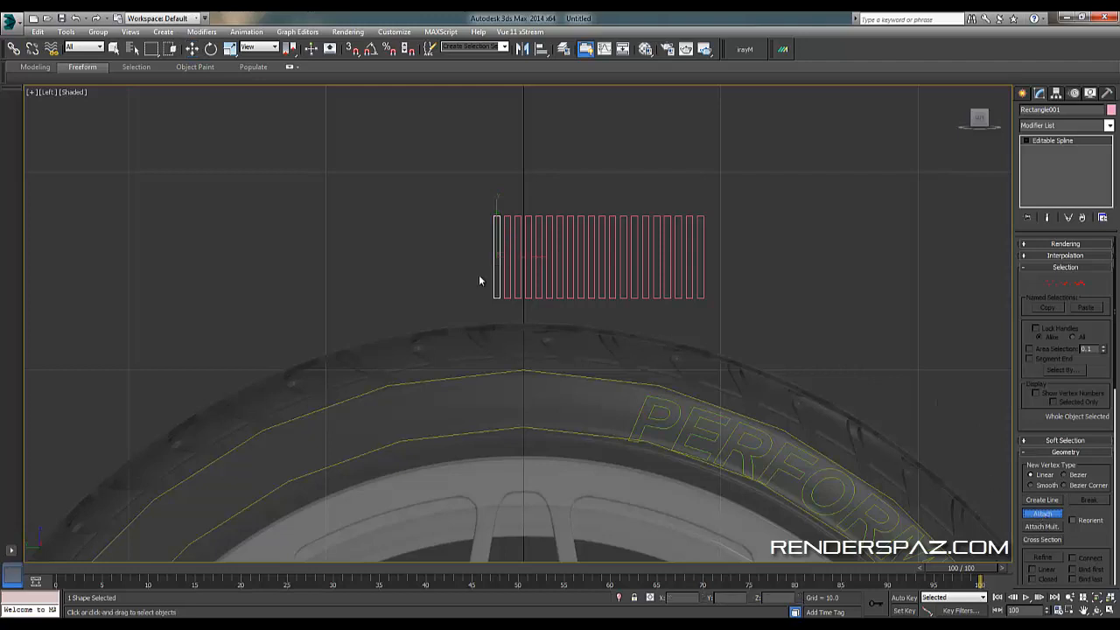
{"action": "left_click", "coordinate": [506, 289]}
{"action": "left_click", "coordinate": [1052, 516]}
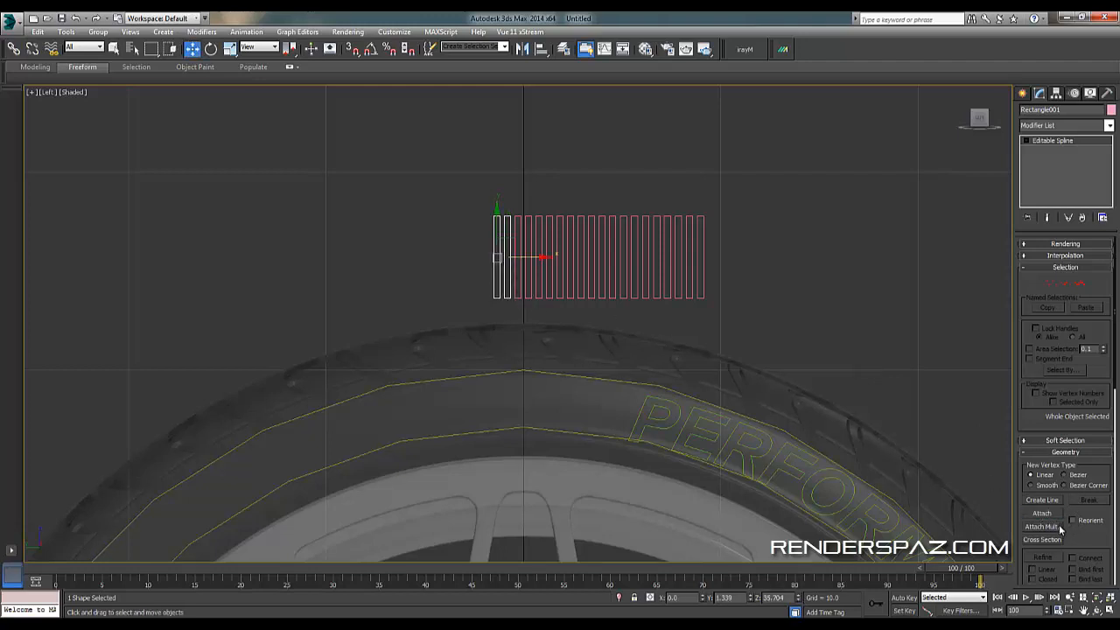
Attach Rectangle003 through Rectangle020 to the first spline using Attach Multiple with shapes listed, then deselect it.
{"action": "left_click", "coordinate": [1053, 527]}
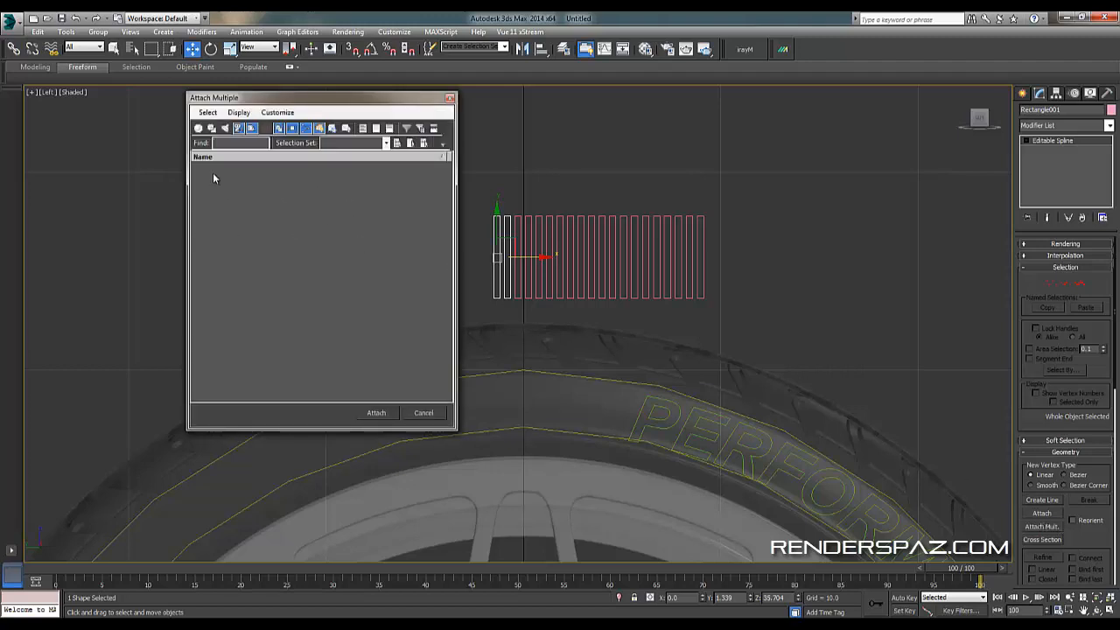
{"action": "left_click", "coordinate": [212, 129]}
{"action": "left_click", "coordinate": [245, 239]}
{"action": "left_click", "coordinate": [206, 191]}
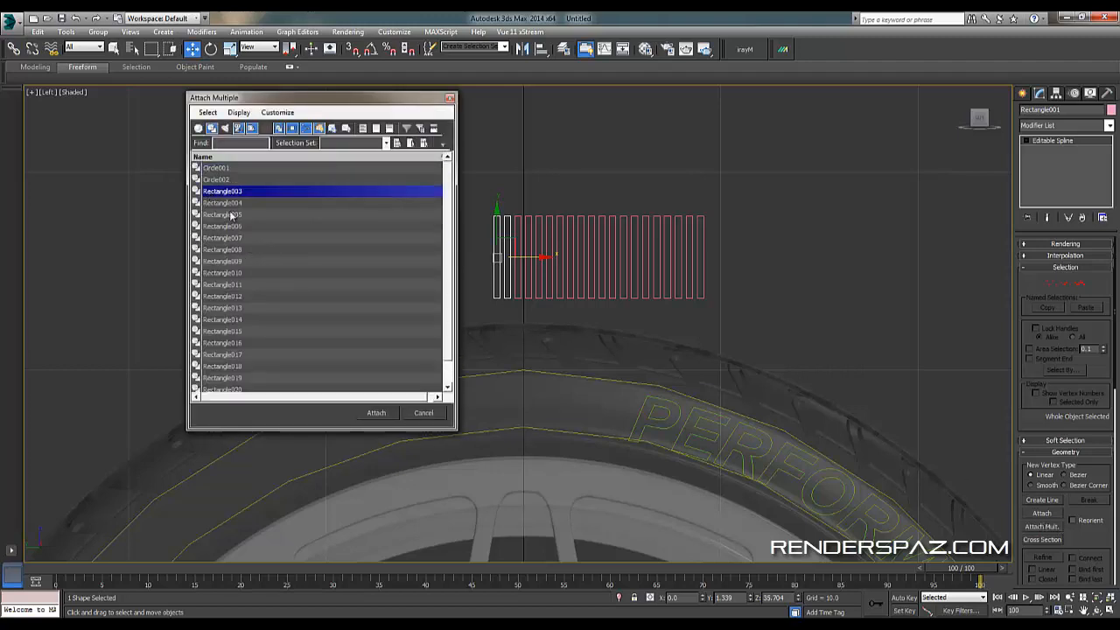
{"action": "scroll", "coordinate": [236, 236], "scroll_direction": "down", "scroll_amount": 1}
{"action": "left_click", "coordinate": [230, 366], "text": "shift"}
{"action": "left_click", "coordinate": [378, 412]}
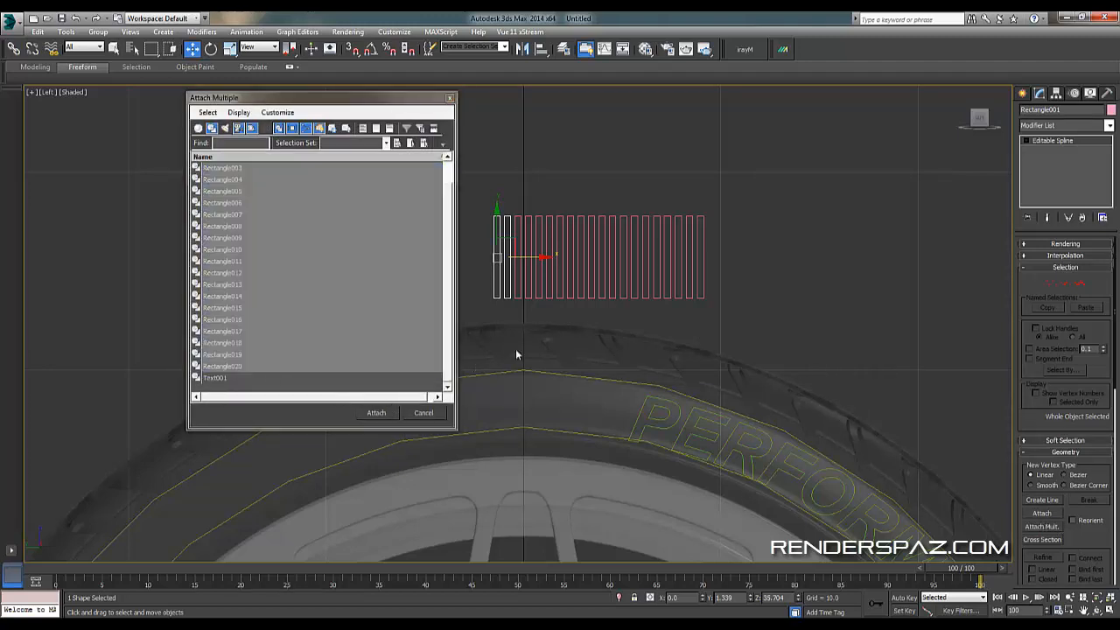
{"action": "right_click", "coordinate": [742, 290]}
{"action": "left_click", "coordinate": [593, 153]}
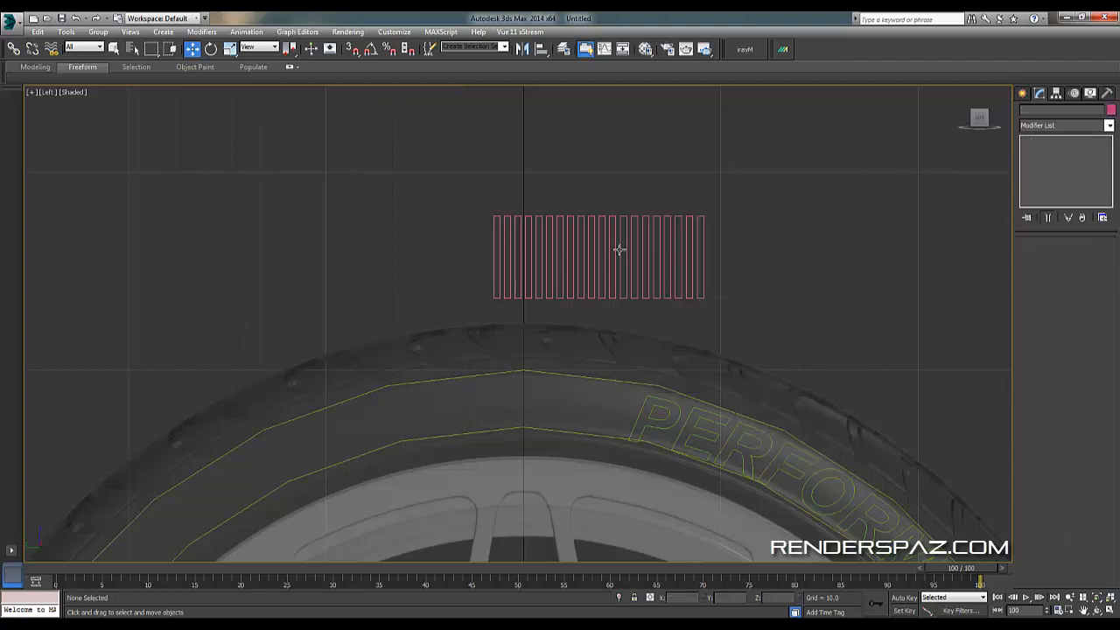
Center the pivot of the combined stripe spline on the object.
{"action": "left_click", "coordinate": [619, 250]}
{"action": "left_click", "coordinate": [1057, 92]}
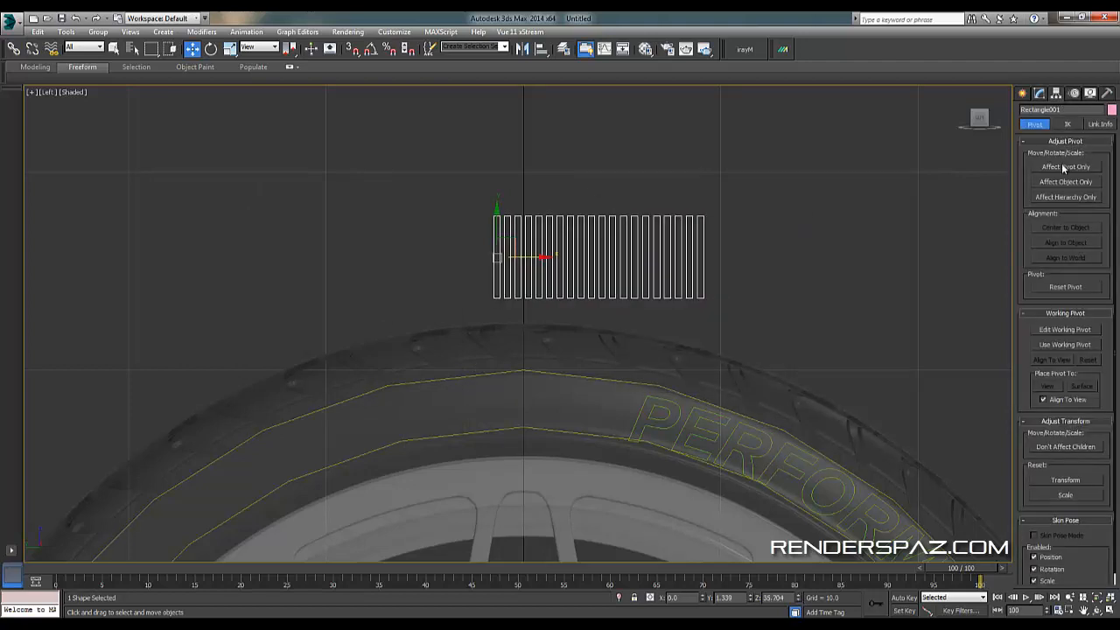
{"action": "left_click", "coordinate": [1064, 168]}
{"action": "left_click", "coordinate": [1065, 228]}
{"action": "left_click", "coordinate": [1054, 168]}
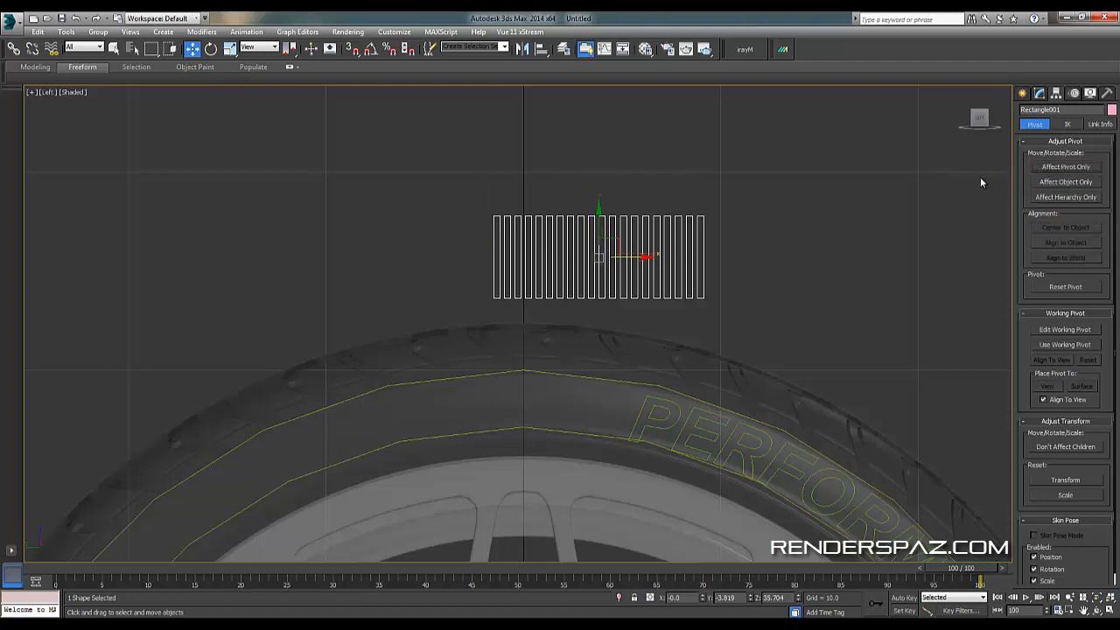
{"action": "left_click", "coordinate": [792, 203]}
Move the stripe row sideways until it sits roughly centered above the tire's vertical axis.
{"action": "left_click", "coordinate": [628, 240]}
{"action": "middle_click_drag", "start_coordinate": [624, 308], "coordinate": [573, 229]}
{"action": "scroll", "coordinate": [622, 306], "scroll_direction": "down", "scroll_amount": 3}
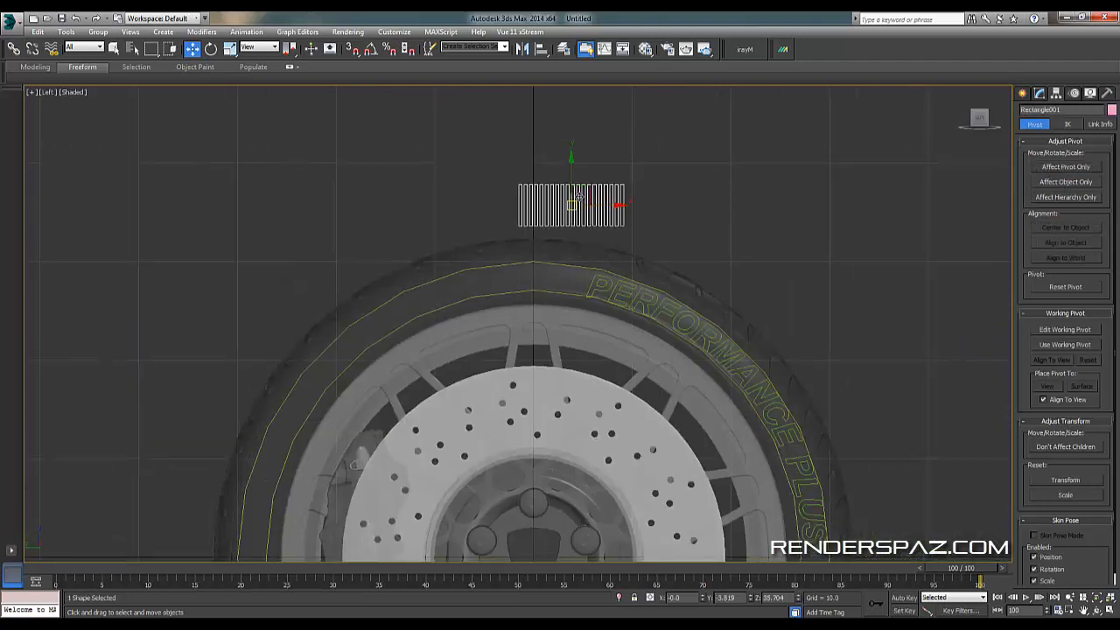
{"action": "left_click_drag", "start_coordinate": [581, 196], "coordinate": [547, 201]}
{"action": "scroll", "coordinate": [571, 197], "scroll_direction": "up", "scroll_amount": 3}
{"action": "middle_click_drag", "start_coordinate": [571, 198], "coordinate": [617, 236]}
{"action": "scroll", "coordinate": [617, 237], "scroll_direction": "up", "scroll_amount": 1}
{"action": "right_click", "coordinate": [614, 236]}
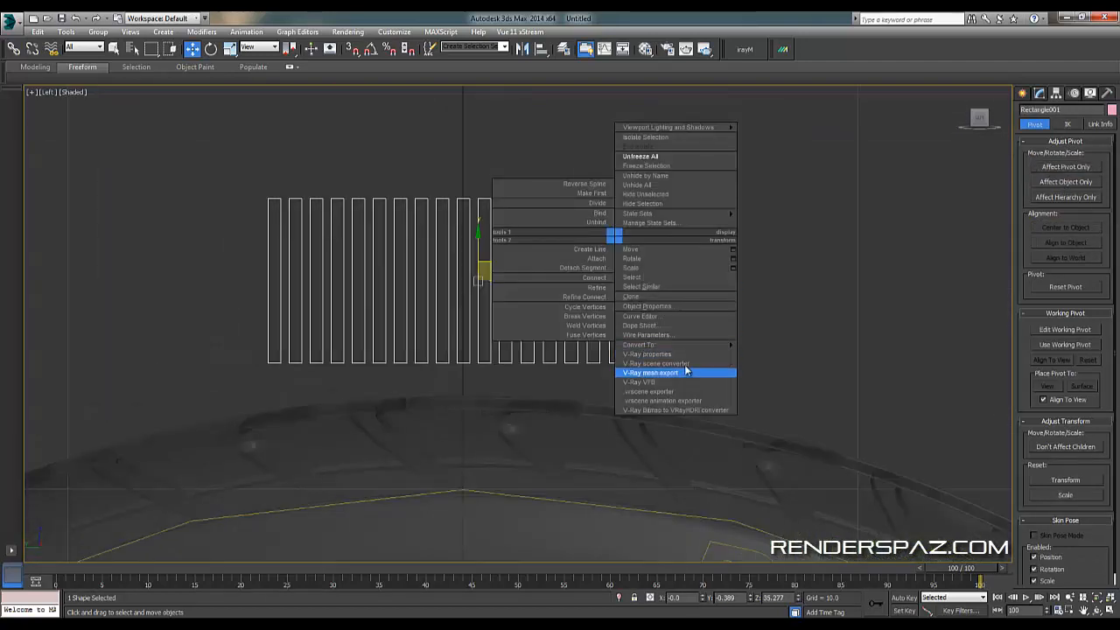
{"action": "left_click", "coordinate": [787, 344]}
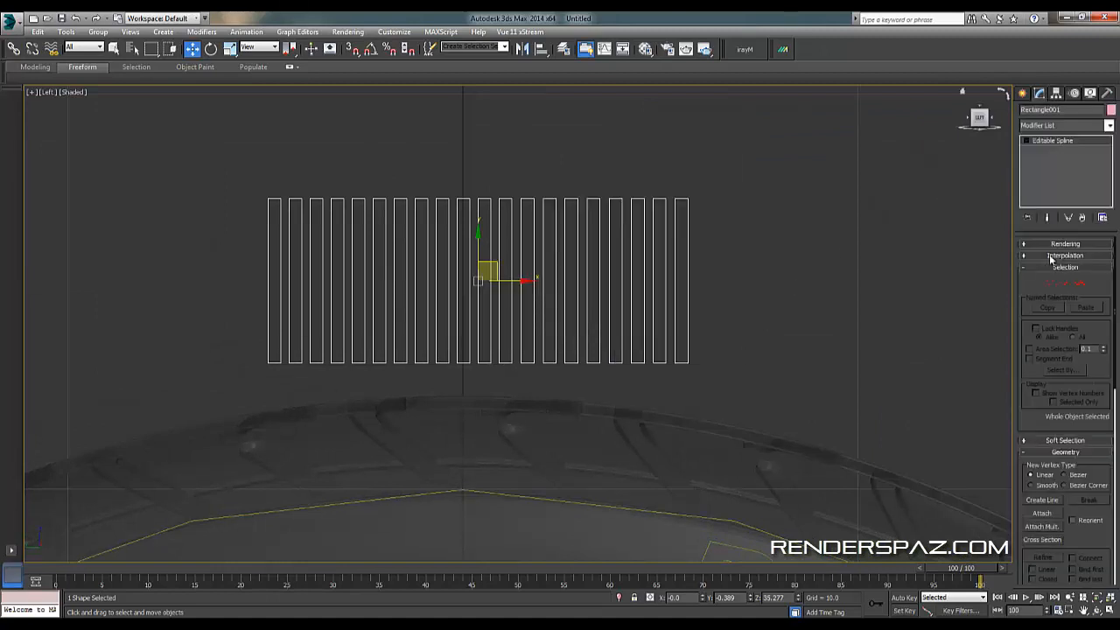
Lower all the top vertices of the stripes to make them slightly shorter than the gap between the guide circles.
{"action": "left_click", "coordinate": [1051, 282]}
{"action": "scroll", "coordinate": [593, 269], "scroll_direction": "down", "scroll_amount": 3}
{"action": "scroll", "coordinate": [497, 232], "scroll_direction": "up", "scroll_amount": 5}
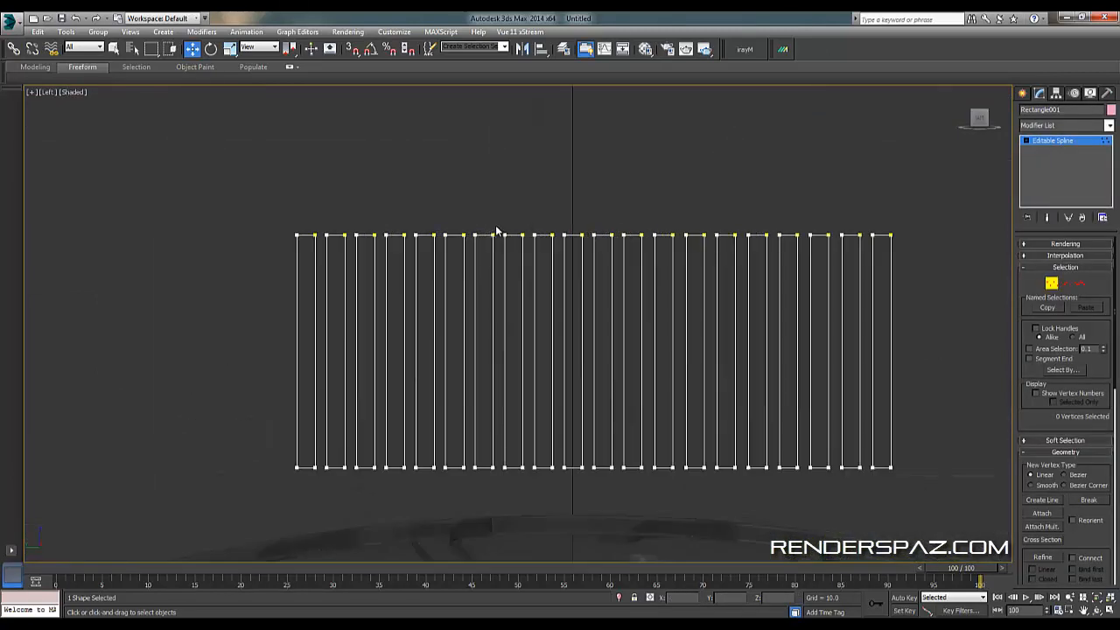
{"action": "left_click_drag", "start_coordinate": [220, 191], "coordinate": [954, 305]}
{"action": "scroll", "coordinate": [662, 263], "scroll_direction": "down", "scroll_amount": 2}
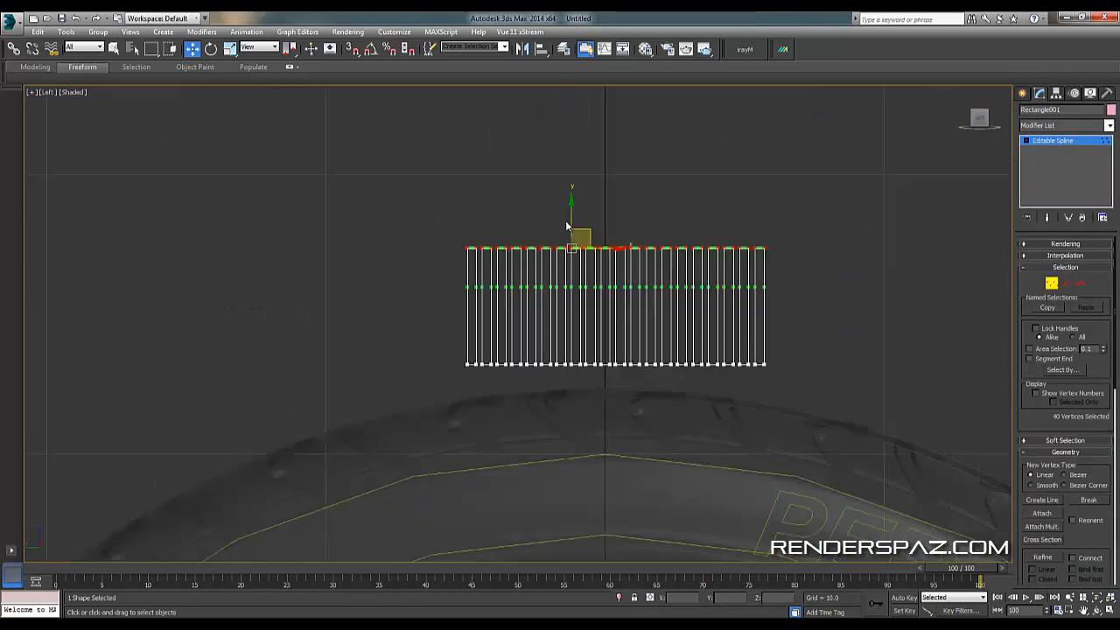
{"action": "left_click_drag", "start_coordinate": [571, 223], "coordinate": [575, 265]}
{"action": "middle_click_drag", "start_coordinate": [646, 282], "coordinate": [617, 196]}
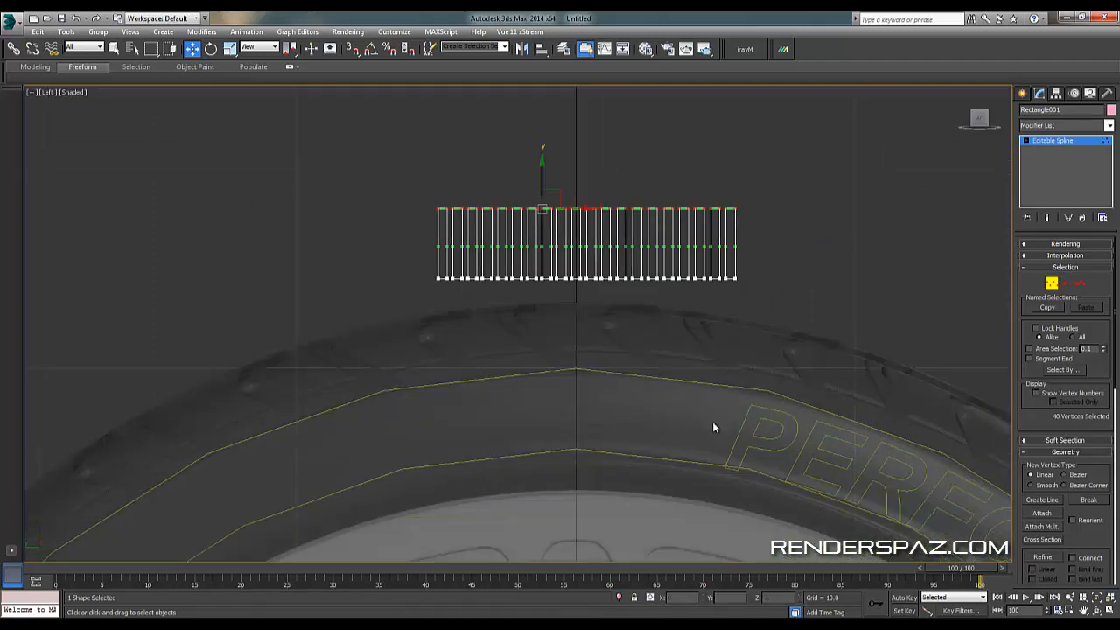
{"action": "middle_click_drag", "start_coordinate": [607, 408], "coordinate": [582, 298]}
{"action": "middle_click_drag", "start_coordinate": [613, 249], "coordinate": [610, 307]}
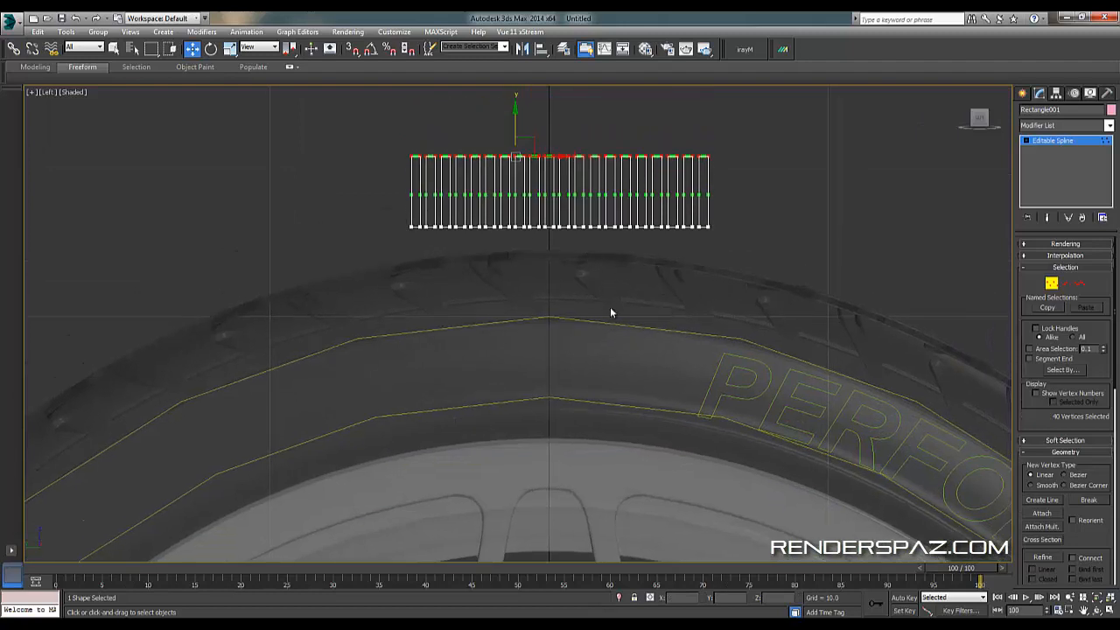
{"action": "middle_click_drag", "start_coordinate": [619, 241], "coordinate": [632, 272]}
{"action": "left_click", "coordinate": [744, 168]}
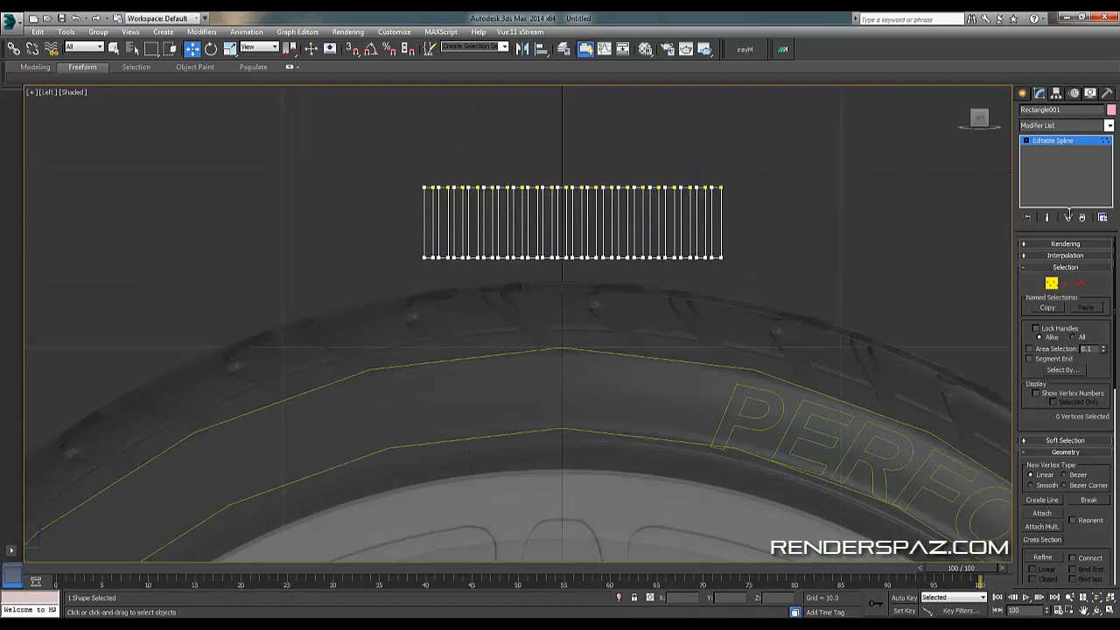
{"action": "left_click", "coordinate": [1051, 285]}
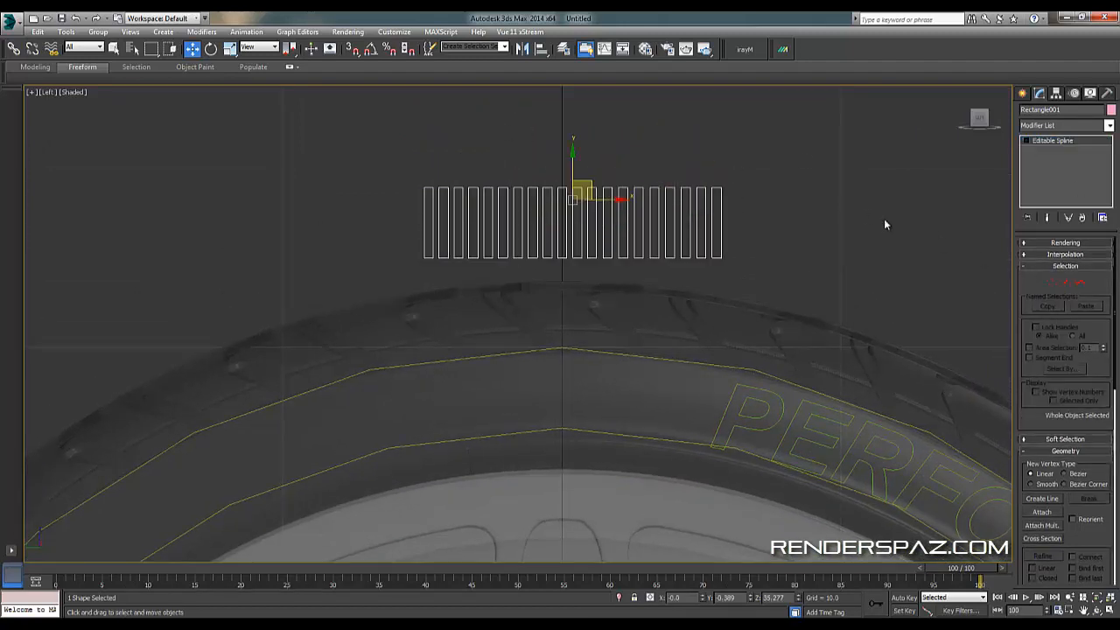
Add a Skew modifier to the combined stripe spline.
{"action": "left_click", "coordinate": [883, 224]}
{"action": "left_click", "coordinate": [714, 216]}
{"action": "left_click", "coordinate": [1044, 125]}
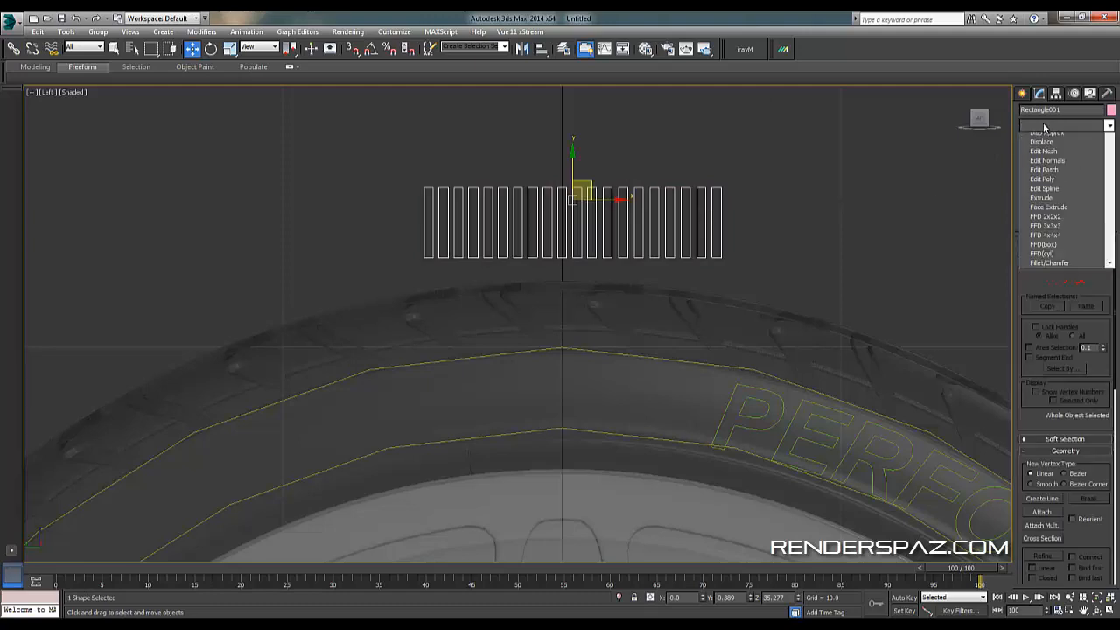
{"action": "scroll", "coordinate": [1044, 127], "scroll_direction": "down", "scroll_amount": 1}
{"action": "scroll", "coordinate": [1050, 175], "scroll_direction": "down", "scroll_amount": 15}
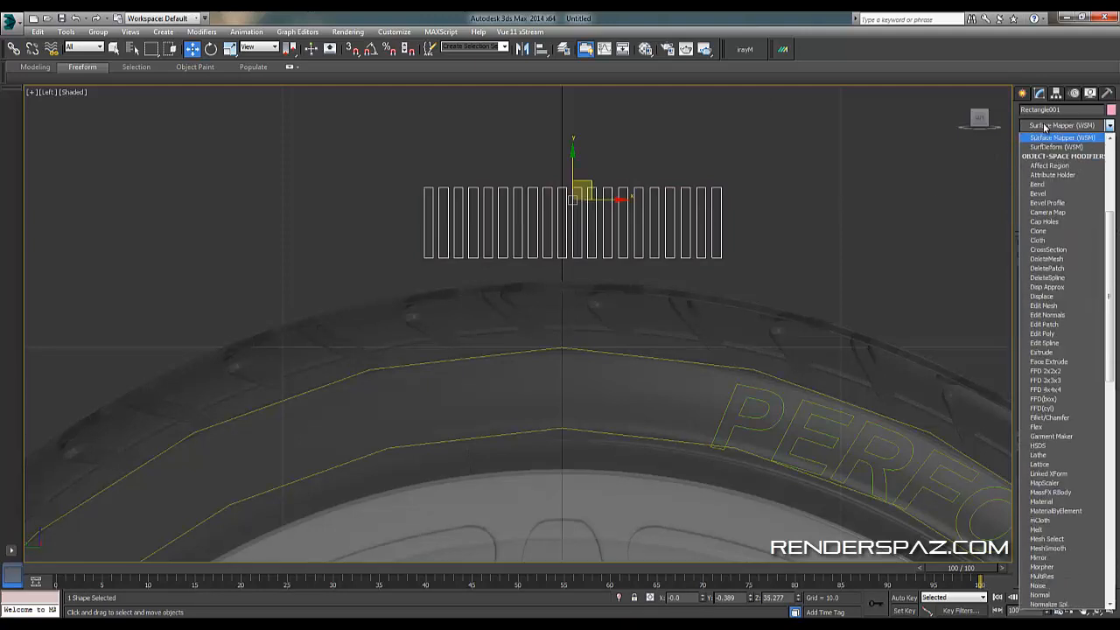
{"action": "left_click", "coordinate": [1042, 233]}
{"action": "middle_click_drag", "start_coordinate": [791, 282], "coordinate": [767, 330]}
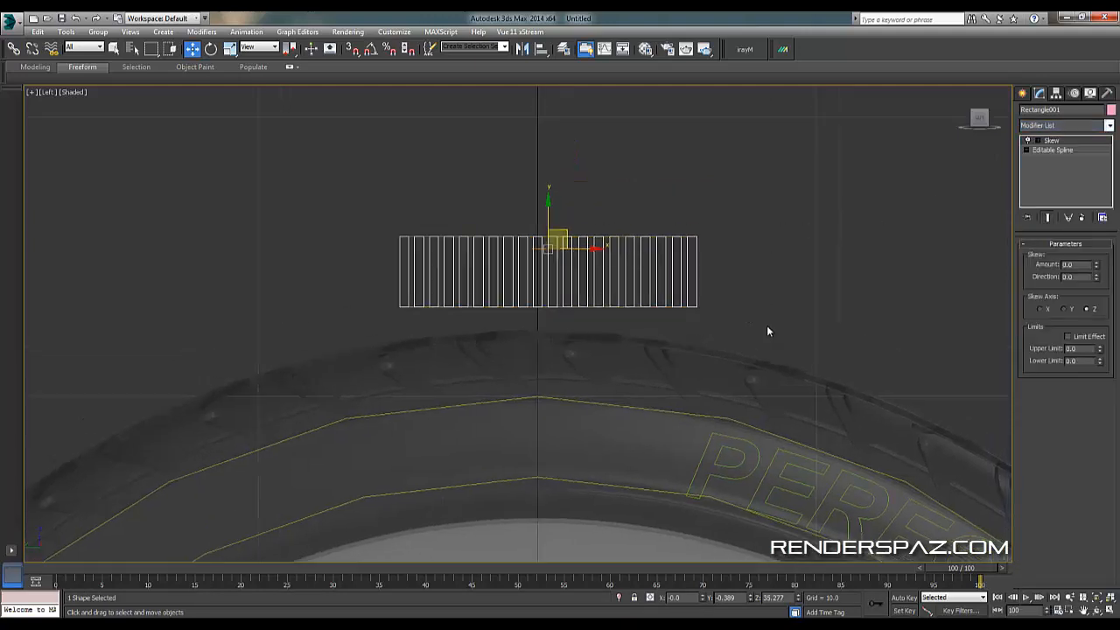
{"action": "scroll", "coordinate": [709, 333], "scroll_direction": "up", "scroll_amount": 2}
{"action": "middle_click_drag", "start_coordinate": [718, 295], "coordinate": [784, 356]}
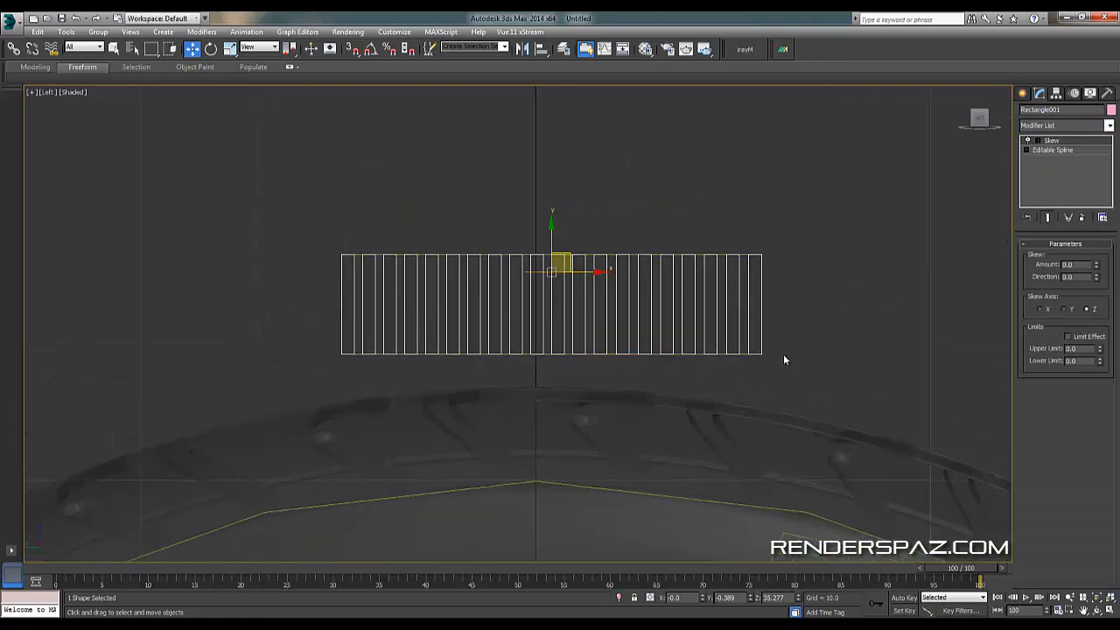
Skew the stripe spline along the Y axis with an amount of 1.34.
{"action": "left_click", "coordinate": [1028, 140]}
{"action": "left_click_drag", "start_coordinate": [1097, 266], "coordinate": [1097, 279]}
{"action": "right_click", "coordinate": [1098, 280]}
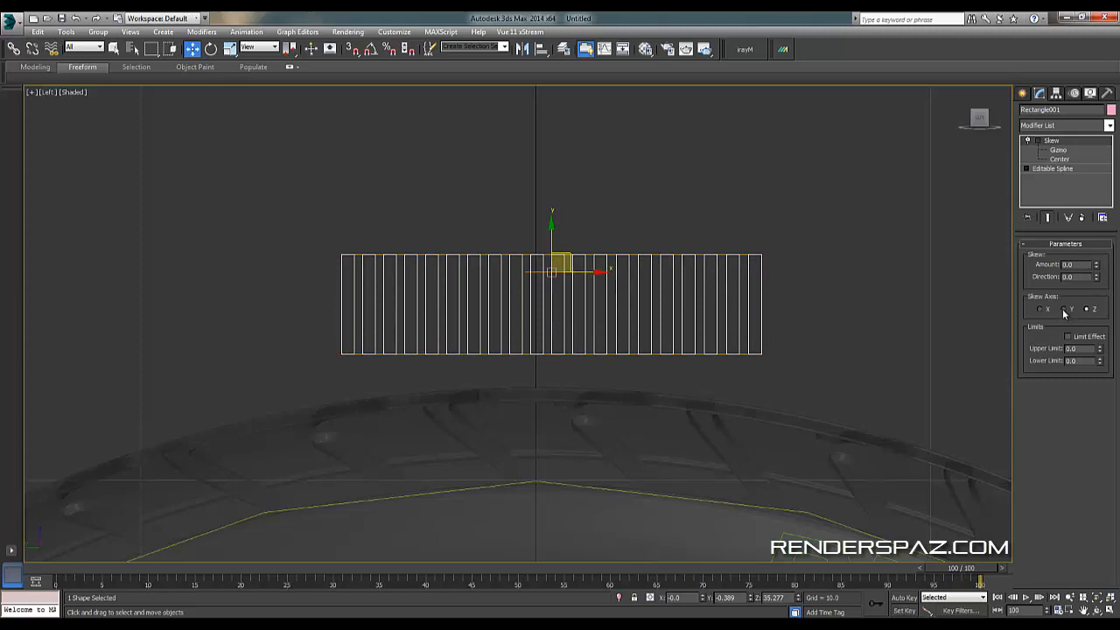
{"action": "left_click", "coordinate": [1040, 310]}
{"action": "left_click", "coordinate": [1064, 308]}
{"action": "left_click_drag", "start_coordinate": [1096, 265], "coordinate": [1084, 184]}
{"action": "middle_click_drag", "start_coordinate": [739, 237], "coordinate": [700, 137]}
{"action": "scroll", "coordinate": [701, 141], "scroll_direction": "down", "scroll_amount": 2}
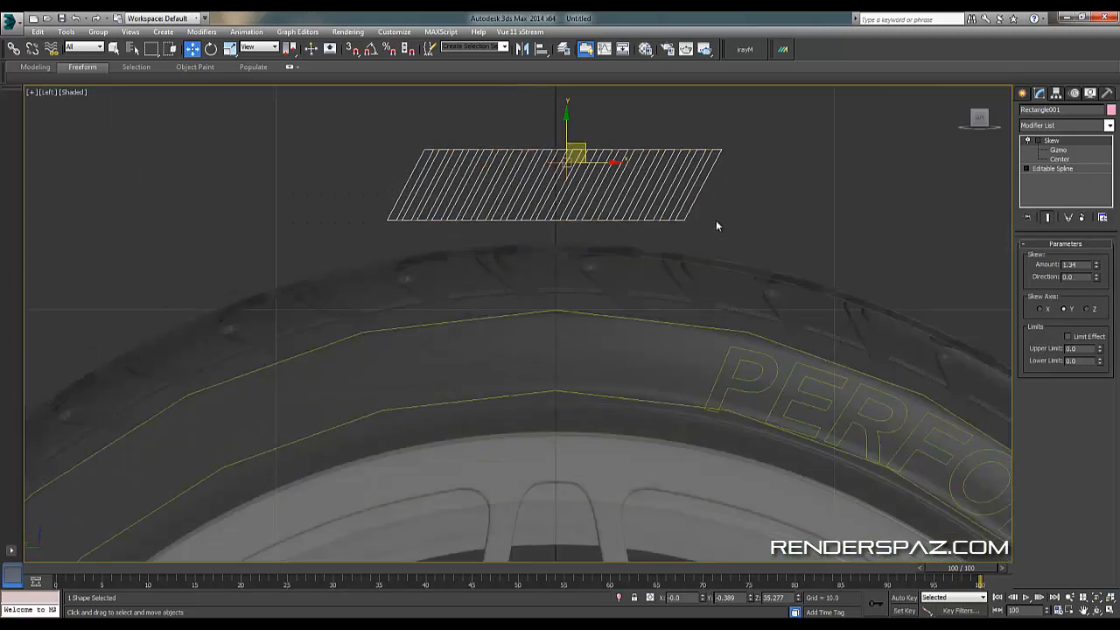
Move the skewed stripes down between the two guide circles and reduce the skew amount to 1.112.
{"action": "left_click_drag", "start_coordinate": [579, 143], "coordinate": [582, 324]}
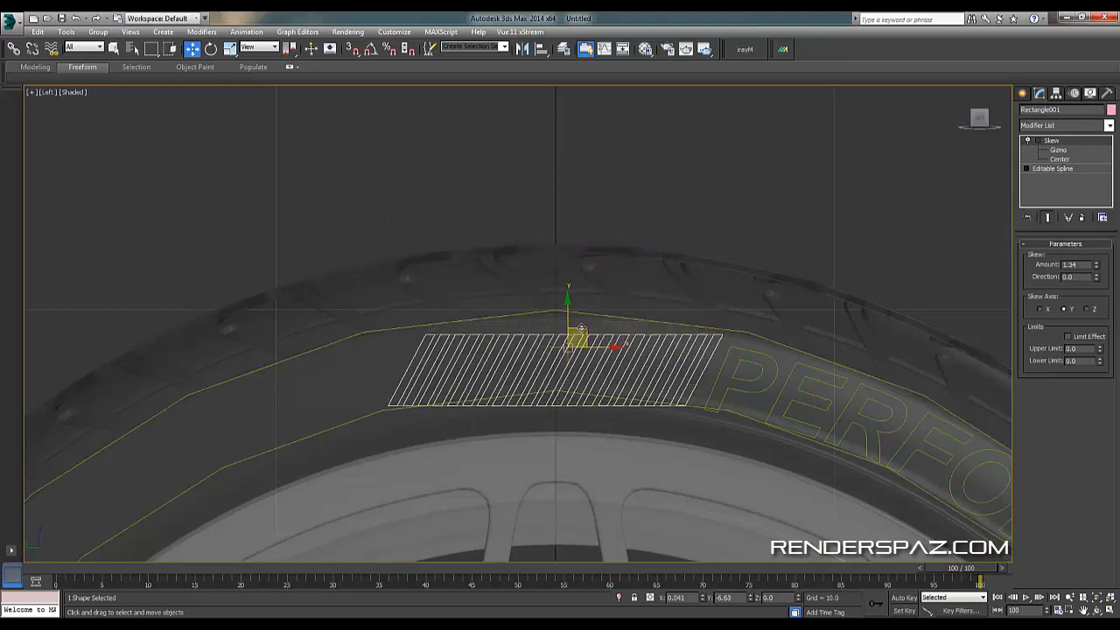
{"action": "left_click_drag", "start_coordinate": [1096, 265], "coordinate": [1095, 276]}
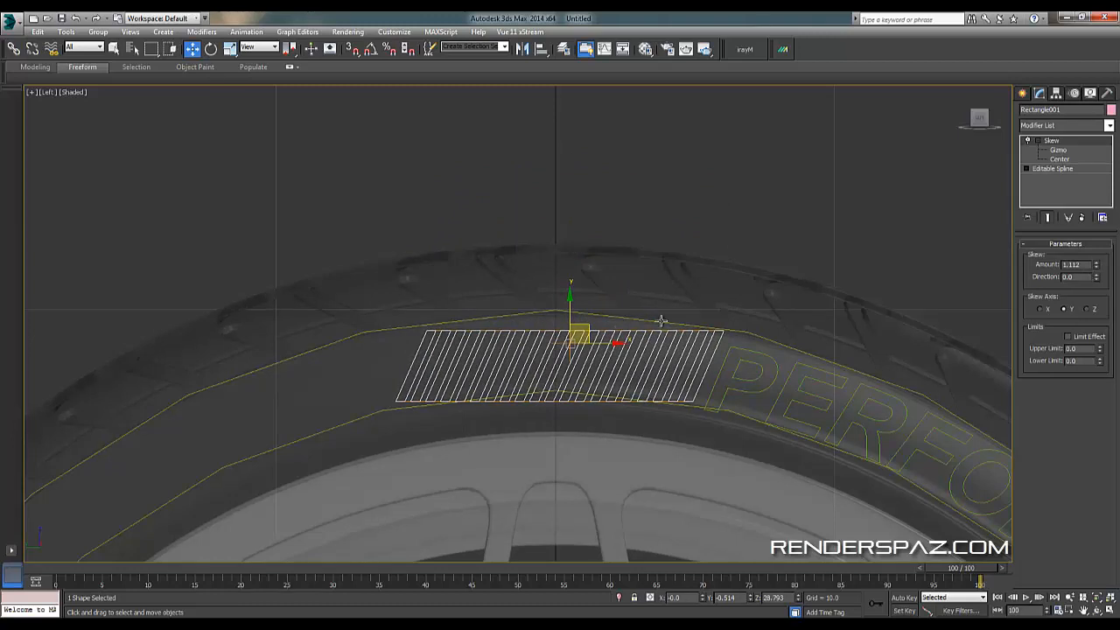
{"action": "middle_click_drag", "start_coordinate": [730, 321], "coordinate": [752, 248]}
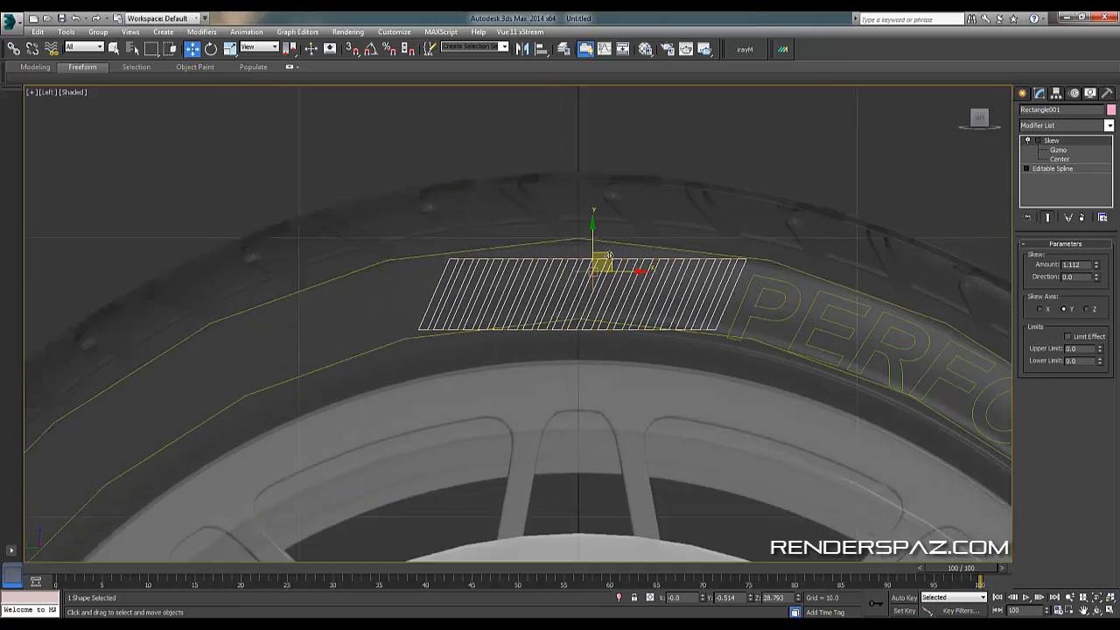
{"action": "left_click_drag", "start_coordinate": [609, 256], "coordinate": [606, 241]}
{"action": "scroll", "coordinate": [618, 285], "scroll_direction": "up", "scroll_amount": 2}
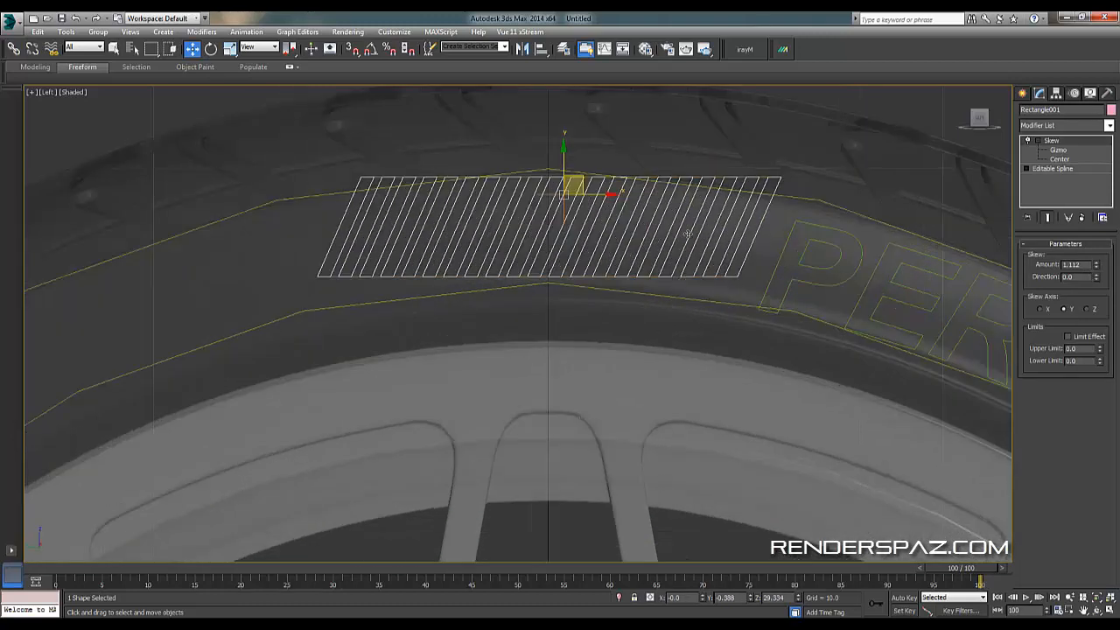
Add a Bend modifier to the stripes with direction 90, bend axis X and an angle of 27.5.
{"action": "left_click", "coordinate": [1050, 125]}
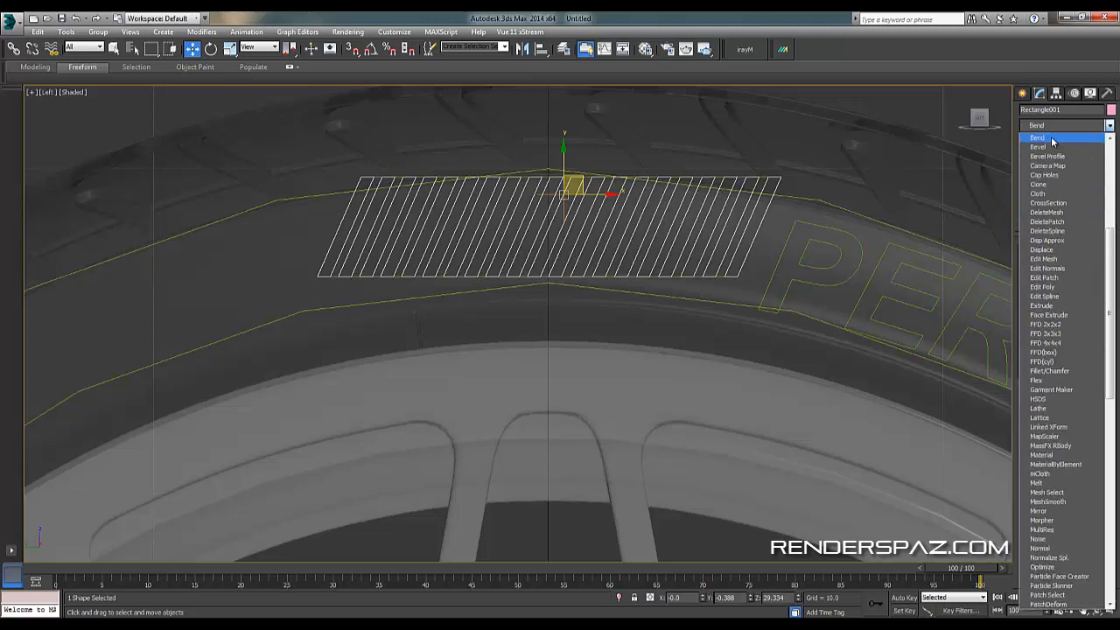
{"action": "left_click", "coordinate": [1041, 137]}
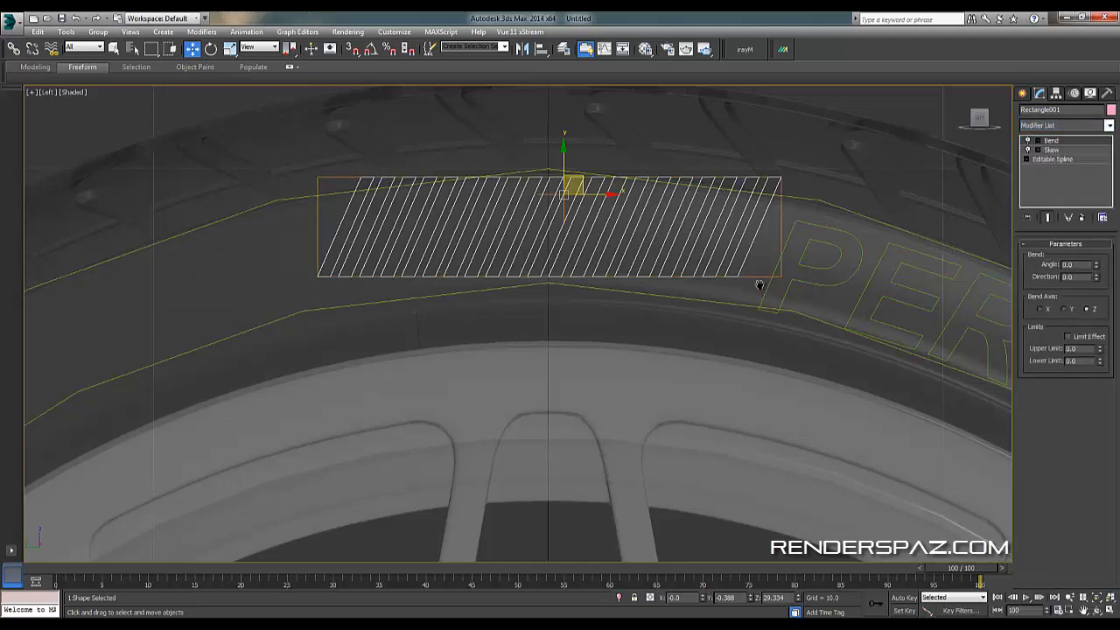
{"action": "middle_click_drag", "start_coordinate": [758, 282], "coordinate": [782, 266]}
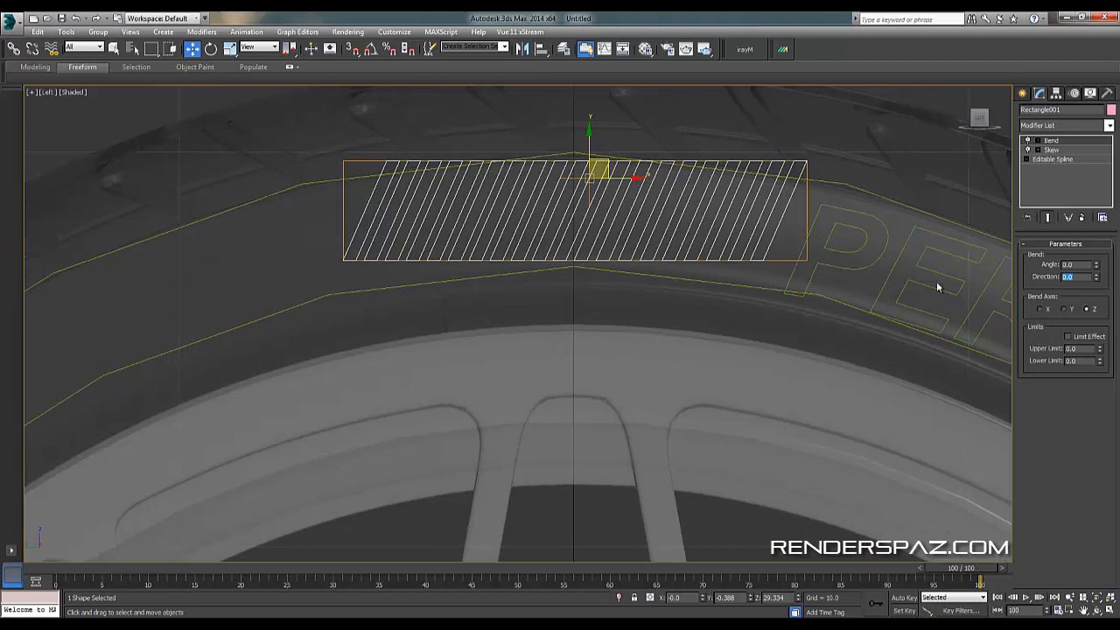
{"action": "type", "text": "90"}
{"action": "key", "text": "Return"}
{"action": "left_click", "coordinate": [1049, 311]}
{"action": "left_click_drag", "start_coordinate": [1096, 265], "coordinate": [1099, 227]}
Nudge the bent stripes into the band between the guide circles and check their fit against the PERFORMANCE PLUS lettering.
{"action": "left_click_drag", "start_coordinate": [606, 162], "coordinate": [601, 167]}
{"action": "scroll", "coordinate": [656, 307], "scroll_direction": "down", "scroll_amount": 3}
{"action": "scroll", "coordinate": [658, 310], "scroll_direction": "up", "scroll_amount": 2}
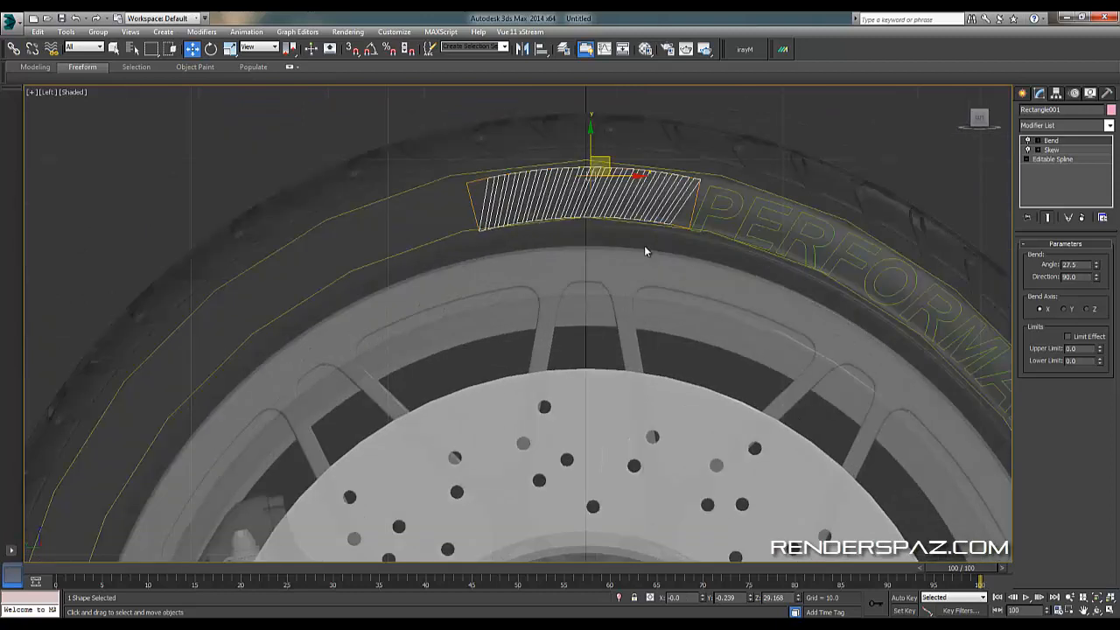
{"action": "left_click_drag", "start_coordinate": [602, 165], "coordinate": [604, 159]}
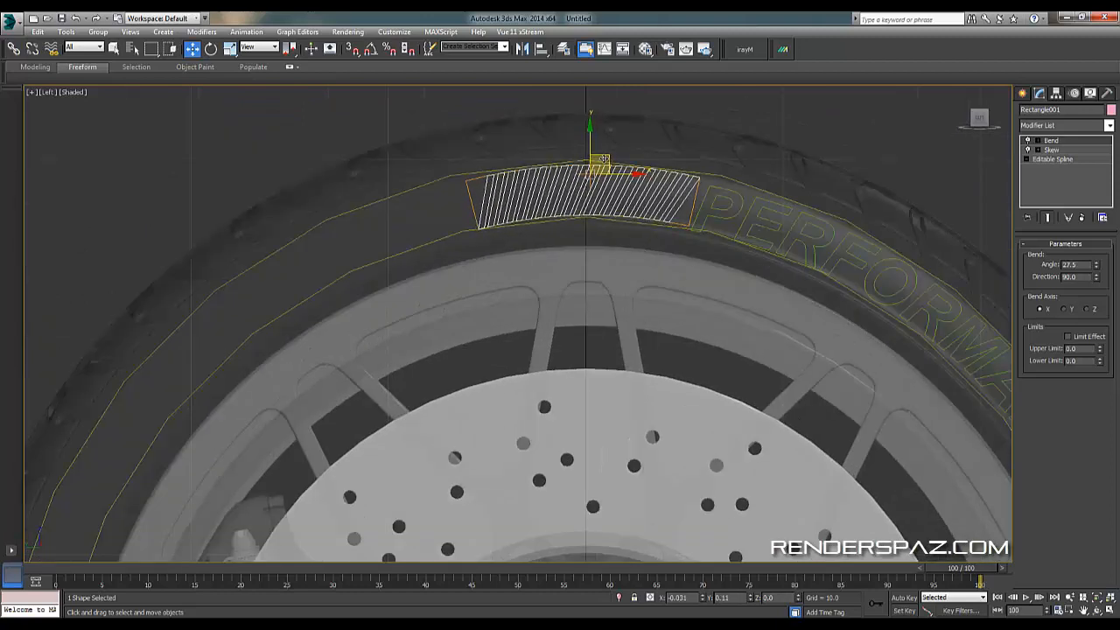
{"action": "left_click", "coordinate": [775, 174]}
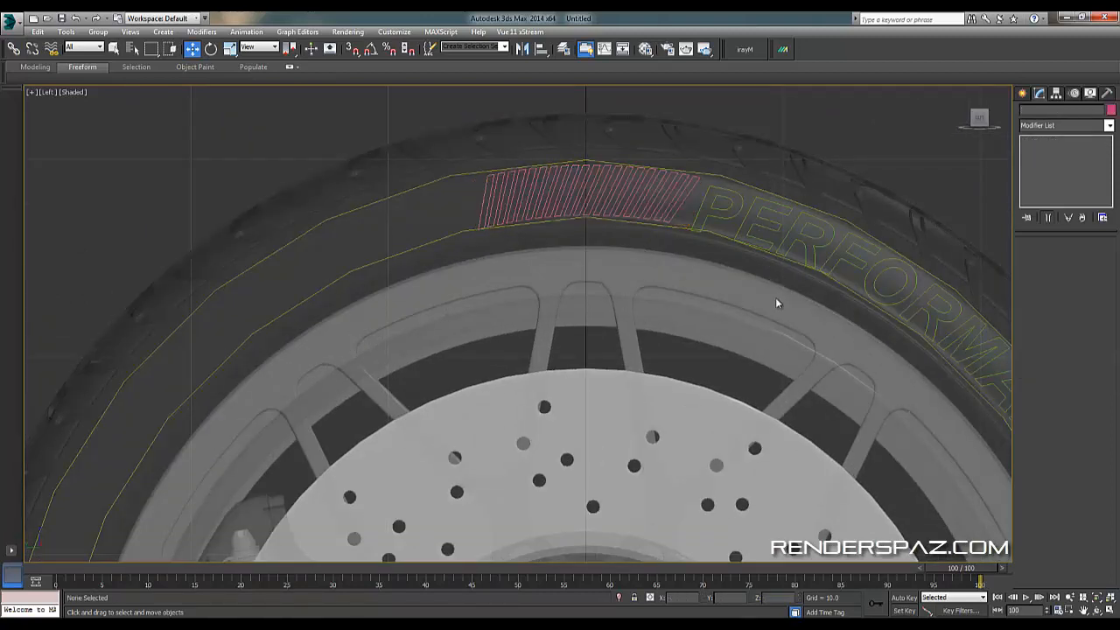
{"action": "scroll", "coordinate": [776, 302], "scroll_direction": "down", "scroll_amount": 5}
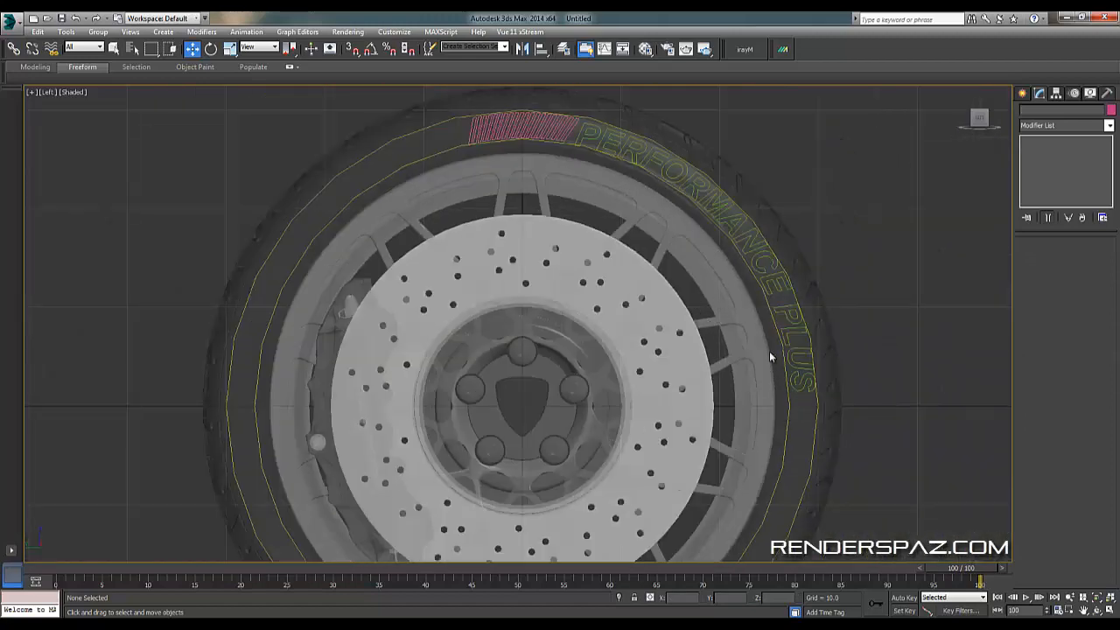
{"action": "middle_click_drag", "start_coordinate": [691, 311], "coordinate": [791, 408]}
{"action": "scroll", "coordinate": [698, 304], "scroll_direction": "up", "scroll_amount": 4}
{"action": "scroll", "coordinate": [663, 203], "scroll_direction": "down", "scroll_amount": 2}
{"action": "mouse_move", "coordinate": [808, 253]}
{"action": "middle_mouse_down"}
{"action": "mouse_move", "coordinate": [663, 203]}
{"action": "mouse_move", "coordinate": [756, 260]}
{"action": "mouse_move", "coordinate": [693, 230]}
{"action": "mouse_move", "coordinate": [620, 138]}
{"action": "middle_mouse_up"}
Reselect the bent stripes and fine-tune their position so they sit between the guide circles on the wheel's vertical axis.
{"action": "left_click", "coordinate": [533, 123]}
{"action": "scroll", "coordinate": [628, 307], "scroll_direction": "down", "scroll_amount": 2}
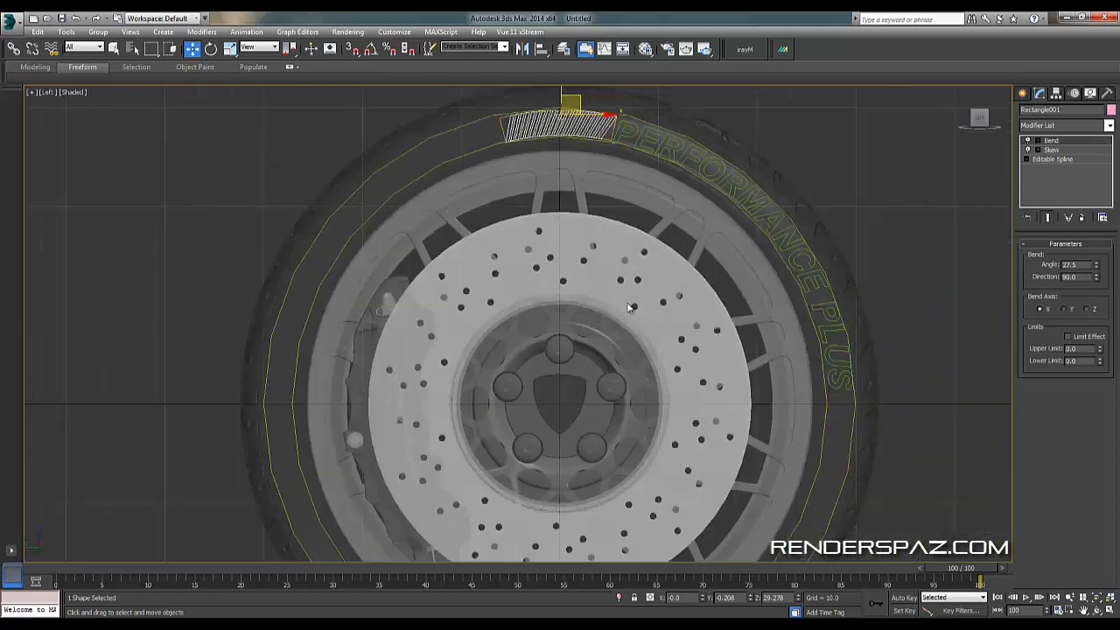
{"action": "middle_click_drag", "start_coordinate": [630, 307], "coordinate": [690, 283]}
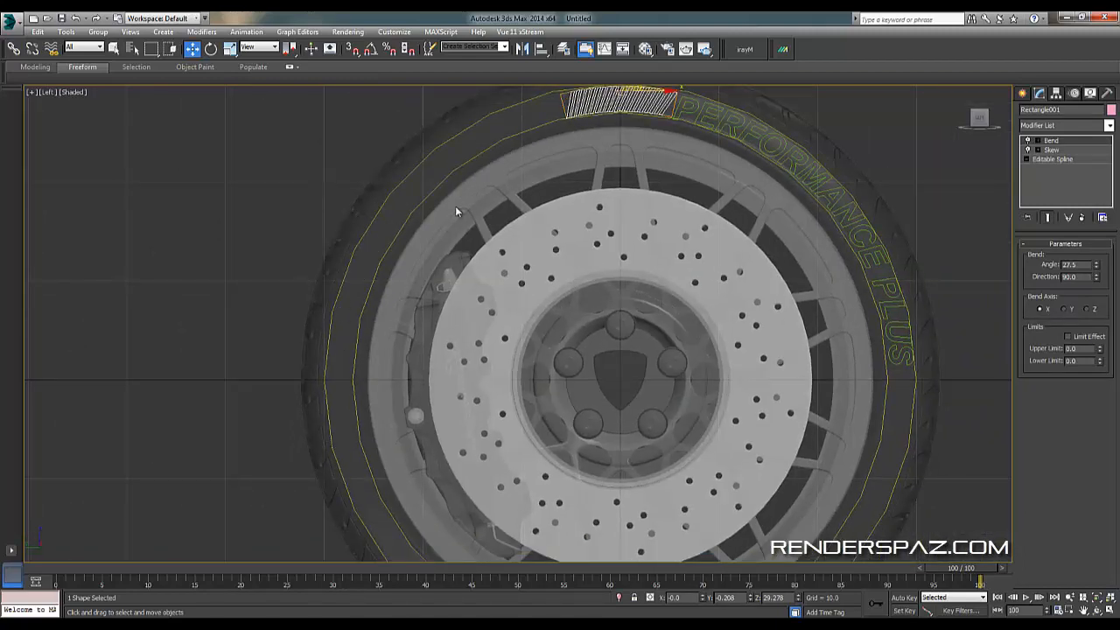
{"action": "scroll", "coordinate": [450, 330], "scroll_direction": "up", "scroll_amount": 4}
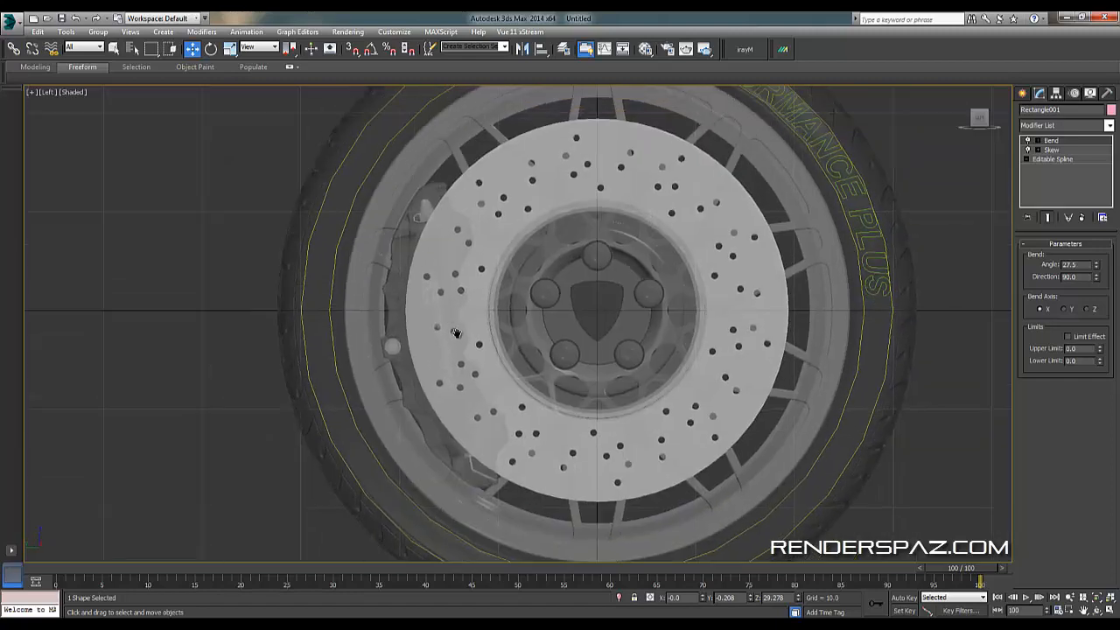
{"action": "scroll", "coordinate": [653, 282], "scroll_direction": "up", "scroll_amount": 4}
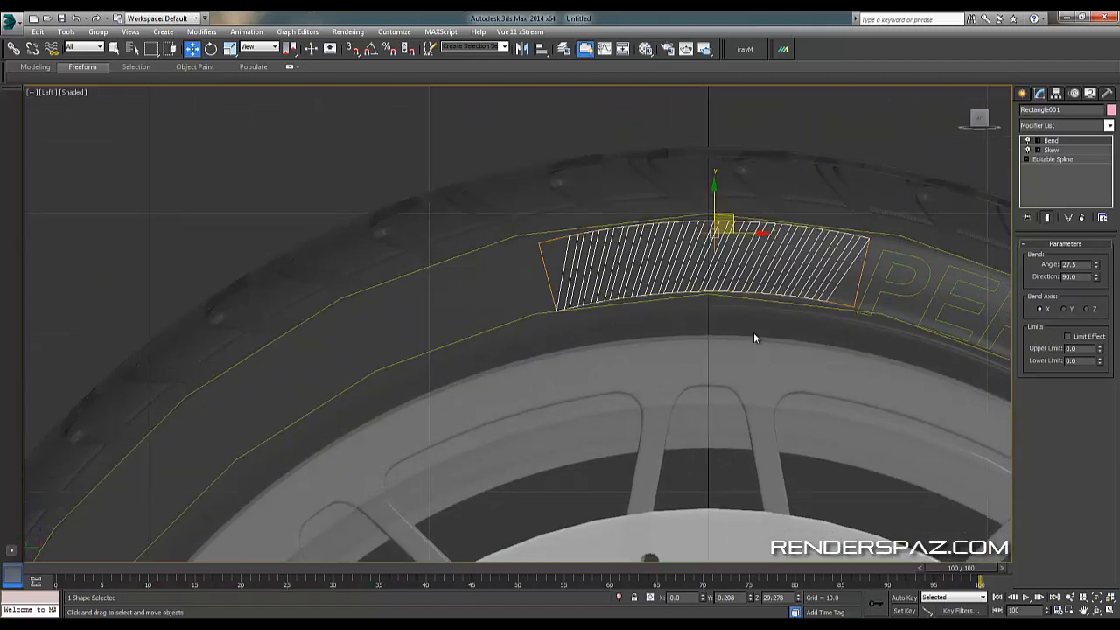
{"action": "left_click_drag", "start_coordinate": [731, 217], "coordinate": [723, 214]}
{"action": "middle_click_drag", "start_coordinate": [734, 229], "coordinate": [709, 219]}
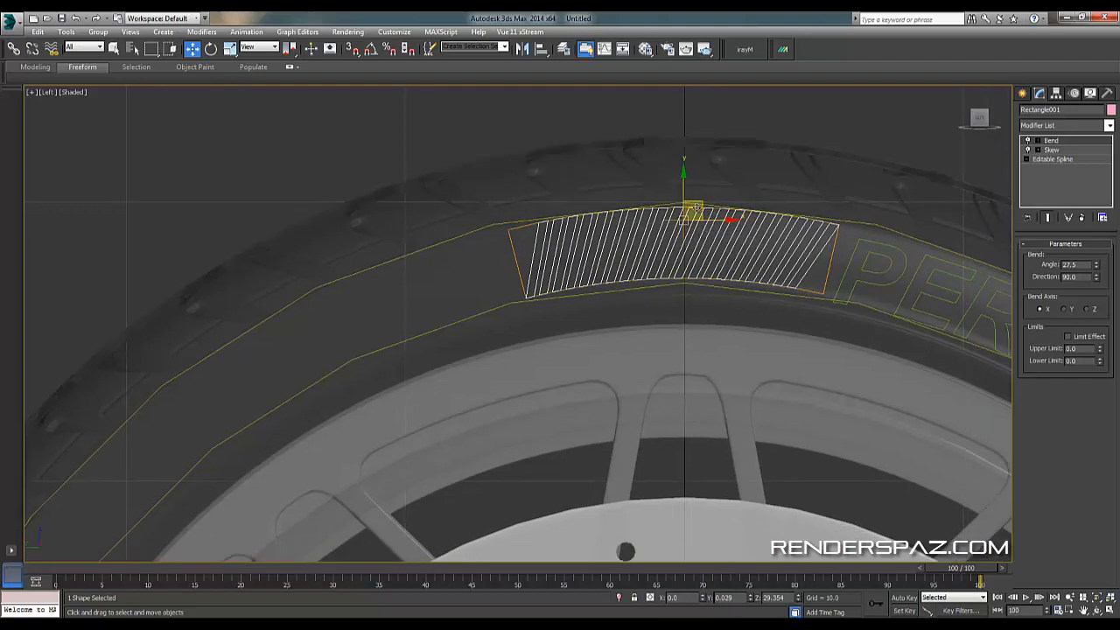
{"action": "left_click", "coordinate": [723, 232]}
{"action": "left_click", "coordinate": [724, 233]}
{"action": "left_click_drag", "start_coordinate": [682, 180], "coordinate": [683, 180]}
{"action": "scroll", "coordinate": [684, 180], "scroll_direction": "down", "scroll_amount": 4}
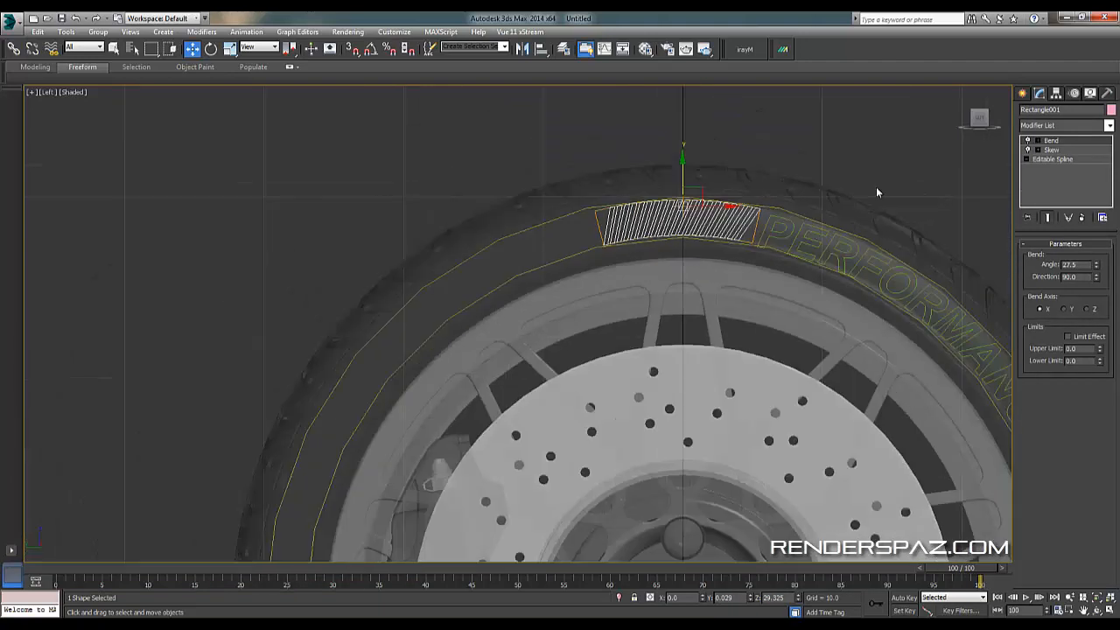
{"action": "left_click", "coordinate": [883, 158]}
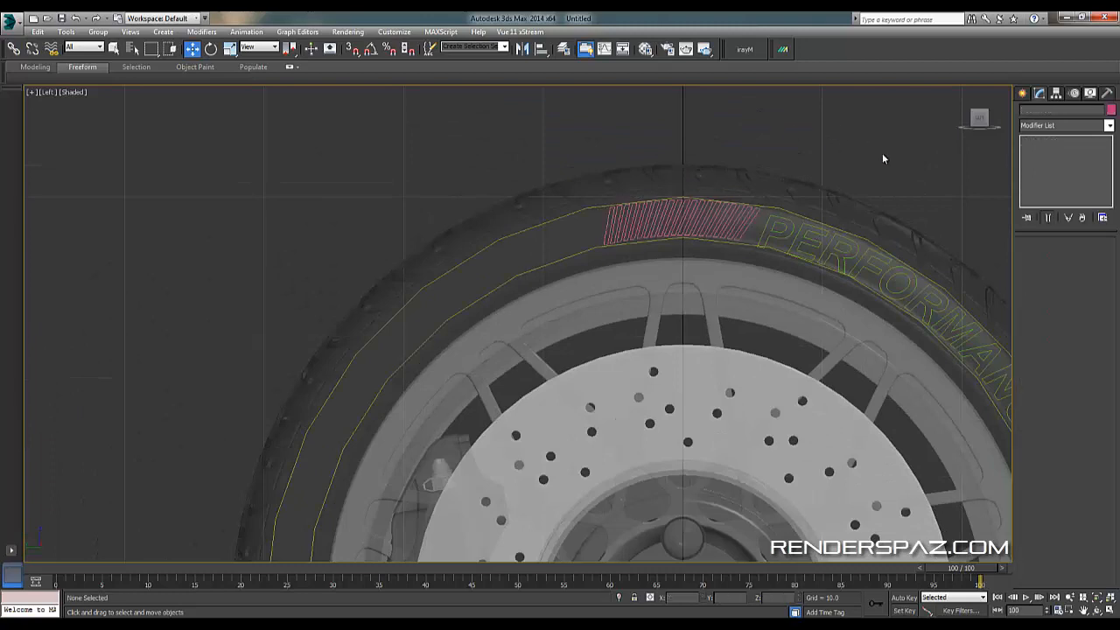
Move only the stripe spline's pivot to the wheel centre by zeroing its Y and Z coordinates.
{"action": "left_click", "coordinate": [729, 225]}
{"action": "middle_click_drag", "start_coordinate": [757, 265], "coordinate": [717, 196]}
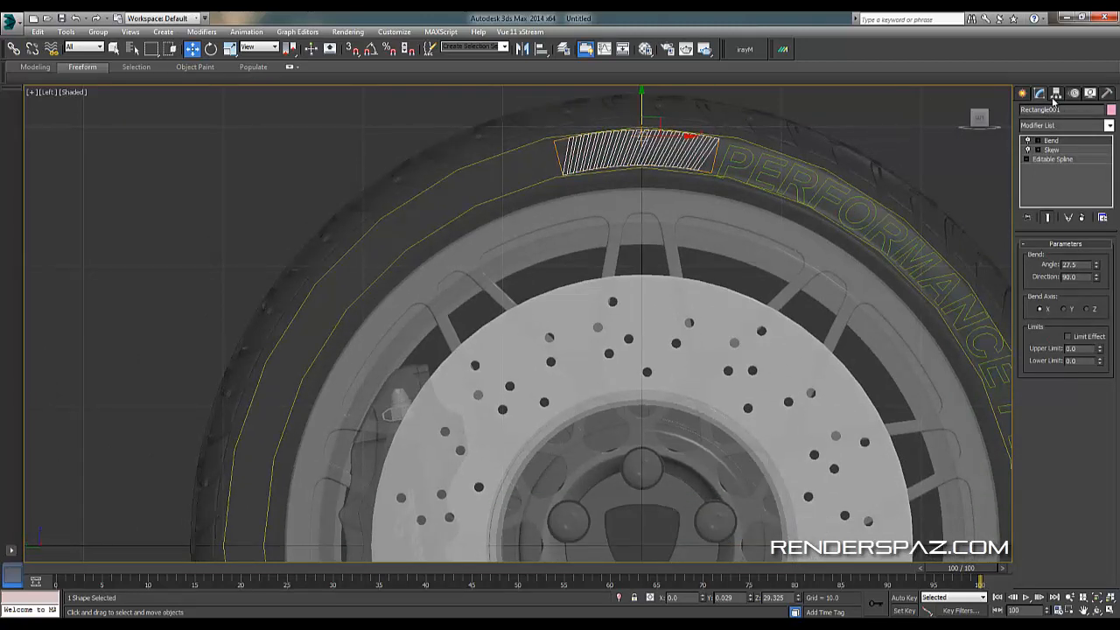
{"action": "left_click", "coordinate": [1056, 93]}
{"action": "left_click", "coordinate": [1066, 166]}
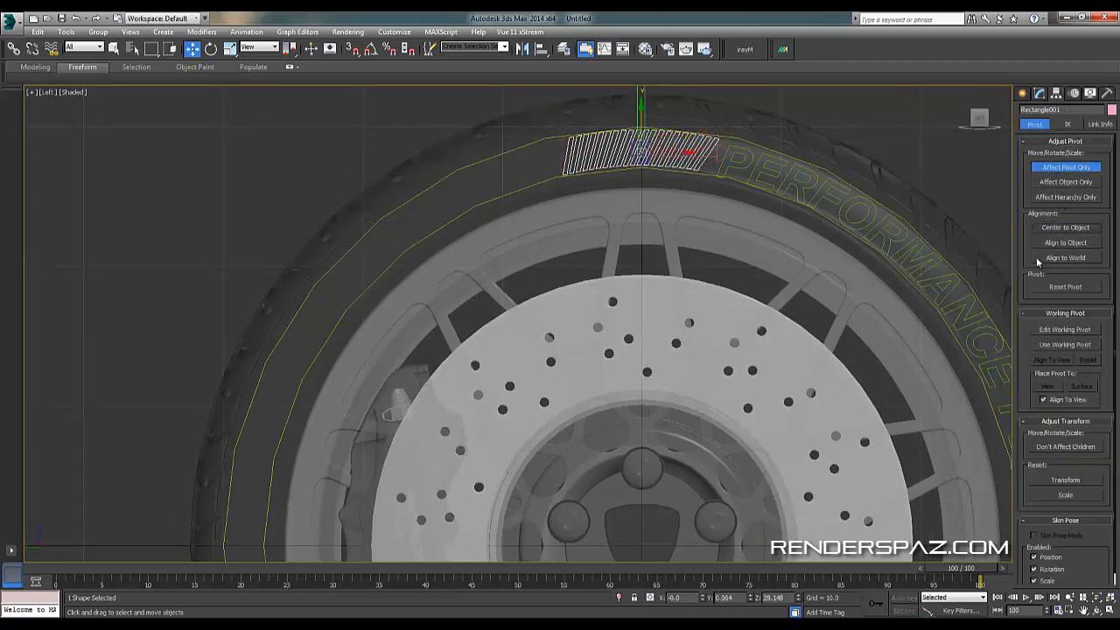
{"action": "middle_click_drag", "start_coordinate": [817, 495], "coordinate": [745, 441]}
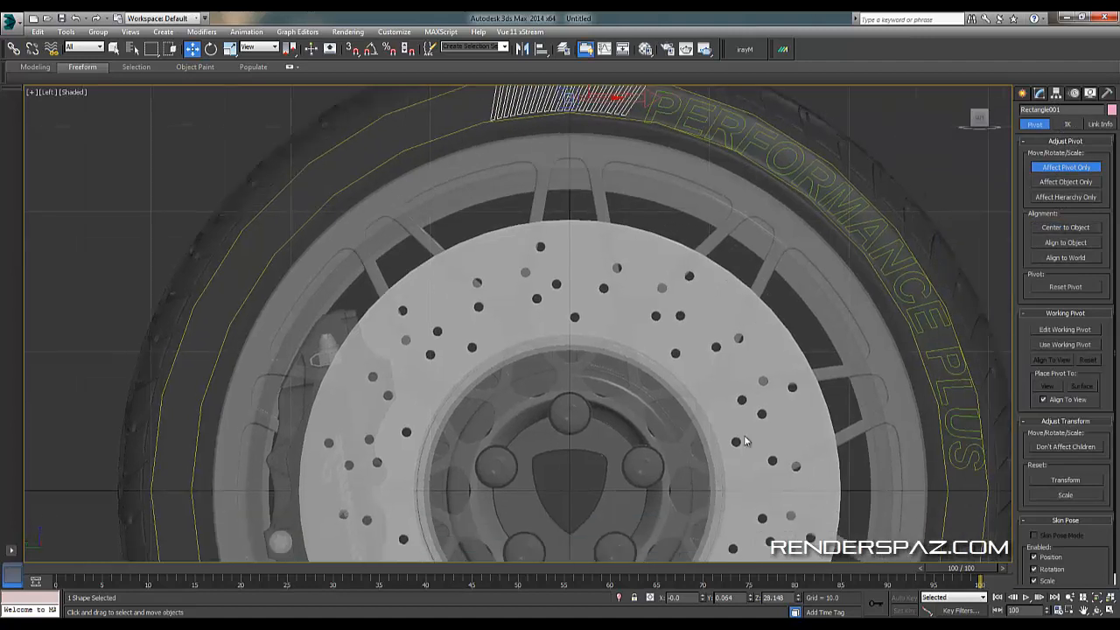
{"action": "right_click", "coordinate": [751, 598]}
{"action": "right_click", "coordinate": [798, 599]}
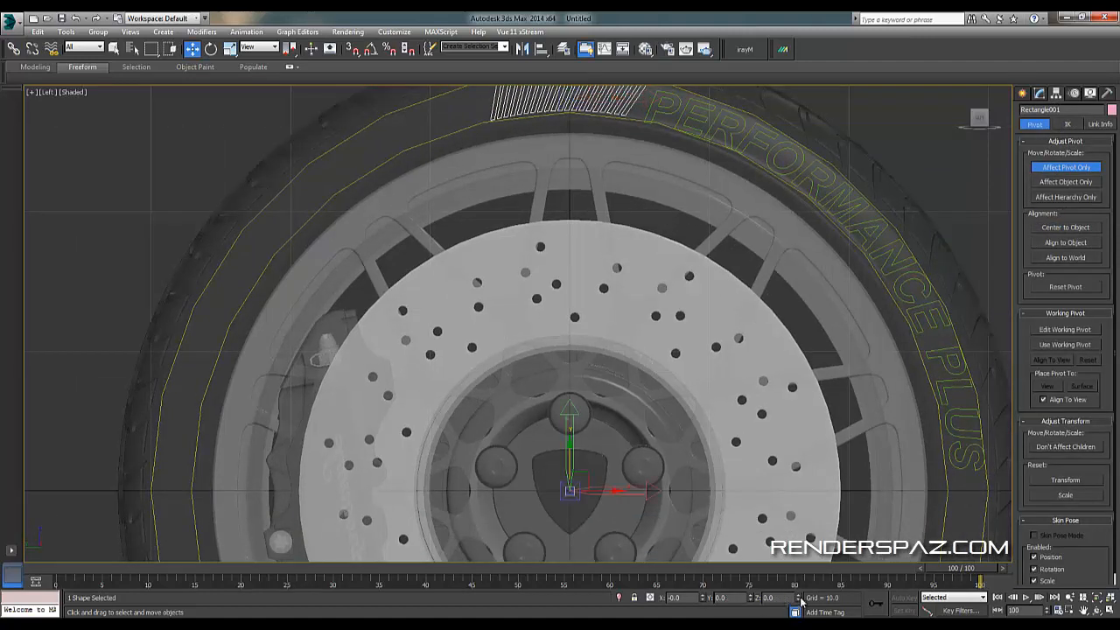
{"action": "middle_click_drag", "start_coordinate": [664, 439], "coordinate": [665, 405]}
{"action": "left_click", "coordinate": [1068, 166]}
{"action": "scroll", "coordinate": [771, 262], "scroll_direction": "down", "scroll_amount": 3}
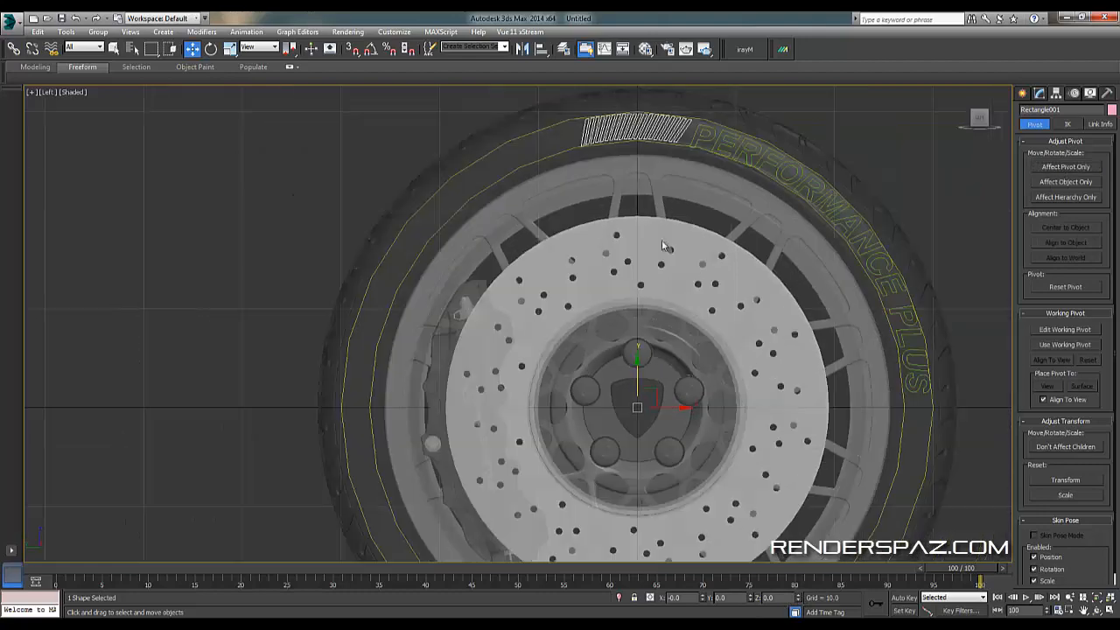
Rotate a clone of the stripes about 28 degrees counterclockwise around the wheel centre, leaving a gap beside the original.
{"action": "left_click", "coordinate": [211, 49]}
{"action": "middle_click_drag", "start_coordinate": [438, 249], "coordinate": [353, 235]}
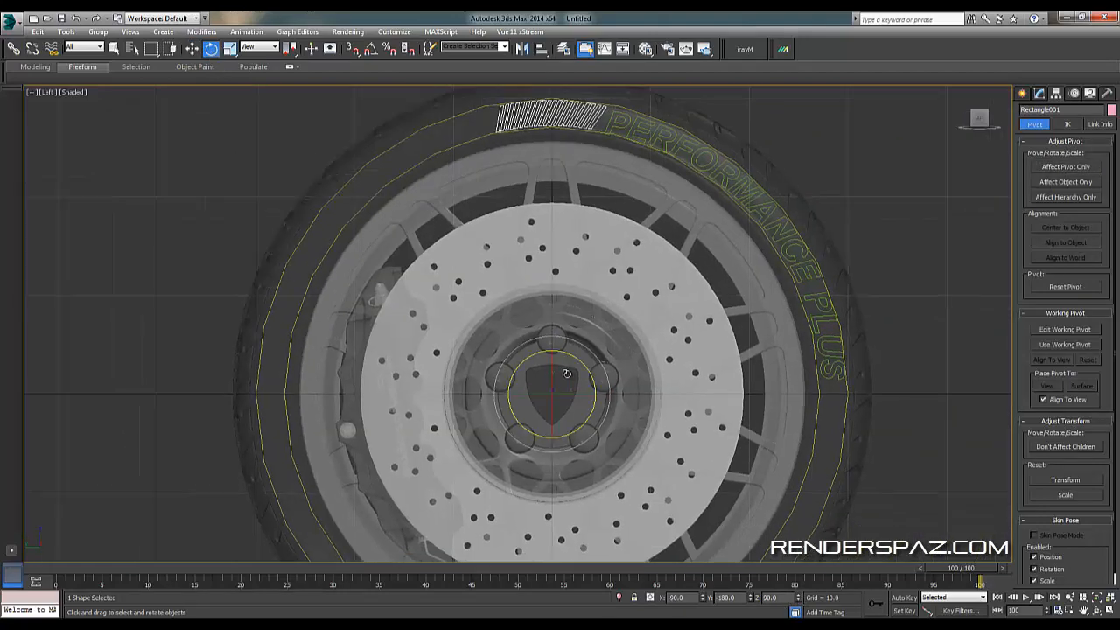
{"action": "mouse_move", "coordinate": [581, 360]}
{"action": "left_mouse_down", "text": "shift"}
{"action": "mouse_move", "coordinate": [569, 329]}
{"action": "mouse_move", "coordinate": [571, 346]}
{"action": "left_mouse_up", "text": "shift"}
{"action": "left_click", "coordinate": [561, 370]}
{"action": "mouse_move", "coordinate": [567, 337]}
{"action": "middle_mouse_down"}
{"action": "mouse_move", "coordinate": [555, 271]}
{"action": "mouse_move", "coordinate": [572, 312]}
{"action": "middle_mouse_up"}
{"action": "scroll", "coordinate": [573, 313], "scroll_direction": "down", "scroll_amount": 2}
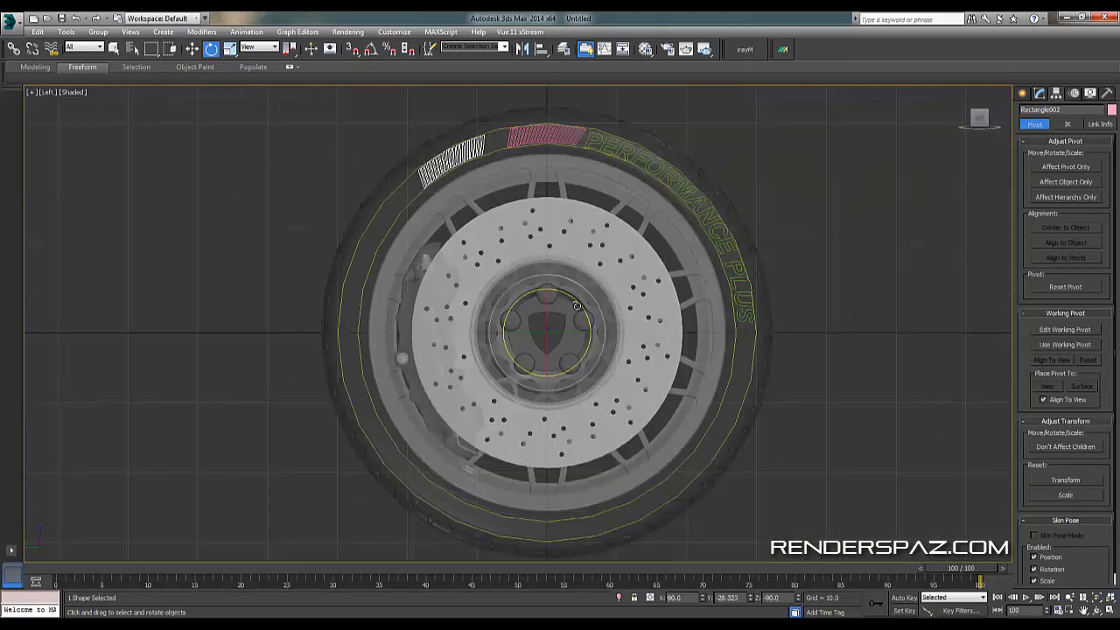
Rotate an instance of the second stripe block clockwise around the wheel to start just after the word PLUS.
{"action": "left_click", "coordinate": [531, 136]}
{"action": "left_click", "coordinate": [464, 150], "text": "ctrl"}
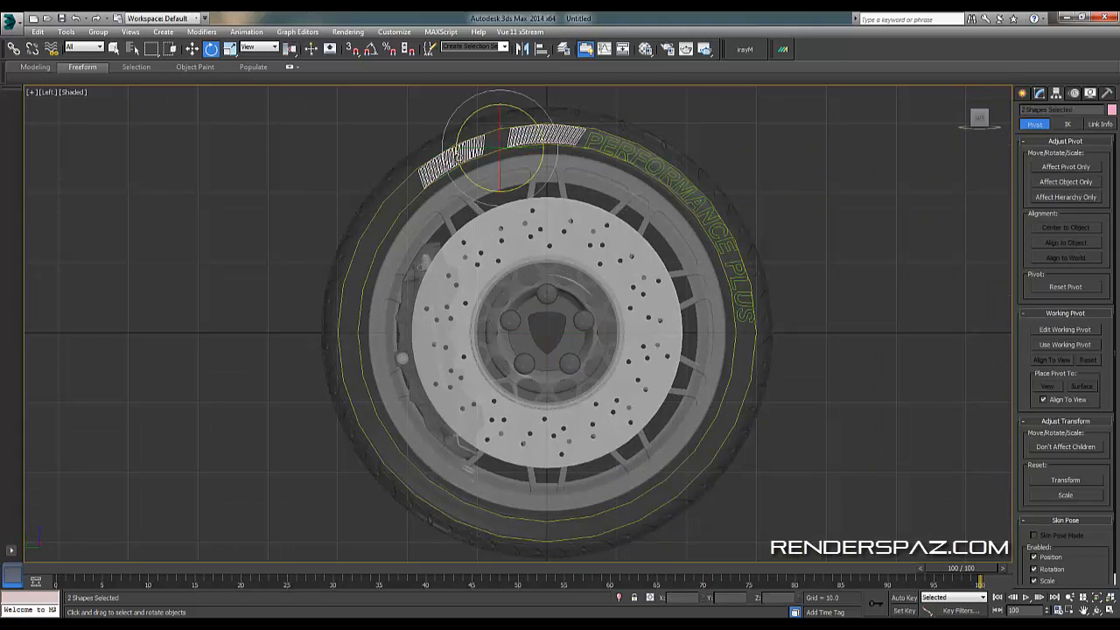
{"action": "left_click", "coordinate": [549, 318]}
{"action": "left_click", "coordinate": [449, 163]}
{"action": "mouse_move", "coordinate": [585, 340]}
{"action": "left_mouse_down", "text": "shift"}
{"action": "mouse_move", "coordinate": [579, 308]}
{"action": "mouse_move", "coordinate": [704, 459]}
{"action": "mouse_move", "coordinate": [690, 411]}
{"action": "left_mouse_up", "text": "shift"}
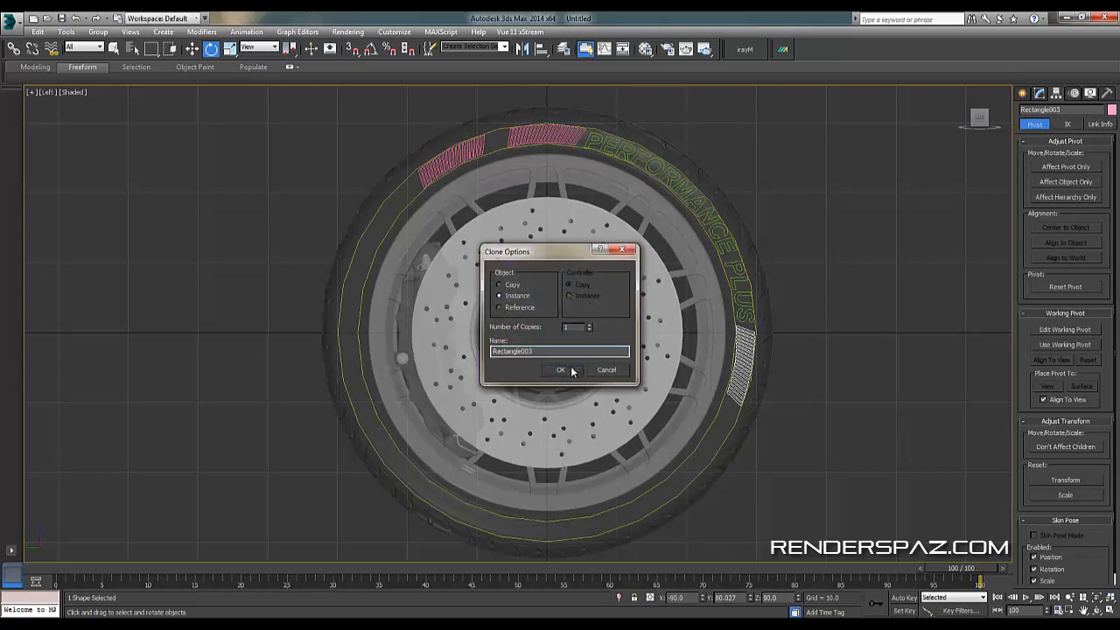
{"action": "left_click", "coordinate": [570, 371]}
Rotate another clone of the stripe block clockwise so it follows the block below the word PLUS.
{"action": "left_click_drag", "start_coordinate": [591, 323], "coordinate": [595, 348], "text": "shift"}
{"action": "left_click", "coordinate": [561, 369]}
{"action": "left_click", "coordinate": [861, 294]}
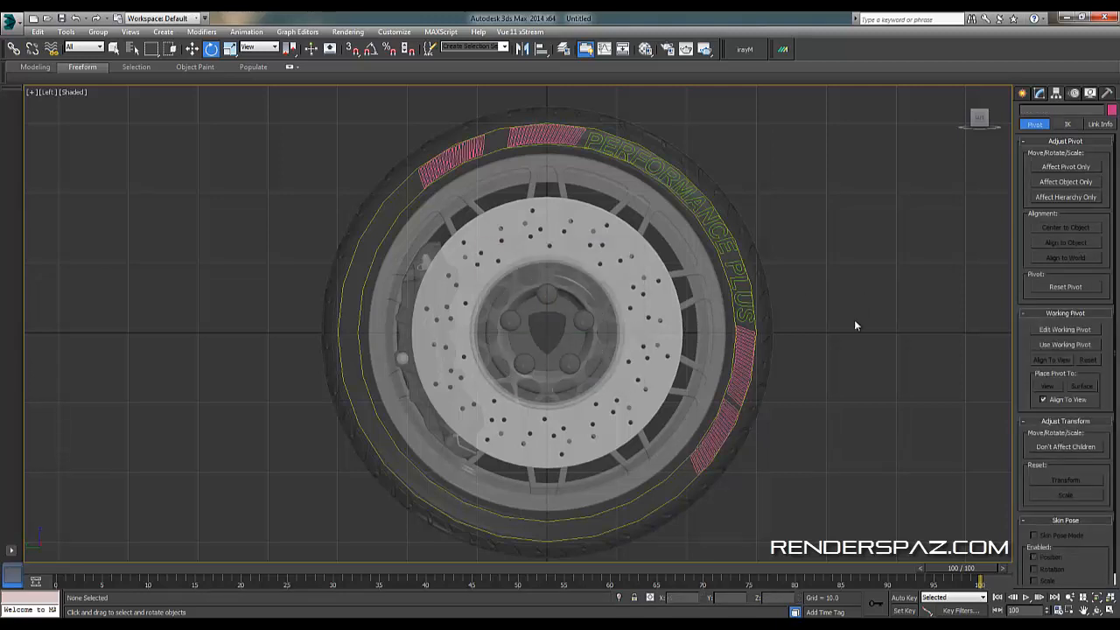
Rotate the last stripe block about 6 degrees further clockwise to match the gap between the two upper blocks.
{"action": "scroll", "coordinate": [749, 254], "scroll_direction": "up", "scroll_amount": 5}
{"action": "scroll", "coordinate": [758, 379], "scroll_direction": "down", "scroll_amount": 4}
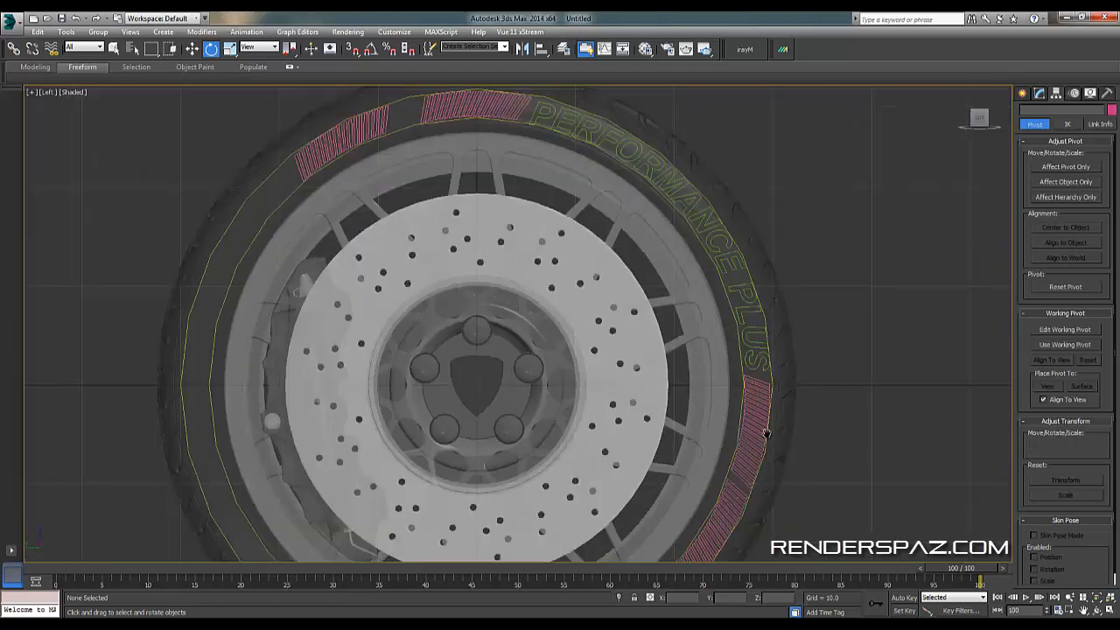
{"action": "middle_click_drag", "start_coordinate": [766, 433], "coordinate": [754, 391]}
{"action": "left_click", "coordinate": [717, 455]}
{"action": "middle_click_drag", "start_coordinate": [545, 247], "coordinate": [535, 330]}
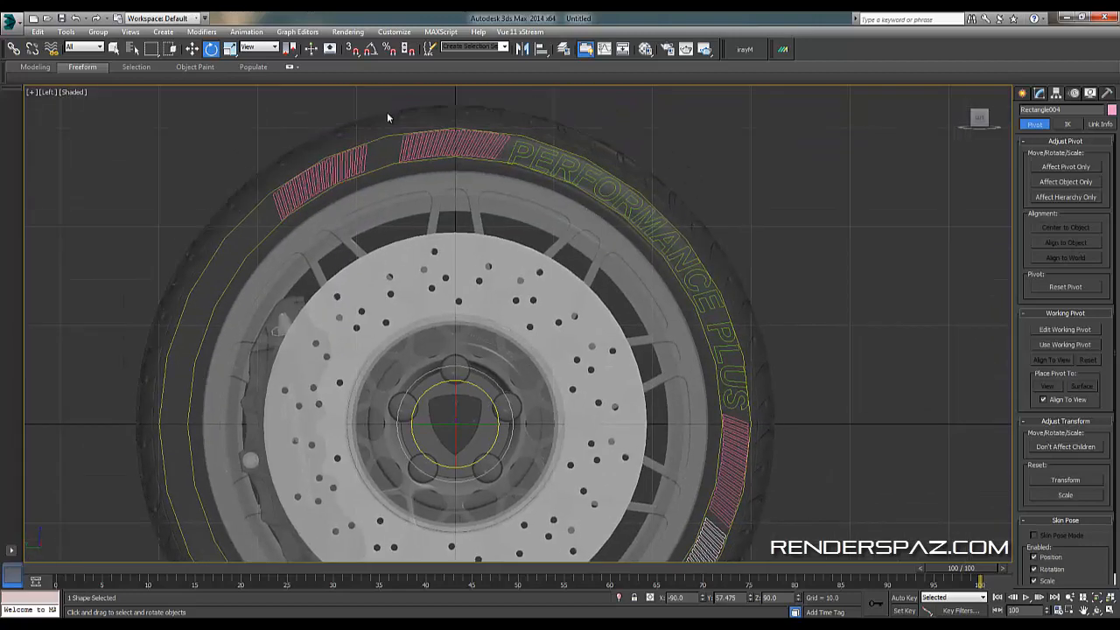
{"action": "middle_click_drag", "start_coordinate": [513, 265], "coordinate": [484, 206]}
{"action": "left_click_drag", "start_coordinate": [462, 343], "coordinate": [464, 353]}
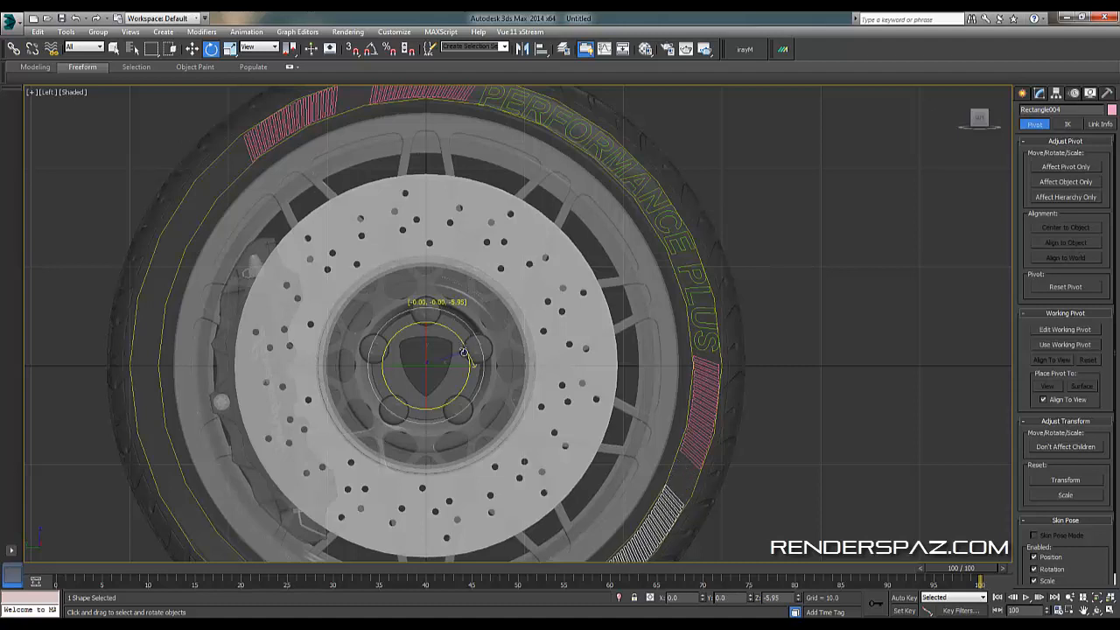
{"action": "scroll", "coordinate": [652, 265], "scroll_direction": "down", "scroll_amount": 4}
{"action": "left_click", "coordinate": [824, 407]}
{"action": "scroll", "coordinate": [824, 407], "scroll_direction": "up", "scroll_amount": 2}
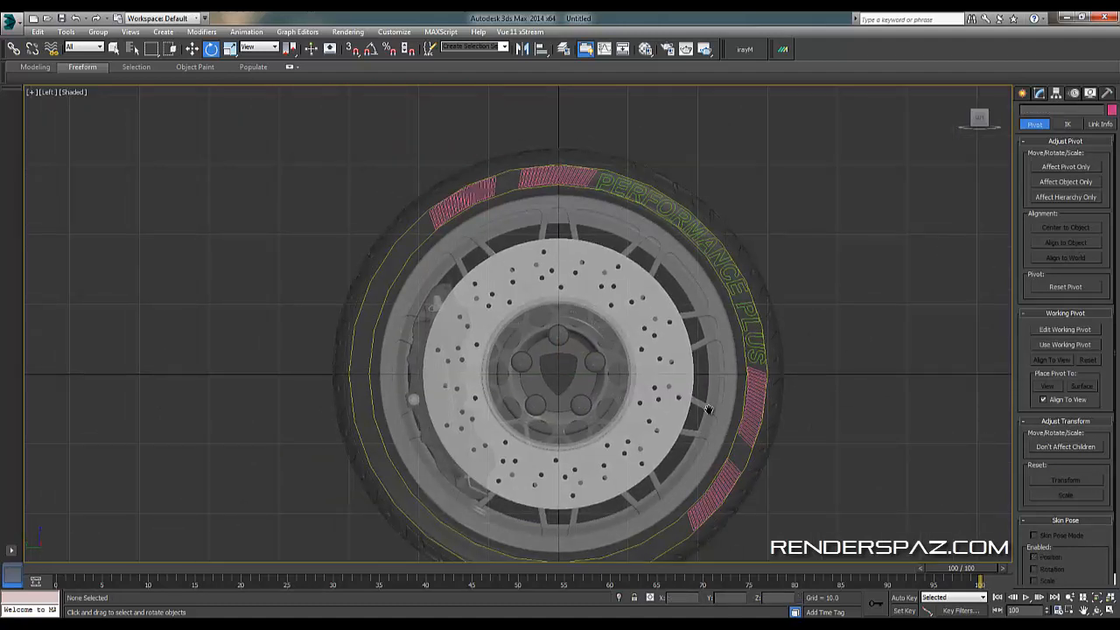
{"action": "middle_click_drag", "start_coordinate": [709, 410], "coordinate": [710, 280]}
{"action": "middle_click_drag", "start_coordinate": [490, 169], "coordinate": [502, 210]}
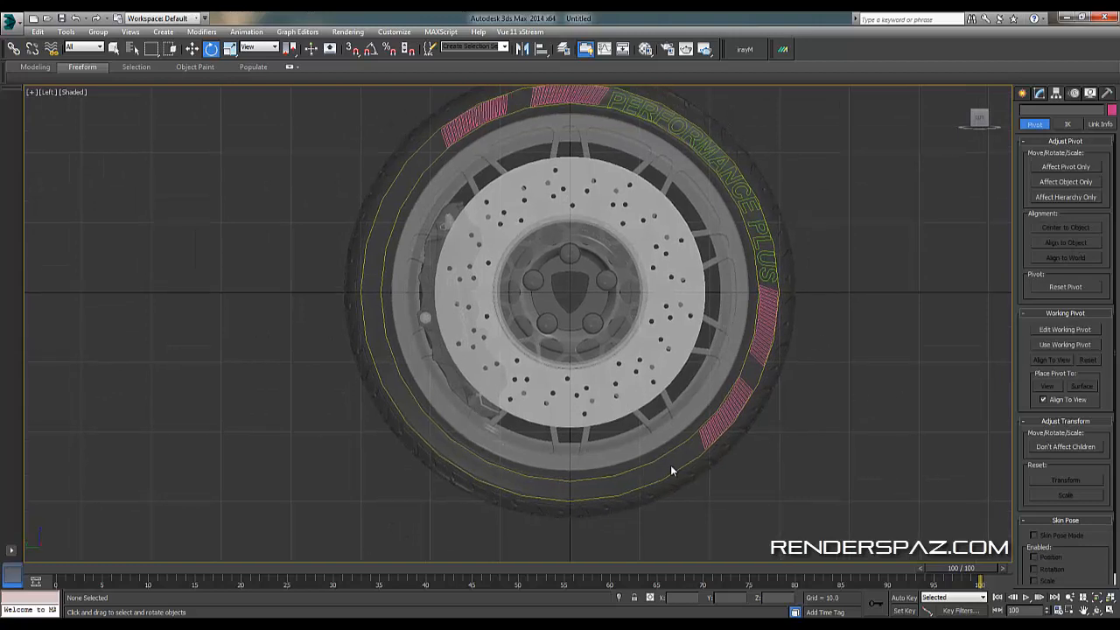
Place a new text shape with the current PERFORMANCE PLUS text settings on the wheel hub in the Left view.
{"action": "middle_click_drag", "start_coordinate": [588, 168], "coordinate": [614, 276]}
{"action": "scroll", "coordinate": [612, 274], "scroll_direction": "up", "scroll_amount": 2}
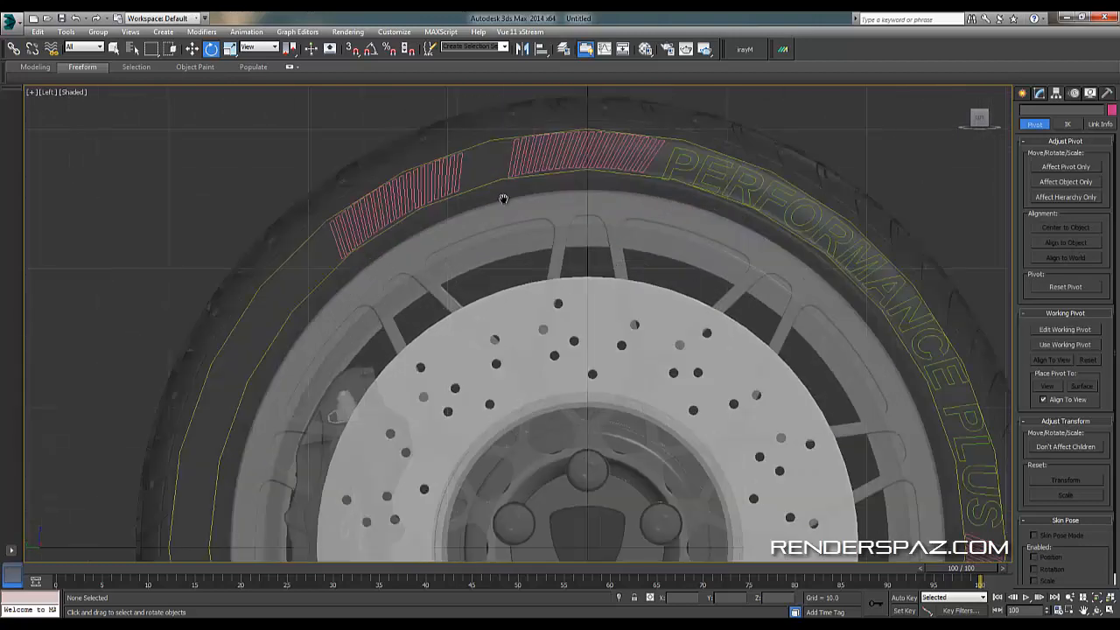
{"action": "middle_click_drag", "start_coordinate": [431, 326], "coordinate": [477, 247]}
{"action": "scroll", "coordinate": [477, 248], "scroll_direction": "down", "scroll_amount": 1}
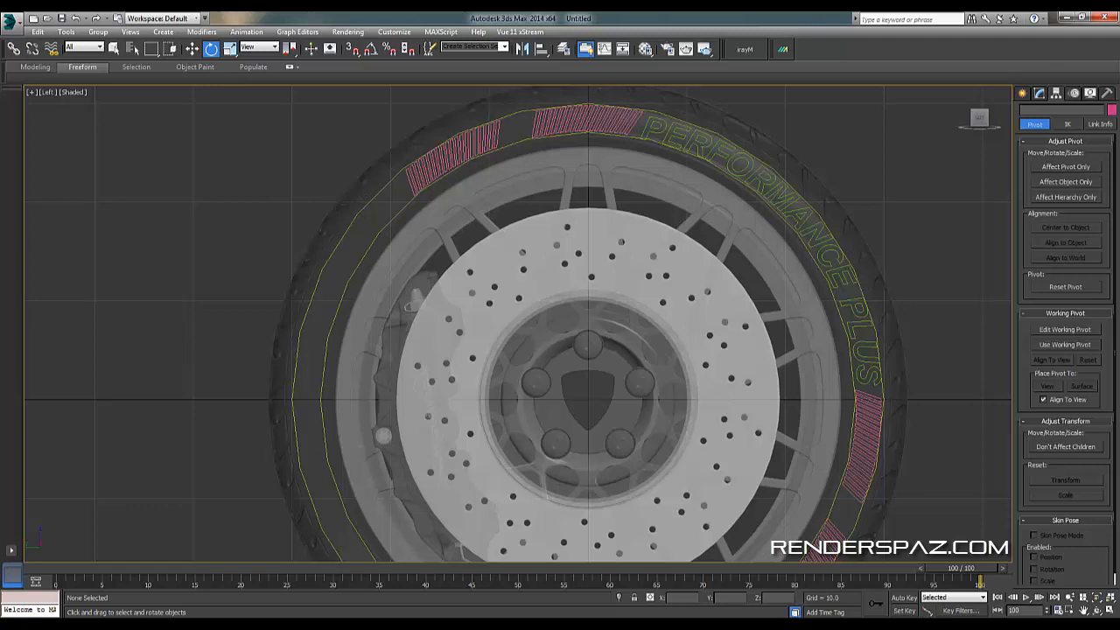
{"action": "middle_click_drag", "start_coordinate": [858, 253], "coordinate": [825, 269]}
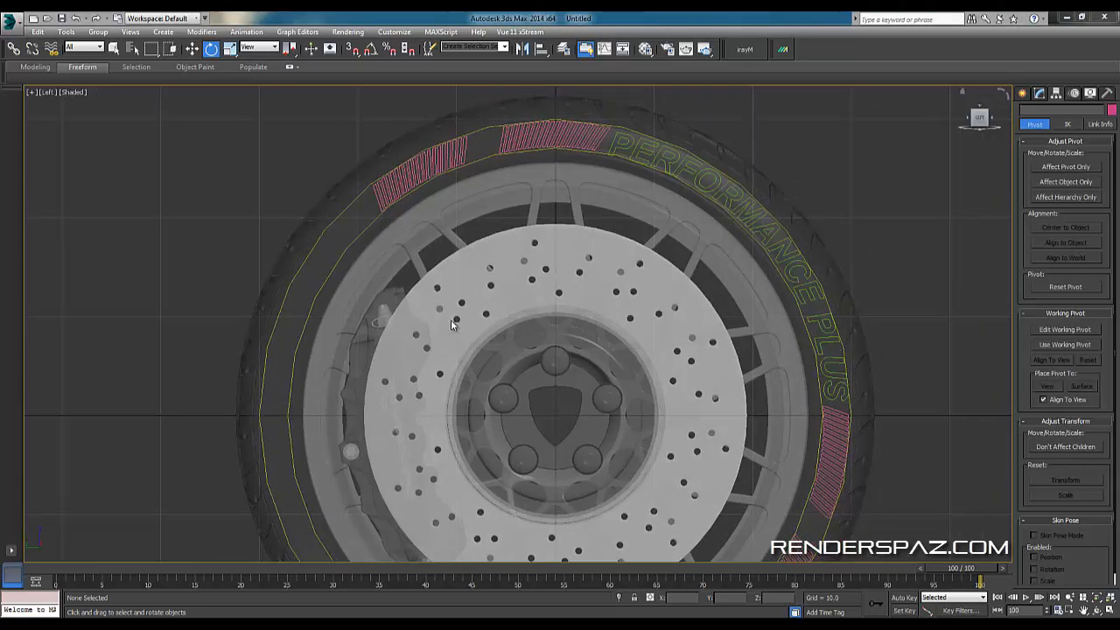
{"action": "left_click", "coordinate": [1022, 94]}
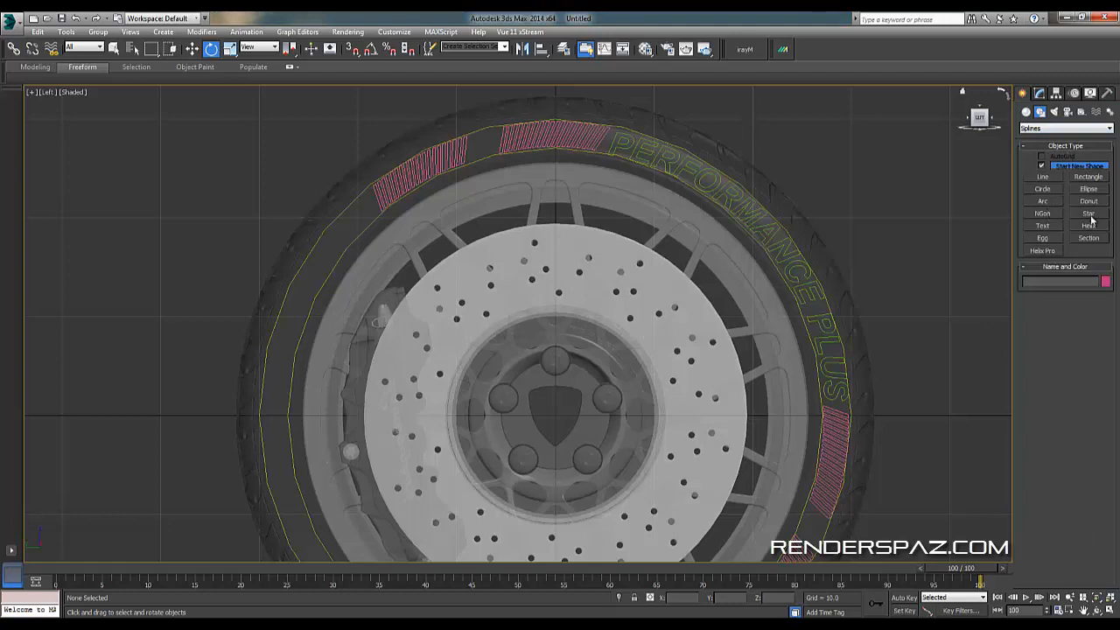
{"action": "left_click", "coordinate": [1043, 226]}
{"action": "middle_click_drag", "start_coordinate": [573, 400], "coordinate": [650, 370]}
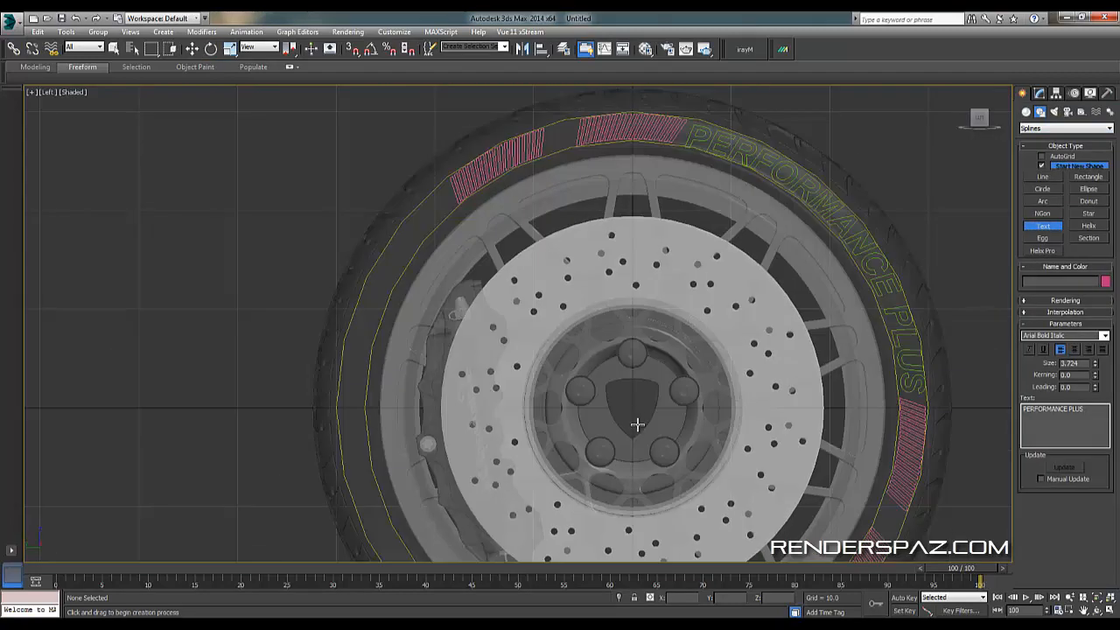
{"action": "left_click", "coordinate": [633, 387]}
{"action": "key", "text": "e"}
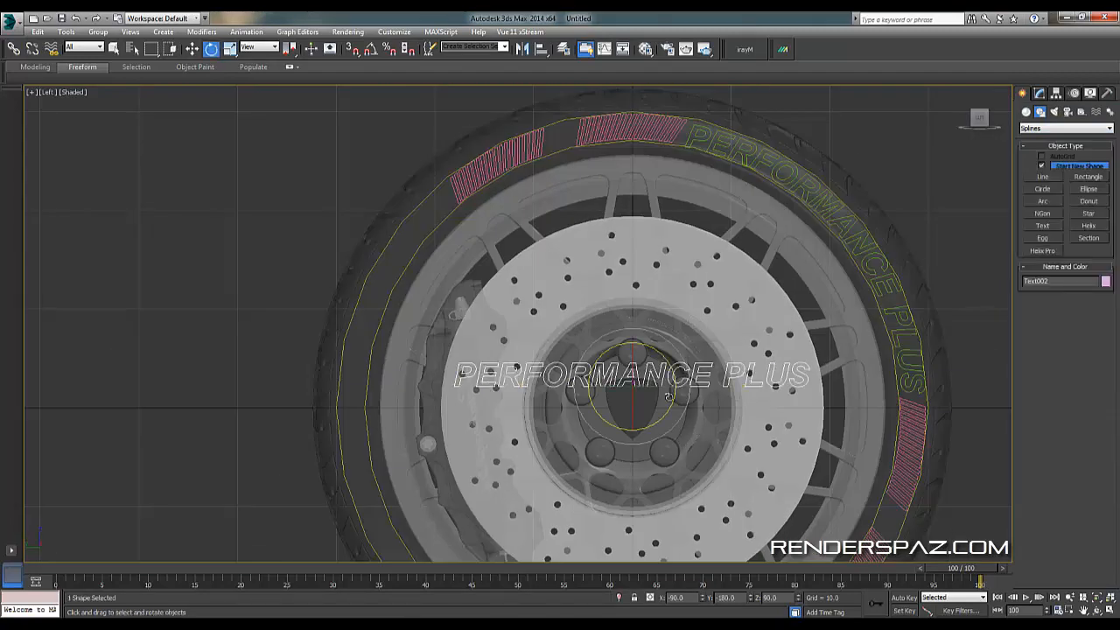
Replace the wording of the new text shape on the hub with 255/35R18 94Y.
{"action": "left_click", "coordinate": [1039, 94]}
{"action": "key", "text": "ctrl+a"}
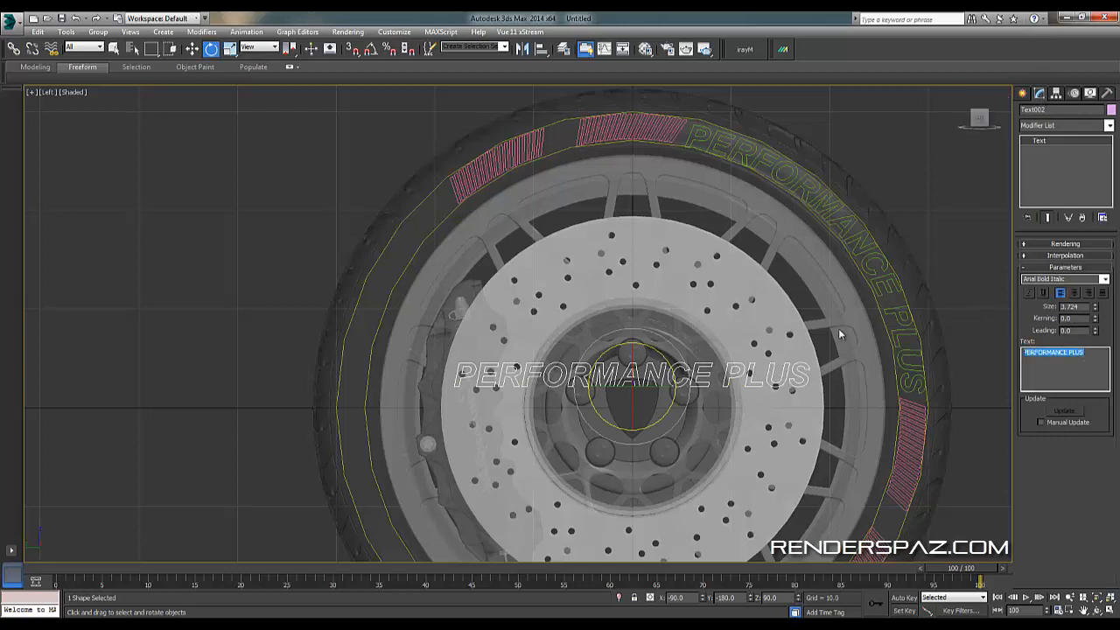
{"action": "key", "text": "Delete"}
{"action": "type", "text": "255"}
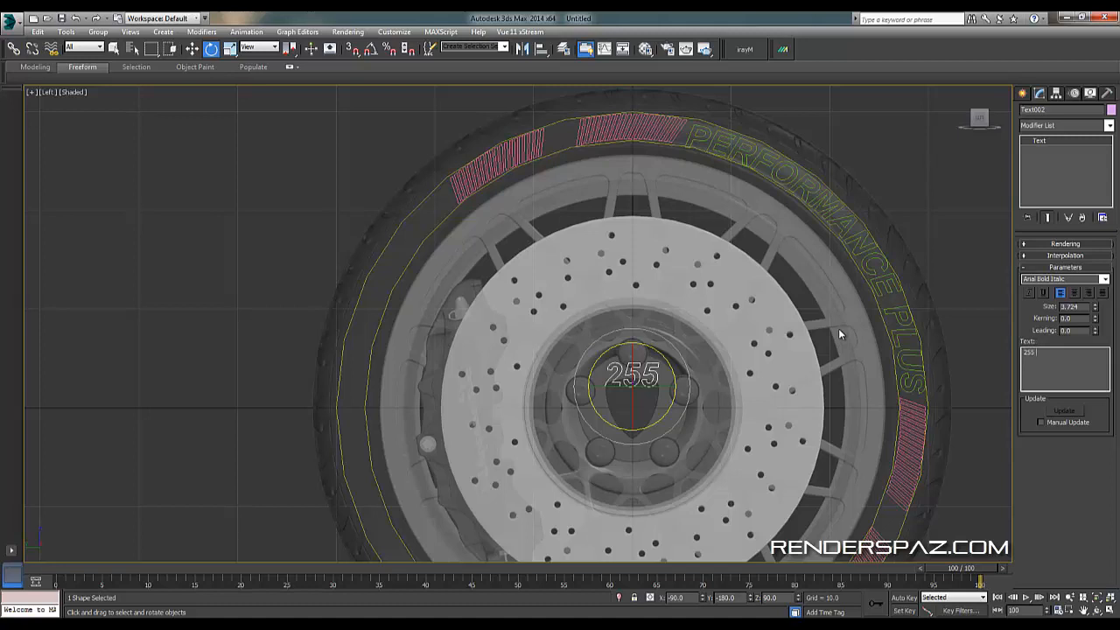
{"action": "type", "text": " /"}
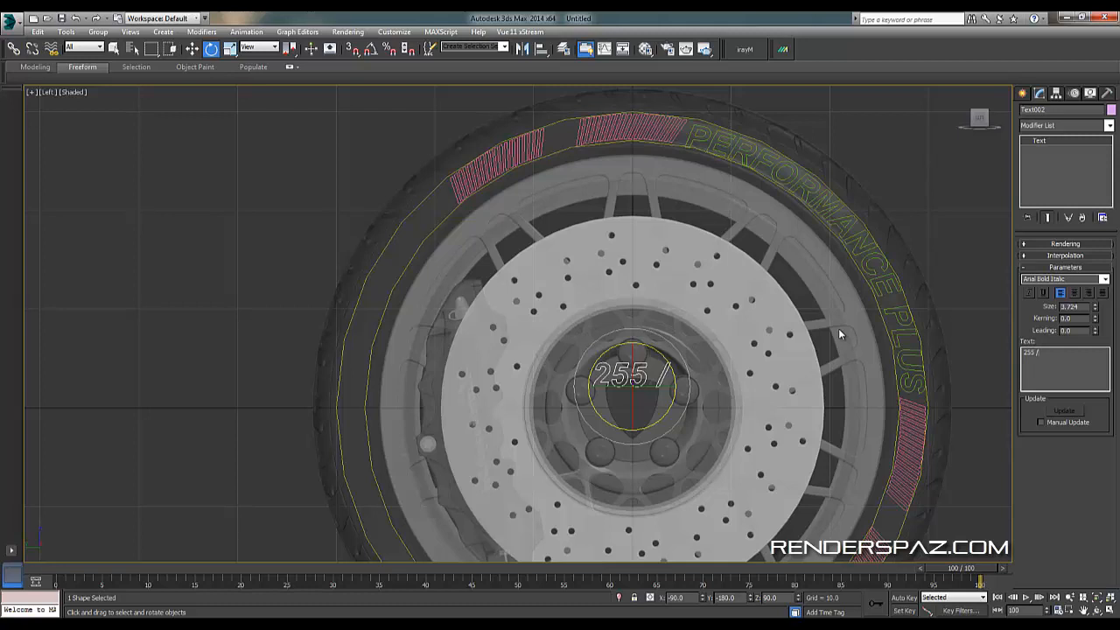
{"action": "key", "text": "Left"}
{"action": "key", "text": "BackSpace"}
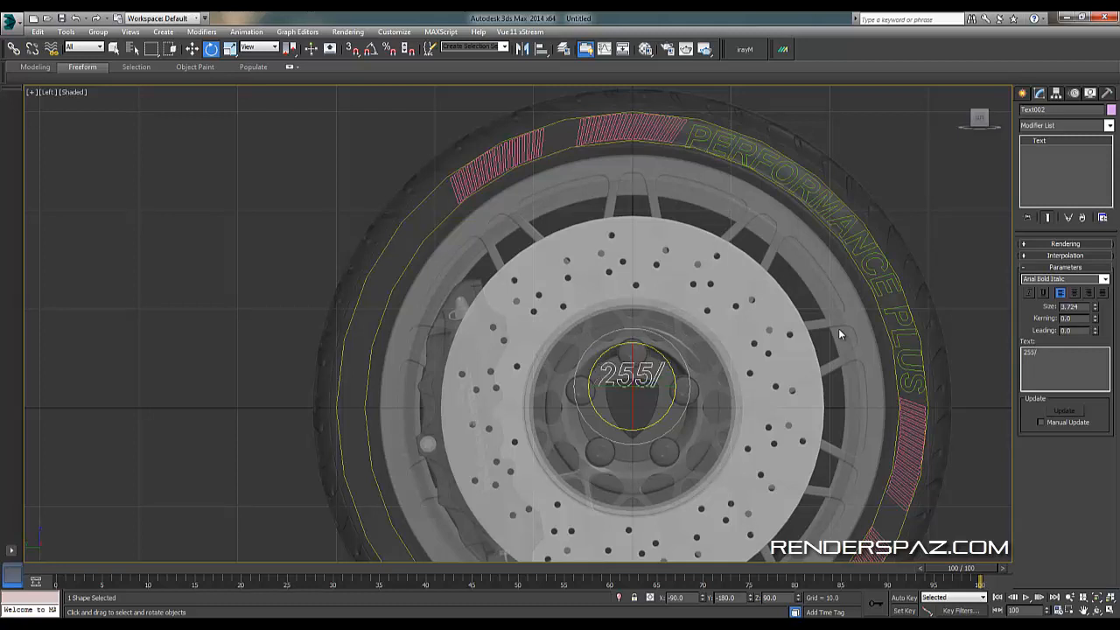
{"action": "type", "text": "35"}
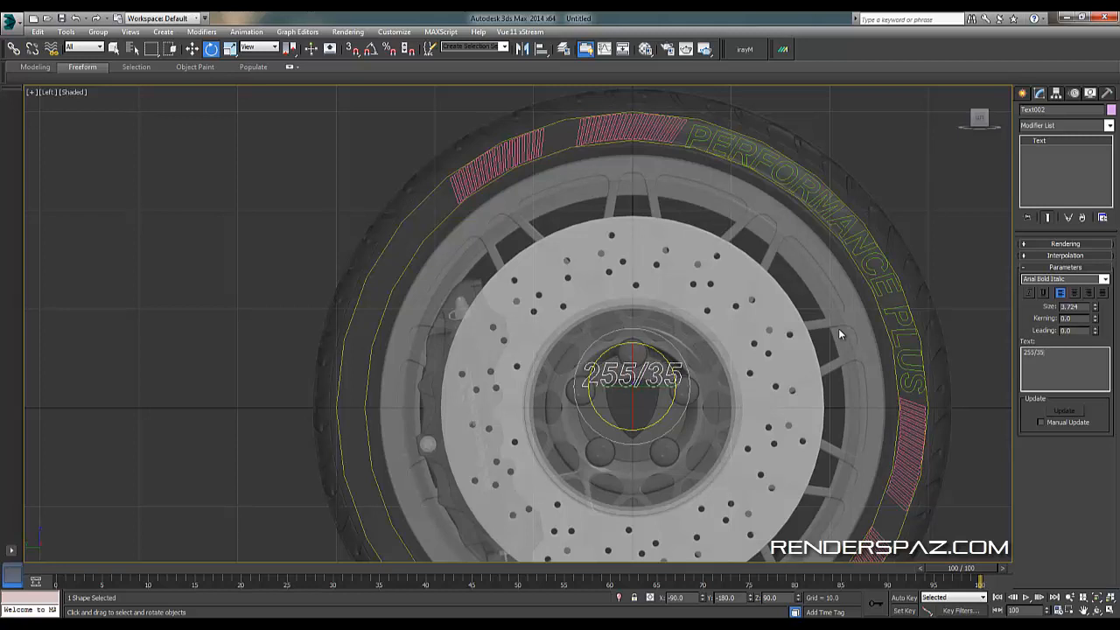
{"action": "type", "text": "R"}
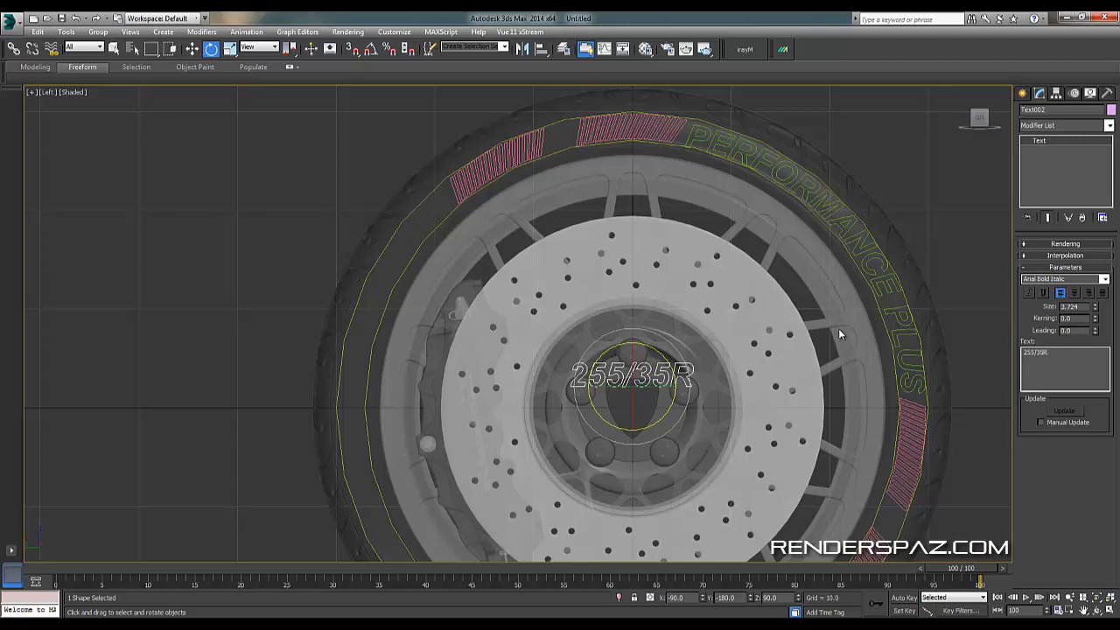
{"action": "type", "text": "1"}
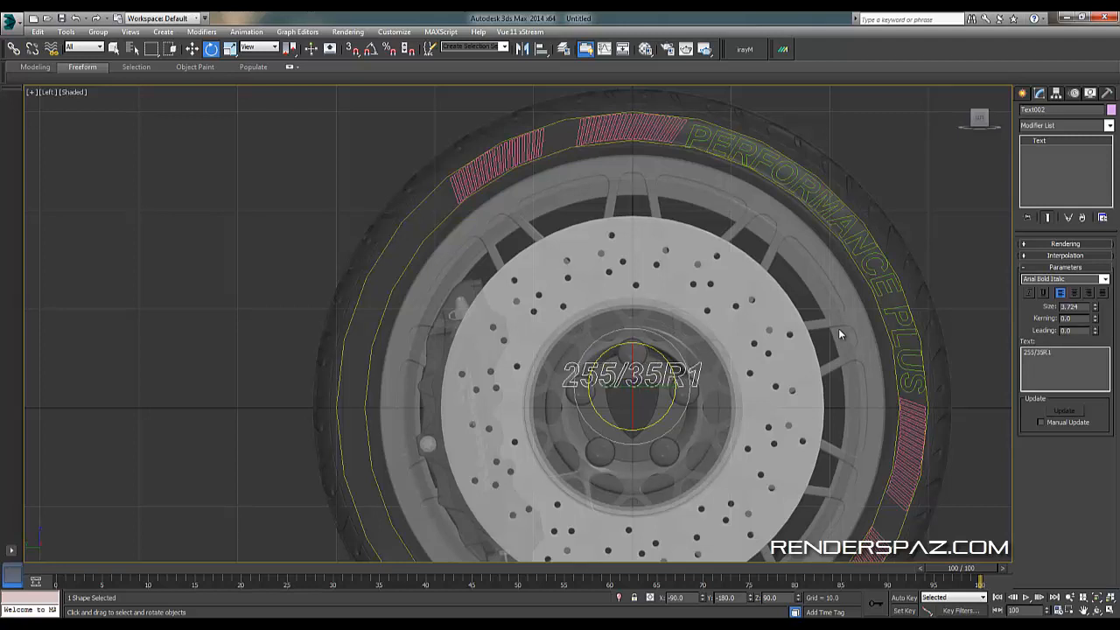
{"action": "type", "text": "8"}
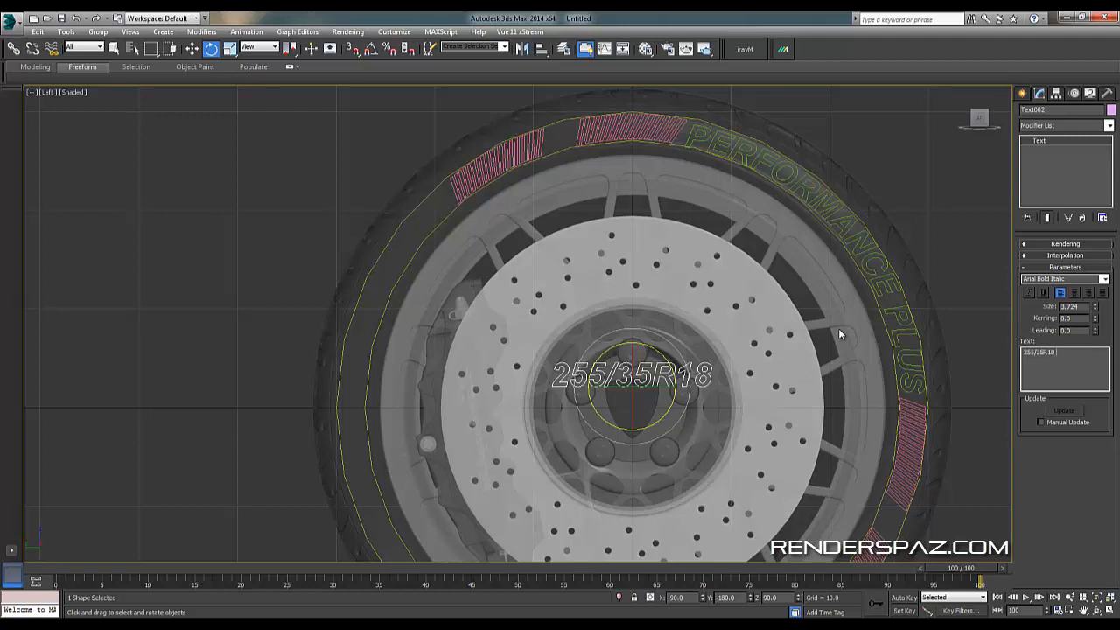
{"action": "type", "text": " 9"}
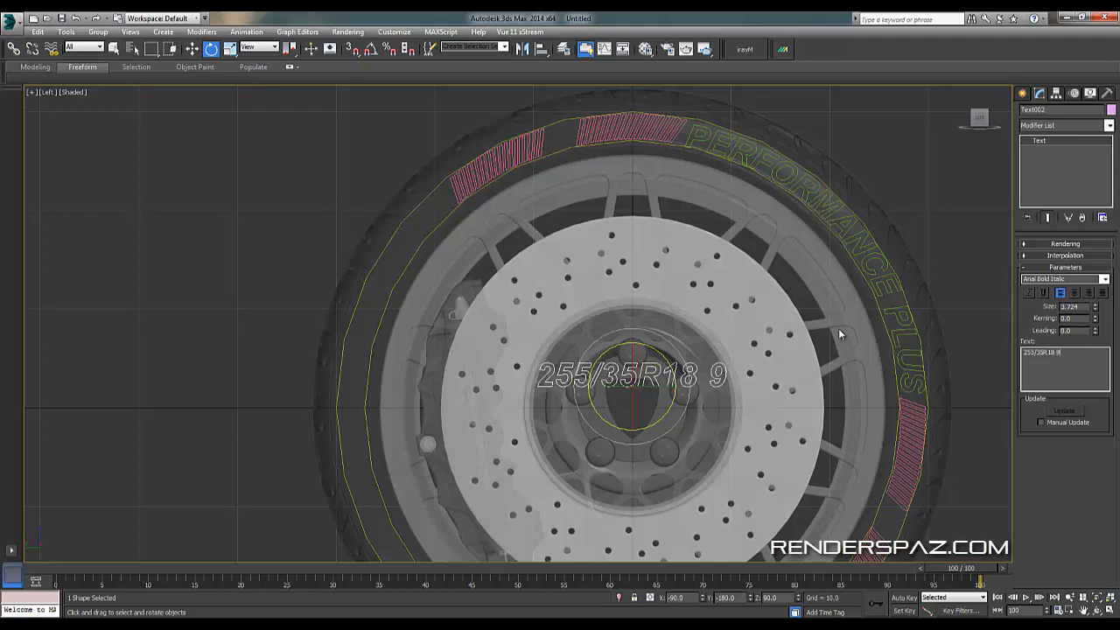
{"action": "type", "text": "4Y"}
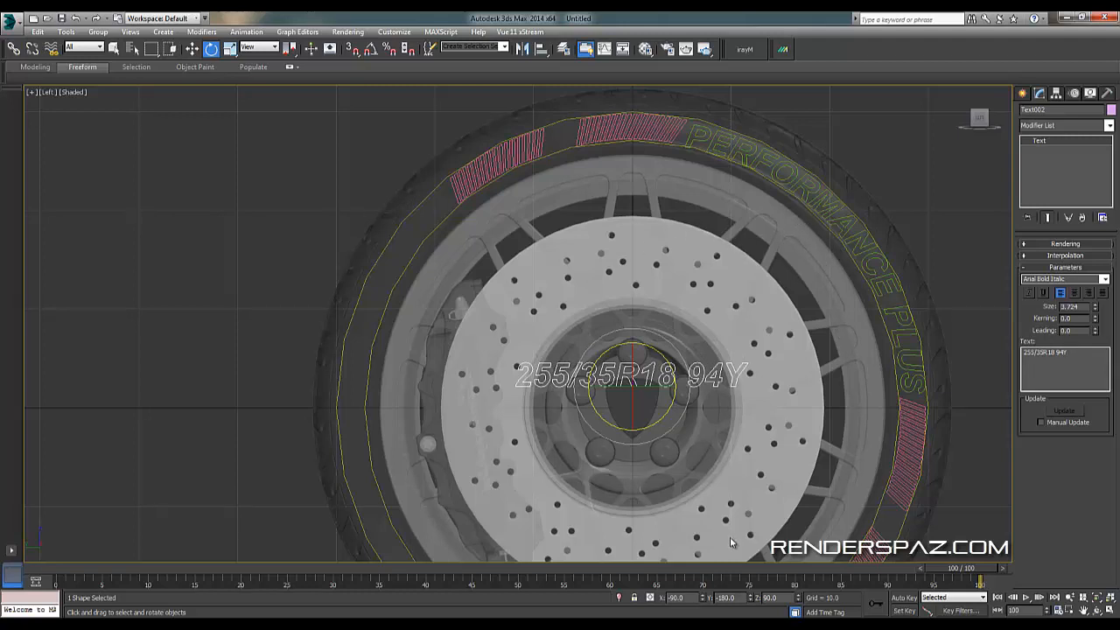
Copy the Bend modifier from the PERFORMANCE PLUS lettering and paste it onto the 255/35R18 94Y text.
{"action": "middle_click_drag", "start_coordinate": [832, 278], "coordinate": [794, 240]}
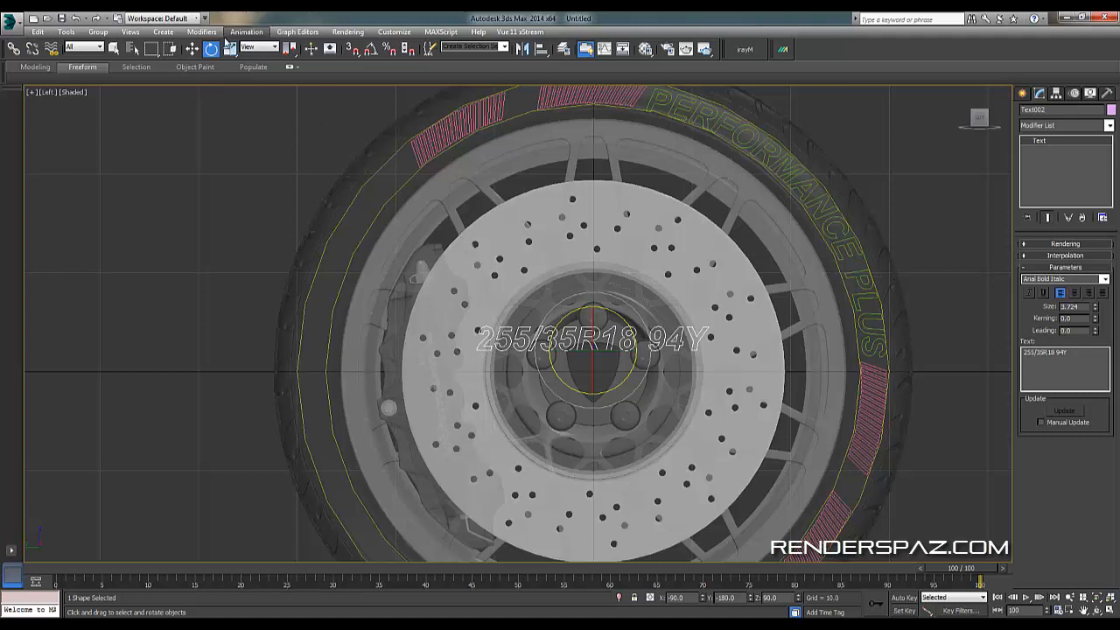
{"action": "left_click", "coordinate": [192, 49]}
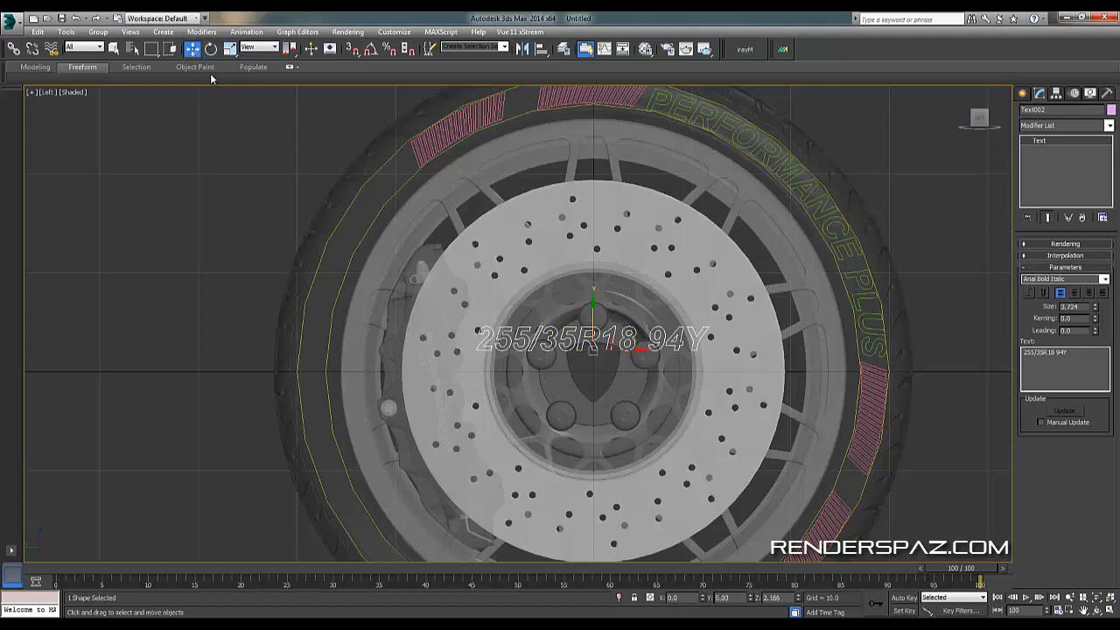
{"action": "left_click", "coordinate": [728, 136]}
{"action": "left_click", "coordinate": [749, 143]}
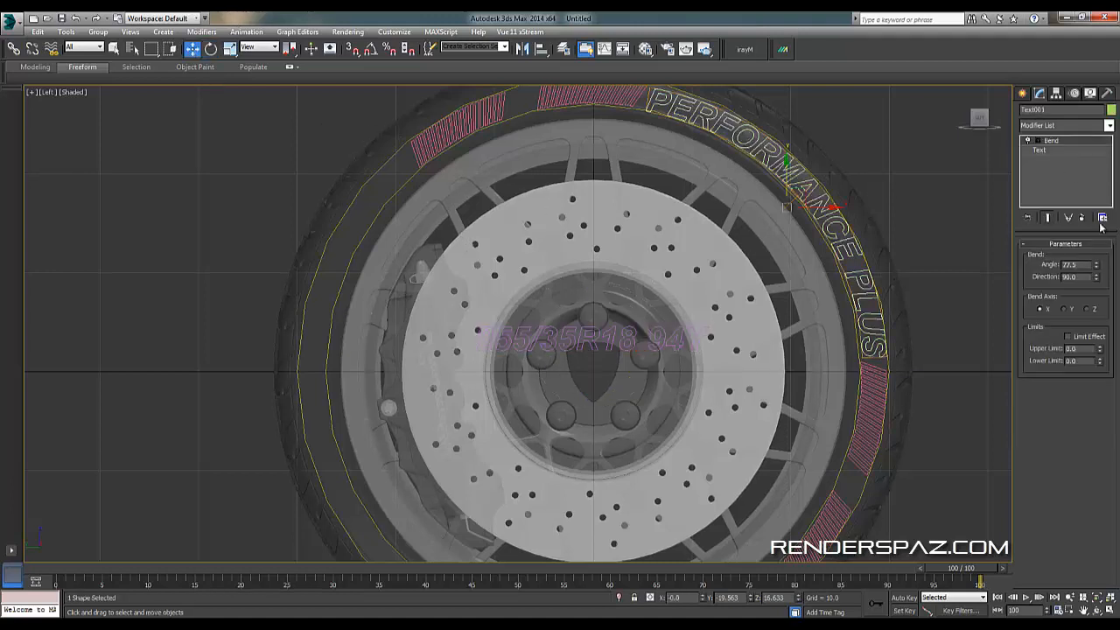
{"action": "right_click", "coordinate": [1050, 149]}
{"action": "left_click", "coordinate": [989, 189]}
{"action": "left_click", "coordinate": [582, 339]}
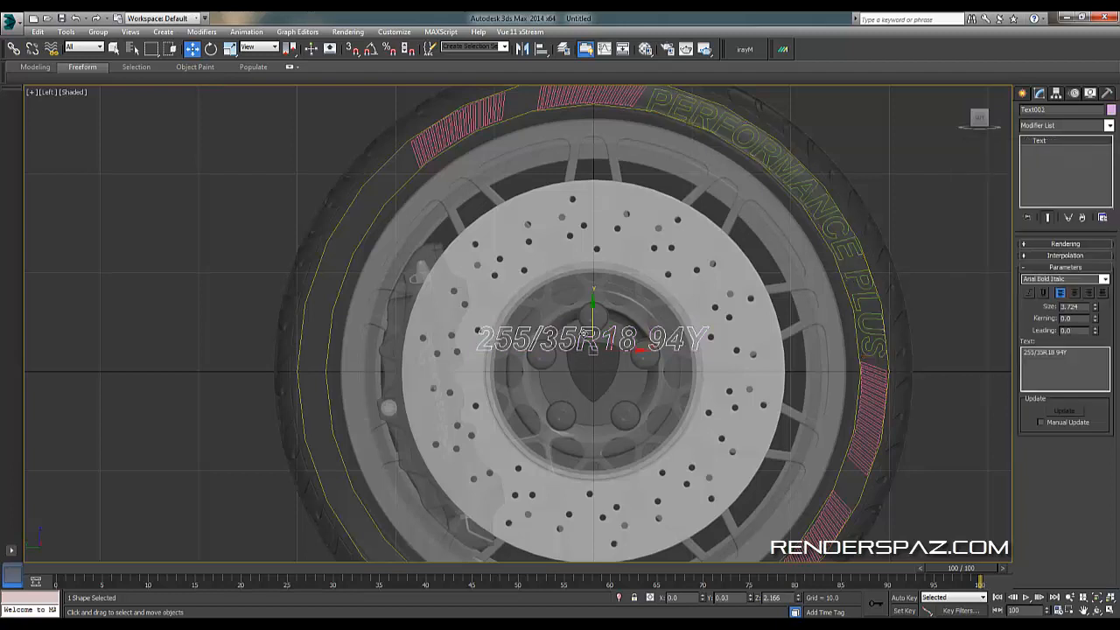
{"action": "right_click", "coordinate": [1063, 183]}
{"action": "left_click", "coordinate": [1054, 187]}
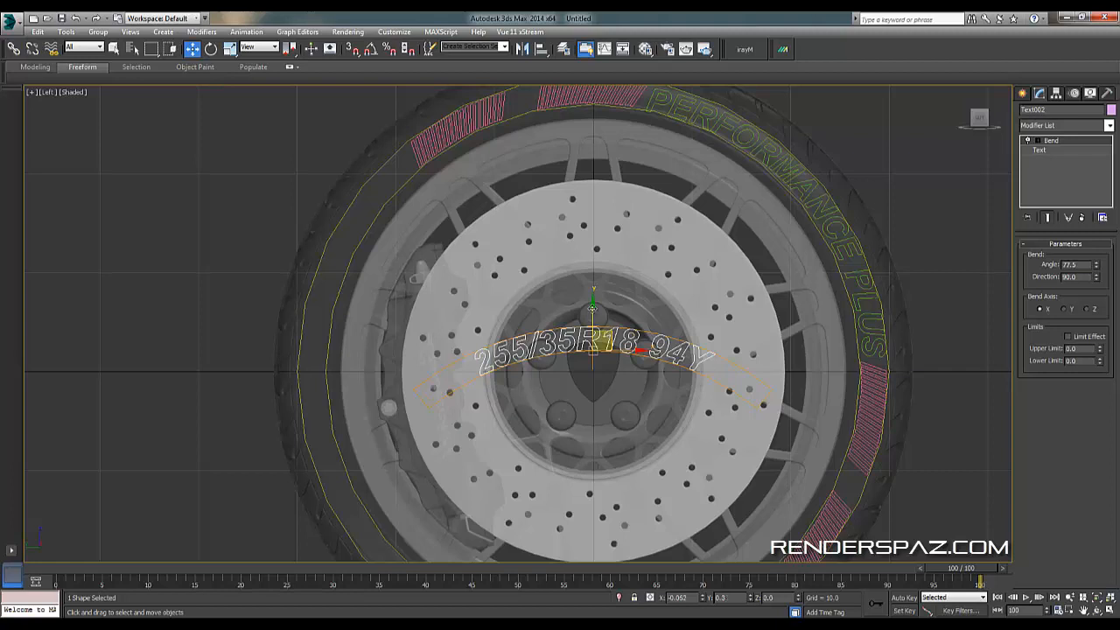
Move the bent tire-size text to the upper-left sidewall and rotate it about 58 degrees counterclockwise to follow the tire.
{"action": "left_click_drag", "start_coordinate": [620, 342], "coordinate": [376, 226]}
{"action": "key", "text": "e"}
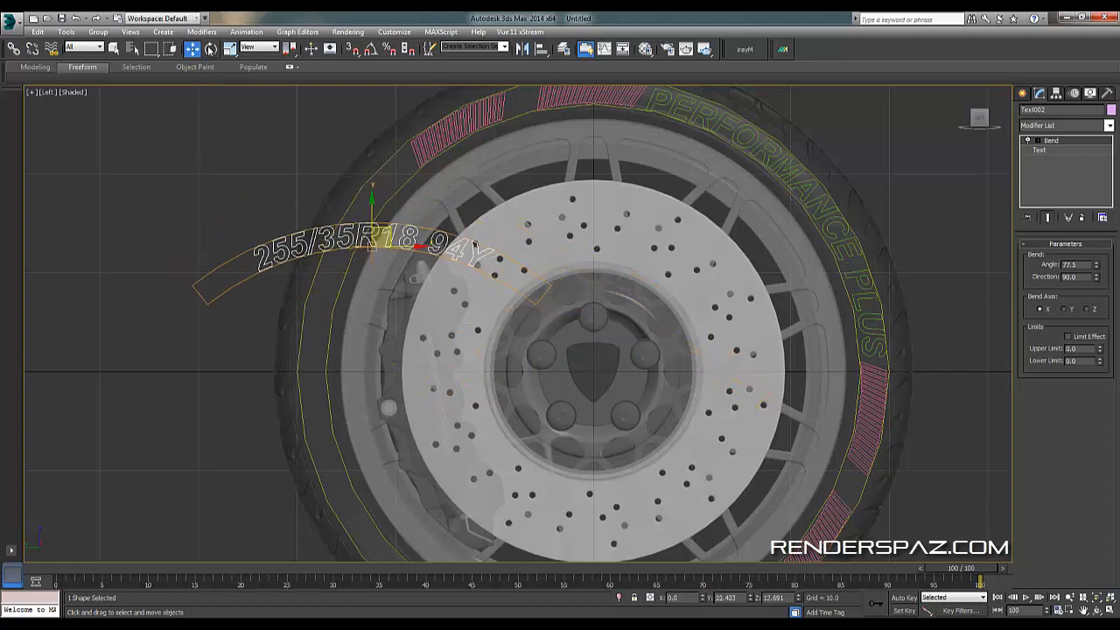
{"action": "left_click", "coordinate": [396, 232]}
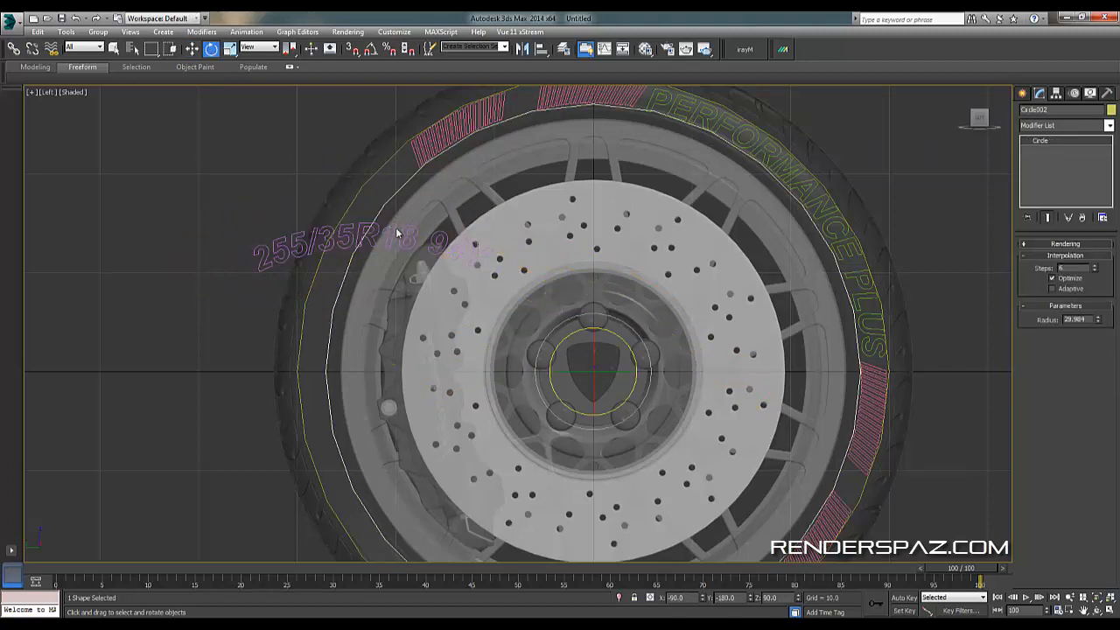
{"action": "left_click", "coordinate": [401, 236]}
{"action": "left_click_drag", "start_coordinate": [399, 220], "coordinate": [364, 156]}
{"action": "scroll", "coordinate": [364, 157], "scroll_direction": "up", "scroll_amount": 5}
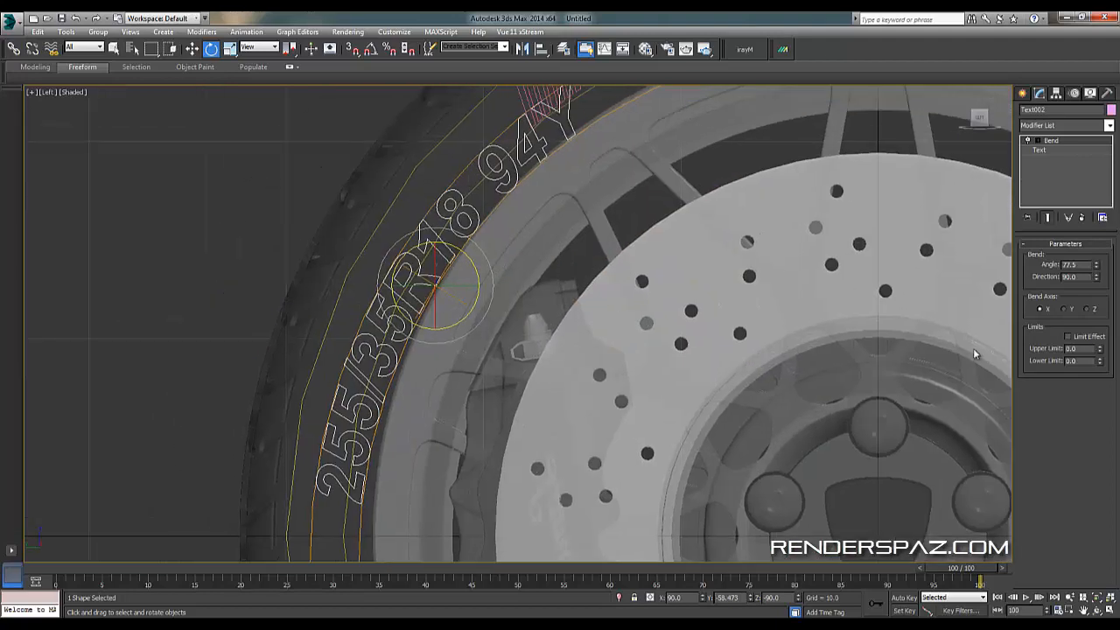
Reduce the tire-size text to size 2.241 and set its Bend angle to 87.
{"action": "left_click", "coordinate": [1046, 151]}
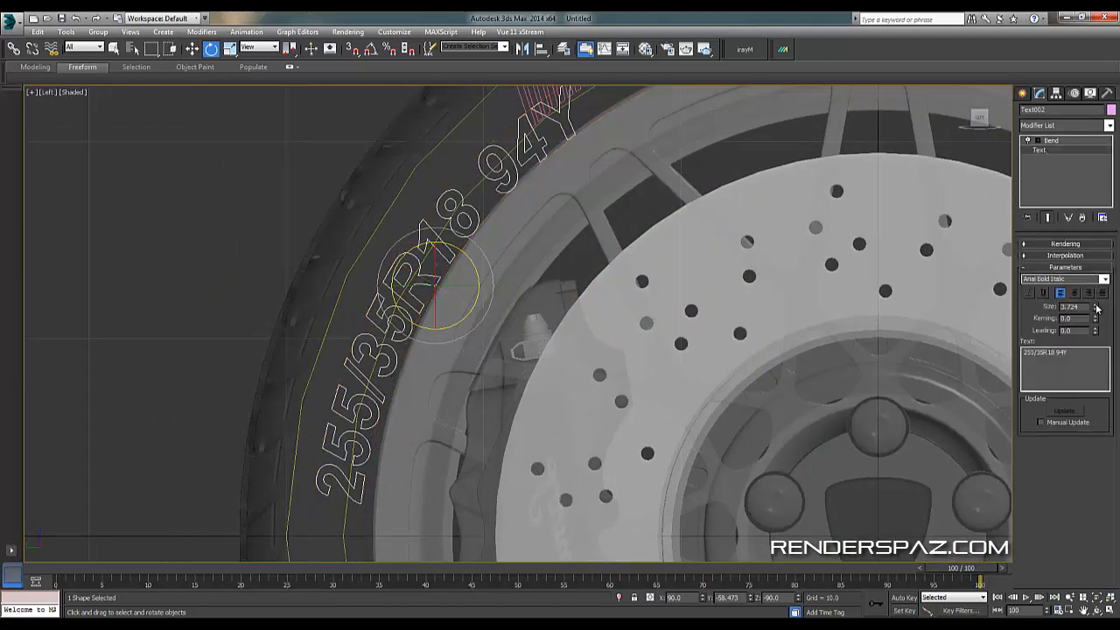
{"action": "left_click_drag", "start_coordinate": [1097, 311], "coordinate": [1100, 343]}
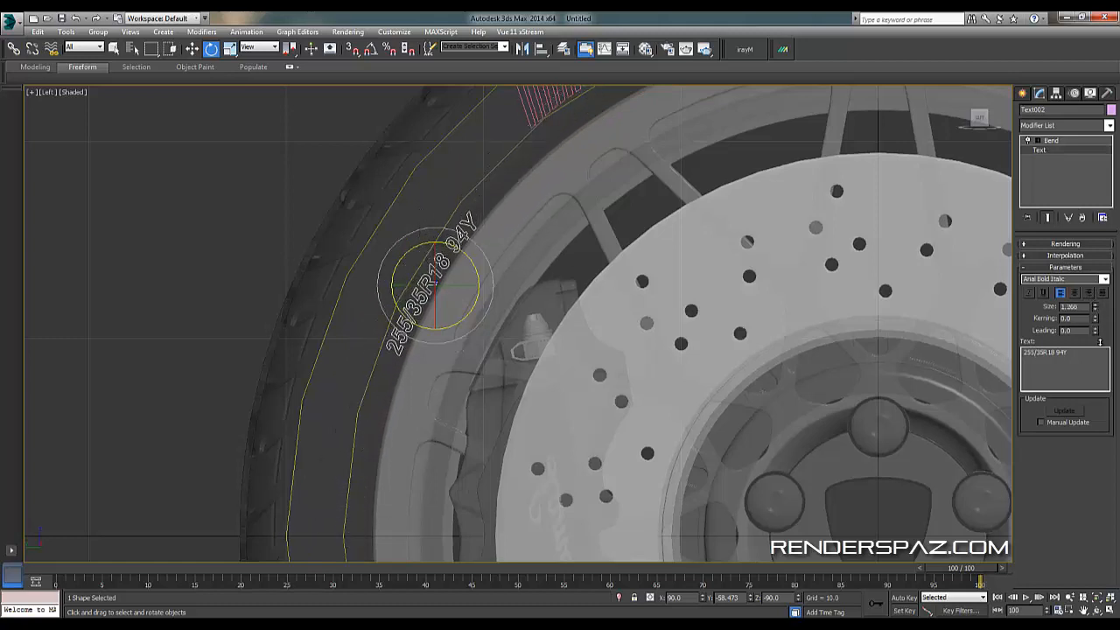
{"action": "left_click", "coordinate": [1063, 141]}
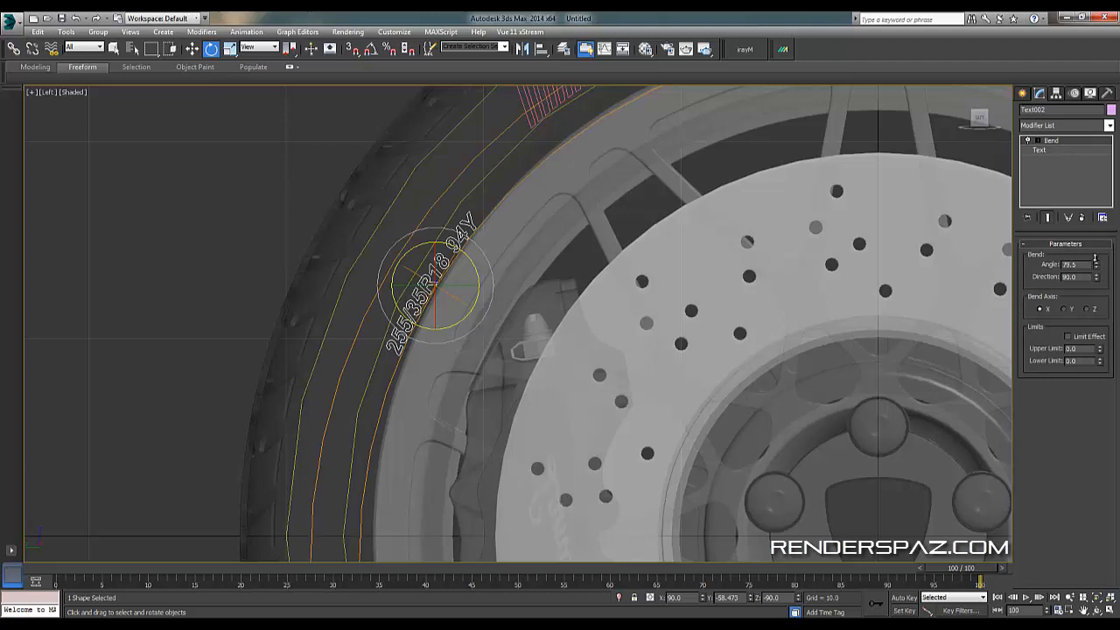
{"action": "left_click_drag", "start_coordinate": [1095, 259], "coordinate": [1086, 251]}
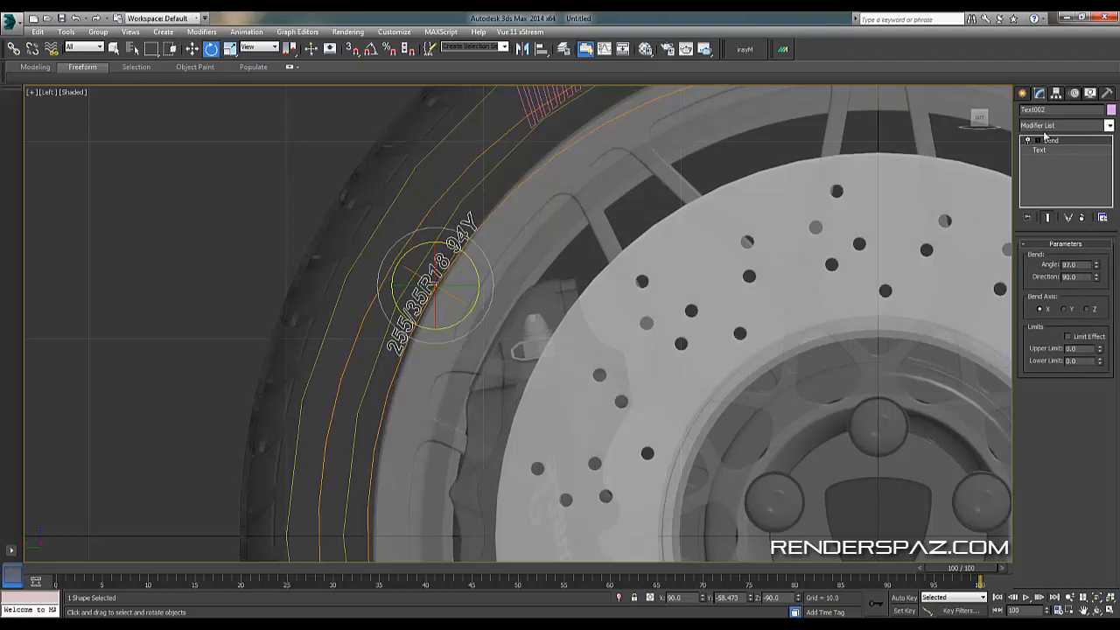
{"action": "left_click", "coordinate": [1046, 150]}
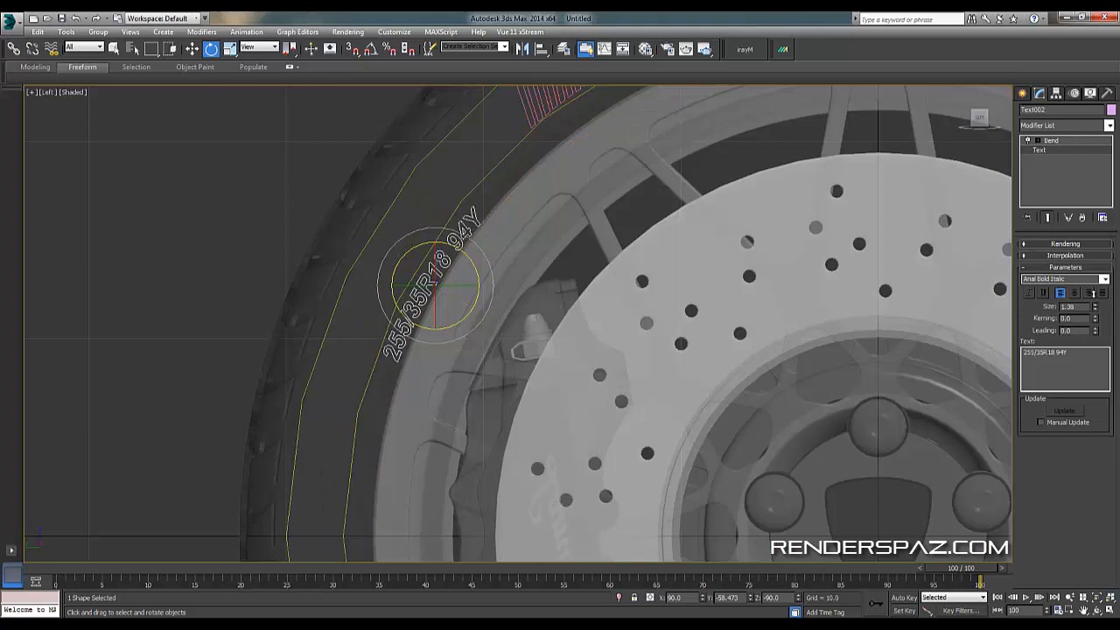
{"action": "left_click_drag", "start_coordinate": [1095, 306], "coordinate": [1097, 257]}
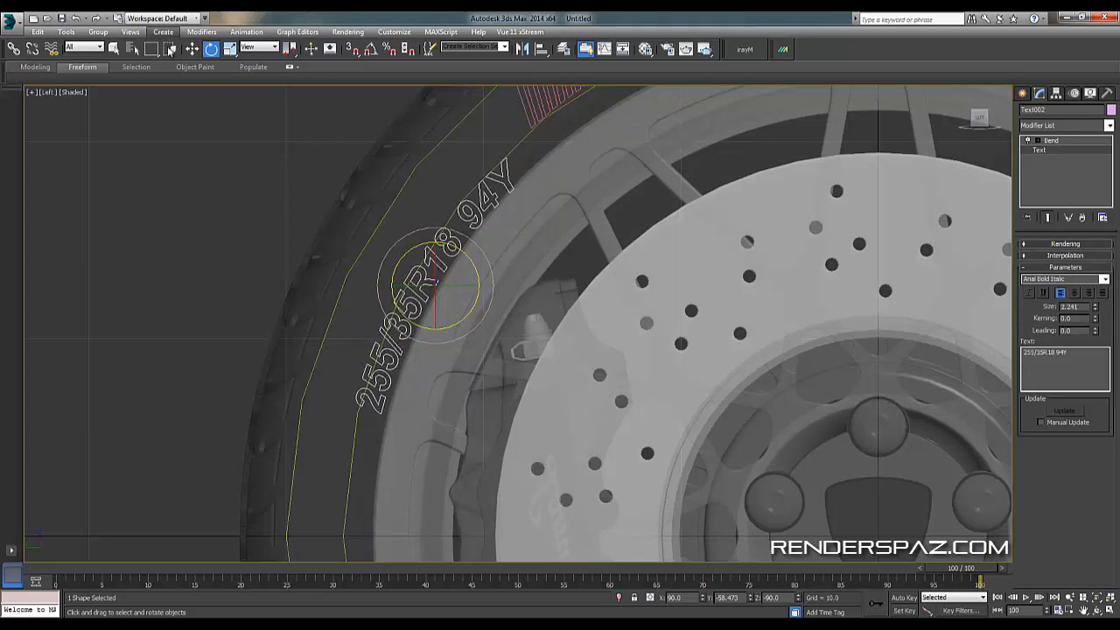
Move the tire-size text outward between the two guide circles and rotate it about 4 degrees further counterclockwise.
{"action": "left_click", "coordinate": [192, 48]}
{"action": "left_click_drag", "start_coordinate": [450, 267], "coordinate": [401, 273]}
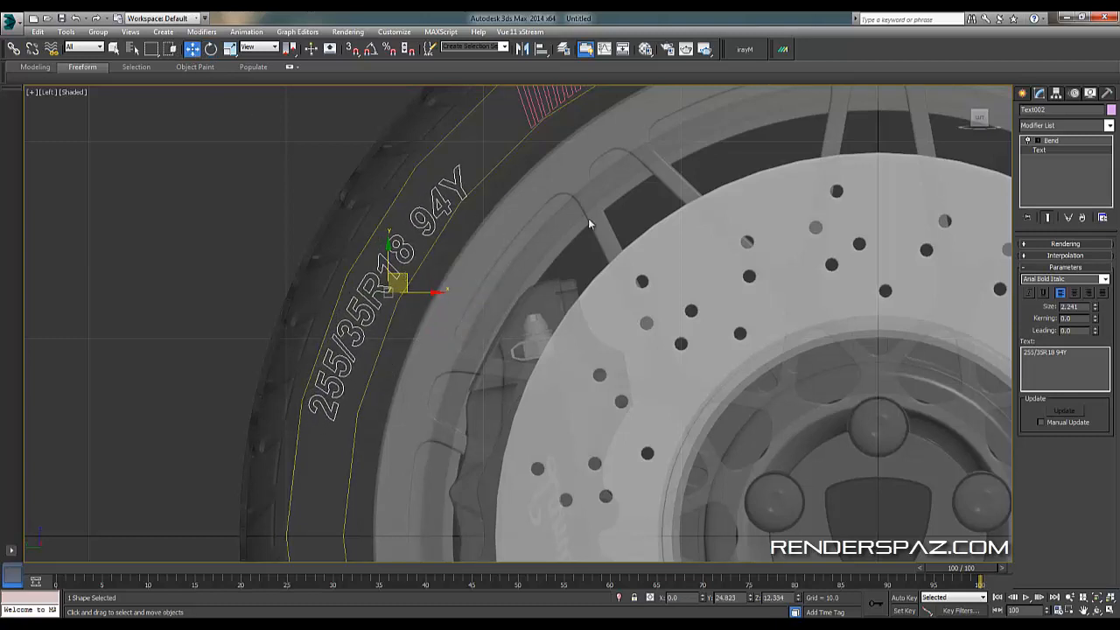
{"action": "left_click", "coordinate": [211, 48]}
{"action": "left_click_drag", "start_coordinate": [403, 251], "coordinate": [419, 255]}
{"action": "scroll", "coordinate": [525, 315], "scroll_direction": "down", "scroll_amount": 5}
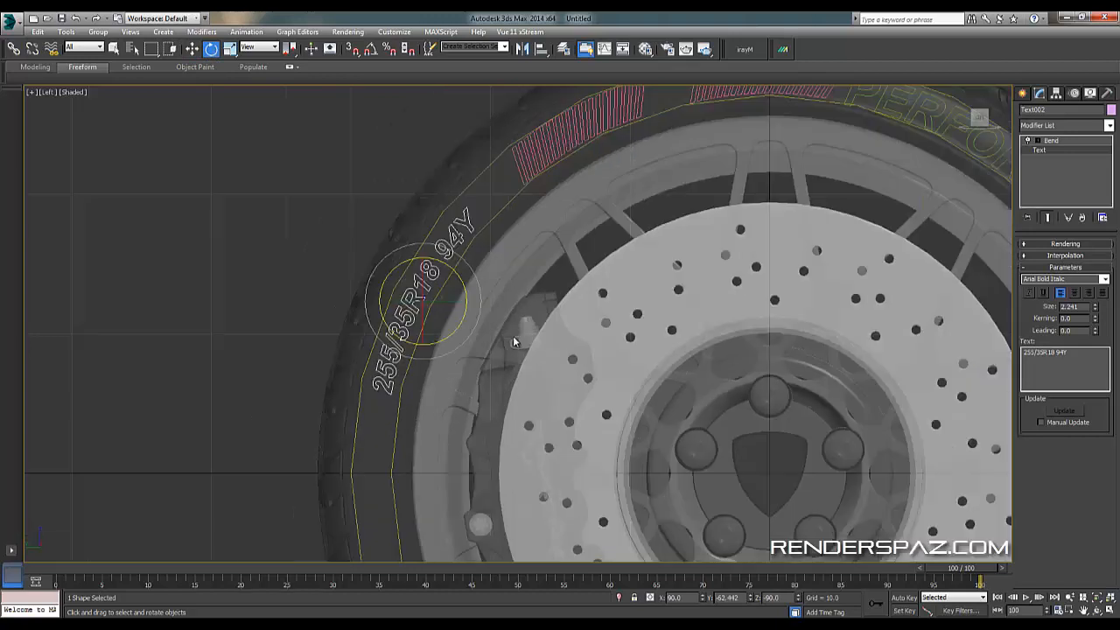
Nudge the tire-size text slightly down and outward, and fine-tune its rotation counterclockwise by under one degree.
{"action": "left_click", "coordinate": [191, 48]}
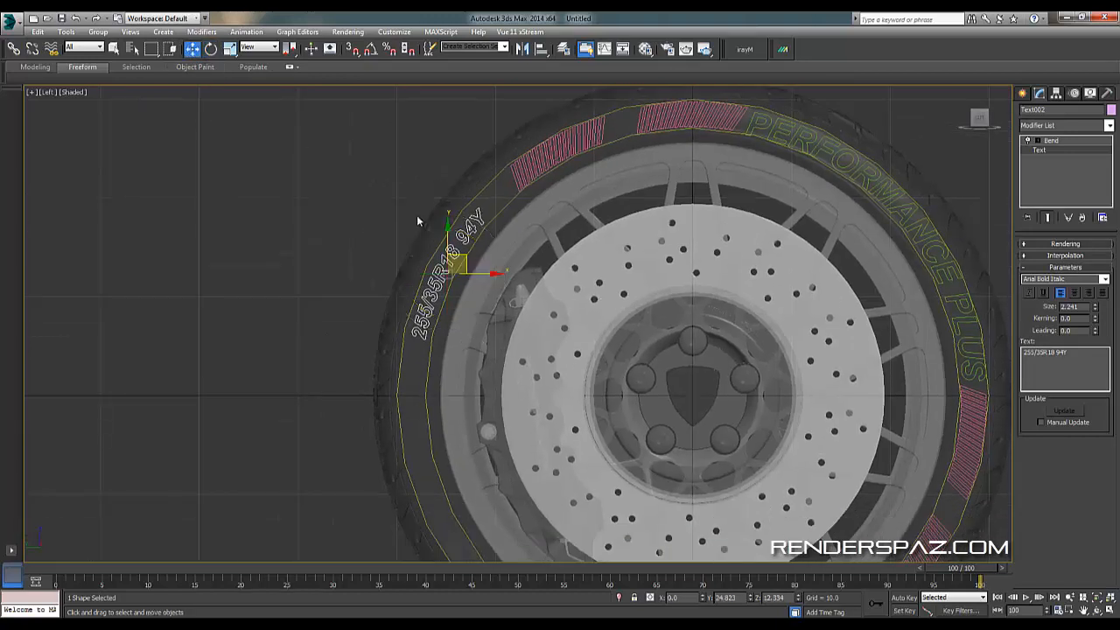
{"action": "left_click_drag", "start_coordinate": [457, 265], "coordinate": [454, 266]}
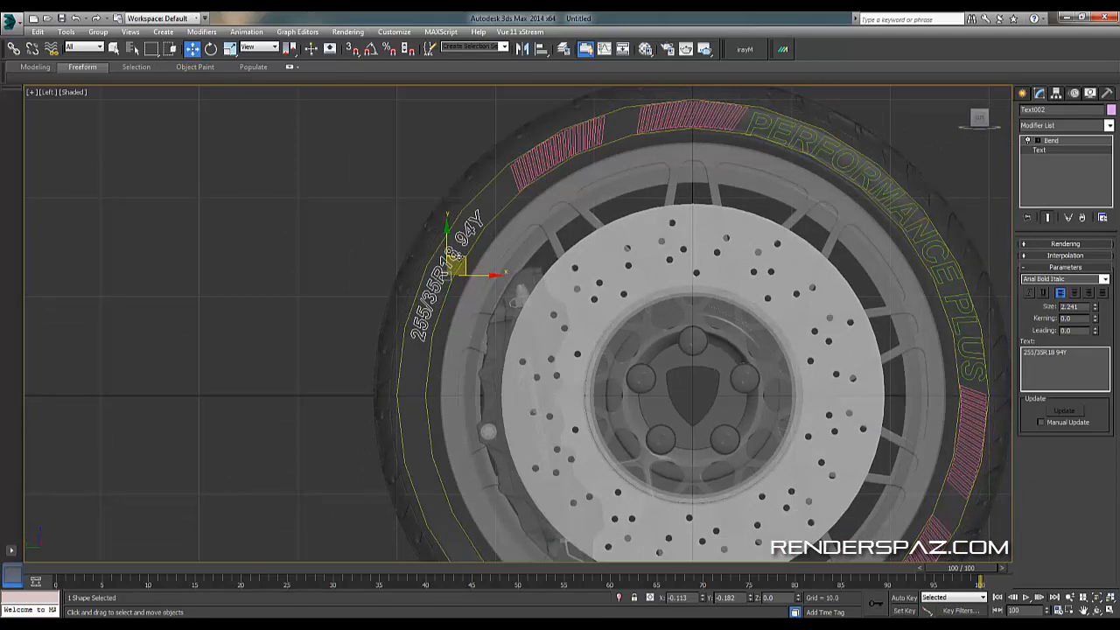
{"action": "left_click", "coordinate": [211, 49]}
{"action": "left_click_drag", "start_coordinate": [477, 242], "coordinate": [478, 243]}
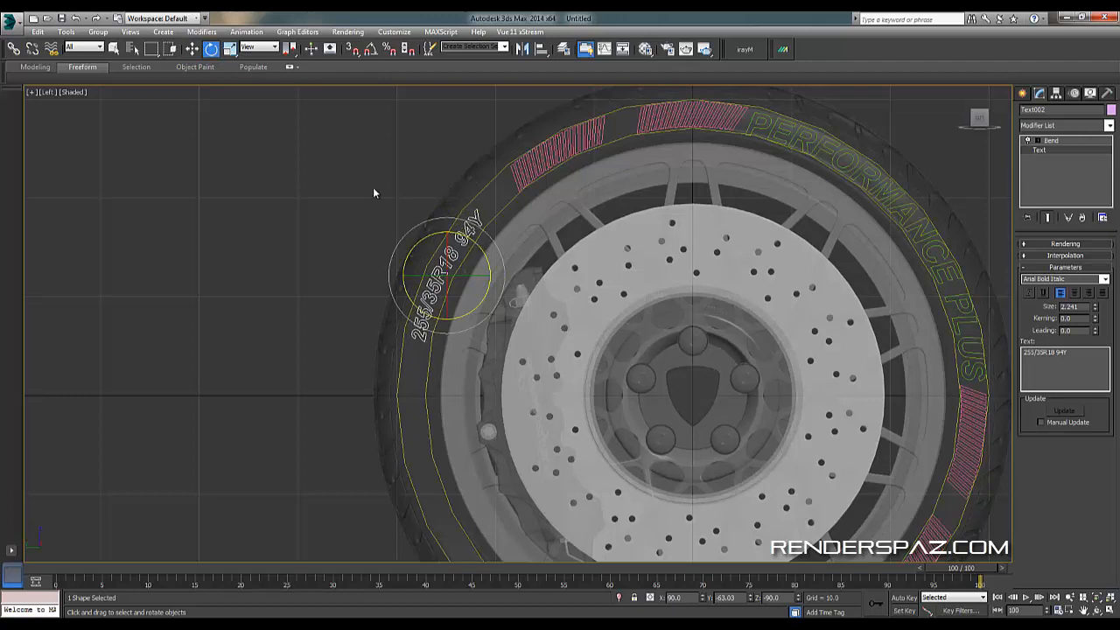
Convert the bent 255/35R18 94Y tire-size text to an Editable Spline.
{"action": "left_click", "coordinate": [372, 187]}
{"action": "left_click", "coordinate": [440, 262]}
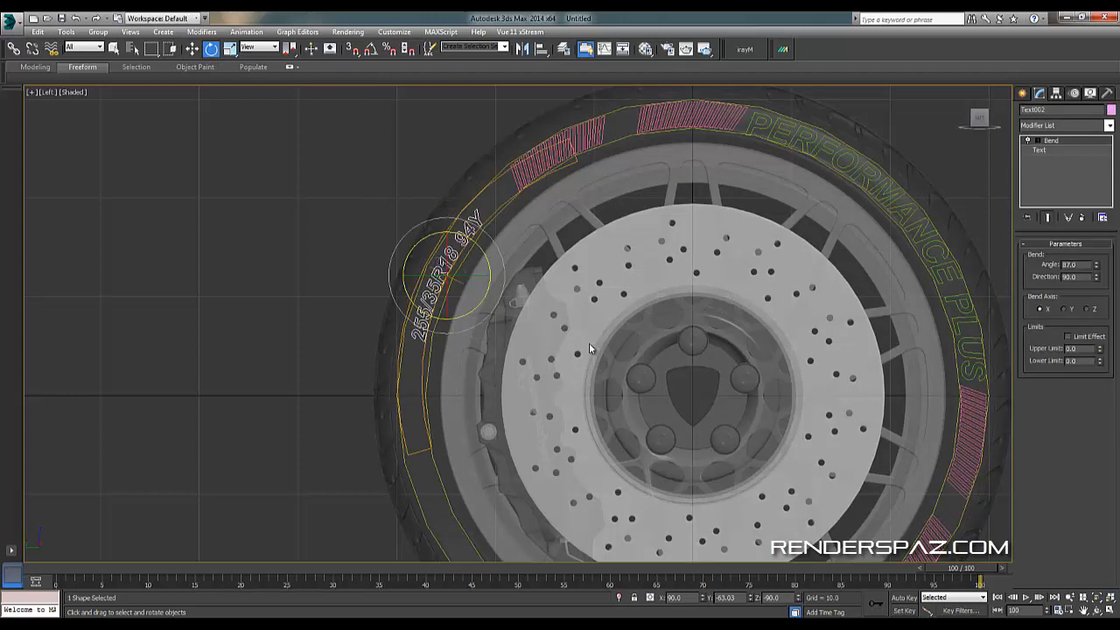
{"action": "left_click", "coordinate": [329, 189]}
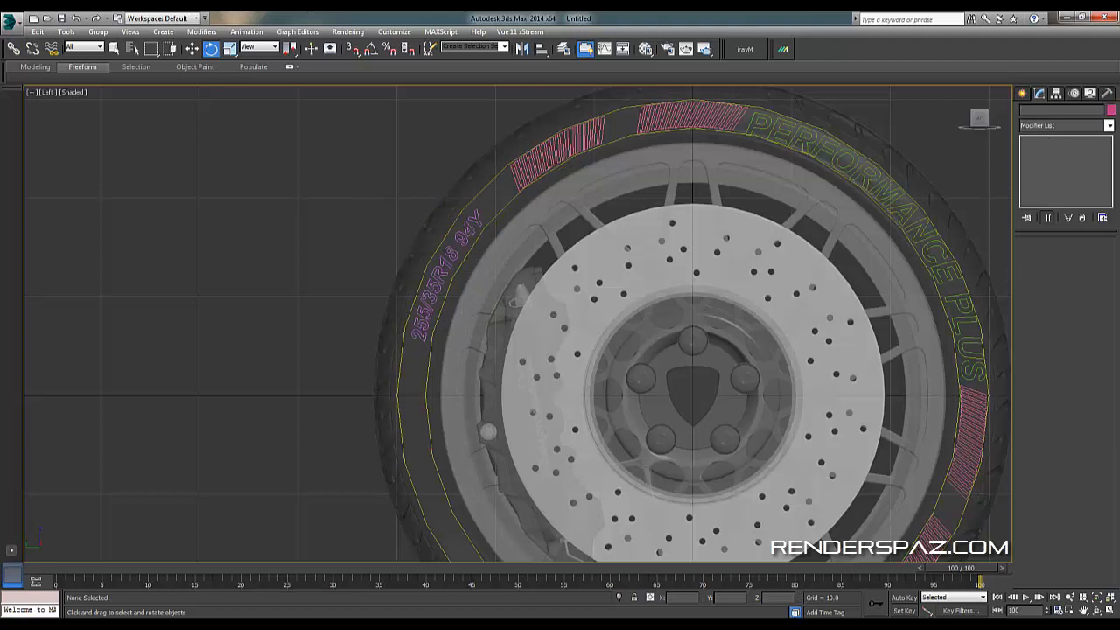
{"action": "scroll", "coordinate": [525, 258], "scroll_direction": "up", "scroll_amount": 3}
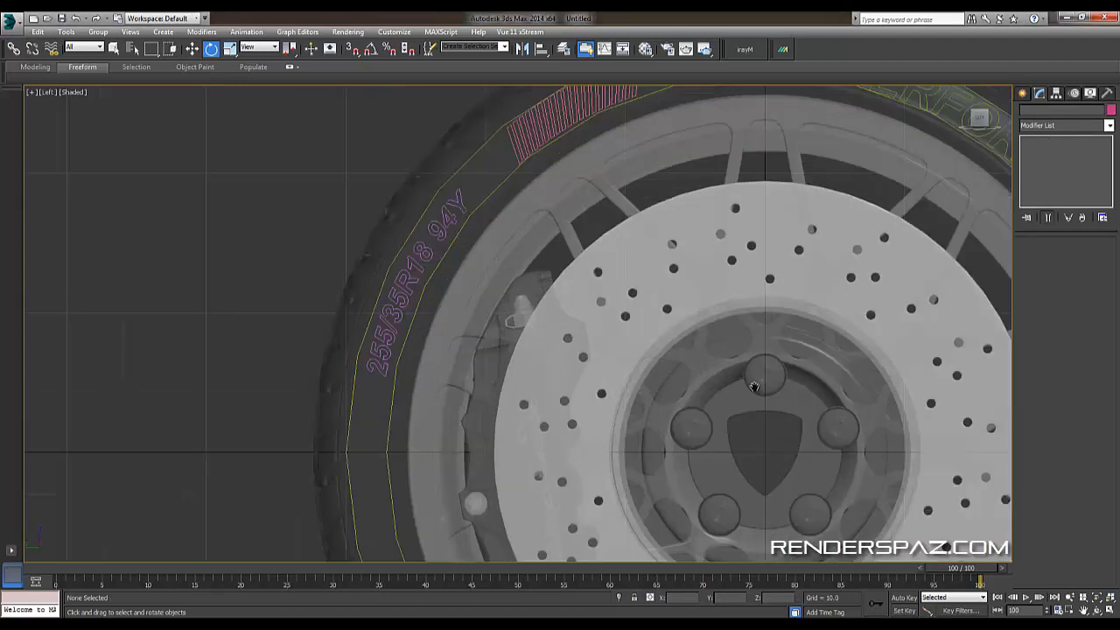
{"action": "middle_click_drag", "start_coordinate": [750, 382], "coordinate": [726, 391]}
{"action": "left_click", "coordinate": [376, 308]}
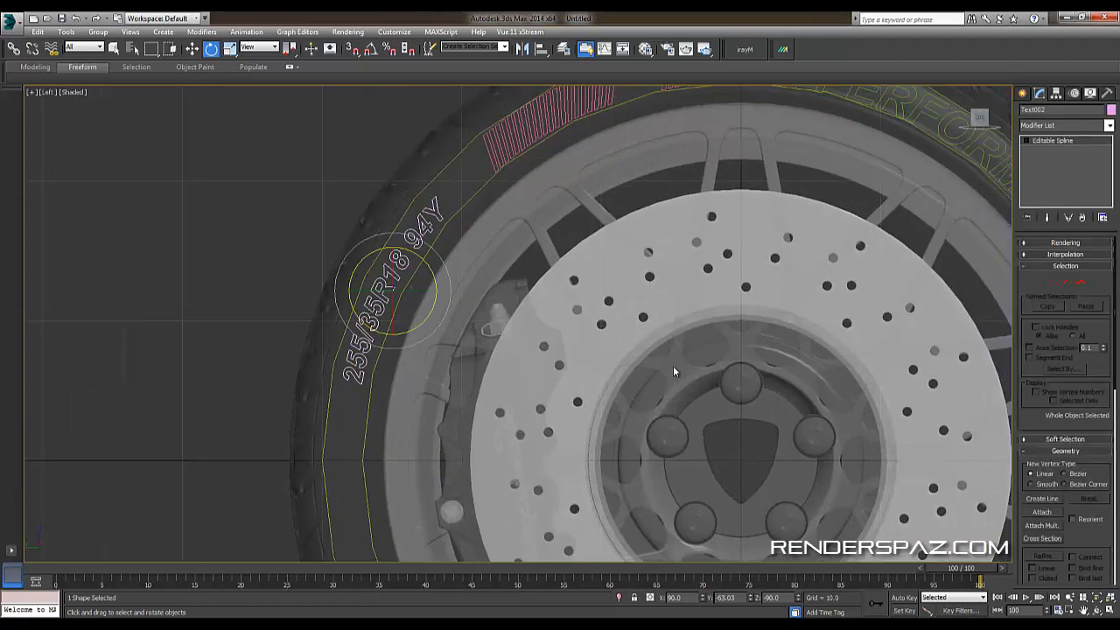
{"action": "left_click", "coordinate": [707, 382]}
Attach the lower-right stripe block and the PERFORMANCE PLUS lettering to the stripe block just below the word PLUS.
{"action": "scroll", "coordinate": [707, 383], "scroll_direction": "down", "scroll_amount": 2}
{"action": "middle_click_drag", "start_coordinate": [725, 356], "coordinate": [560, 344]}
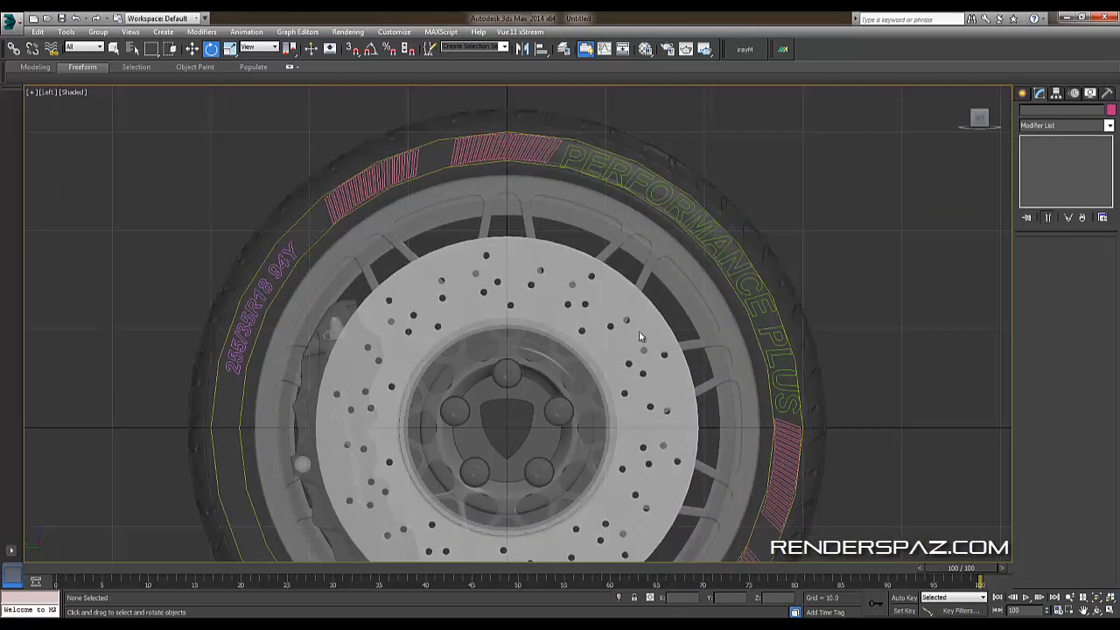
{"action": "middle_click_drag", "start_coordinate": [739, 362], "coordinate": [702, 415]}
{"action": "scroll", "coordinate": [718, 335], "scroll_direction": "down", "scroll_amount": 2}
{"action": "left_click", "coordinate": [744, 429]}
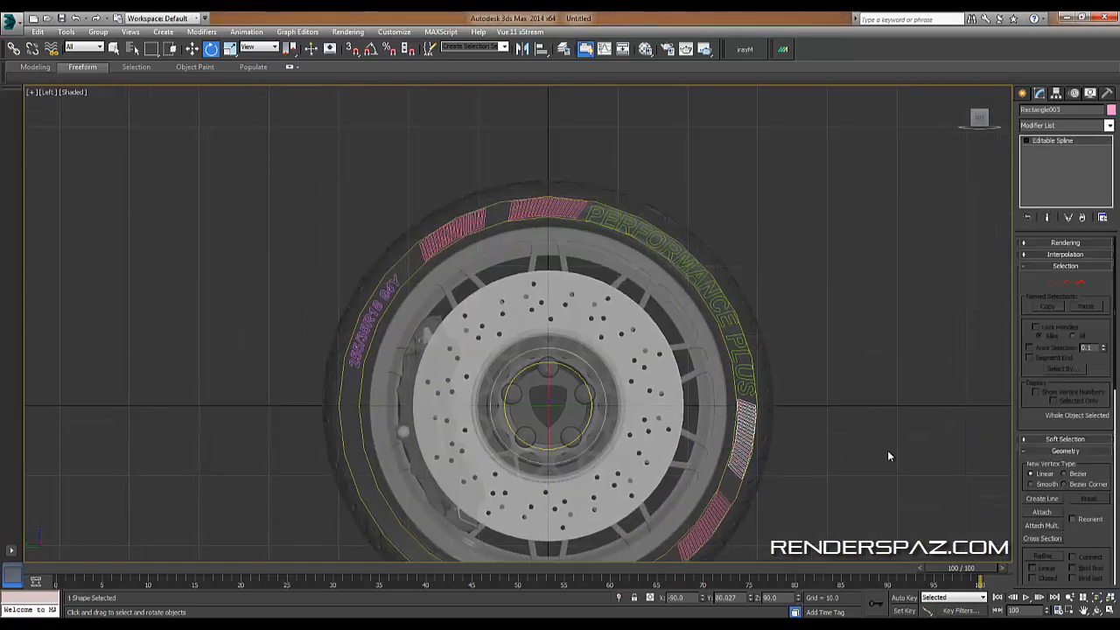
{"action": "left_click", "coordinate": [1042, 512]}
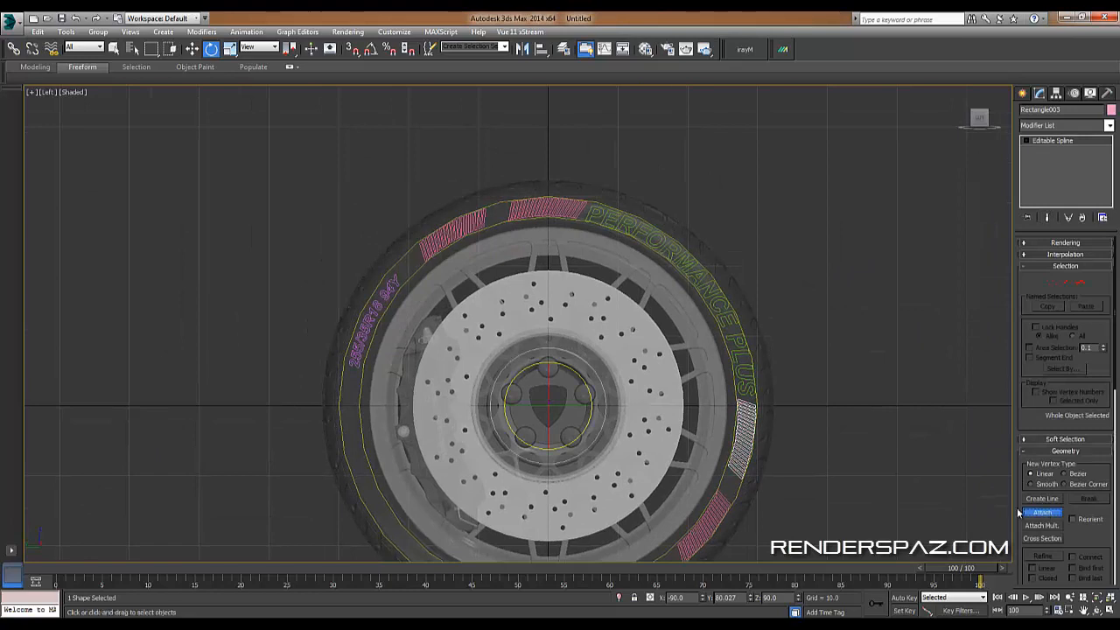
{"action": "left_click", "coordinate": [746, 347]}
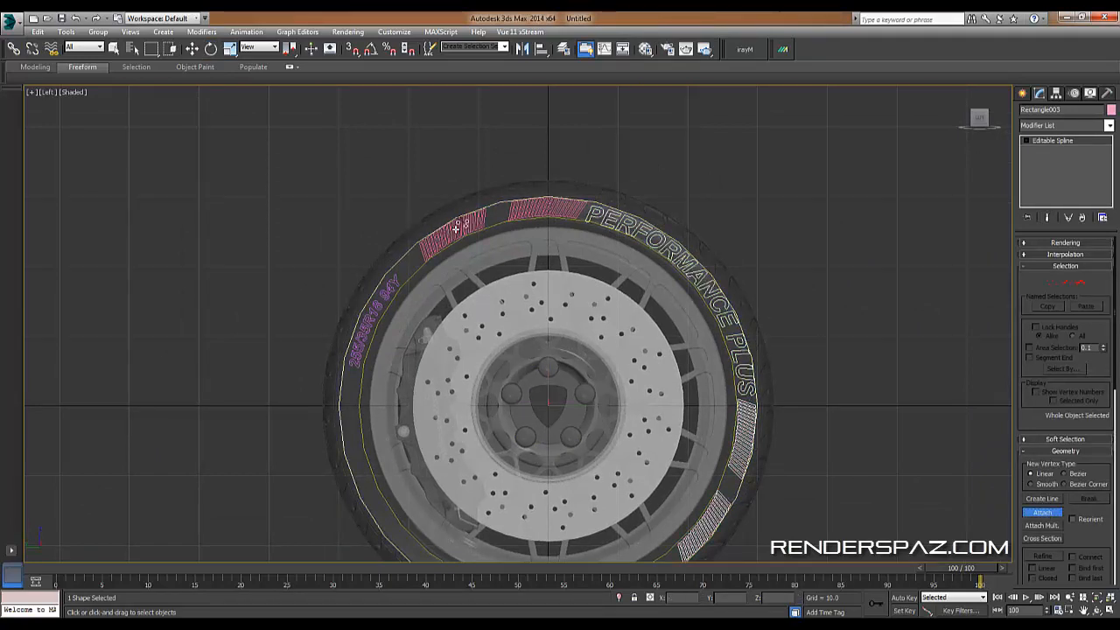
Attach the two upper stripe blocks and the tire-size text to the same spline, leaving the guide circles separate, and finish attaching.
{"action": "left_click", "coordinate": [456, 227]}
{"action": "left_click", "coordinate": [550, 212]}
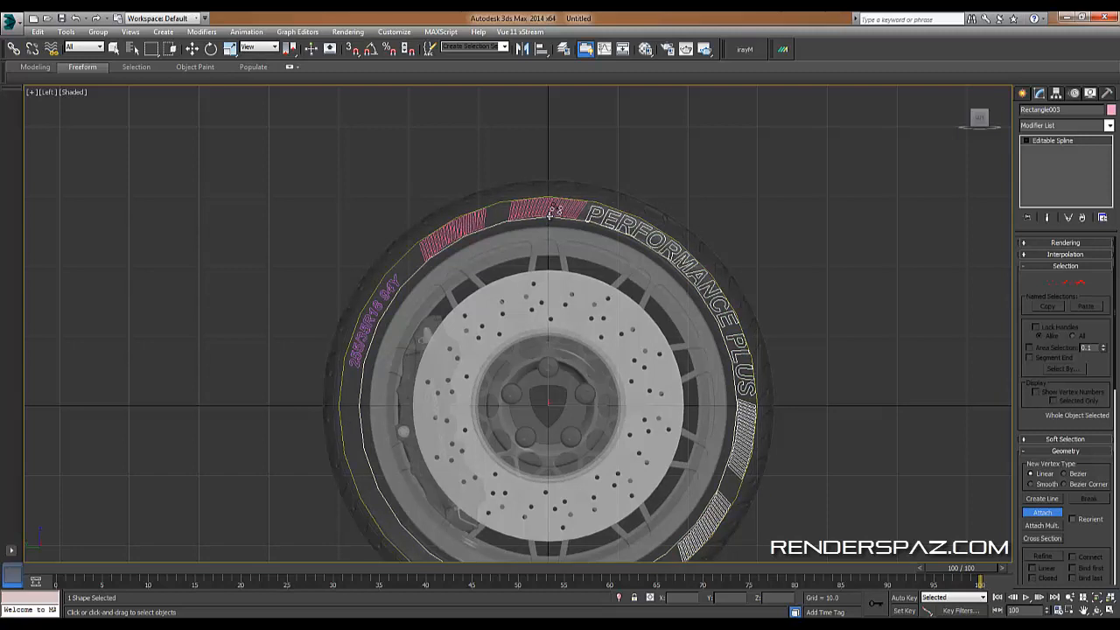
{"action": "left_click", "coordinate": [549, 213]}
{"action": "left_click", "coordinate": [462, 220]}
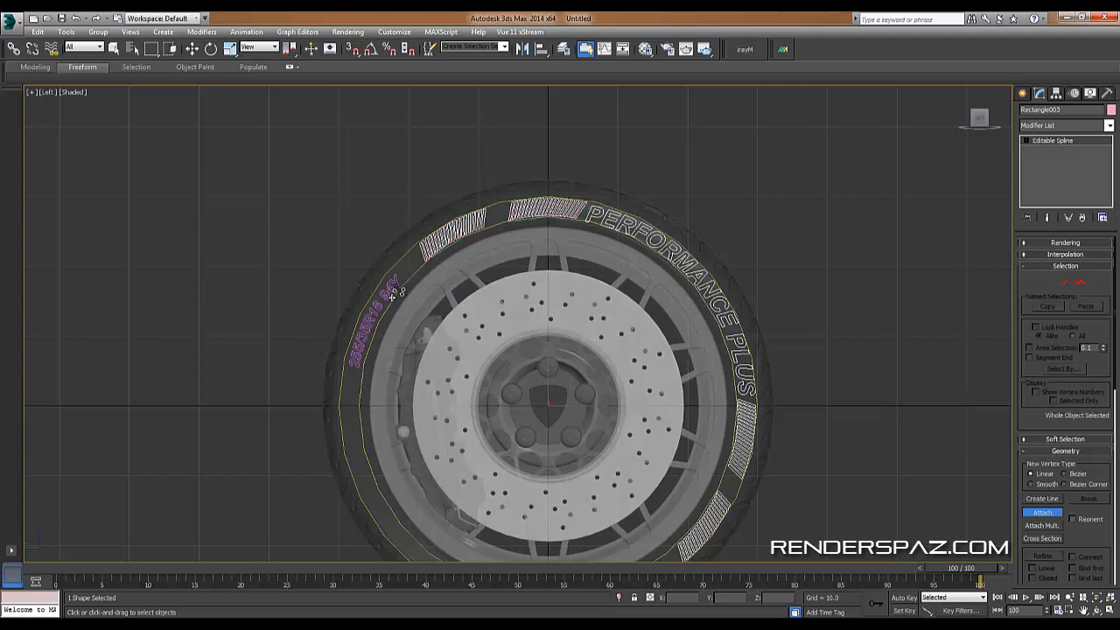
{"action": "left_click", "coordinate": [393, 292]}
{"action": "middle_click_drag", "start_coordinate": [528, 405], "coordinate": [439, 348]}
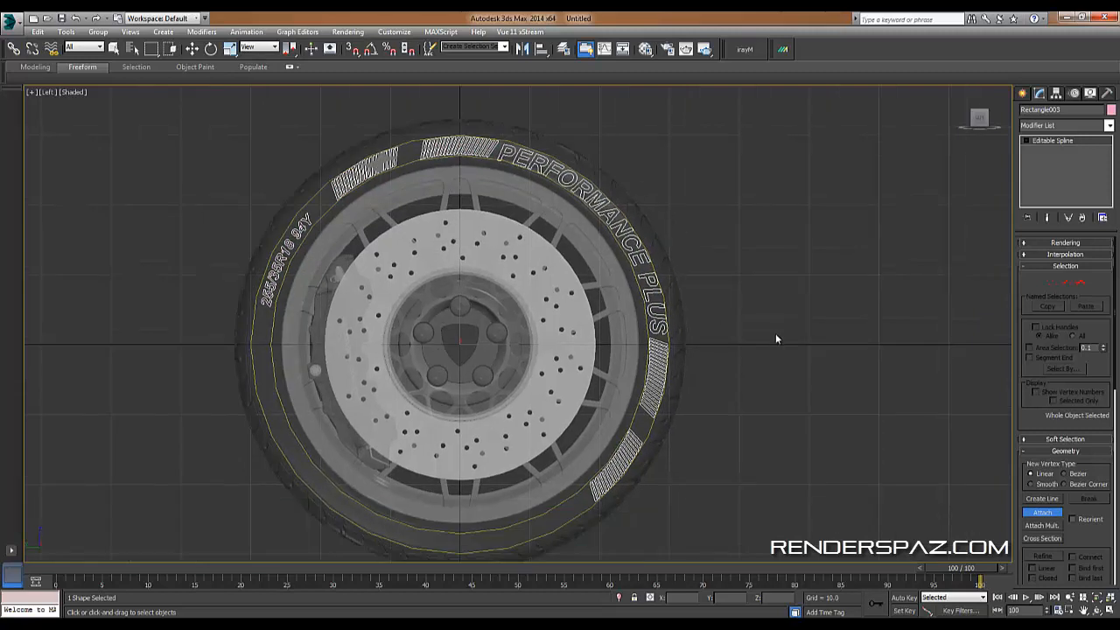
{"action": "middle_click_drag", "start_coordinate": [770, 390], "coordinate": [833, 427]}
{"action": "key", "text": "w"}
{"action": "left_click", "coordinate": [864, 343]}
{"action": "left_click", "coordinate": [787, 355]}
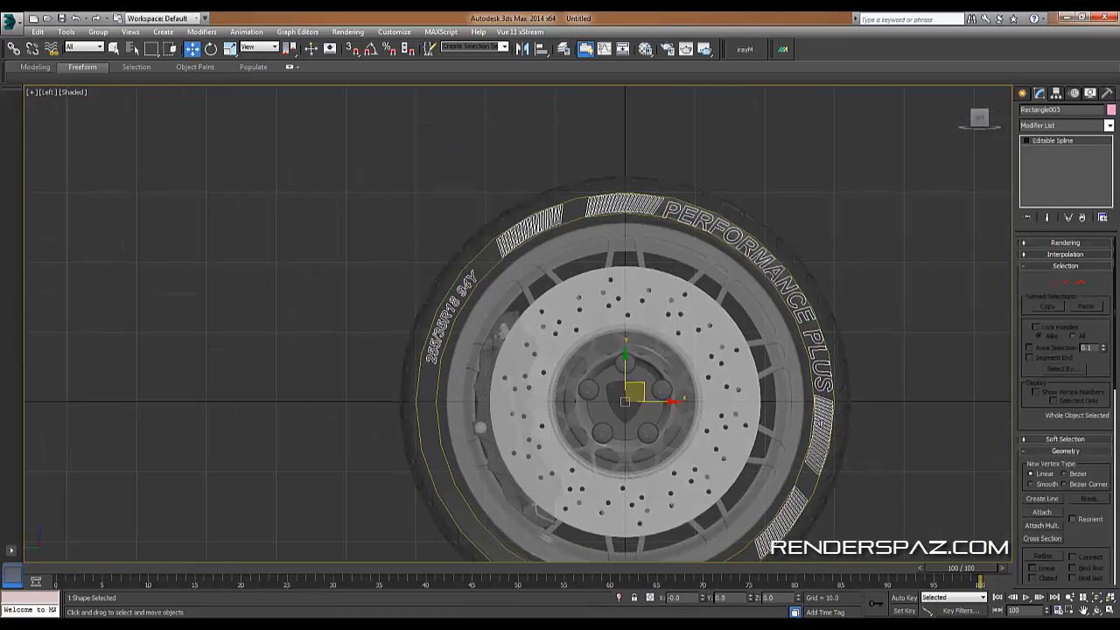
Enable the combined lettering spline in the renderer and viewport, and set its radial thickness to 0.04.
{"action": "scroll", "coordinate": [766, 368], "scroll_direction": "up", "scroll_amount": 3}
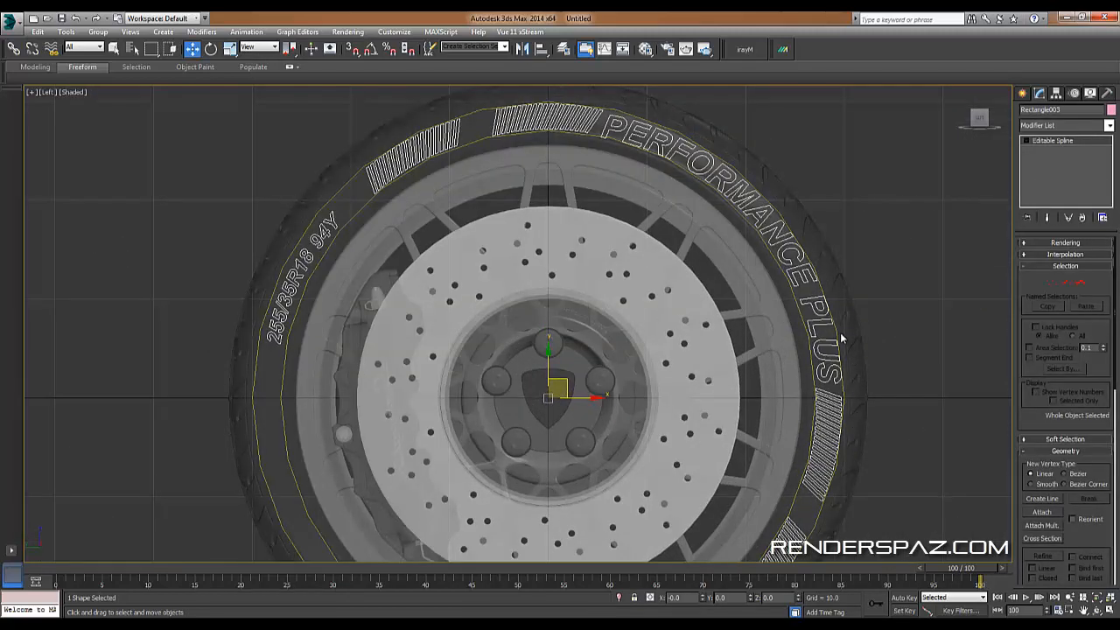
{"action": "left_click", "coordinate": [1064, 244]}
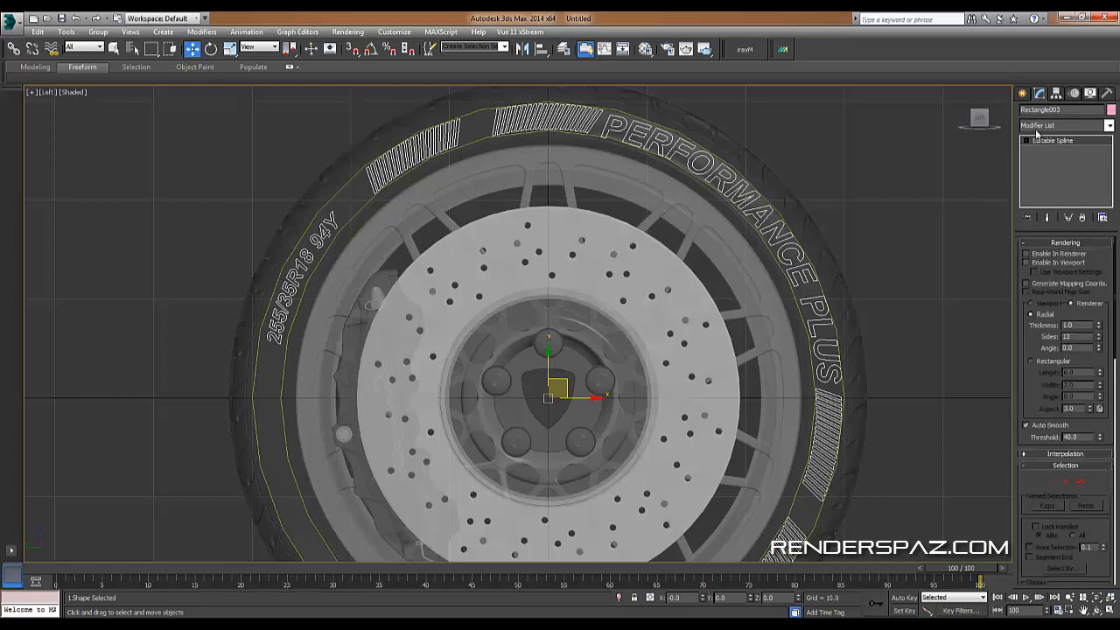
{"action": "left_click", "coordinate": [1044, 255]}
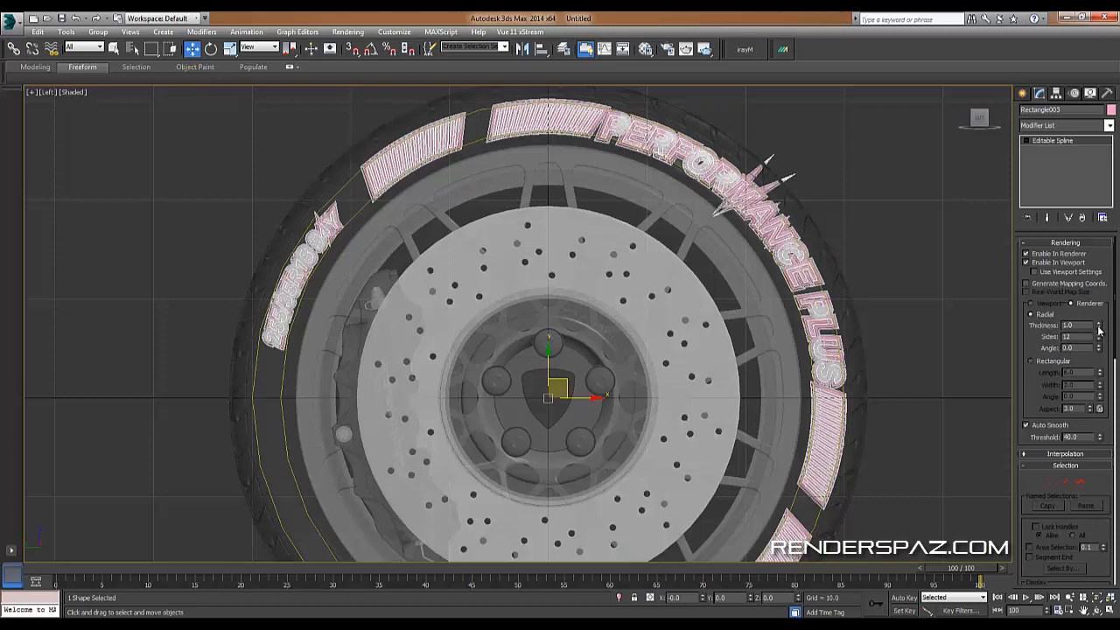
{"action": "left_click_drag", "start_coordinate": [1101, 334], "coordinate": [1101, 409]}
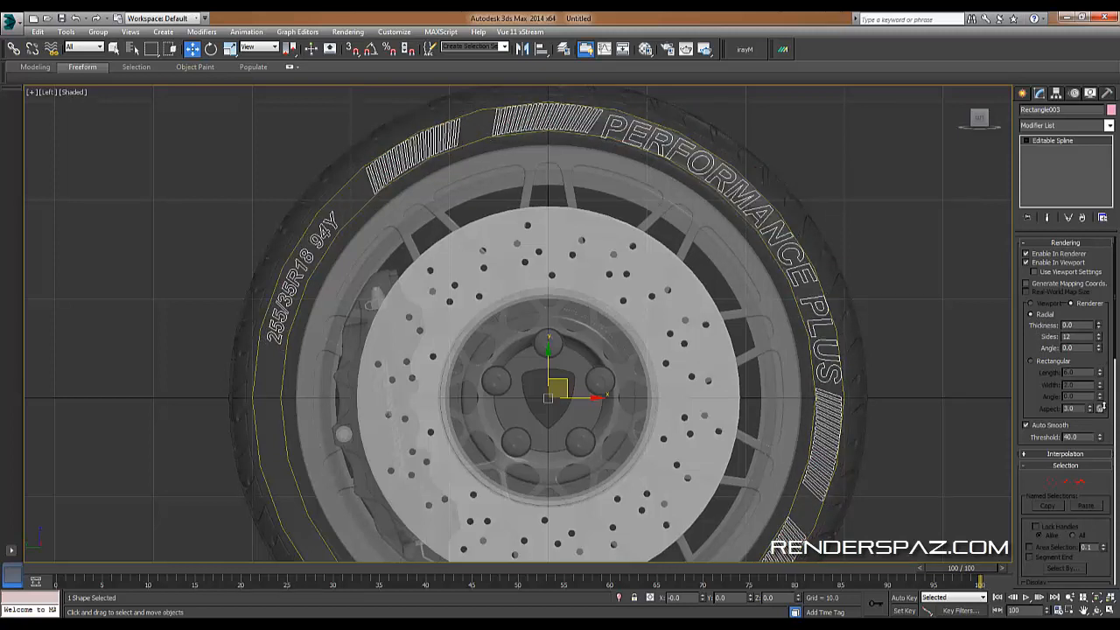
{"action": "double_click", "coordinate": [1085, 323]}
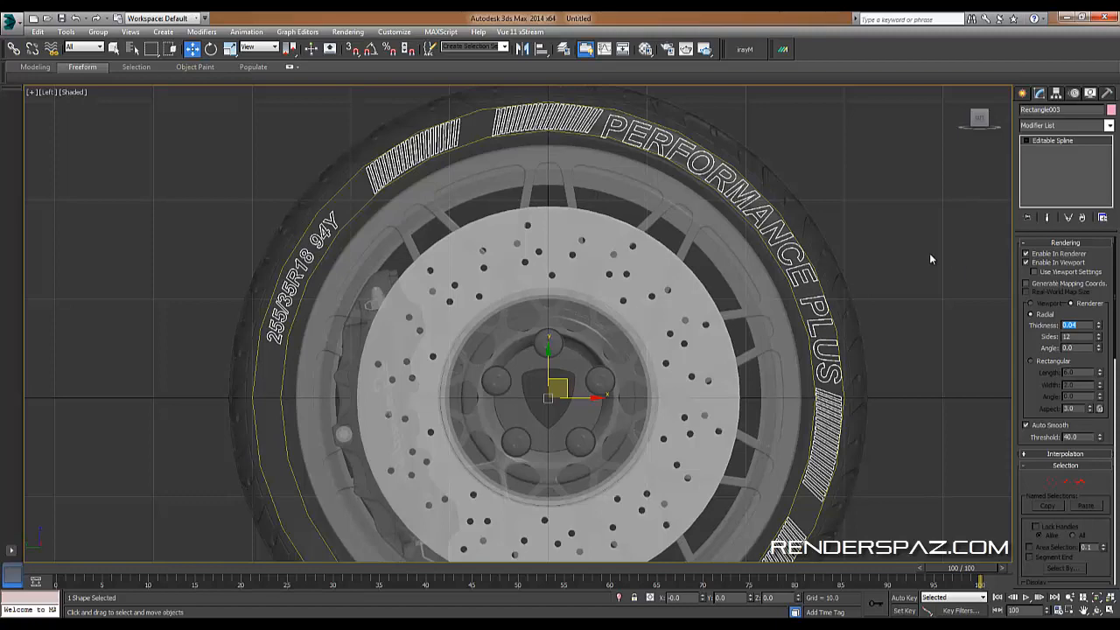
Check the outline of the letters in PLUS up close and set the spline's radial thickness to 0.08.
{"action": "left_click", "coordinate": [893, 241]}
{"action": "scroll", "coordinate": [887, 252], "scroll_direction": "up", "scroll_amount": 6}
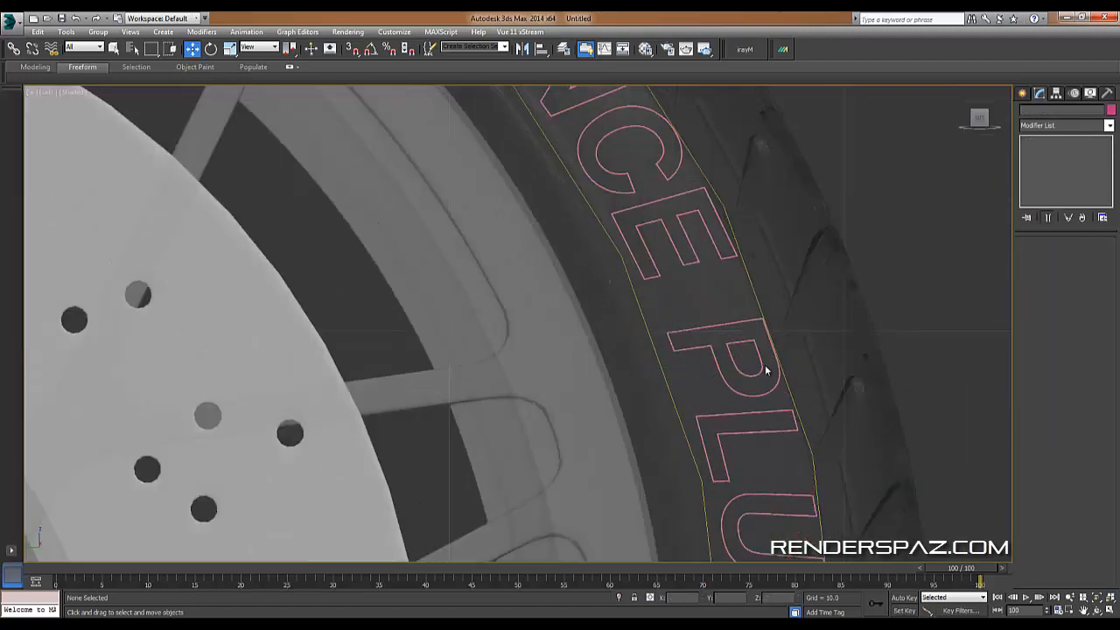
{"action": "left_click", "coordinate": [758, 359]}
{"action": "scroll", "coordinate": [758, 359], "scroll_direction": "up", "scroll_amount": 5}
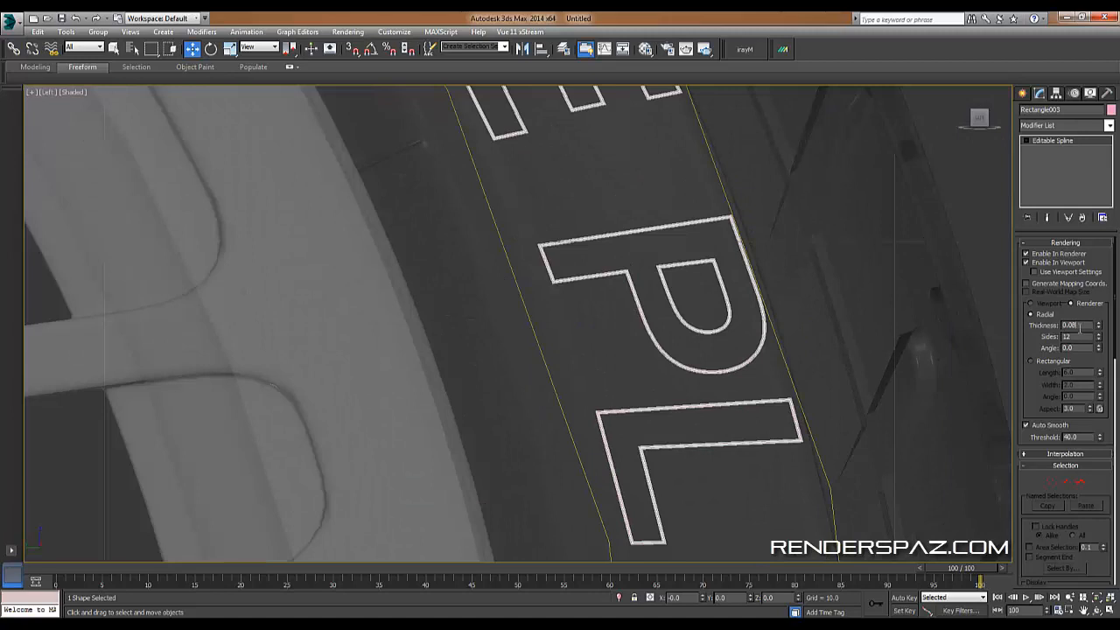
{"action": "key", "text": "Return"}
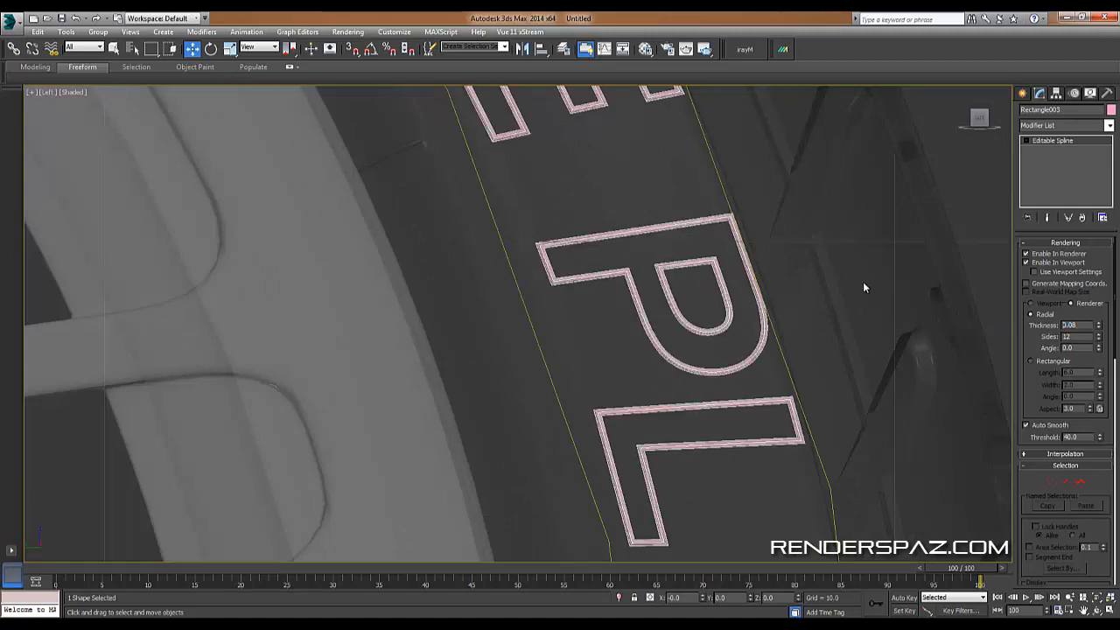
Increase the lettering spline's radial thickness to 0.1.
{"action": "left_click", "coordinate": [863, 281]}
{"action": "scroll", "coordinate": [863, 281], "scroll_direction": "down", "scroll_amount": 2}
{"action": "left_click", "coordinate": [769, 369]}
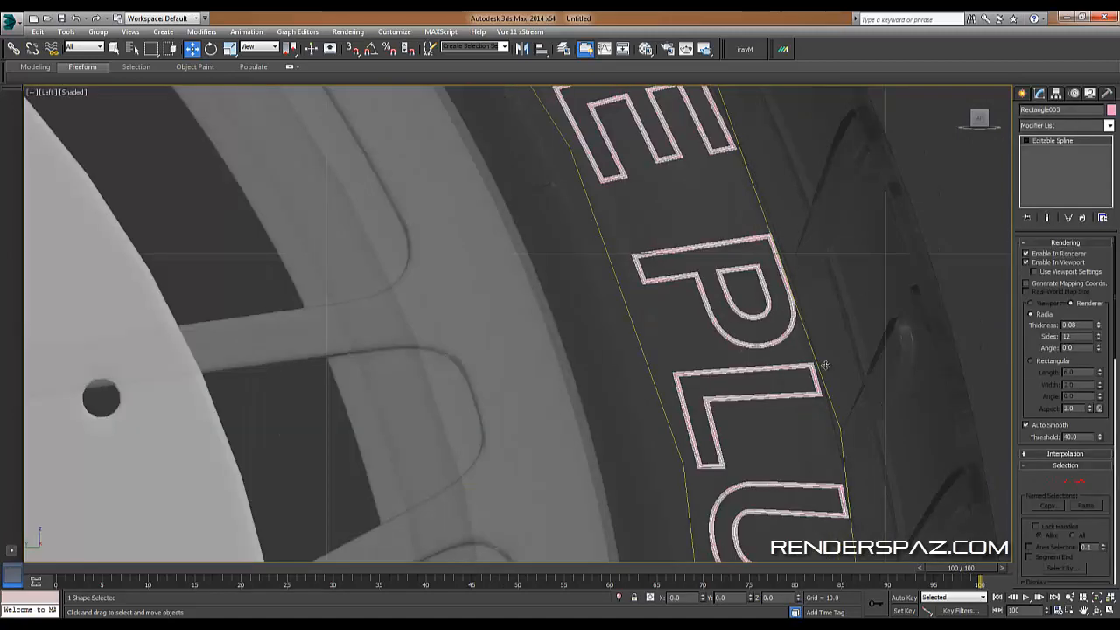
{"action": "scroll", "coordinate": [1002, 360], "scroll_direction": "up", "scroll_amount": 3}
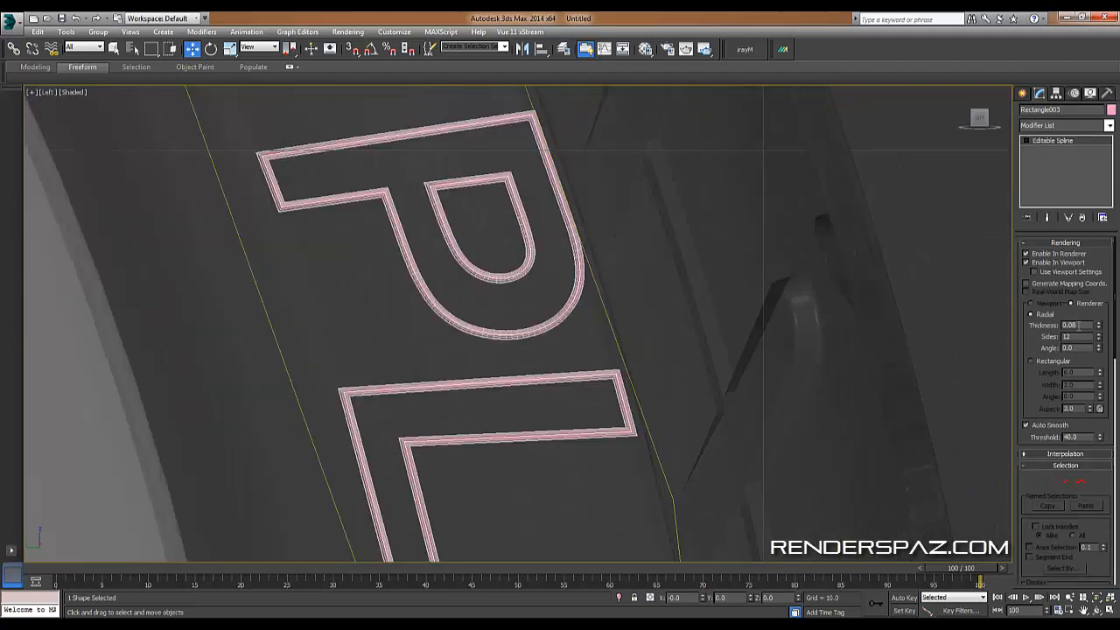
{"action": "key", "text": "Return"}
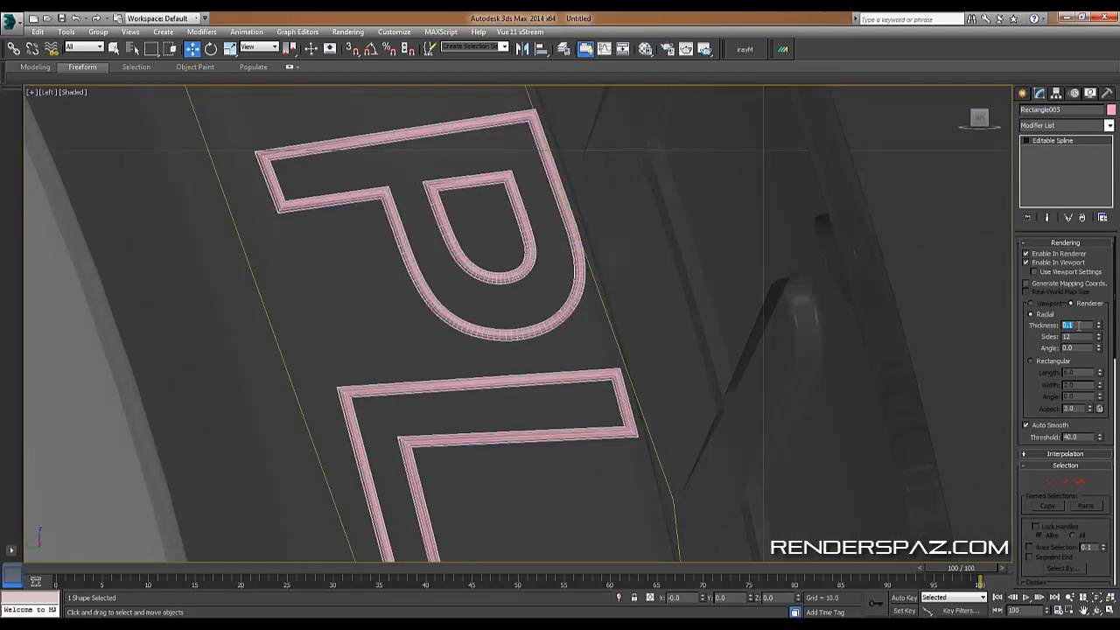
Examine the thickened outlines of the lettering and stripe blocks around the tire sidewall.
{"action": "left_click", "coordinate": [713, 281]}
{"action": "scroll", "coordinate": [708, 281], "scroll_direction": "down", "scroll_amount": 4}
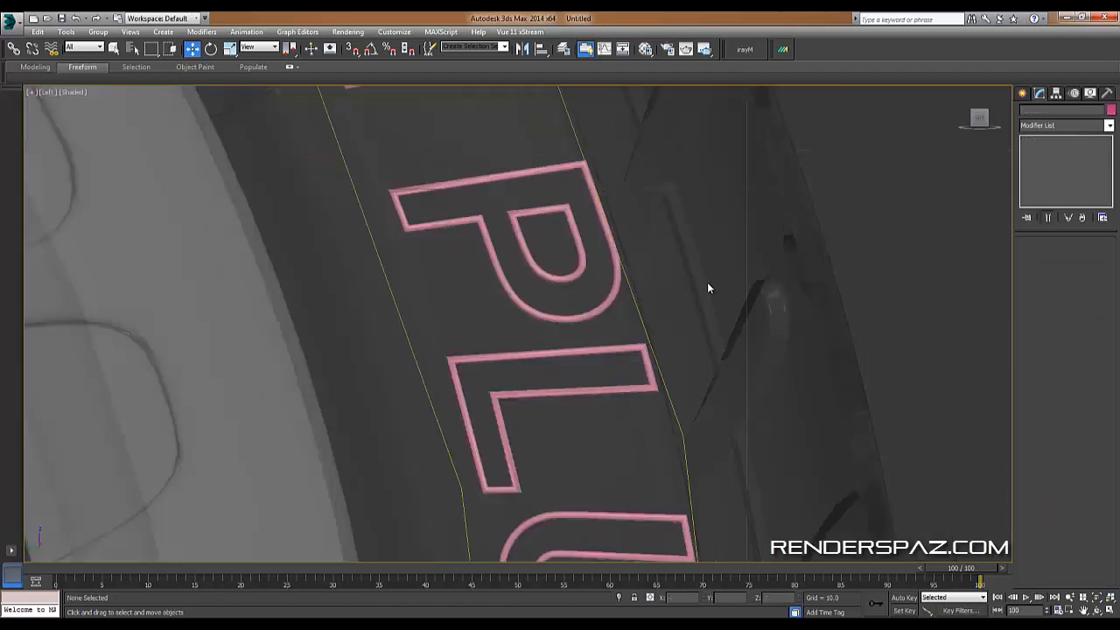
{"action": "middle_click_drag", "start_coordinate": [660, 520], "coordinate": [658, 402]}
{"action": "scroll", "coordinate": [658, 402], "scroll_direction": "down", "scroll_amount": 1}
{"action": "scroll", "coordinate": [656, 451], "scroll_direction": "down", "scroll_amount": 1}
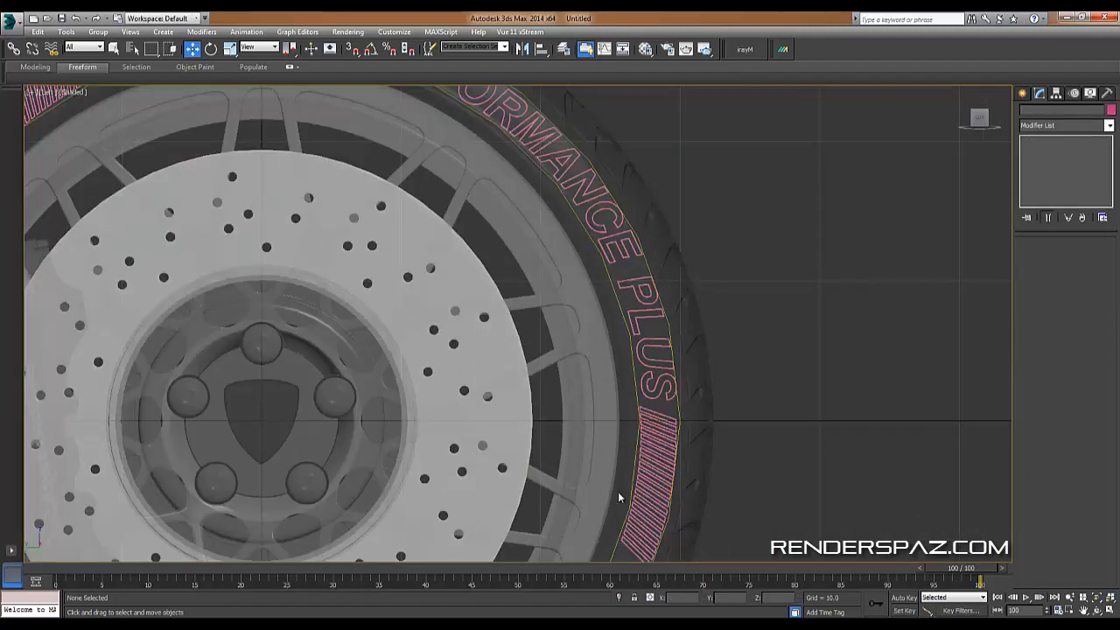
{"action": "middle_click_drag", "start_coordinate": [583, 528], "coordinate": [617, 388]}
{"action": "scroll", "coordinate": [614, 405], "scroll_direction": "down", "scroll_amount": 1}
{"action": "scroll", "coordinate": [614, 405], "scroll_direction": "up", "scroll_amount": 5}
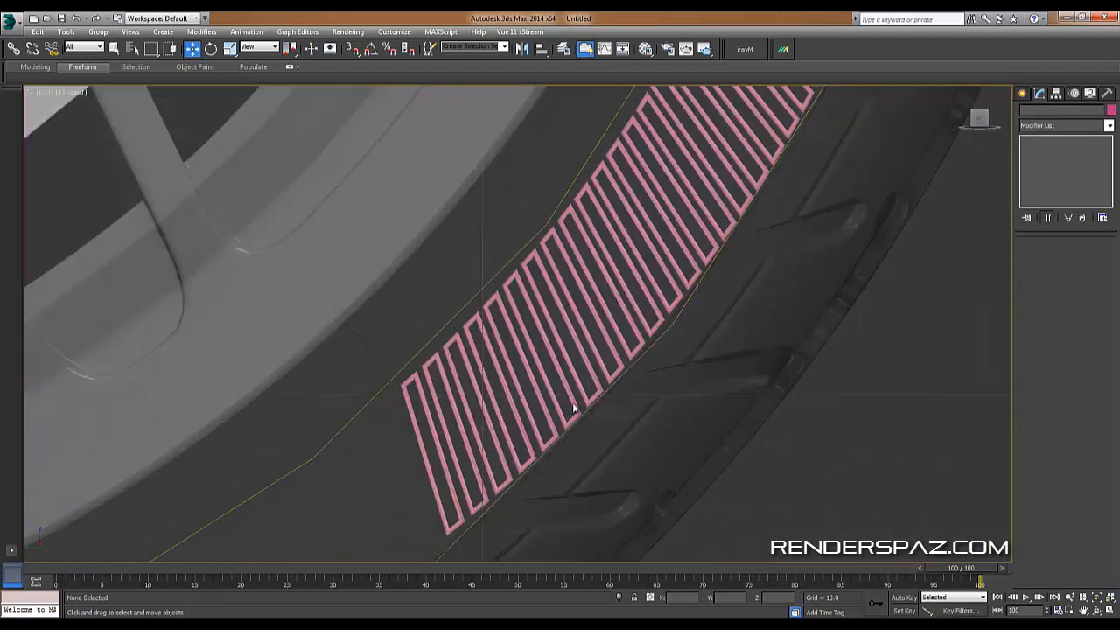
{"action": "left_click", "coordinate": [606, 357]}
{"action": "scroll", "coordinate": [627, 385], "scroll_direction": "up", "scroll_amount": 3}
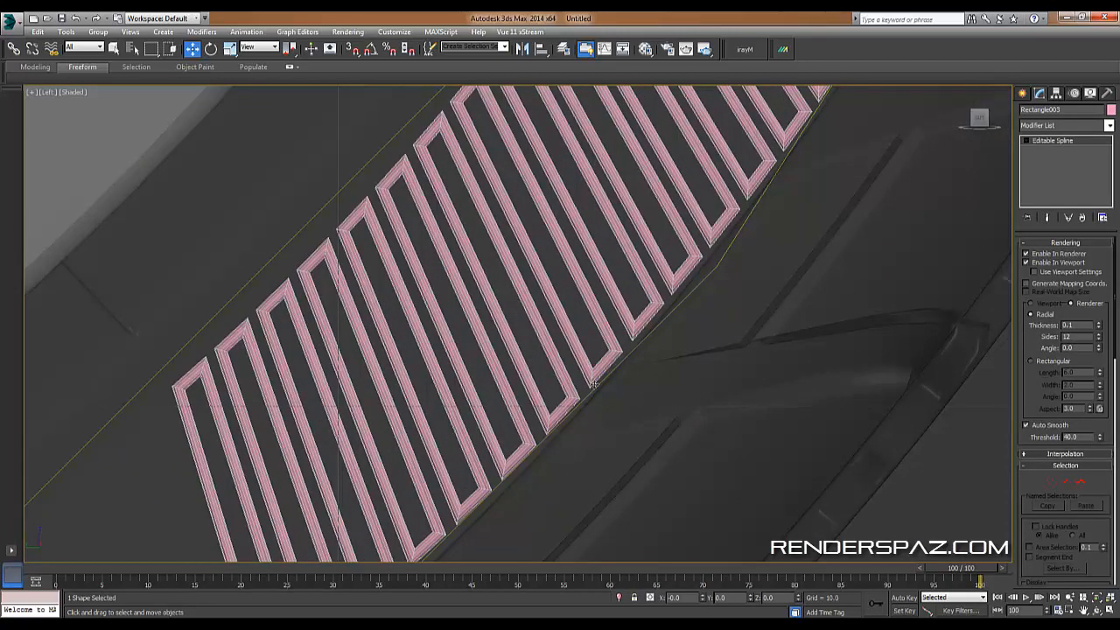
{"action": "middle_click_drag", "start_coordinate": [595, 383], "coordinate": [784, 287]}
{"action": "middle_click_drag", "start_coordinate": [525, 316], "coordinate": [513, 406]}
{"action": "scroll", "coordinate": [492, 225], "scroll_direction": "down", "scroll_amount": 7}
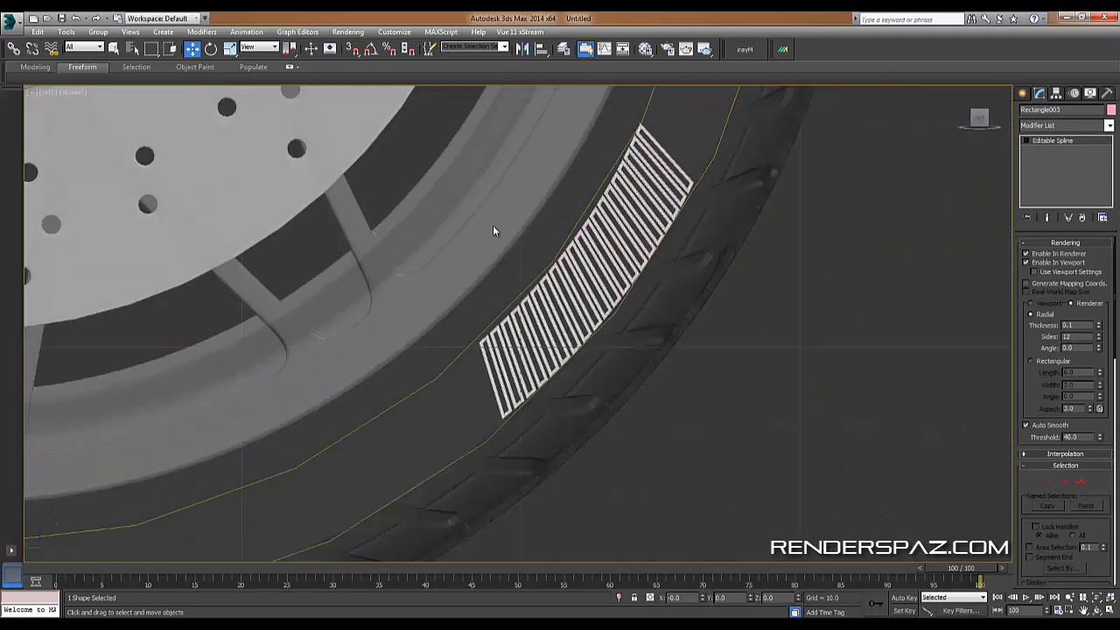
{"action": "middle_click_drag", "start_coordinate": [440, 214], "coordinate": [582, 326]}
{"action": "middle_click_drag", "start_coordinate": [377, 177], "coordinate": [480, 348]}
{"action": "scroll", "coordinate": [392, 222], "scroll_direction": "down", "scroll_amount": 4}
{"action": "middle_click_drag", "start_coordinate": [487, 156], "coordinate": [538, 292]}
{"action": "scroll", "coordinate": [537, 291], "scroll_direction": "up", "scroll_amount": 4}
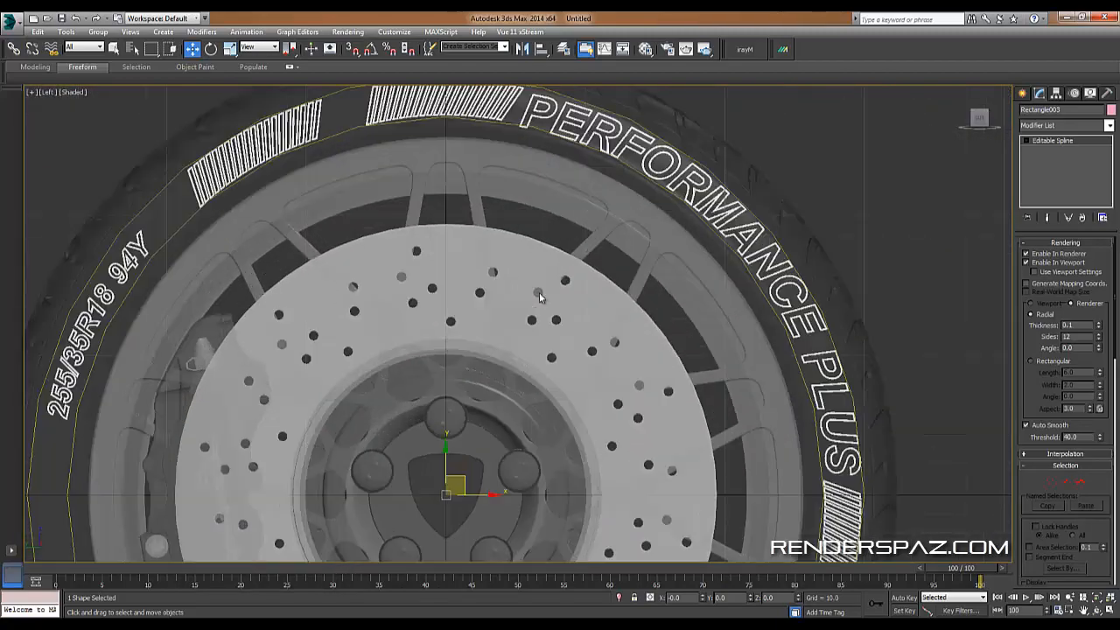
{"action": "middle_click_drag", "start_coordinate": [514, 245], "coordinate": [515, 255]}
{"action": "scroll", "coordinate": [515, 255], "scroll_direction": "down", "scroll_amount": 2}
Turn the unused 07 - Default material slot into a VRayLightMtl material.
{"action": "key", "text": "m"}
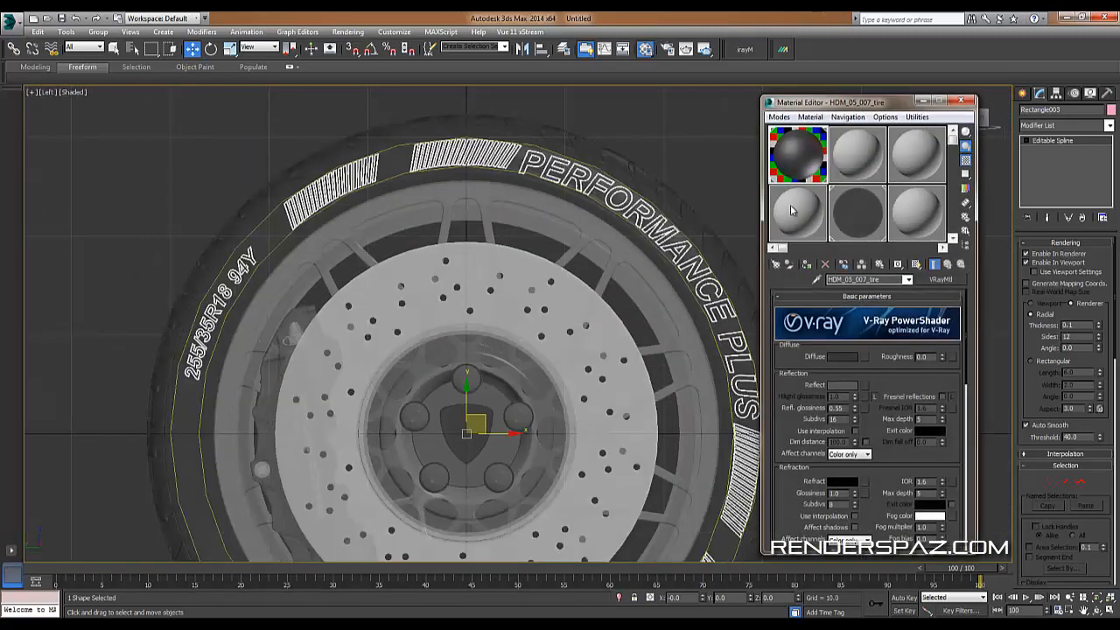
{"action": "left_click", "coordinate": [775, 264]}
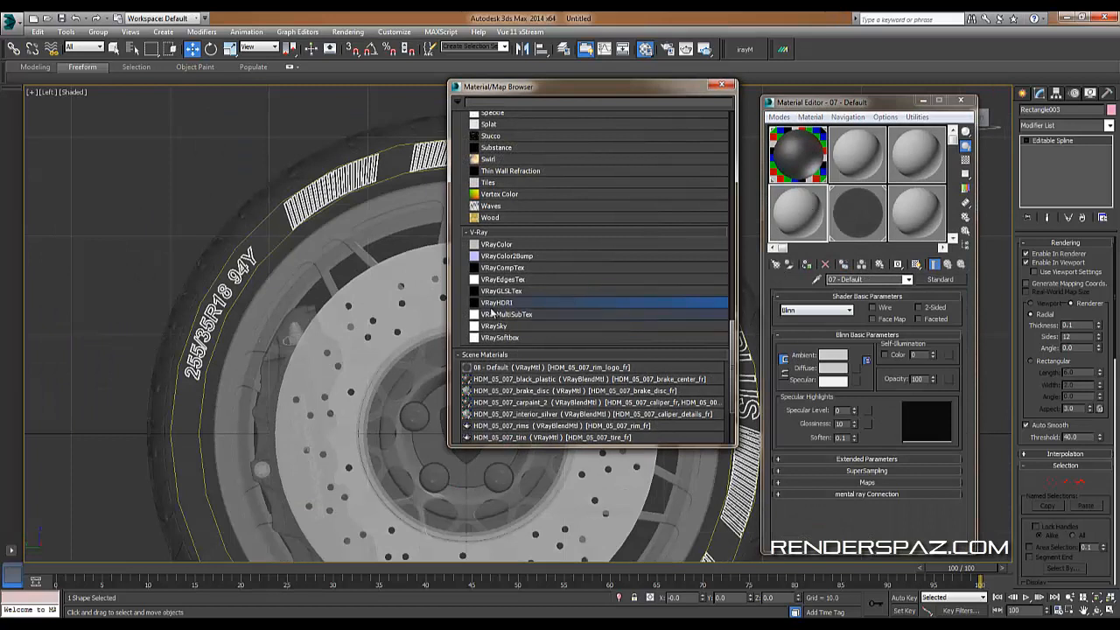
{"action": "scroll", "coordinate": [525, 263], "scroll_direction": "up", "scroll_amount": 4}
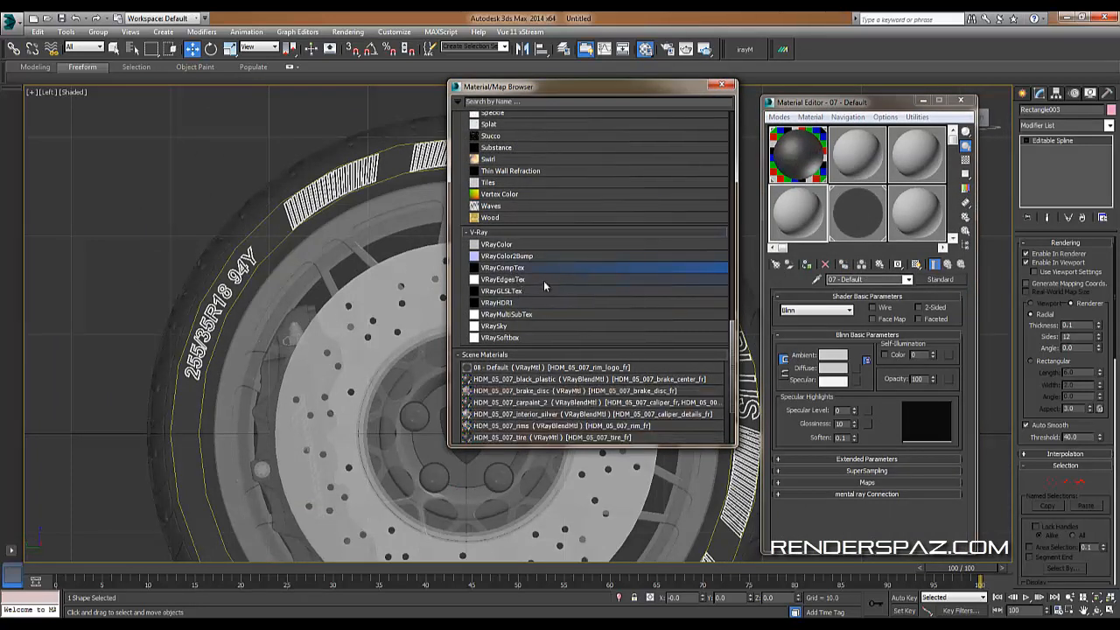
{"action": "scroll", "coordinate": [537, 273], "scroll_direction": "up", "scroll_amount": 3}
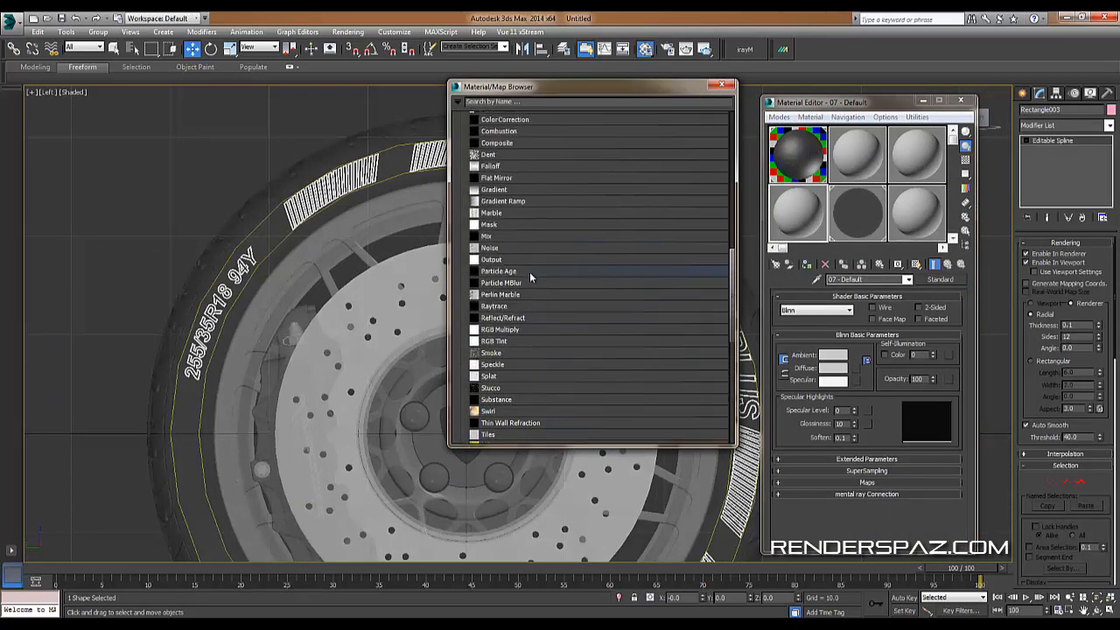
{"action": "scroll", "coordinate": [532, 271], "scroll_direction": "down", "scroll_amount": 2}
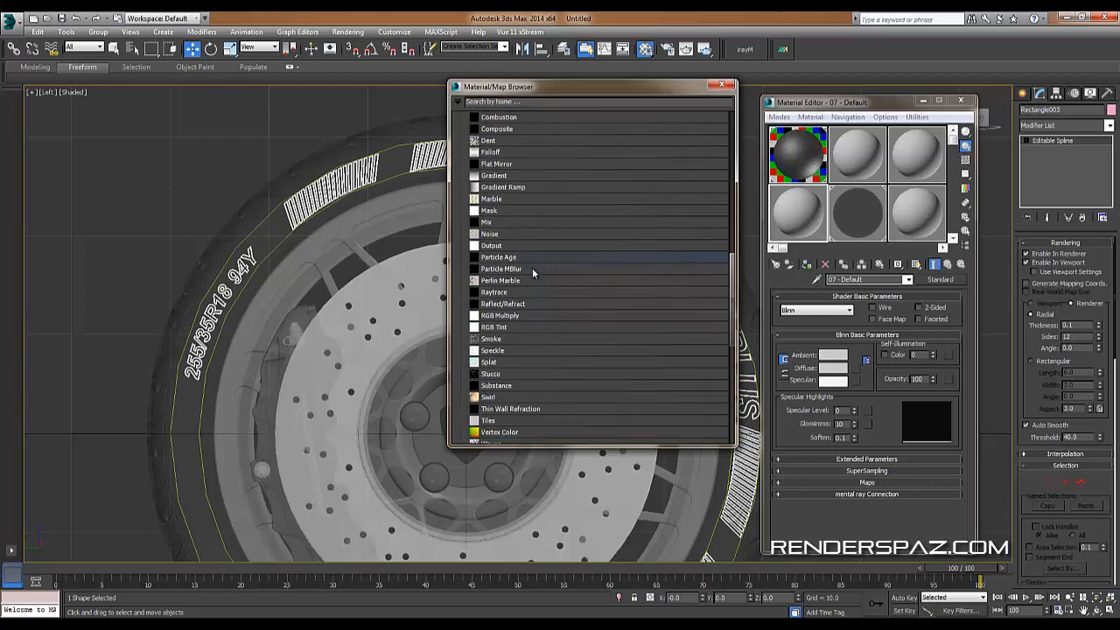
{"action": "scroll", "coordinate": [534, 273], "scroll_direction": "down", "scroll_amount": 3}
{"action": "scroll", "coordinate": [533, 287], "scroll_direction": "down", "scroll_amount": 5}
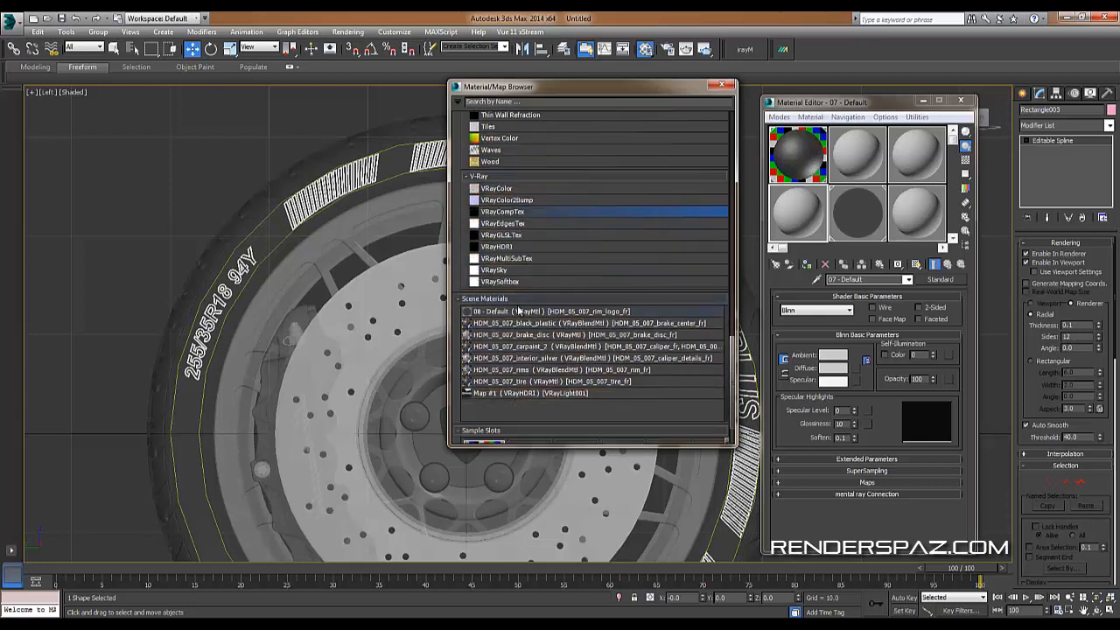
{"action": "scroll", "coordinate": [516, 291], "scroll_direction": "up", "scroll_amount": 4}
{"action": "scroll", "coordinate": [512, 290], "scroll_direction": "up", "scroll_amount": 3}
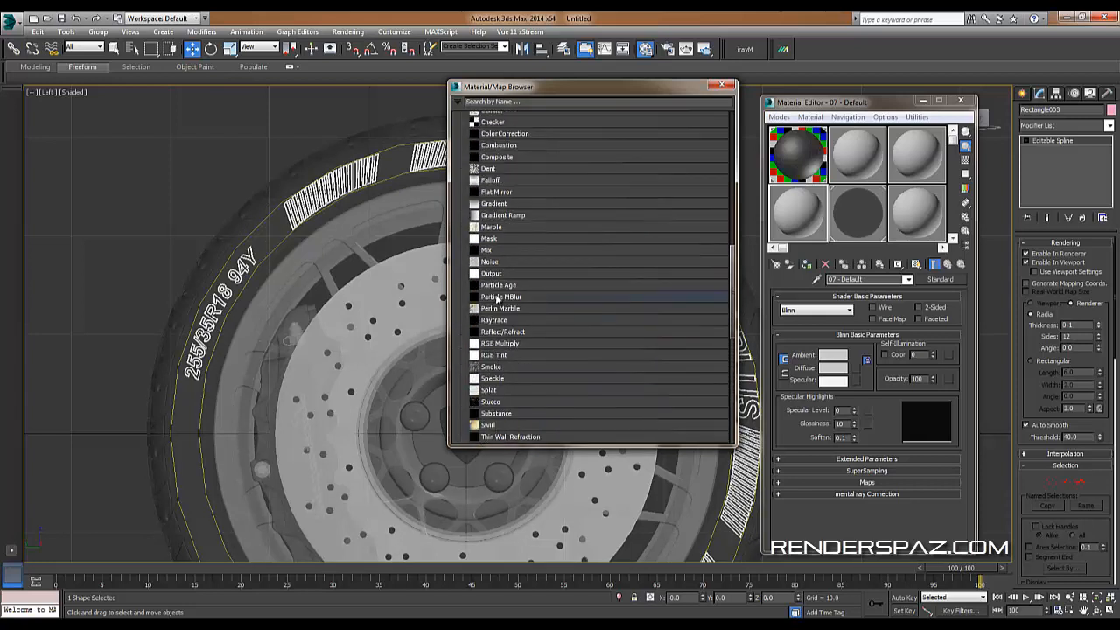
{"action": "scroll", "coordinate": [499, 232], "scroll_direction": "up", "scroll_amount": 6}
{"action": "scroll", "coordinate": [503, 262], "scroll_direction": "up", "scroll_amount": 1}
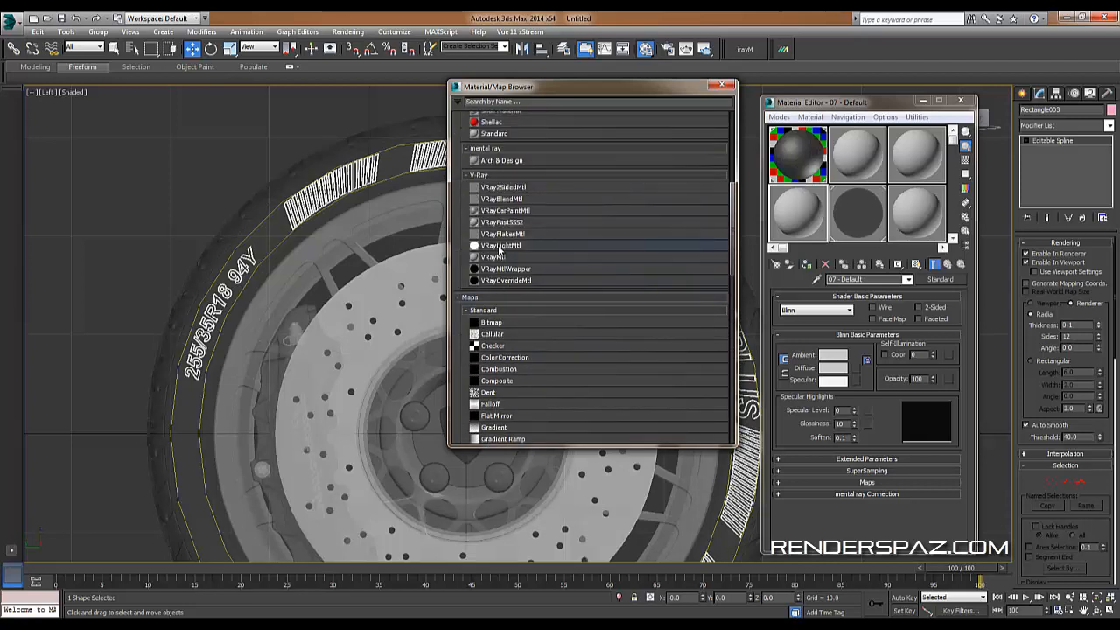
{"action": "double_click", "coordinate": [500, 249]}
Enable the self-illumination colour on the 03 - Default standard material and set it to pure white.
{"action": "double_click", "coordinate": [863, 147]}
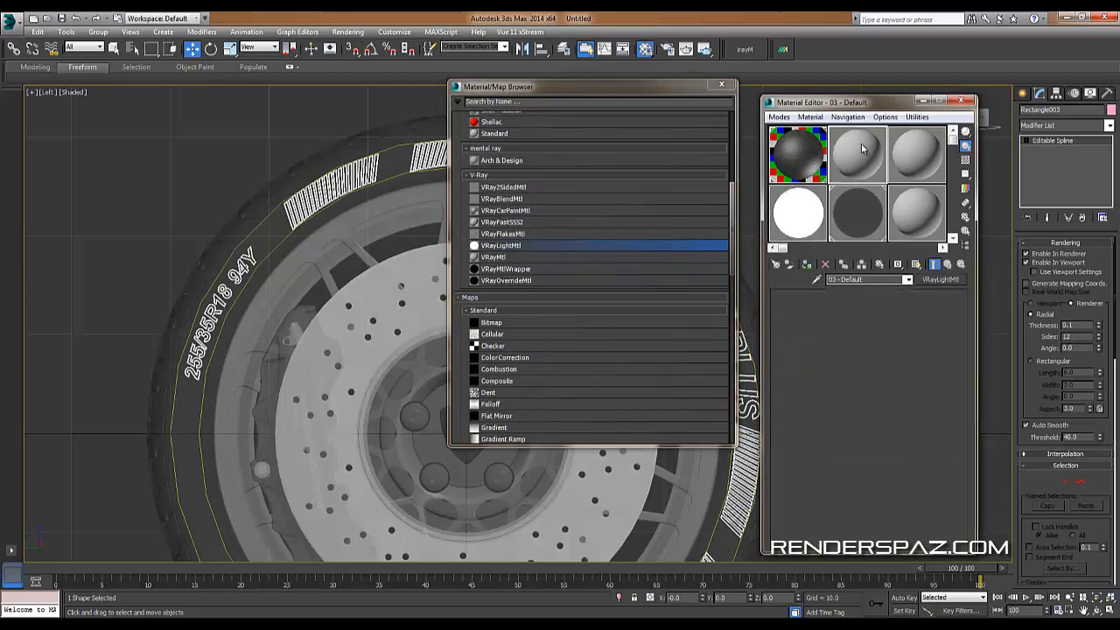
{"action": "left_click", "coordinate": [223, 154]}
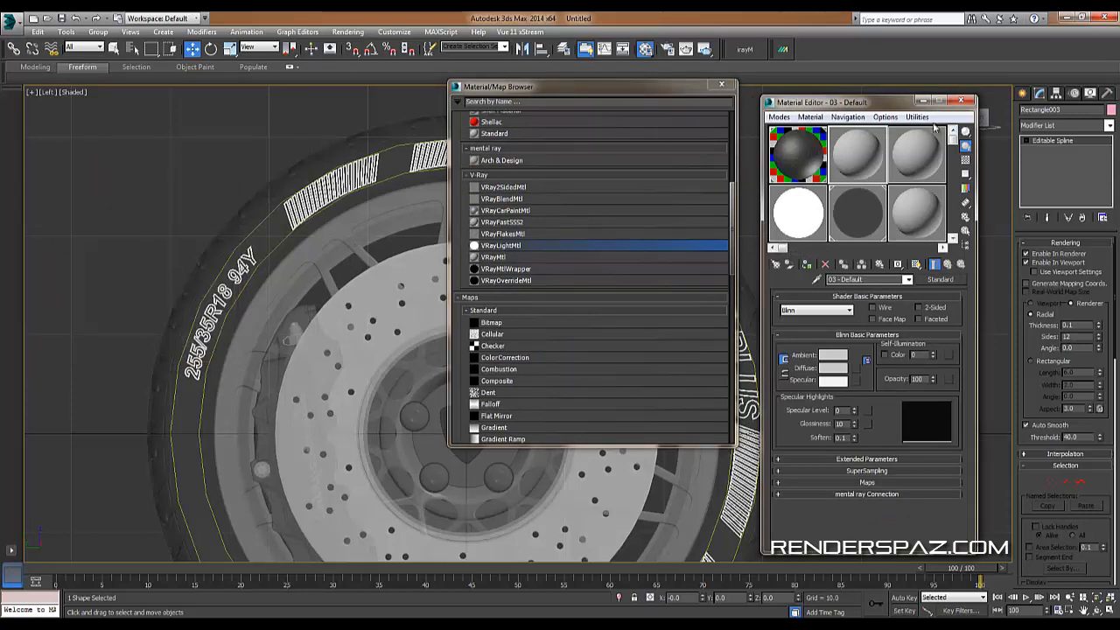
{"action": "left_click", "coordinate": [889, 355]}
{"action": "left_click", "coordinate": [926, 356]}
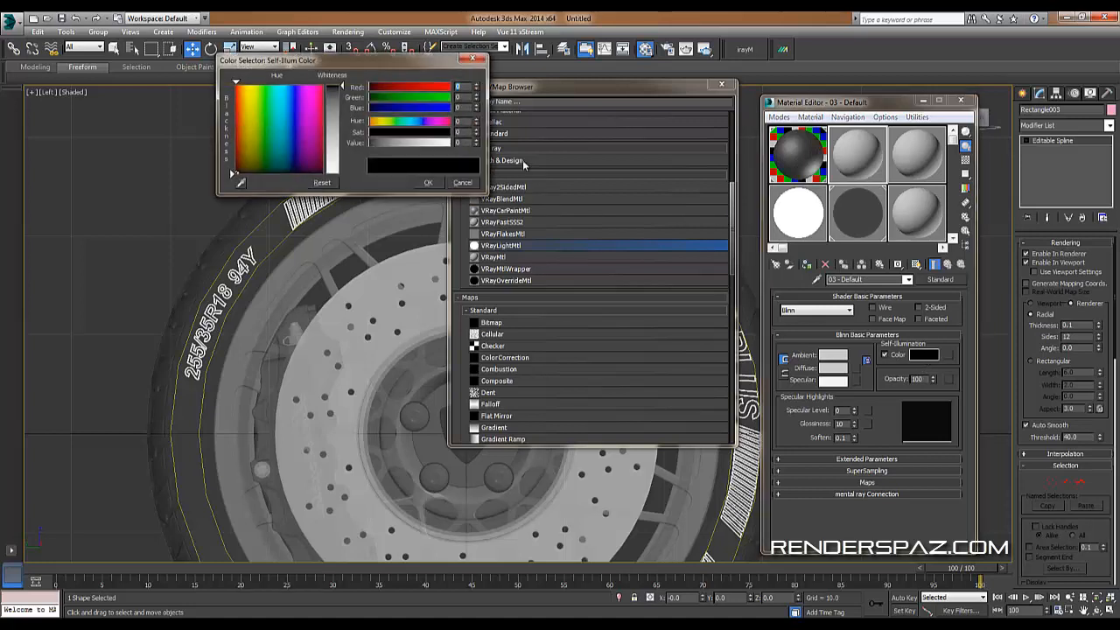
{"action": "left_click_drag", "start_coordinate": [329, 112], "coordinate": [332, 175]}
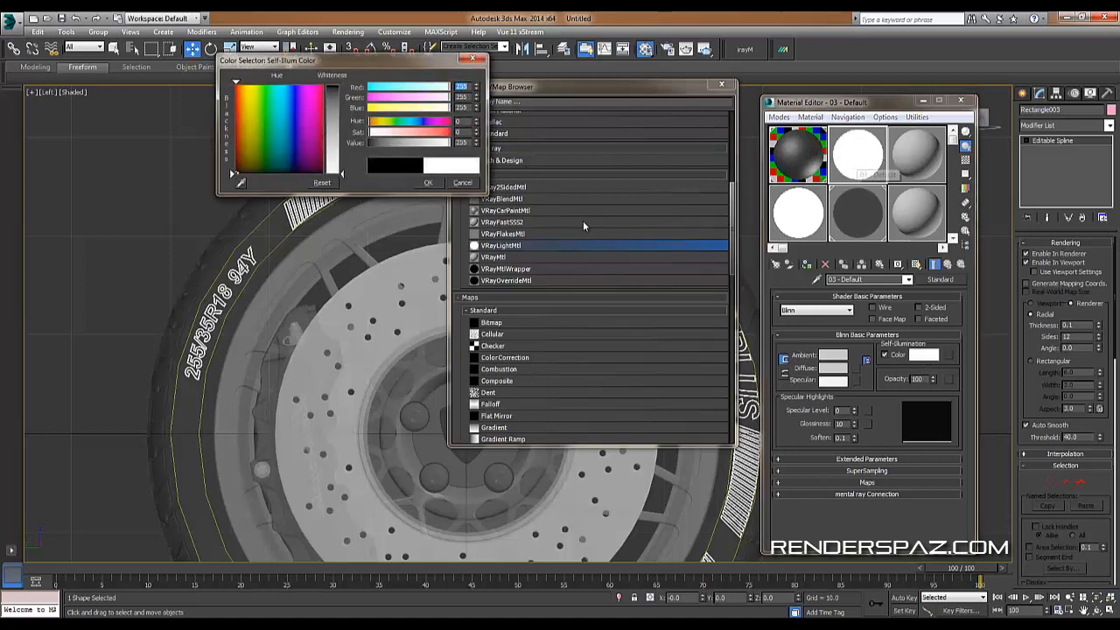
{"action": "left_click", "coordinate": [427, 183]}
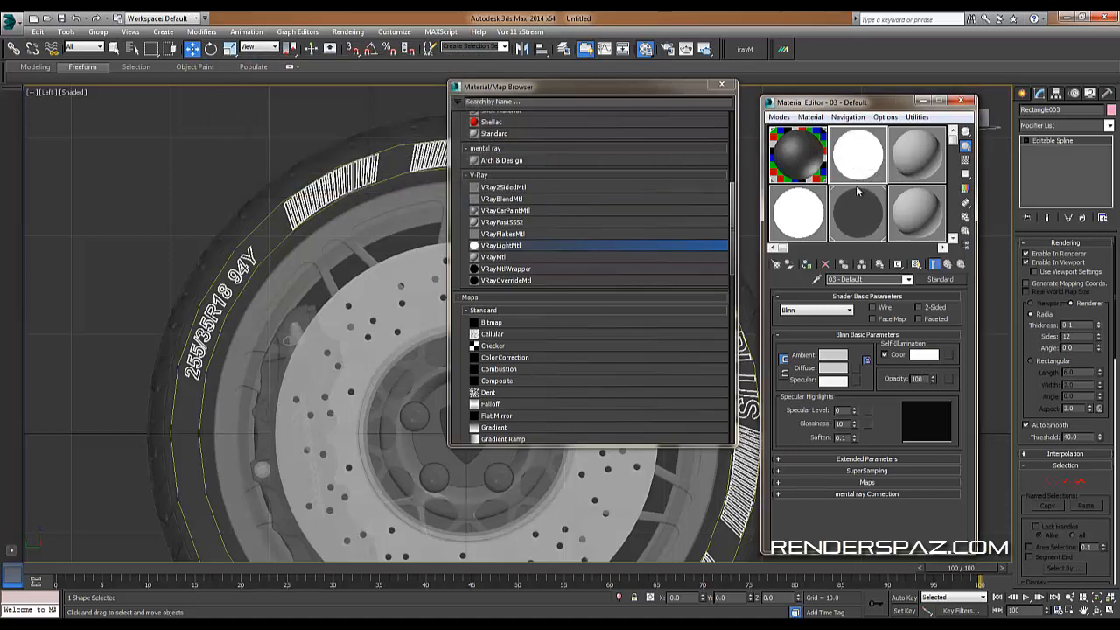
Assign the white VRayLightMtl material to the lettering spline and close the material windows.
{"action": "left_click", "coordinate": [785, 226]}
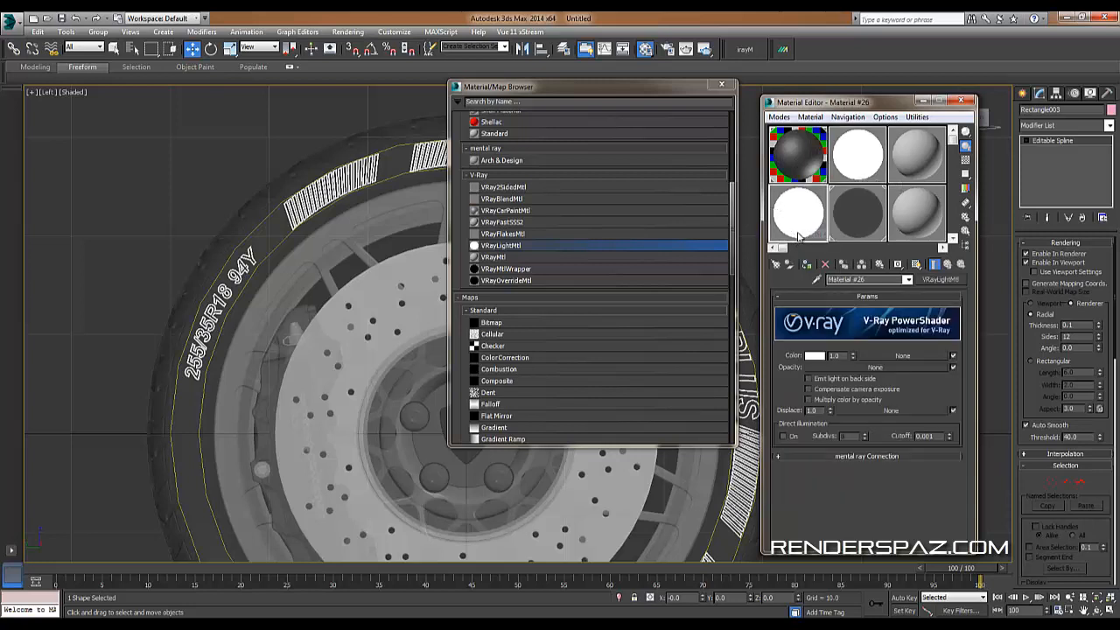
{"action": "left_click_drag", "start_coordinate": [786, 224], "coordinate": [321, 196]}
{"action": "mouse_move", "coordinate": [791, 208]}
{"action": "left_mouse_down"}
{"action": "mouse_move", "coordinate": [512, 206]}
{"action": "mouse_move", "coordinate": [798, 206]}
{"action": "left_mouse_up"}
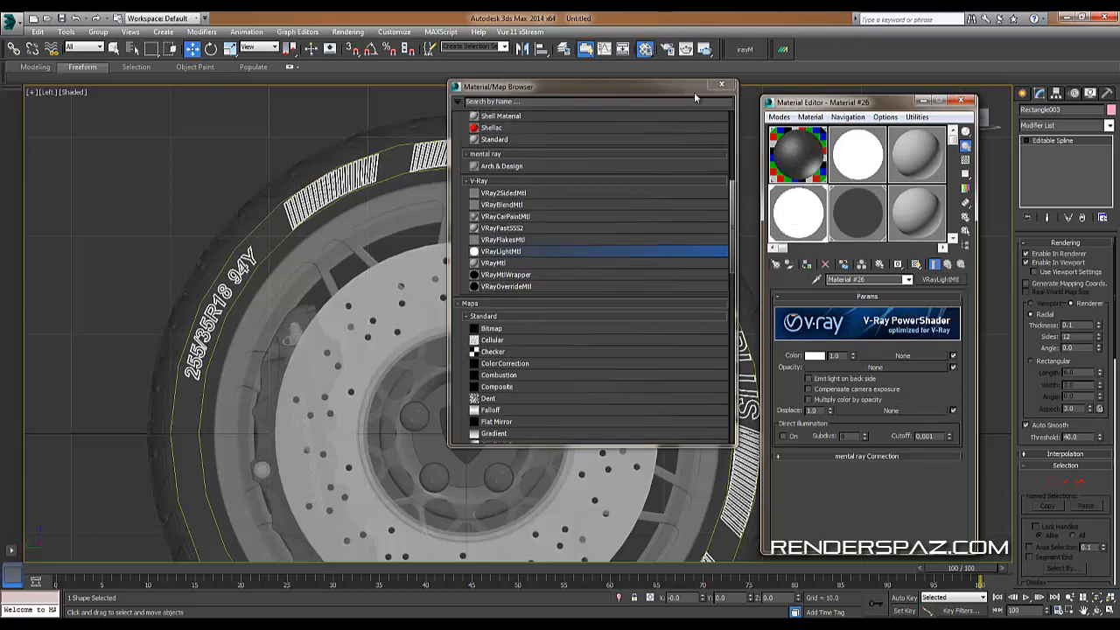
{"action": "left_click", "coordinate": [722, 86]}
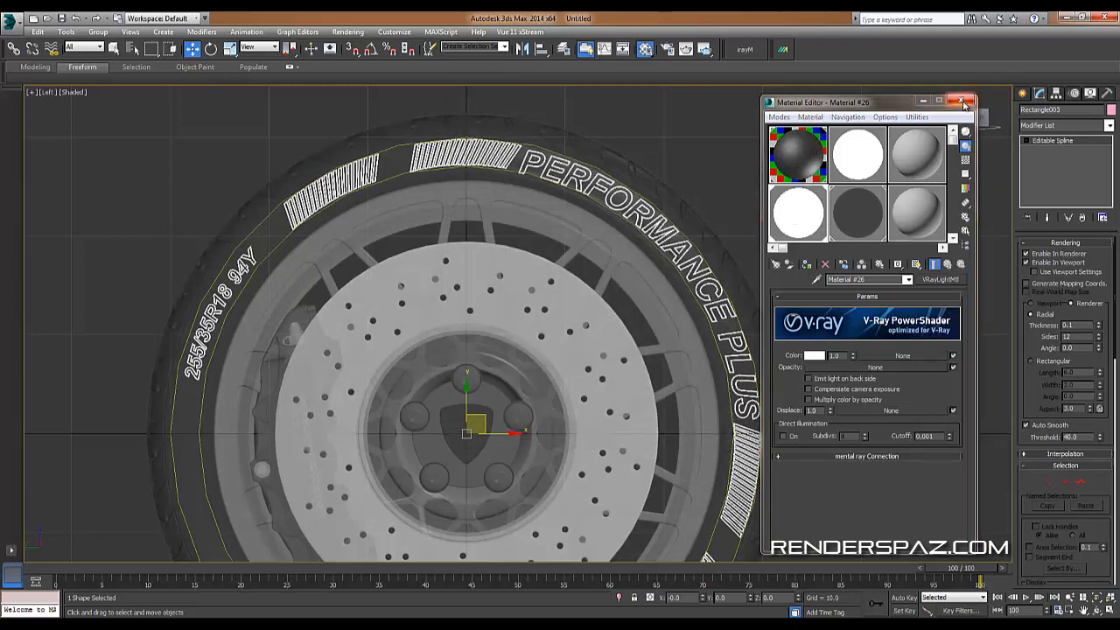
{"action": "key", "text": "m"}
Turn off the Renderable property of the WHEEL group.
{"action": "left_click", "coordinate": [663, 326]}
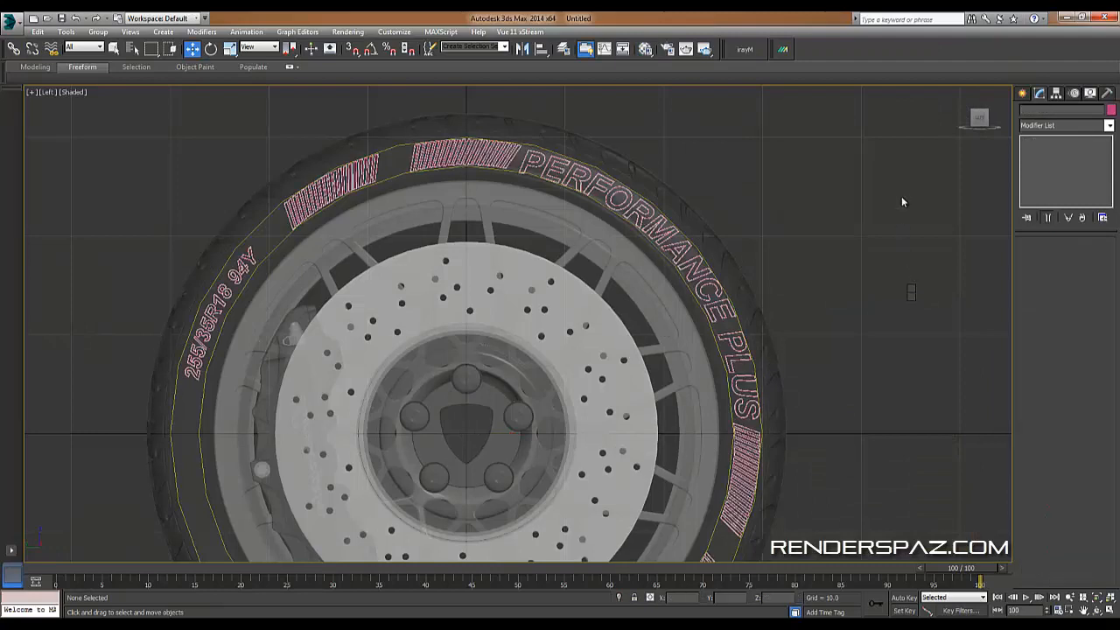
{"action": "right_click", "coordinate": [854, 225]}
{"action": "left_click", "coordinate": [653, 299]}
{"action": "right_click", "coordinate": [656, 299]}
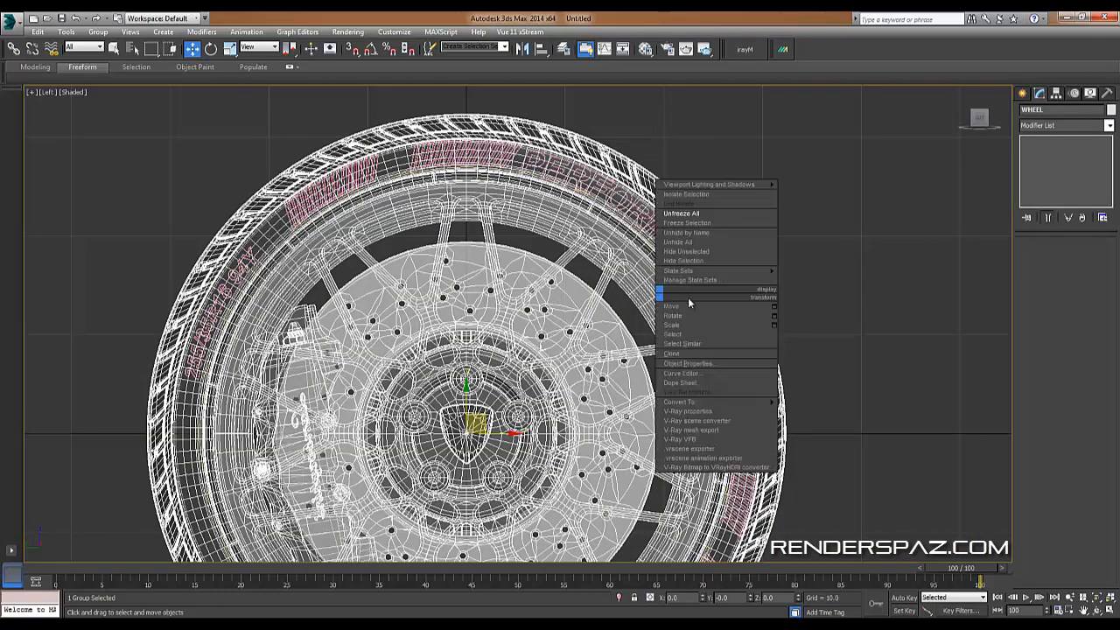
{"action": "left_click", "coordinate": [716, 365]}
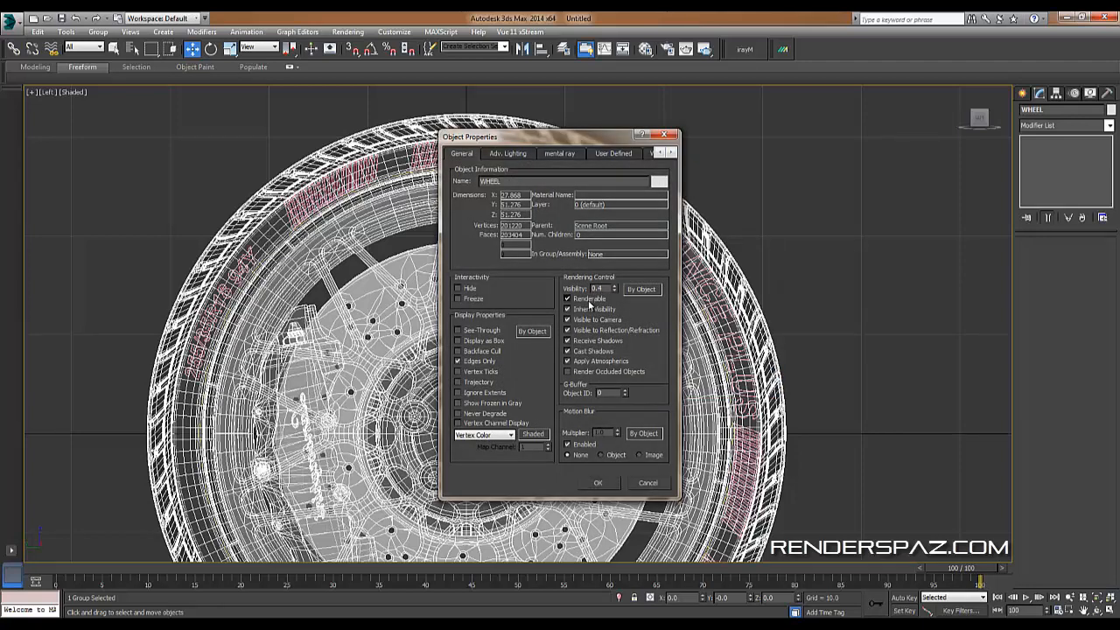
{"action": "left_click", "coordinate": [589, 302]}
{"action": "left_click", "coordinate": [599, 485]}
Select the combined lettering spline on the tire sidewall again.
{"action": "left_click", "coordinate": [862, 335]}
{"action": "left_click", "coordinate": [631, 206]}
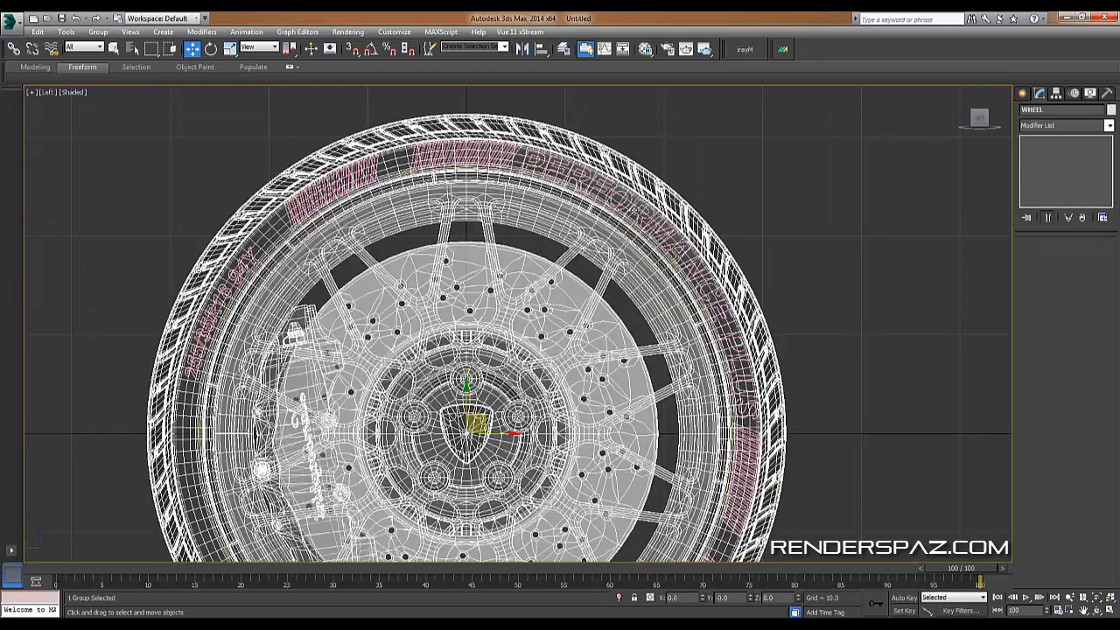
{"action": "left_click", "coordinate": [631, 207]}
{"action": "scroll", "coordinate": [757, 370], "scroll_direction": "down", "scroll_amount": 2}
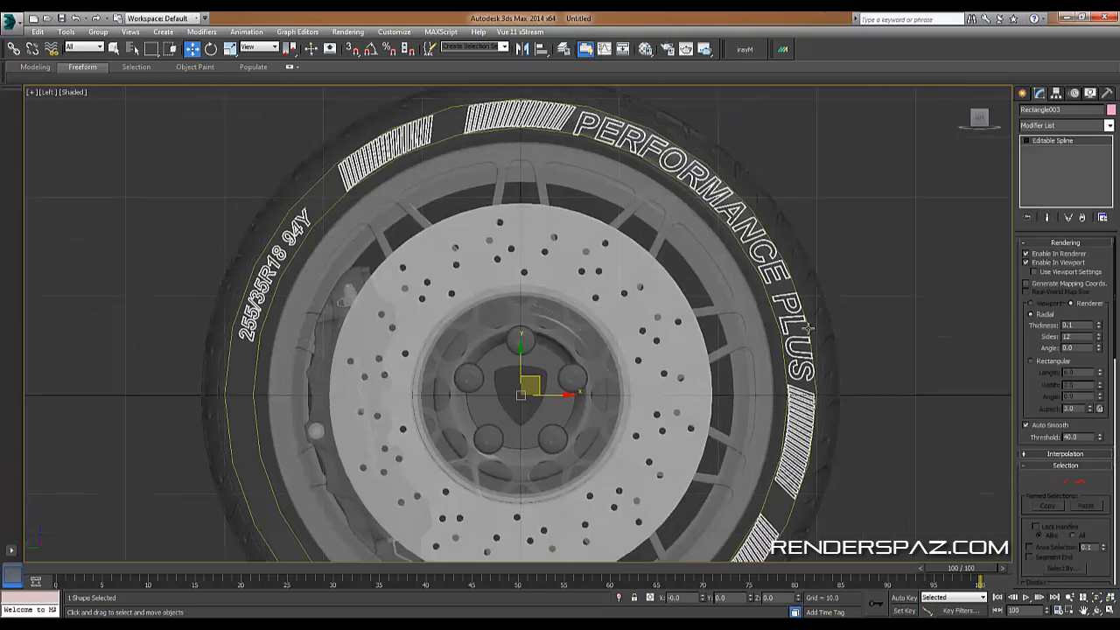
{"action": "middle_click_drag", "start_coordinate": [781, 354], "coordinate": [749, 348]}
{"action": "scroll", "coordinate": [780, 378], "scroll_direction": "up", "scroll_amount": 2}
{"action": "scroll", "coordinate": [772, 414], "scroll_direction": "down", "scroll_amount": 2}
{"action": "middle_click_drag", "start_coordinate": [834, 376], "coordinate": [832, 360]}
Switch the render setup from ActiveShade to production render mode.
{"action": "left_click", "coordinate": [348, 31]}
{"action": "left_click", "coordinate": [371, 57]}
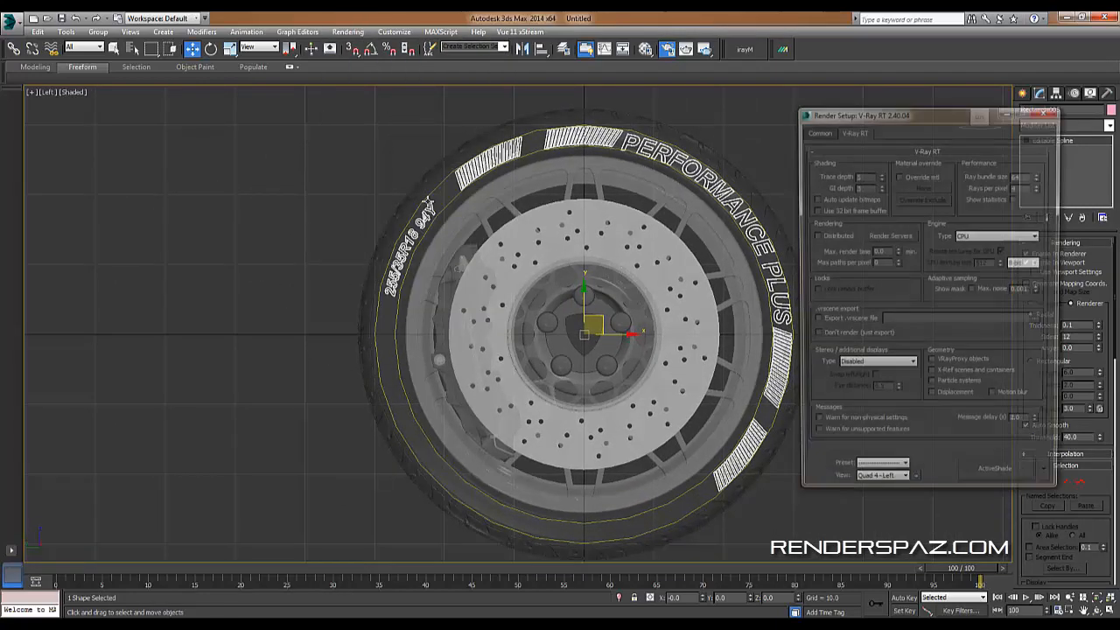
{"action": "left_click_drag", "start_coordinate": [933, 111], "coordinate": [350, 108]}
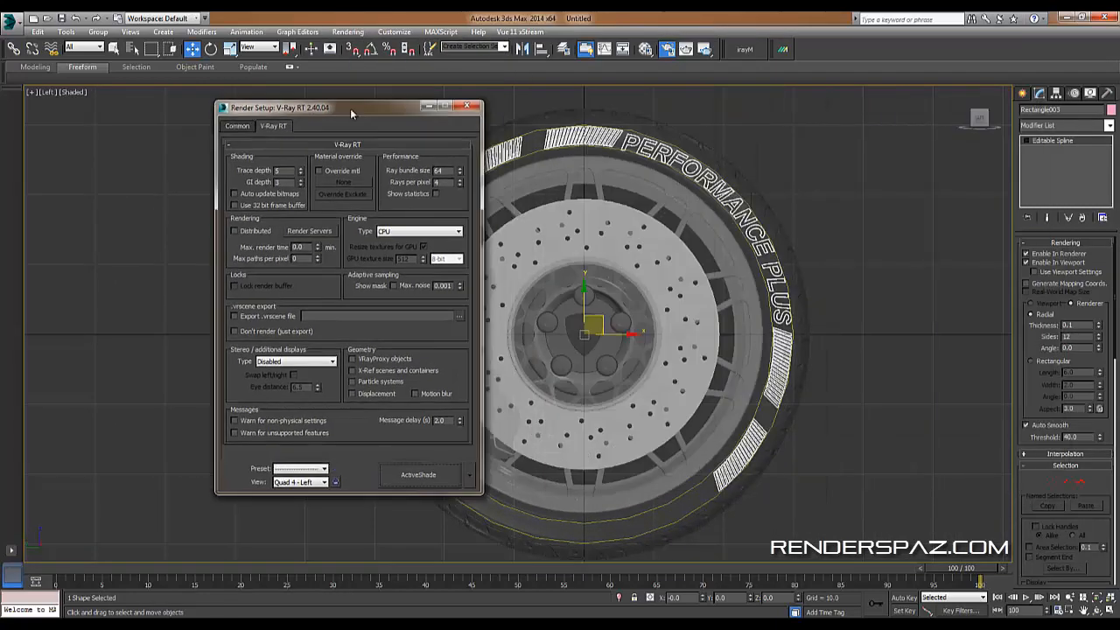
{"action": "left_click", "coordinate": [238, 126]}
{"action": "left_click", "coordinate": [471, 477]}
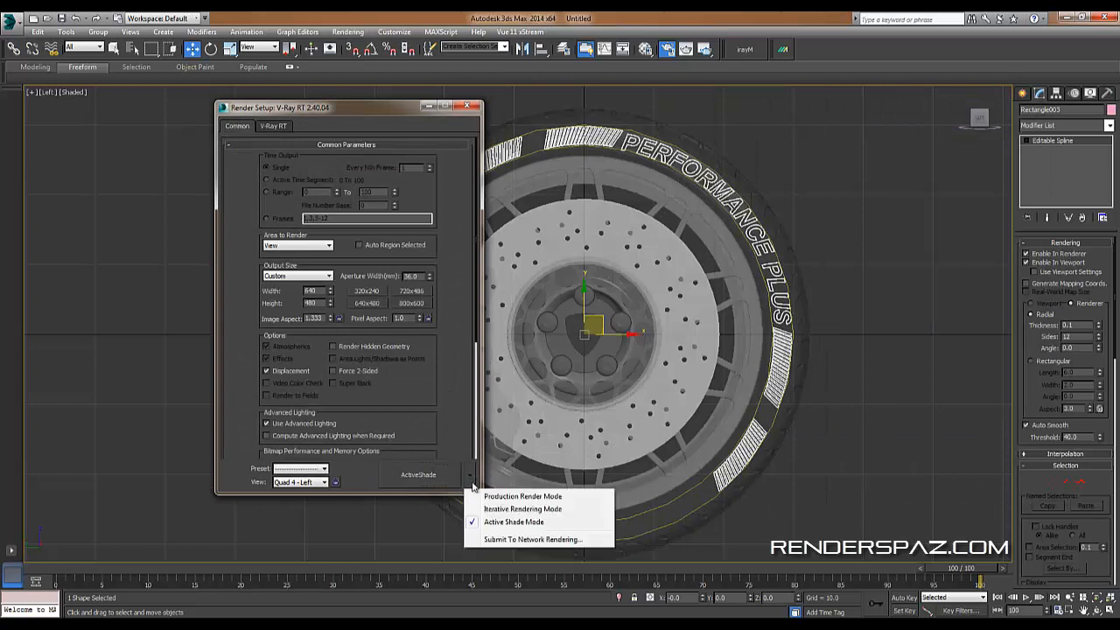
{"action": "left_click", "coordinate": [529, 497]}
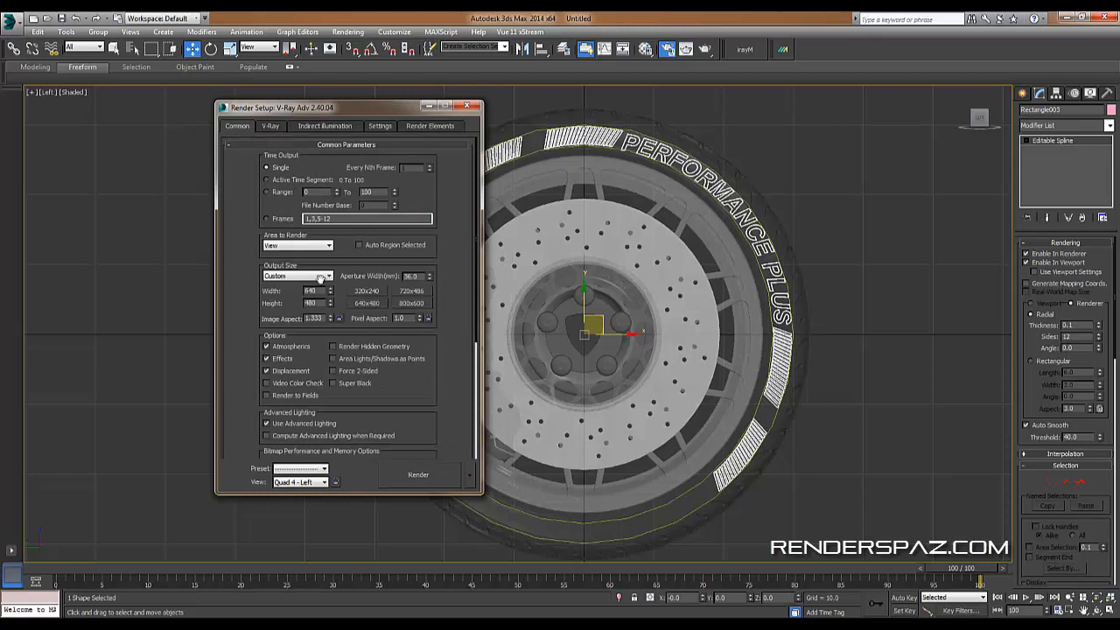
Set a custom render output size of 2000 by 2000 pixels.
{"action": "left_click", "coordinate": [267, 128]}
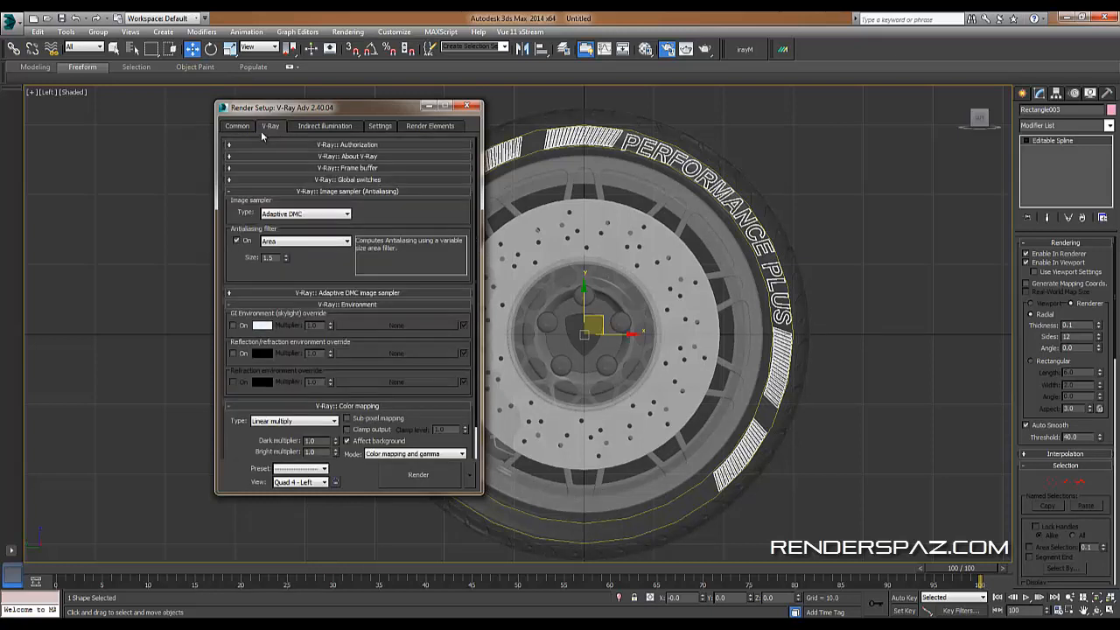
{"action": "left_click", "coordinate": [235, 127]}
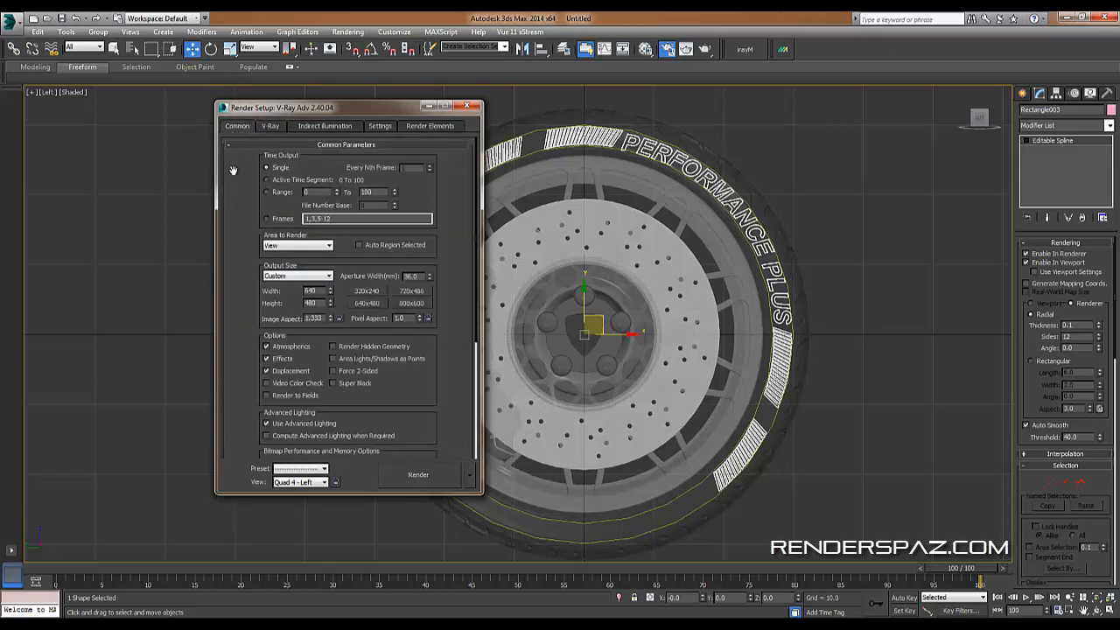
{"action": "left_click", "coordinate": [301, 276]}
{"action": "left_click", "coordinate": [293, 424]}
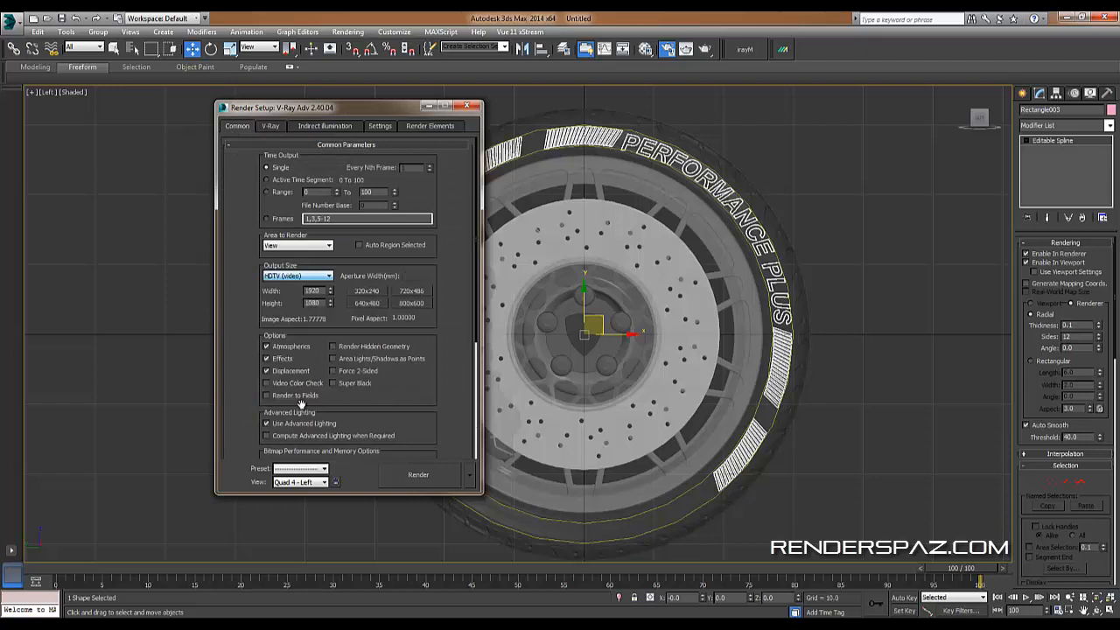
{"action": "left_click", "coordinate": [298, 276]}
{"action": "left_click", "coordinate": [308, 289]}
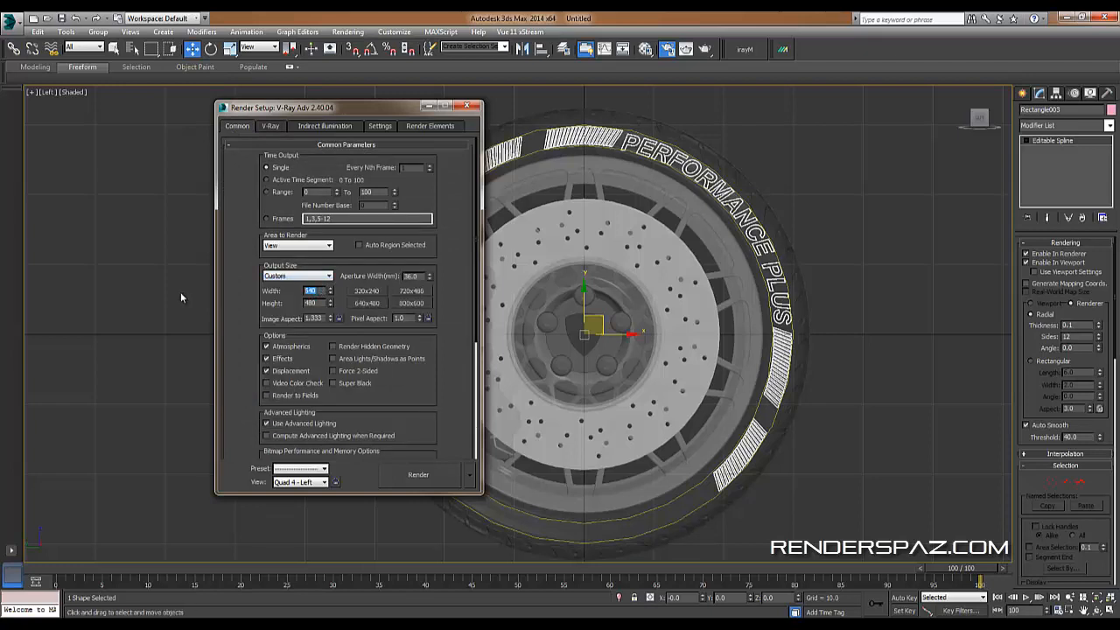
{"action": "type", "text": "2000"}
{"action": "key", "text": "Tab"}
{"action": "type", "text": "2000"}
{"action": "key", "text": "Return"}
Show the safe frame in the Left viewport and close the render setup.
{"action": "left_click", "coordinate": [41, 93]}
{"action": "left_click", "coordinate": [83, 290]}
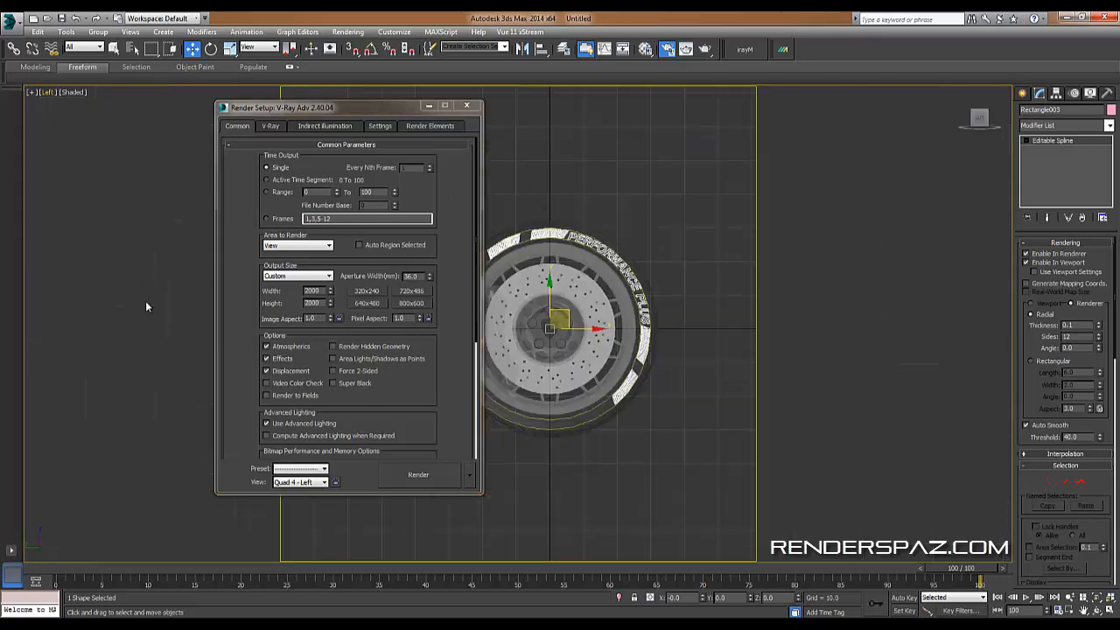
{"action": "left_click", "coordinate": [467, 106]}
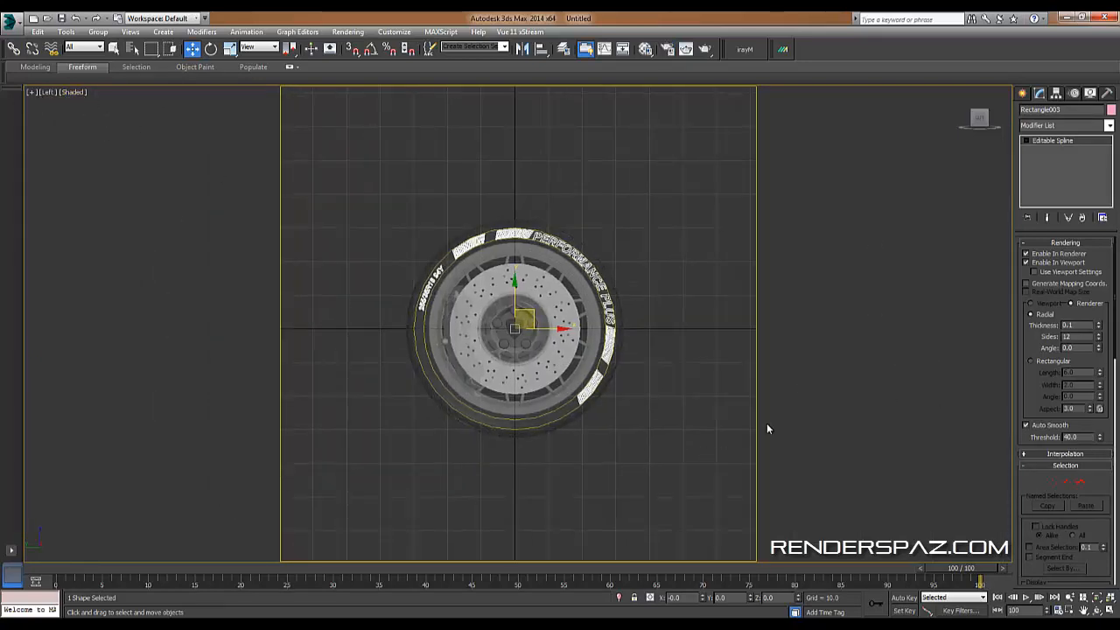
Return the timeline to frame 0 and frame the whole wheel inside the square safe frame for rendering.
{"action": "middle_click_drag", "start_coordinate": [766, 424], "coordinate": [787, 422]}
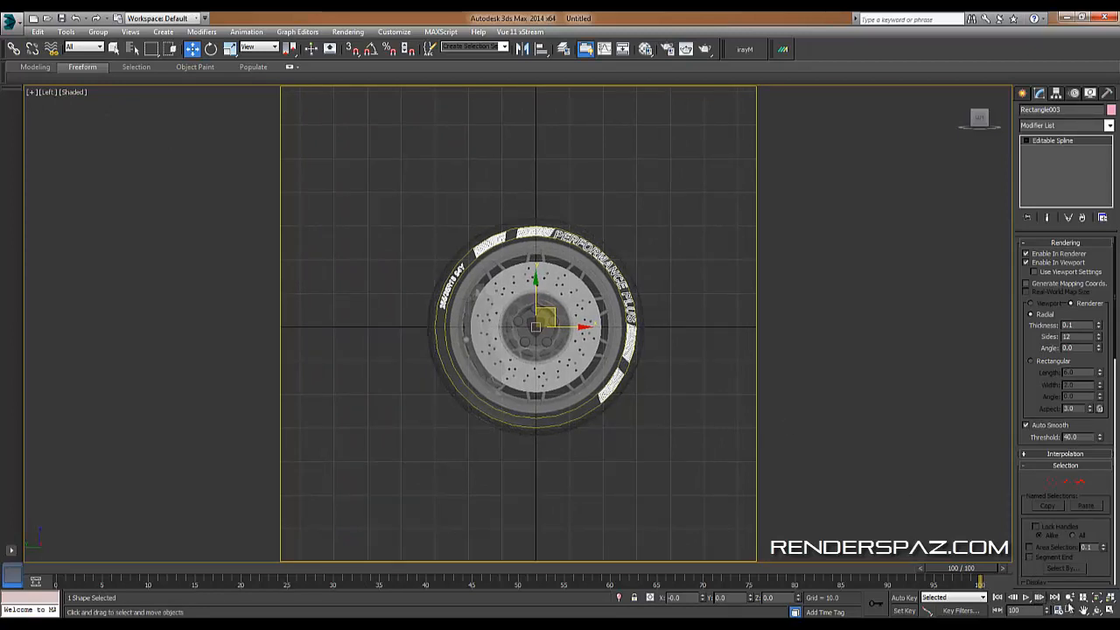
{"action": "left_click_drag", "start_coordinate": [952, 568], "coordinate": [51, 546]}
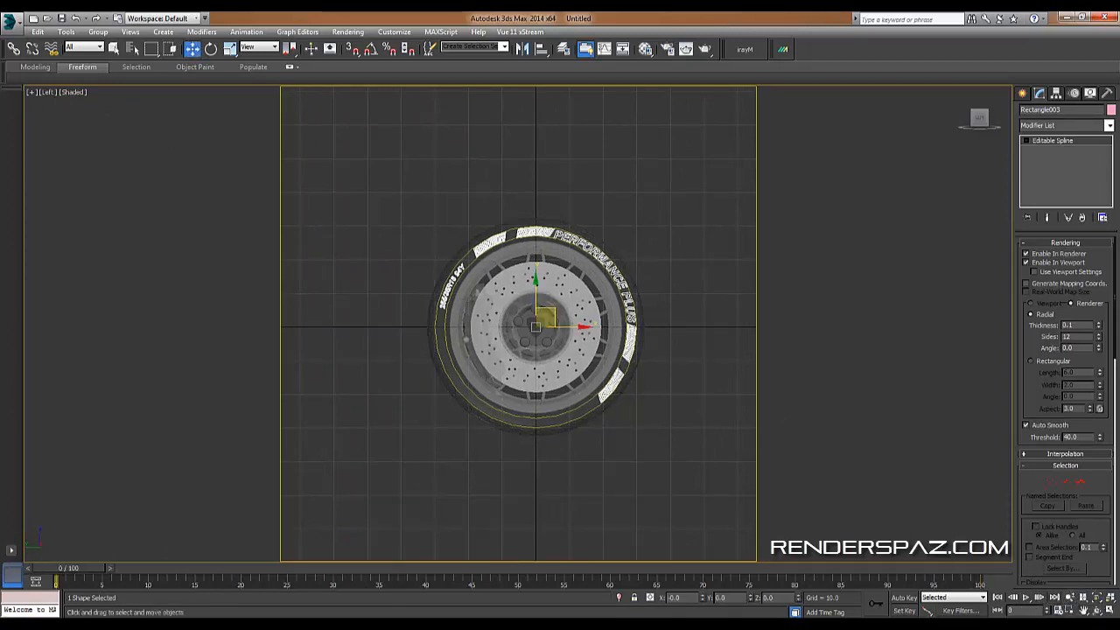
{"action": "scroll", "coordinate": [626, 381], "scroll_direction": "up", "scroll_amount": 4}
{"action": "middle_click_drag", "start_coordinate": [599, 380], "coordinate": [657, 451]}
{"action": "scroll", "coordinate": [661, 442], "scroll_direction": "up", "scroll_amount": 2}
{"action": "scroll", "coordinate": [656, 447], "scroll_direction": "down", "scroll_amount": 5}
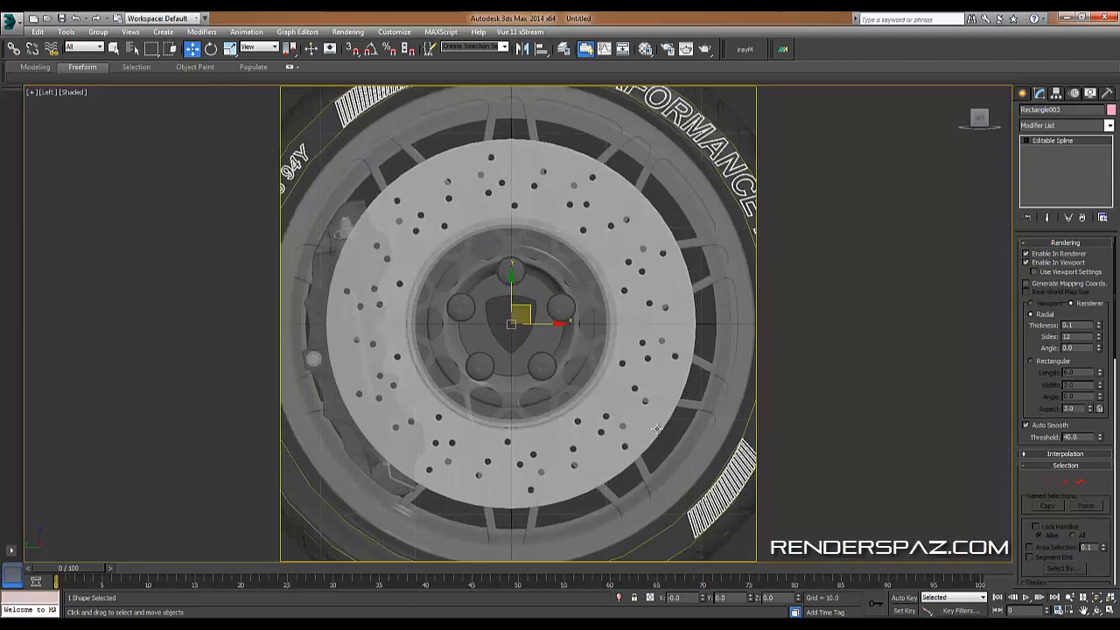
{"action": "middle_click_drag", "start_coordinate": [617, 372], "coordinate": [582, 300]}
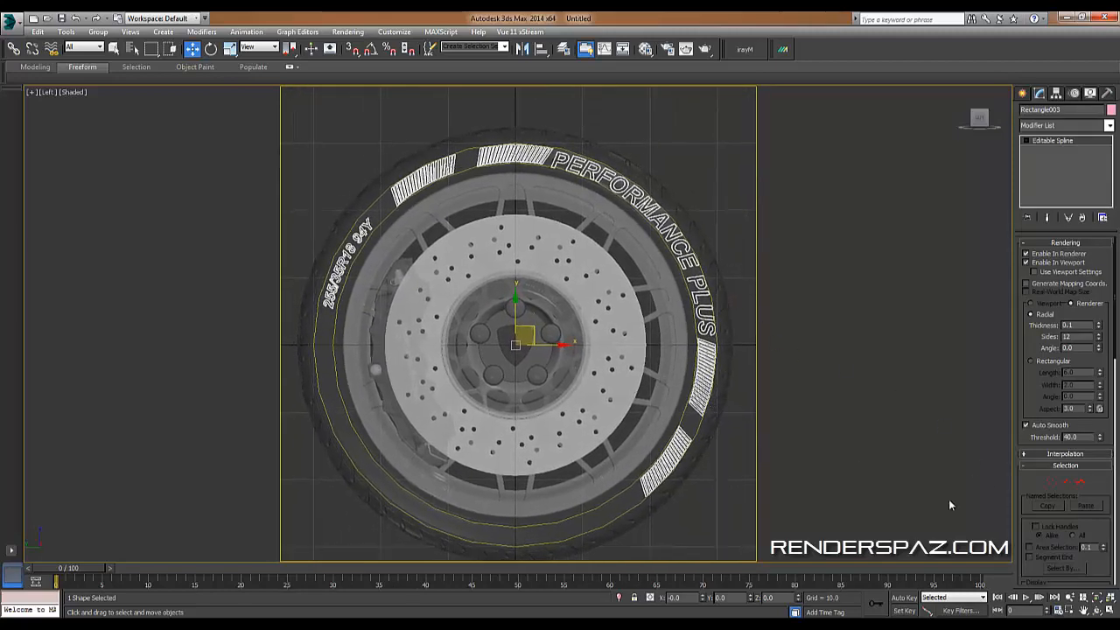
Enlarge and centre the wheel in the Left view until the tire fills the square safe frame.
{"action": "left_click", "coordinate": [1069, 598]}
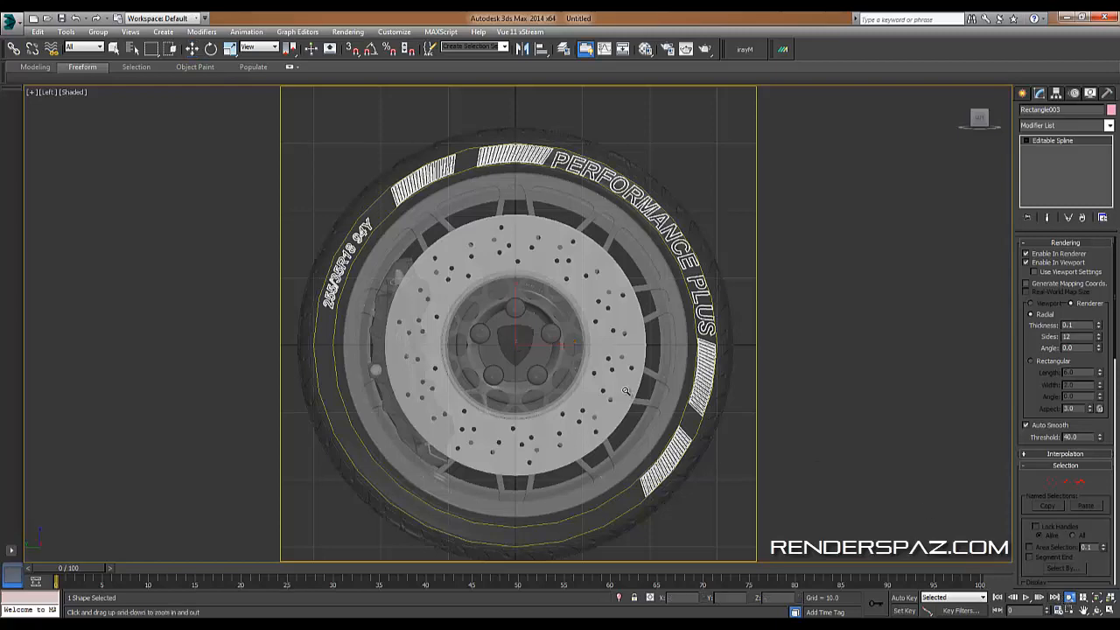
{"action": "left_click_drag", "start_coordinate": [627, 392], "coordinate": [622, 386]}
{"action": "mouse_move", "coordinate": [593, 383]}
{"action": "middle_mouse_down"}
{"action": "mouse_move", "coordinate": [608, 372]}
{"action": "mouse_move", "coordinate": [587, 369]}
{"action": "middle_mouse_up"}
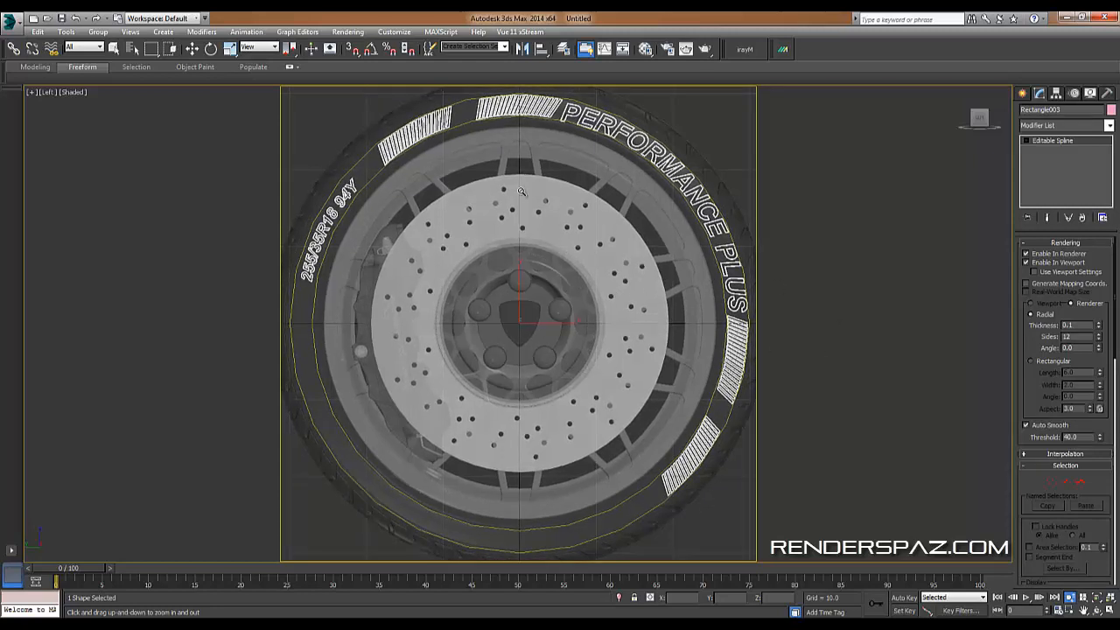
{"action": "middle_click_drag", "start_coordinate": [525, 198], "coordinate": [527, 198], "text": "ctrl+alt"}
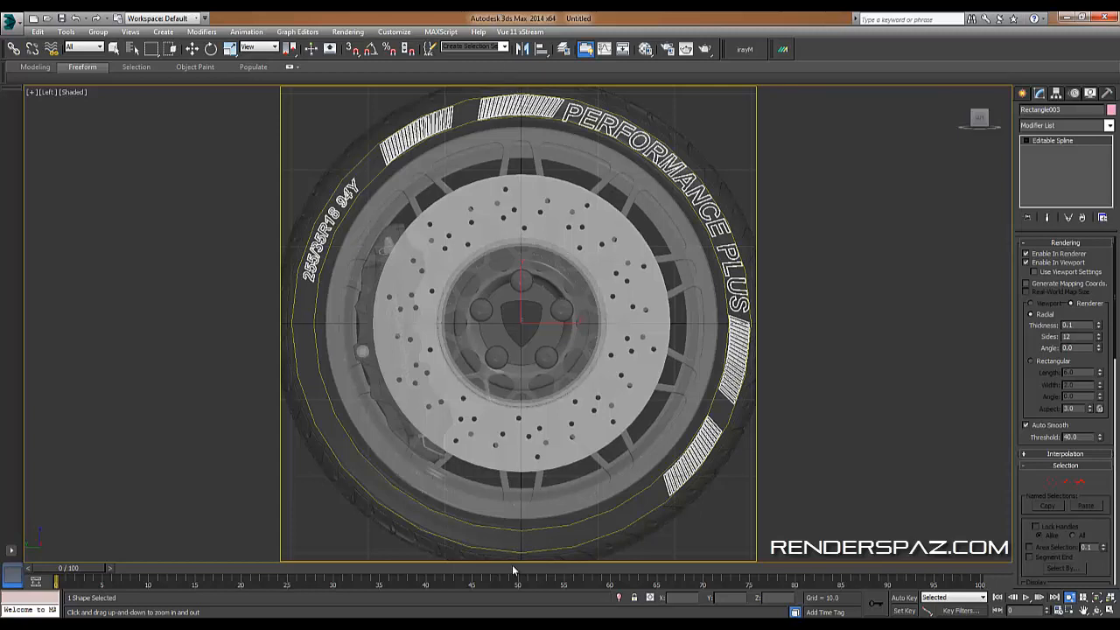
{"action": "middle_click_drag", "start_coordinate": [681, 339], "coordinate": [681, 341], "text": "ctrl+alt"}
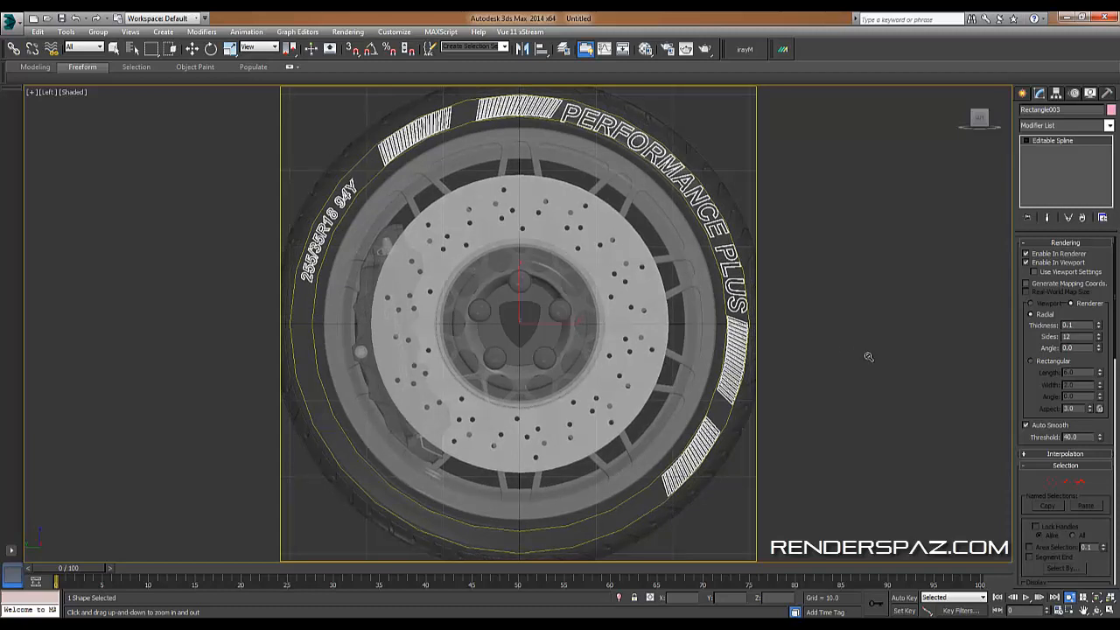
Render the sidewall lettering from the Left view.
{"action": "left_click", "coordinate": [349, 32]}
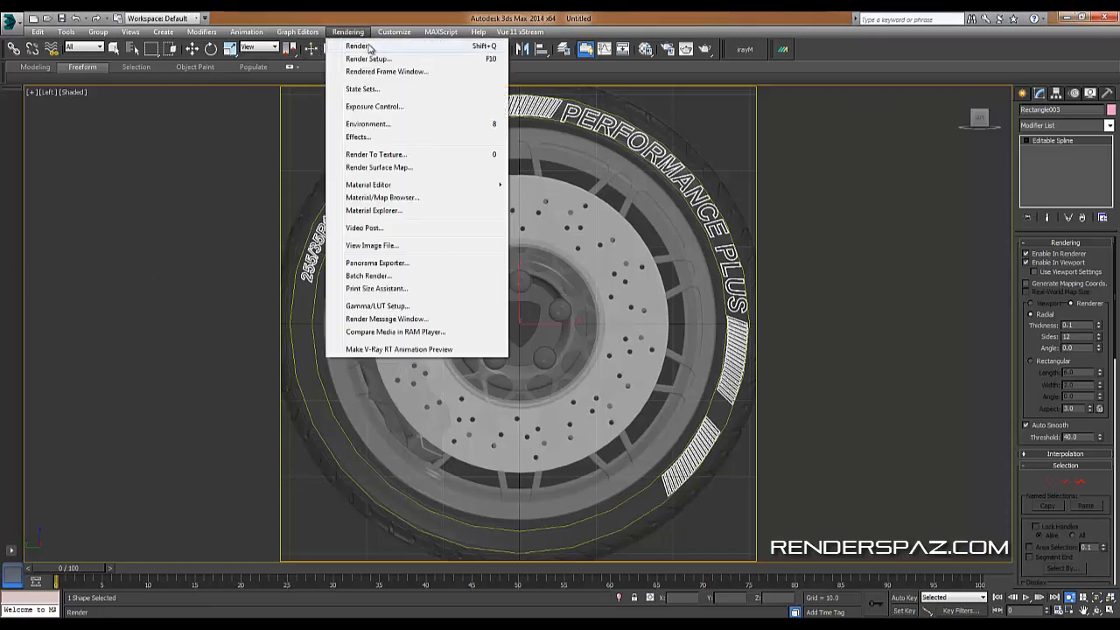
{"action": "left_click", "coordinate": [350, 33]}
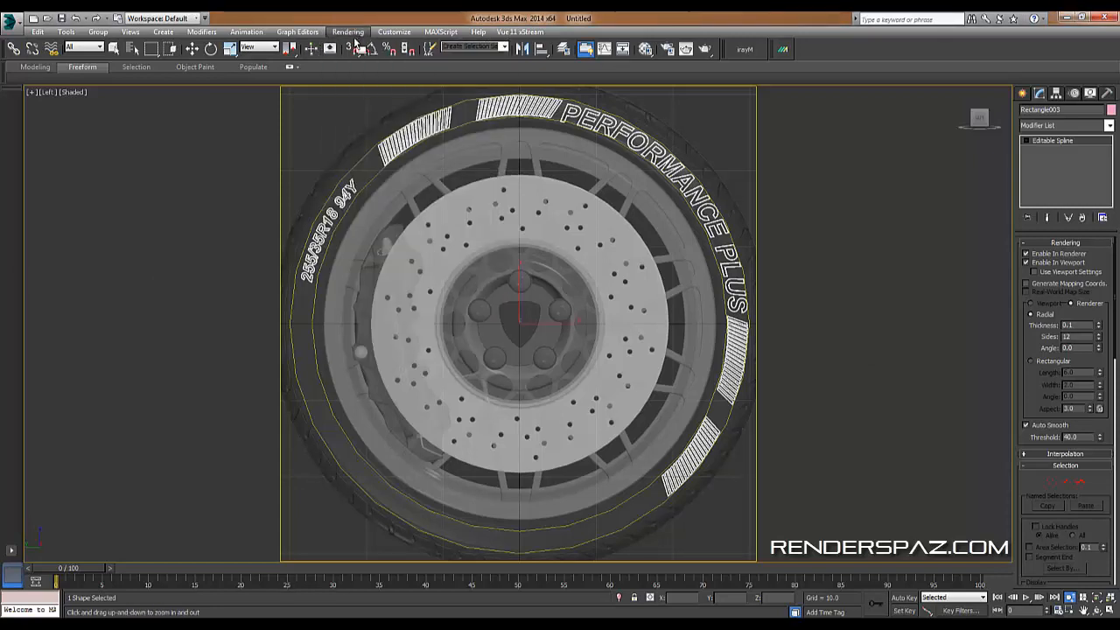
{"action": "left_click", "coordinate": [348, 31]}
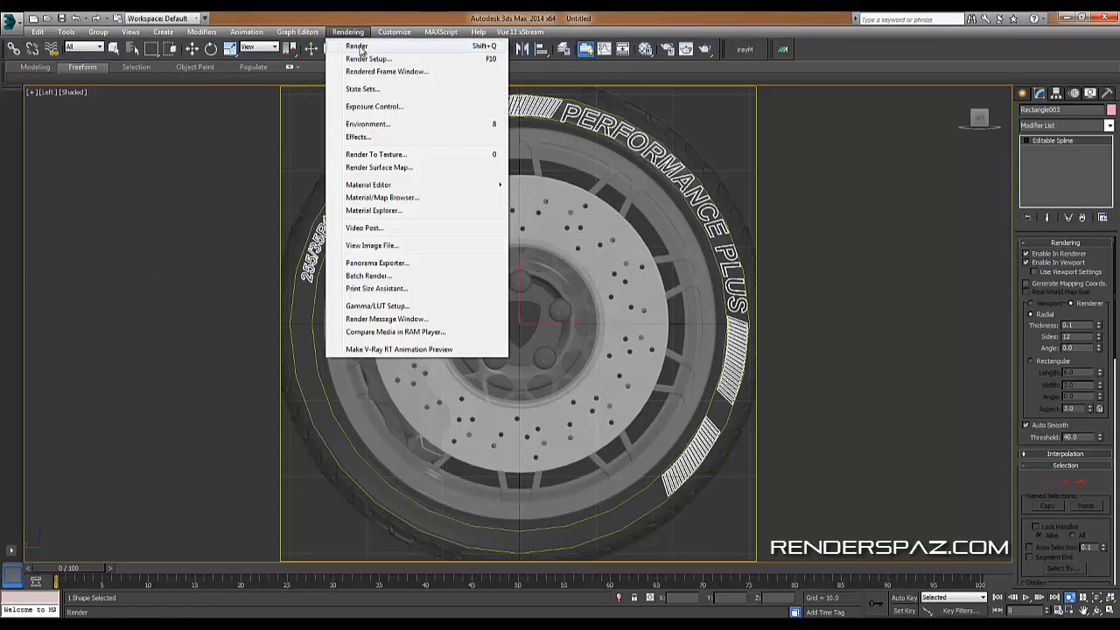
{"action": "left_click", "coordinate": [358, 46]}
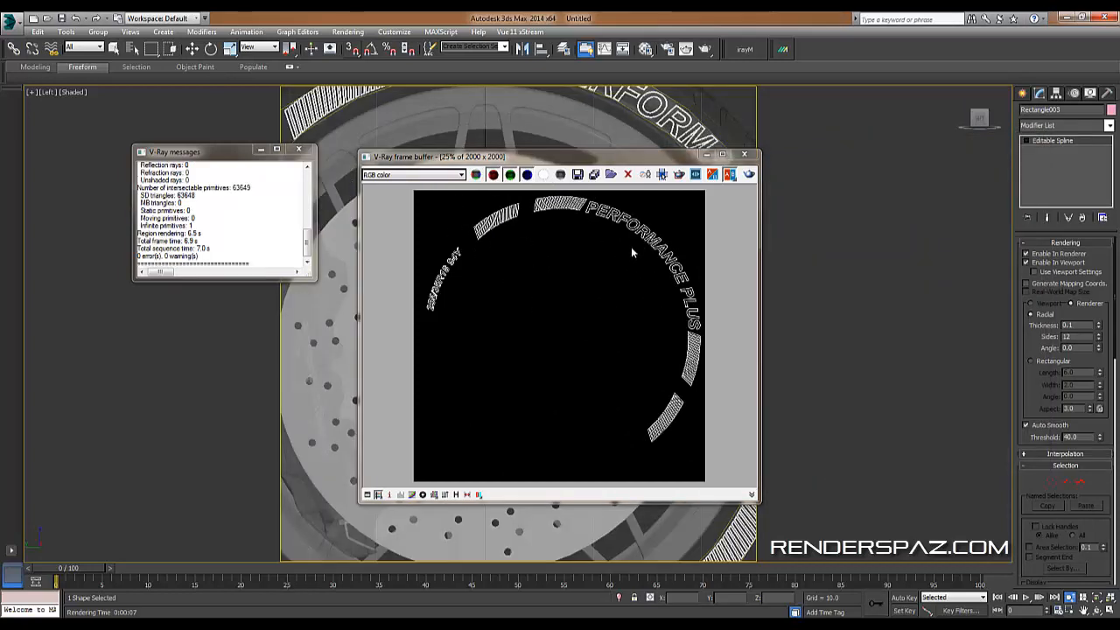
Examine the rendered PERFORMANCE PLUS text, the 255/35R18 94Y size marking and the striped blocks up close in the frame buffer.
{"action": "scroll", "coordinate": [618, 268], "scroll_direction": "up", "scroll_amount": 2}
{"action": "scroll", "coordinate": [629, 280], "scroll_direction": "down", "scroll_amount": 1}
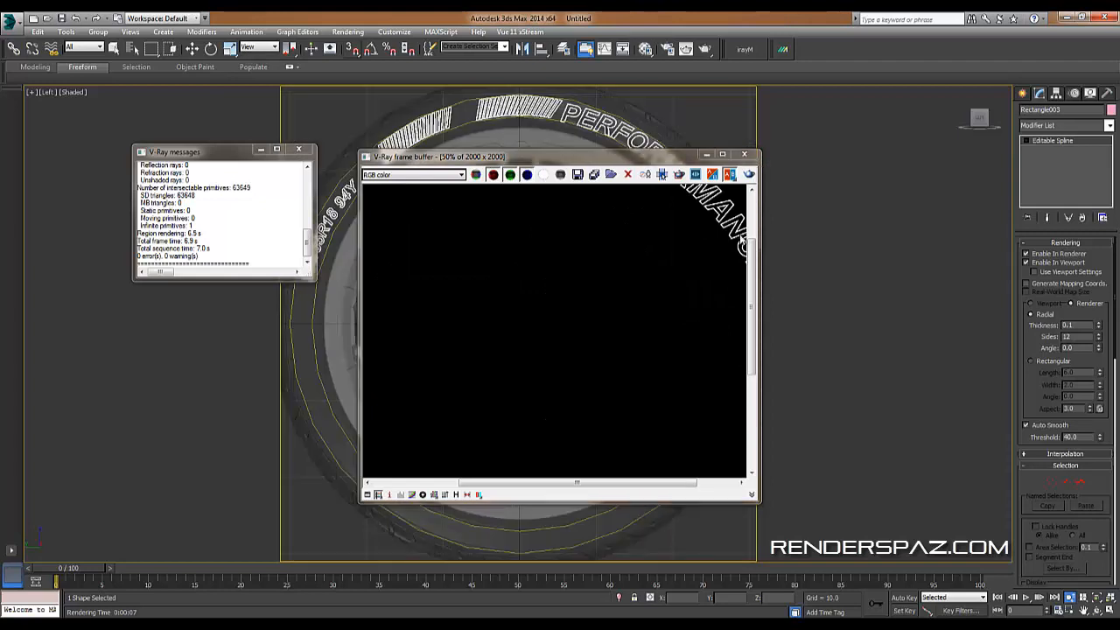
{"action": "scroll", "coordinate": [623, 291], "scroll_direction": "up", "scroll_amount": 1}
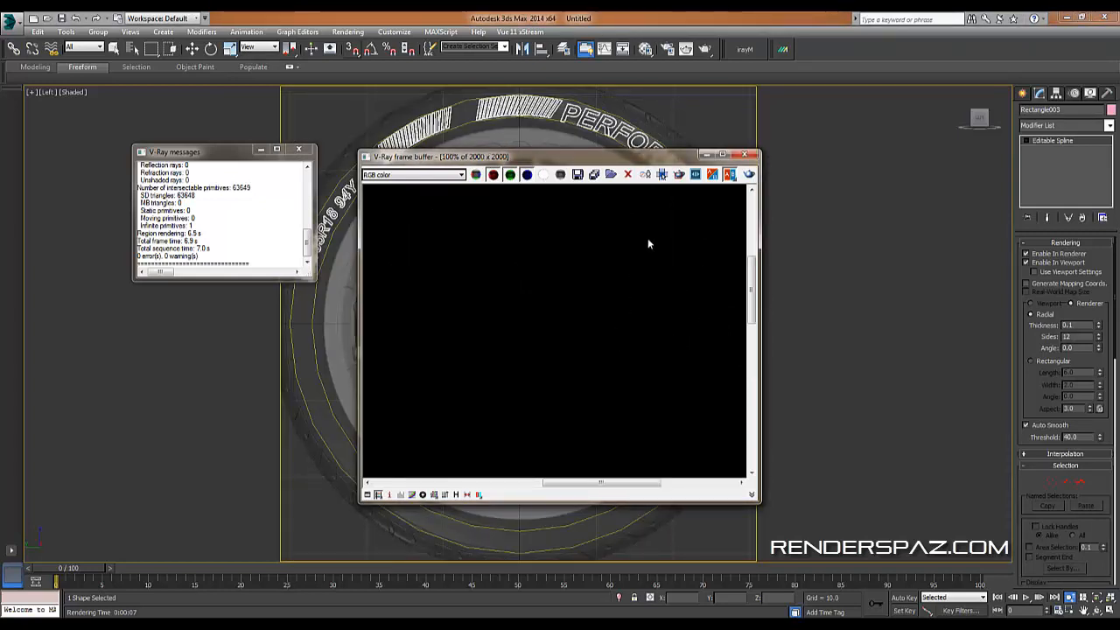
{"action": "scroll", "coordinate": [543, 326], "scroll_direction": "down", "scroll_amount": 2}
{"action": "scroll", "coordinate": [625, 295], "scroll_direction": "up", "scroll_amount": 1}
{"action": "middle_click_drag", "start_coordinate": [625, 295], "coordinate": [595, 285]}
{"action": "scroll", "coordinate": [594, 285], "scroll_direction": "up", "scroll_amount": 1}
{"action": "middle_click_drag", "start_coordinate": [625, 334], "coordinate": [619, 344]}
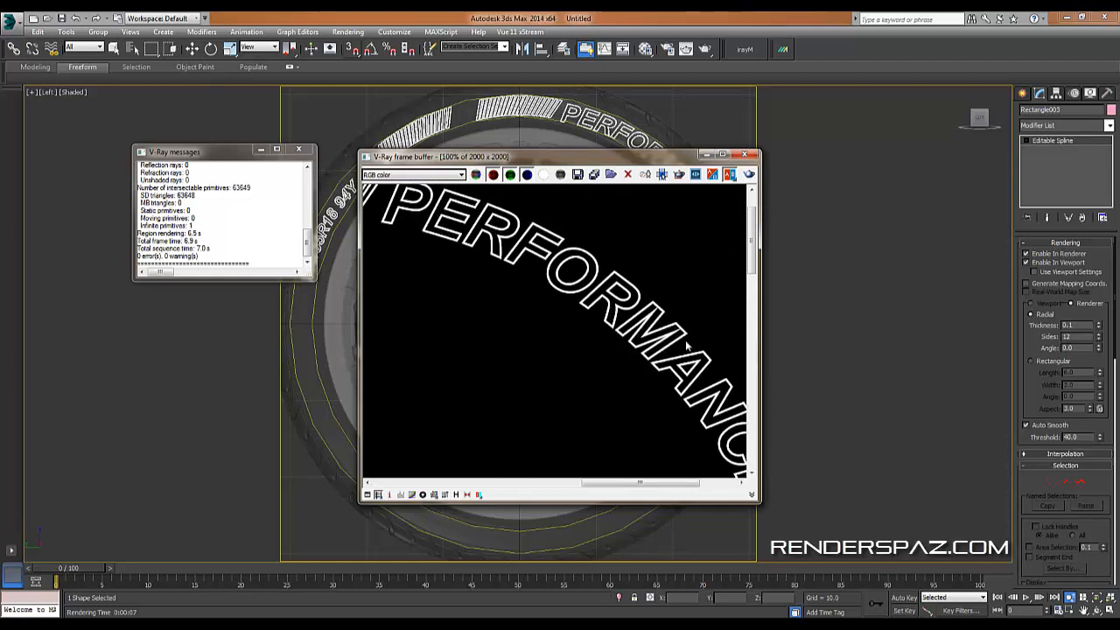
{"action": "scroll", "coordinate": [686, 346], "scroll_direction": "up", "scroll_amount": 1}
{"action": "scroll", "coordinate": [673, 336], "scroll_direction": "down", "scroll_amount": 1}
{"action": "mouse_move", "coordinate": [498, 277]}
{"action": "middle_mouse_down"}
{"action": "mouse_move", "coordinate": [663, 312]}
{"action": "mouse_move", "coordinate": [525, 275]}
{"action": "mouse_move", "coordinate": [523, 288]}
{"action": "mouse_move", "coordinate": [706, 362]}
{"action": "mouse_move", "coordinate": [507, 353]}
{"action": "middle_mouse_up"}
{"action": "scroll", "coordinate": [663, 313], "scroll_direction": "down", "scroll_amount": 1}
{"action": "scroll", "coordinate": [577, 346], "scroll_direction": "down", "scroll_amount": 1}
{"action": "scroll", "coordinate": [628, 340], "scroll_direction": "up", "scroll_amount": 1}
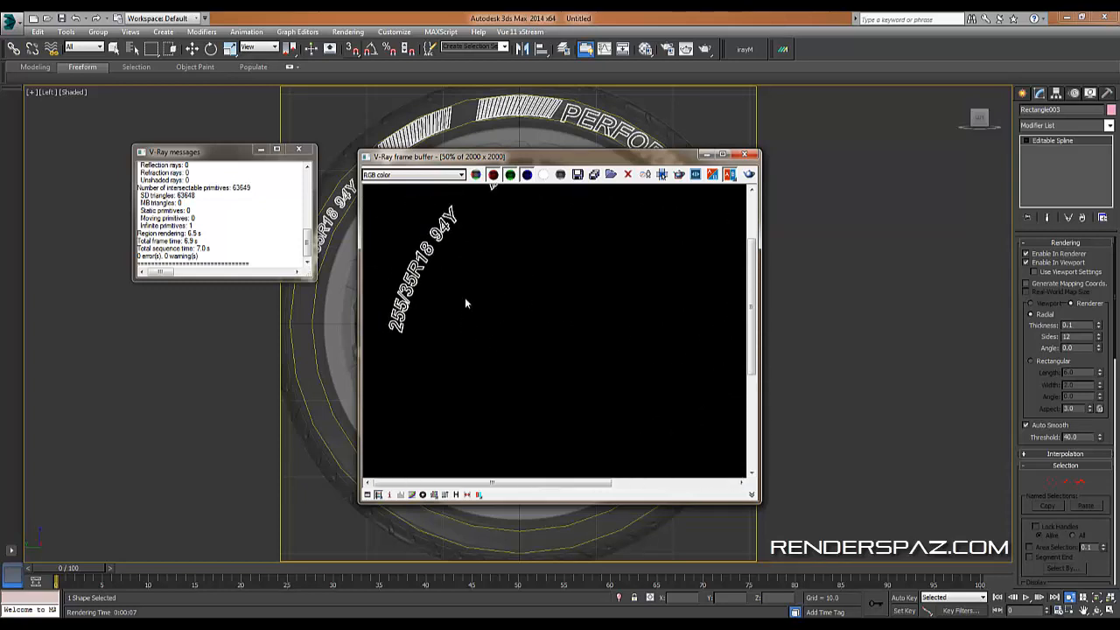
{"action": "middle_click_drag", "start_coordinate": [507, 260], "coordinate": [508, 277]}
{"action": "scroll", "coordinate": [448, 294], "scroll_direction": "down", "scroll_amount": 1}
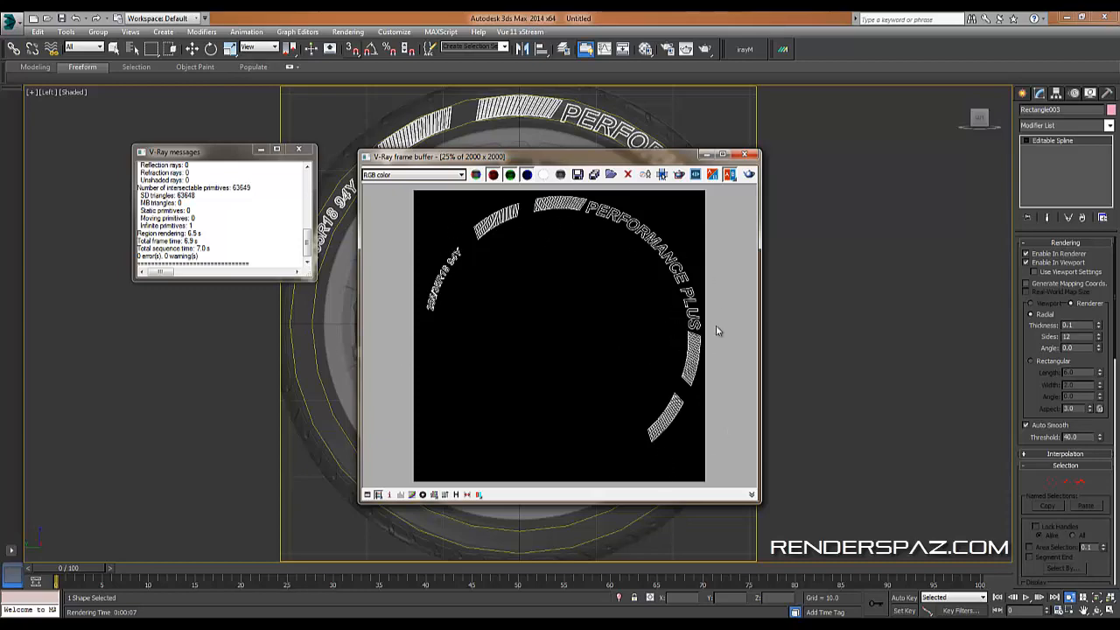
Move the rendered image aside and check the sidewall material's bump slot and its tire_sidewall.jpg bitmap in the Material Editor.
{"action": "left_click_drag", "start_coordinate": [635, 163], "coordinate": [706, 166]}
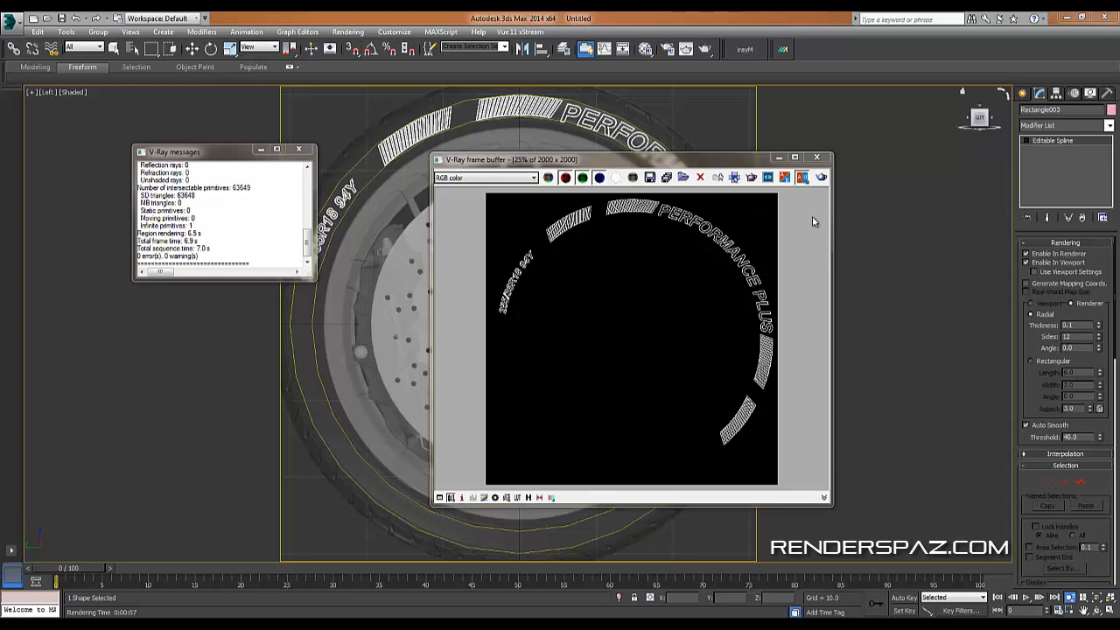
{"action": "left_click_drag", "start_coordinate": [727, 162], "coordinate": [758, 148]}
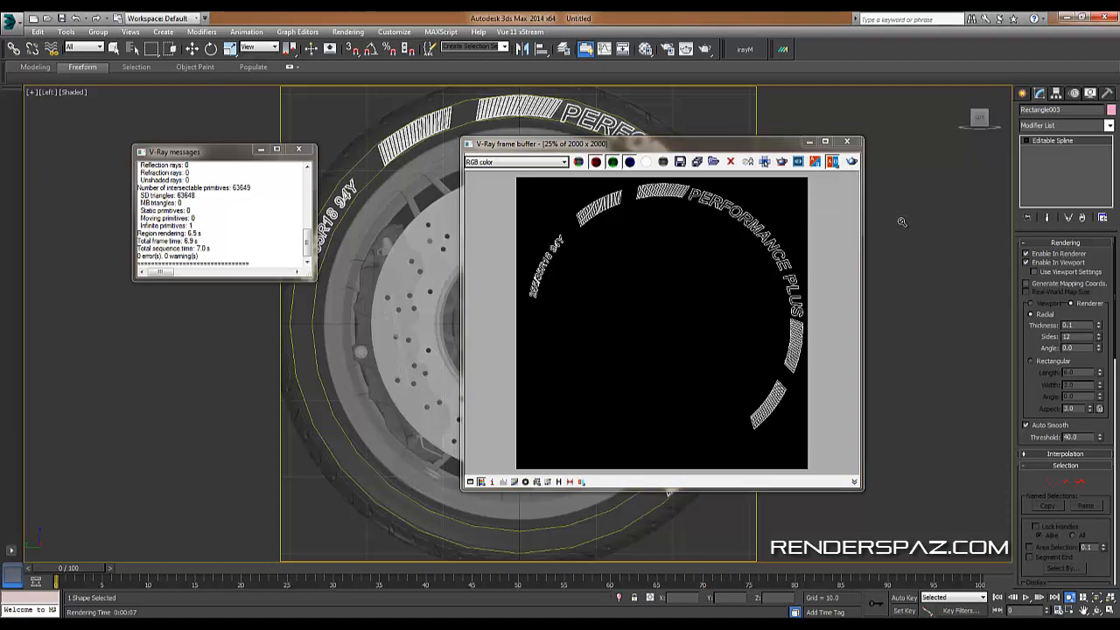
{"action": "key", "text": "m"}
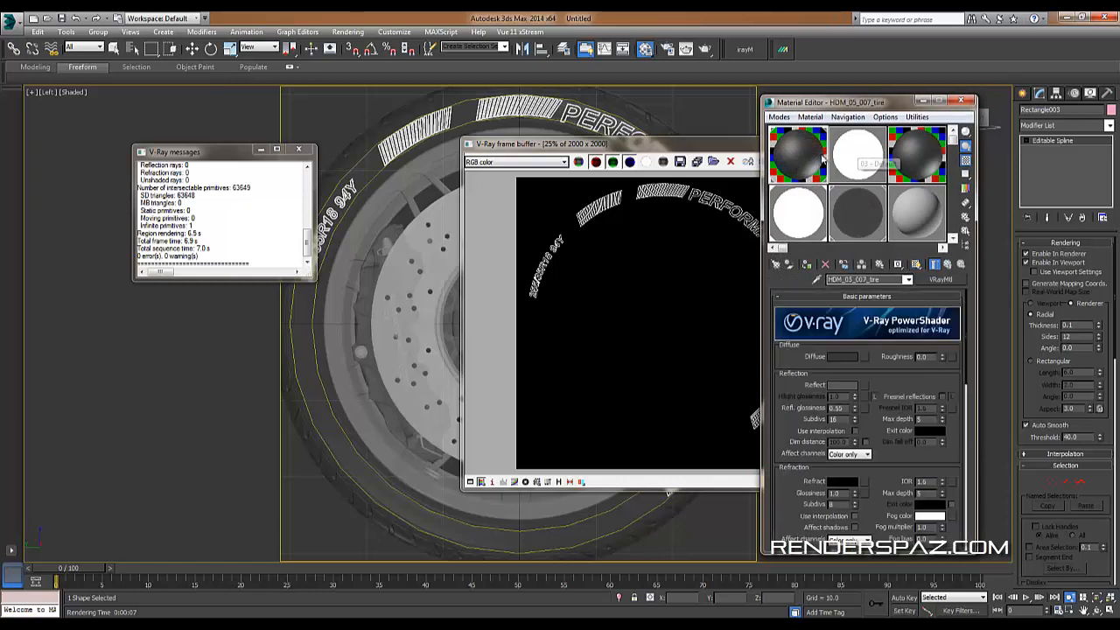
{"action": "left_click", "coordinate": [922, 141]}
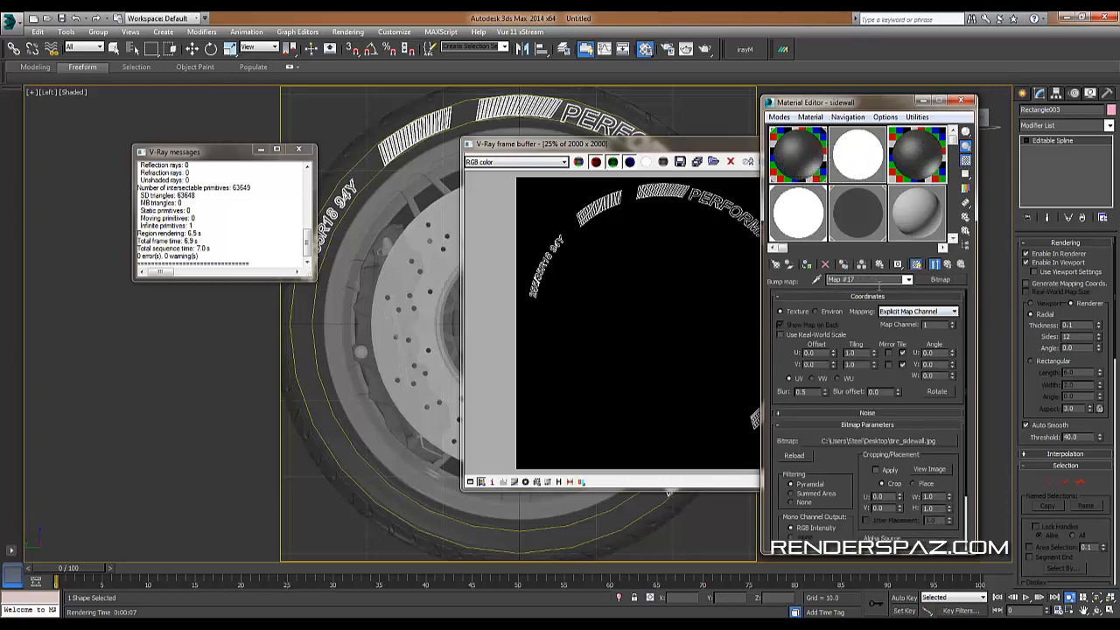
{"action": "left_click", "coordinate": [946, 265]}
{"action": "left_click", "coordinate": [905, 501]}
{"action": "left_click", "coordinate": [946, 266]}
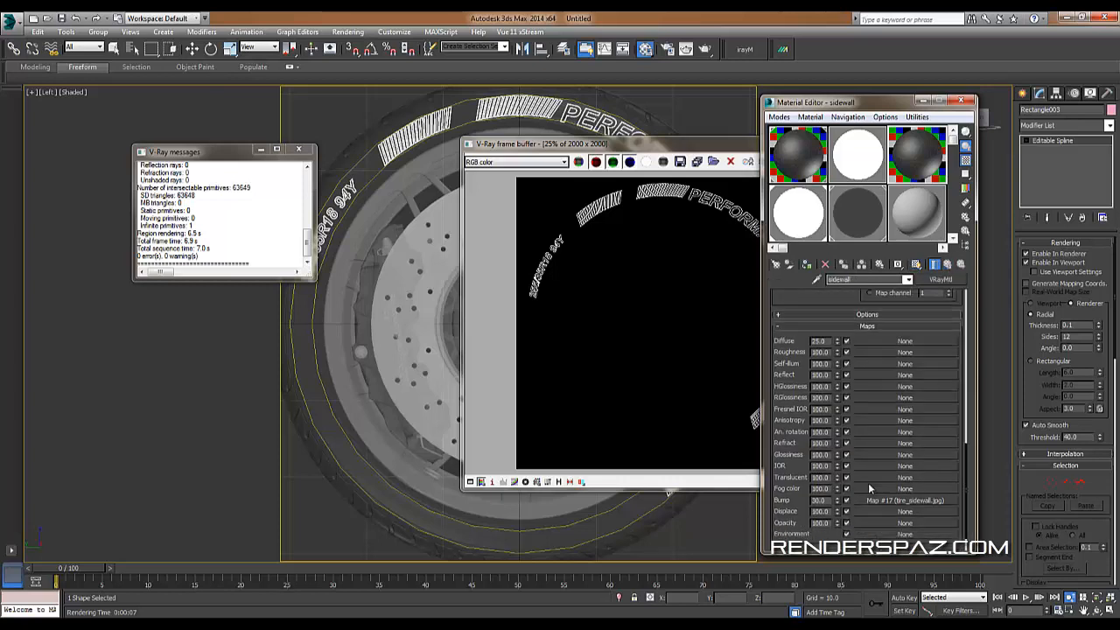
{"action": "mouse_move", "coordinate": [798, 499]}
{"action": "left_mouse_down"}
{"action": "mouse_move", "coordinate": [773, 498]}
{"action": "mouse_move", "coordinate": [806, 508]}
{"action": "left_mouse_up"}
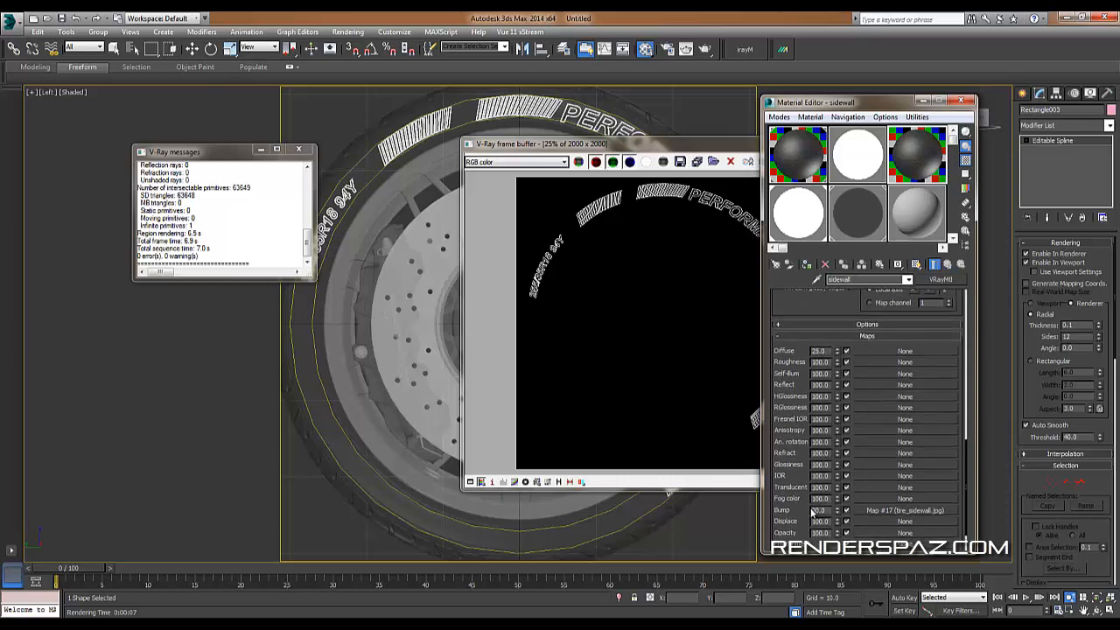
{"action": "left_click_drag", "start_coordinate": [801, 314], "coordinate": [797, 330]}
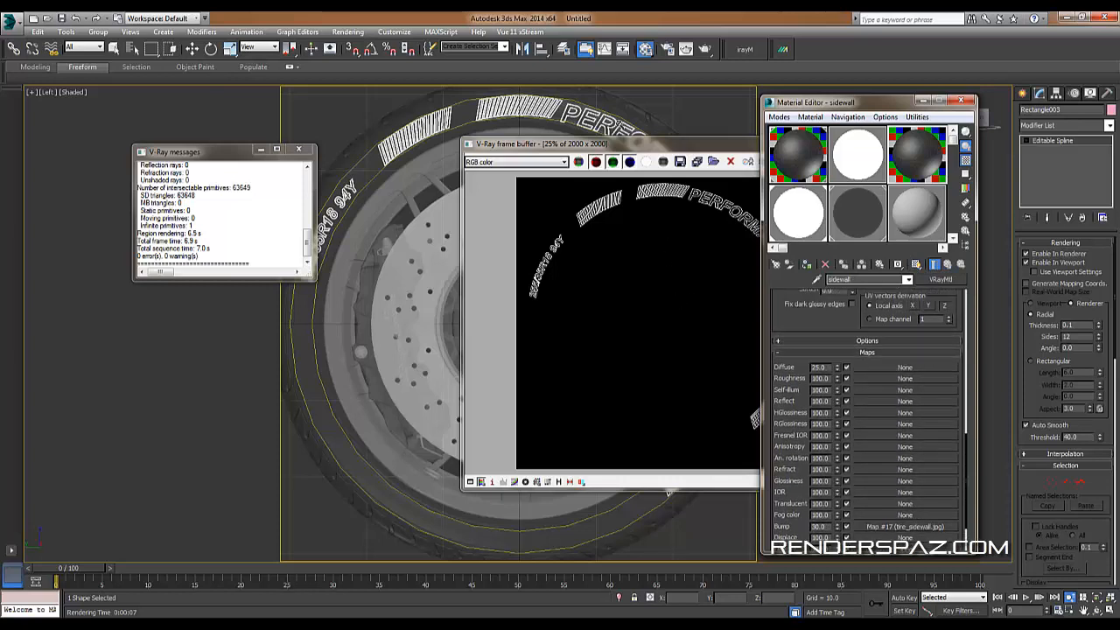
Close the rendered image and hide the sidewall lettering spline.
{"action": "left_click_drag", "start_coordinate": [665, 144], "coordinate": [521, 144]}
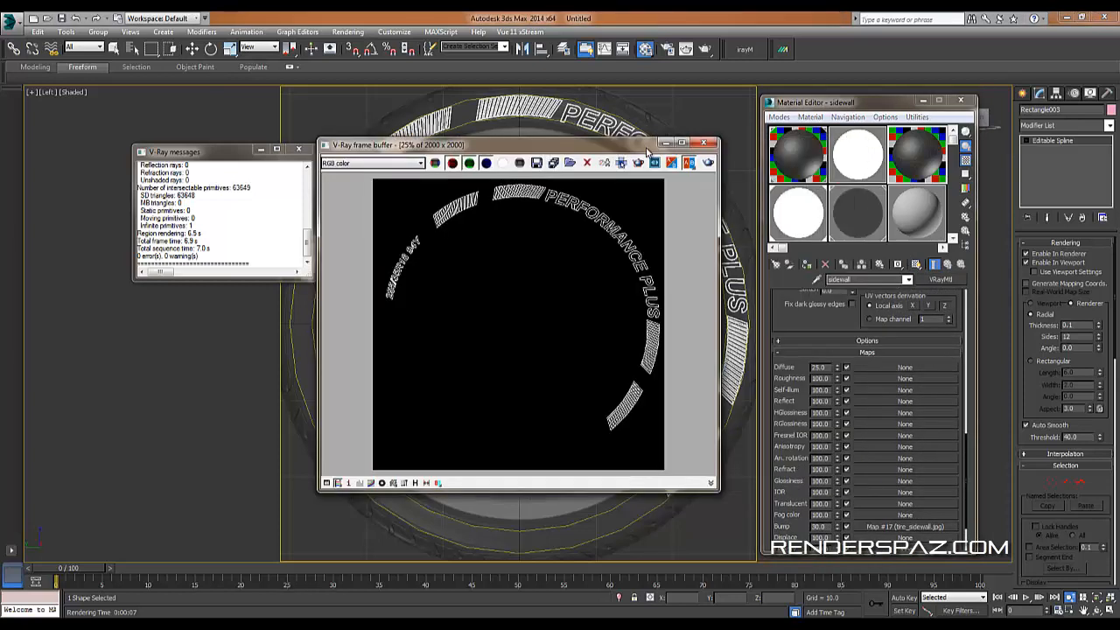
{"action": "left_click", "coordinate": [704, 143]}
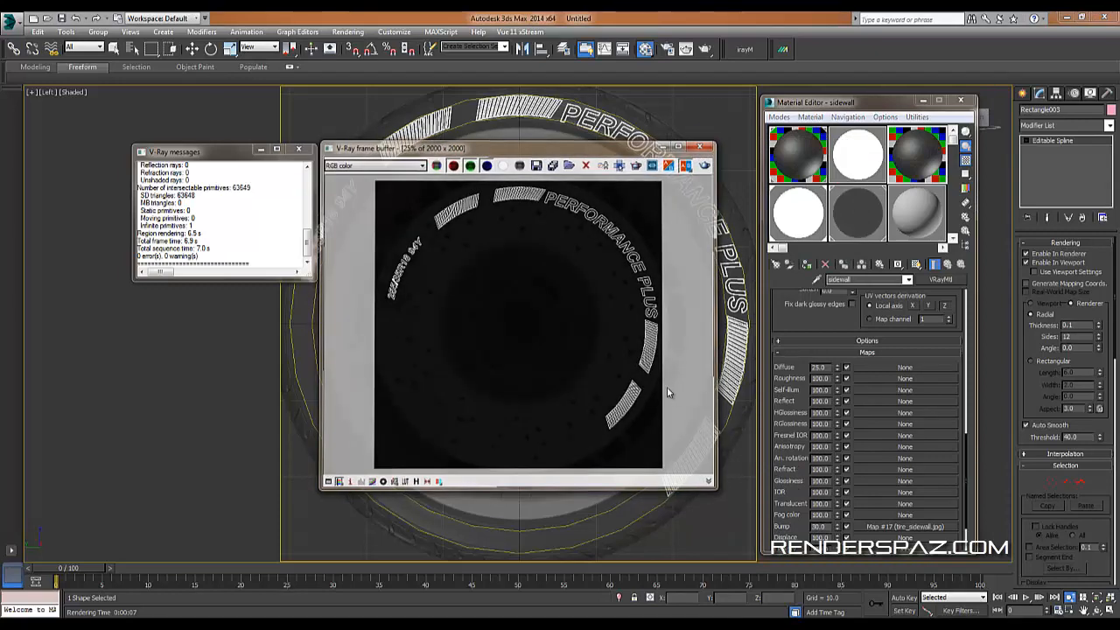
{"action": "key", "text": "F3"}
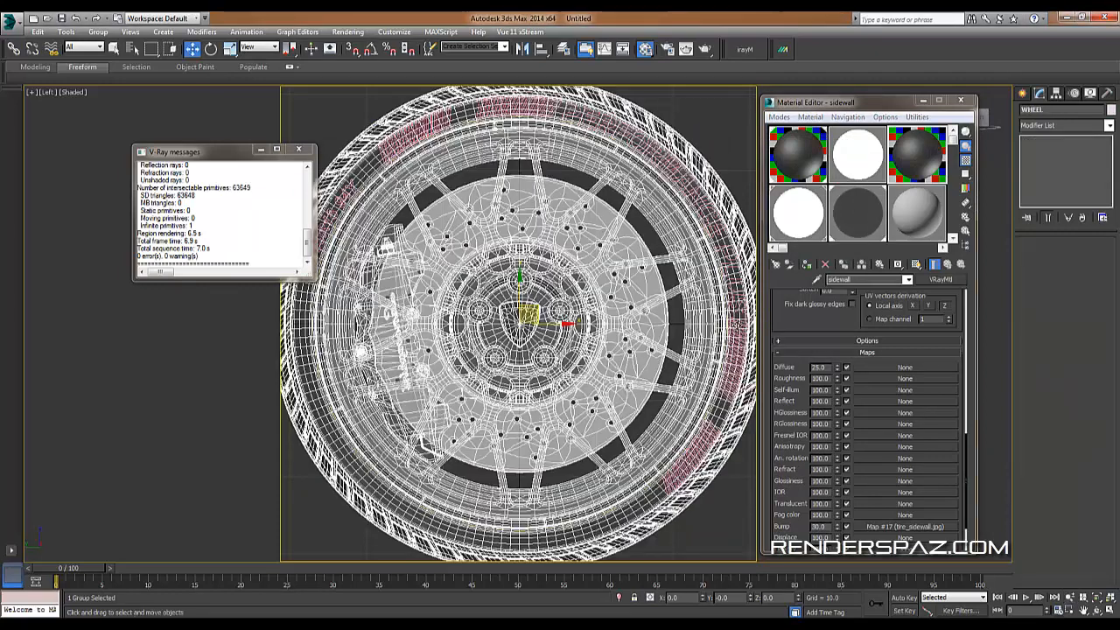
{"action": "key", "text": "F3"}
{"action": "right_click", "coordinate": [738, 331]}
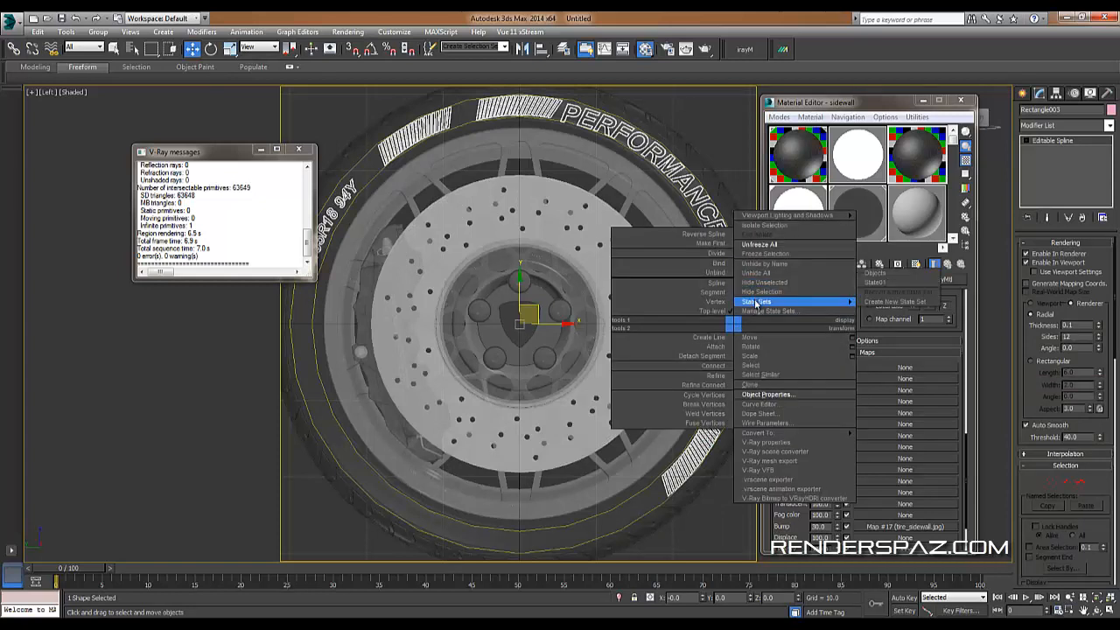
{"action": "left_click", "coordinate": [761, 291]}
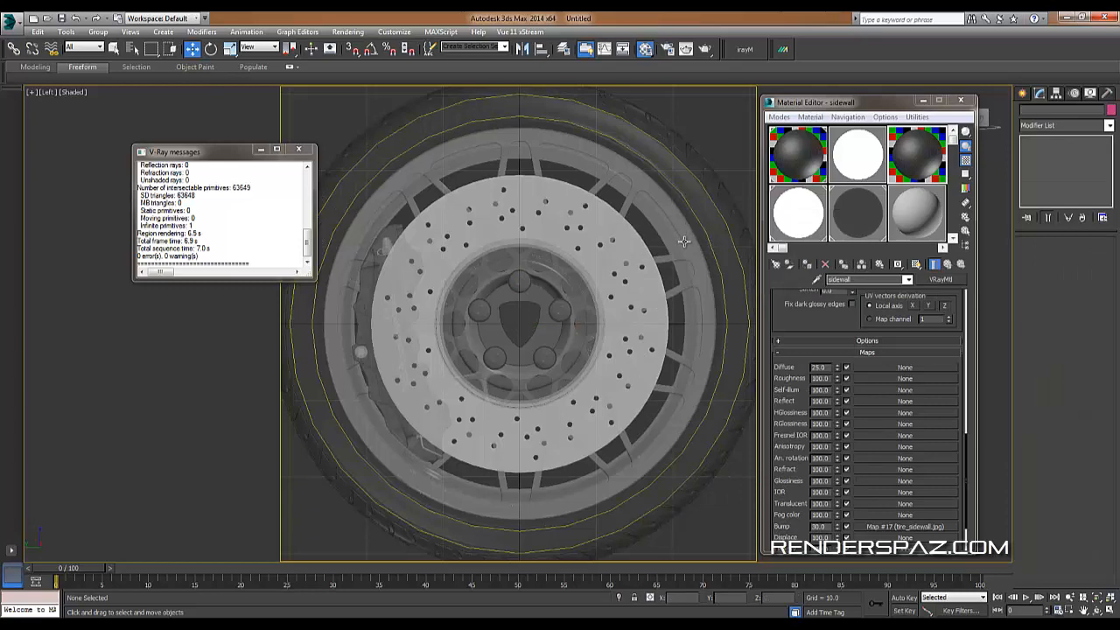
Switch the viewport to Perspective and unfreeze all objects.
{"action": "key", "text": "p"}
{"action": "right_click", "coordinate": [639, 350]}
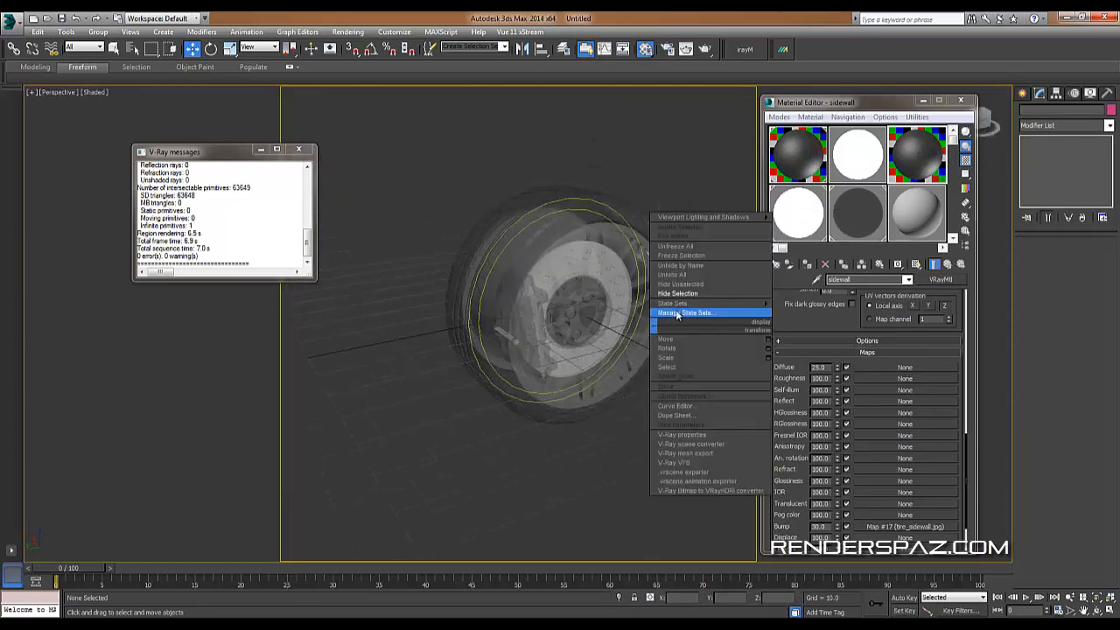
{"action": "left_click", "coordinate": [687, 251]}
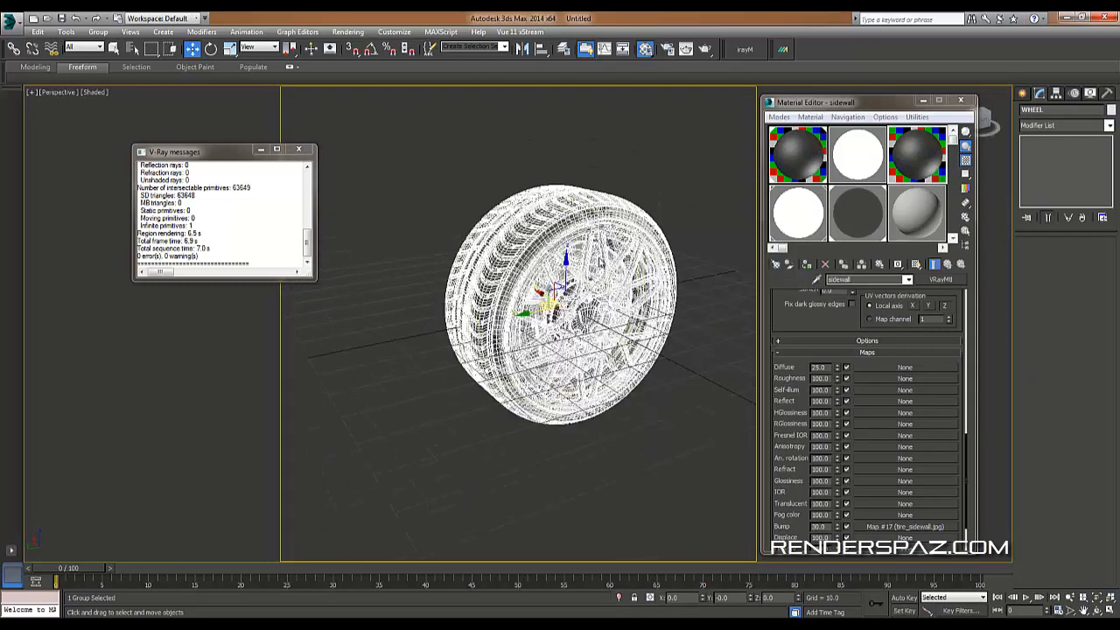
Set the WHEEL group's rendering visibility to 1 in its object properties.
{"action": "right_click", "coordinate": [599, 262]}
{"action": "left_click", "coordinate": [618, 318]}
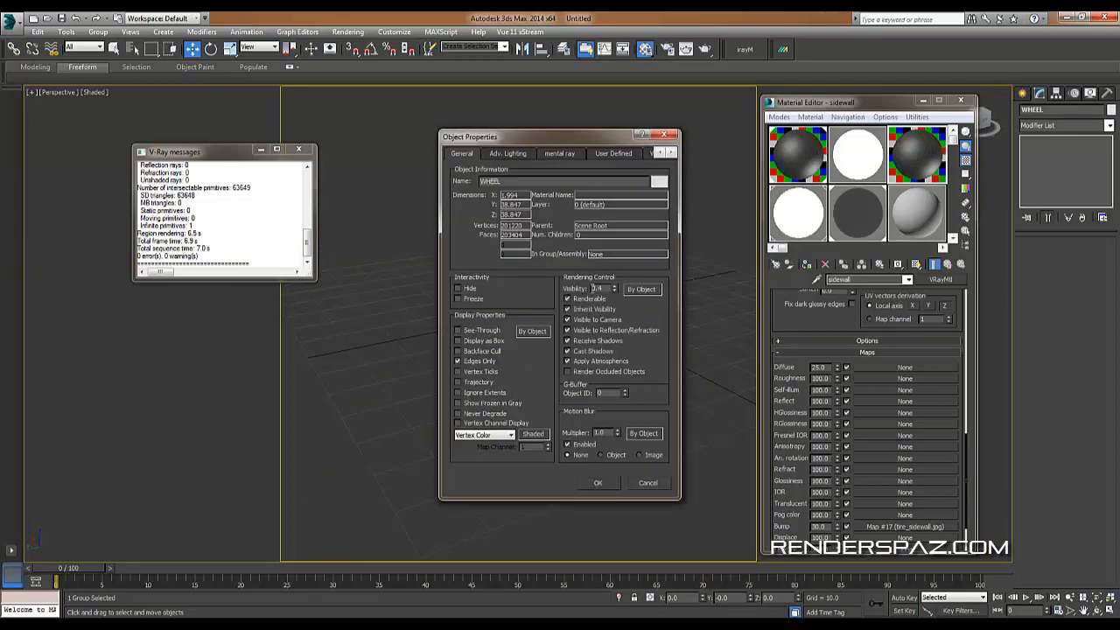
{"action": "type", "text": "1"}
{"action": "key", "text": "Return"}
{"action": "left_click", "coordinate": [603, 481]}
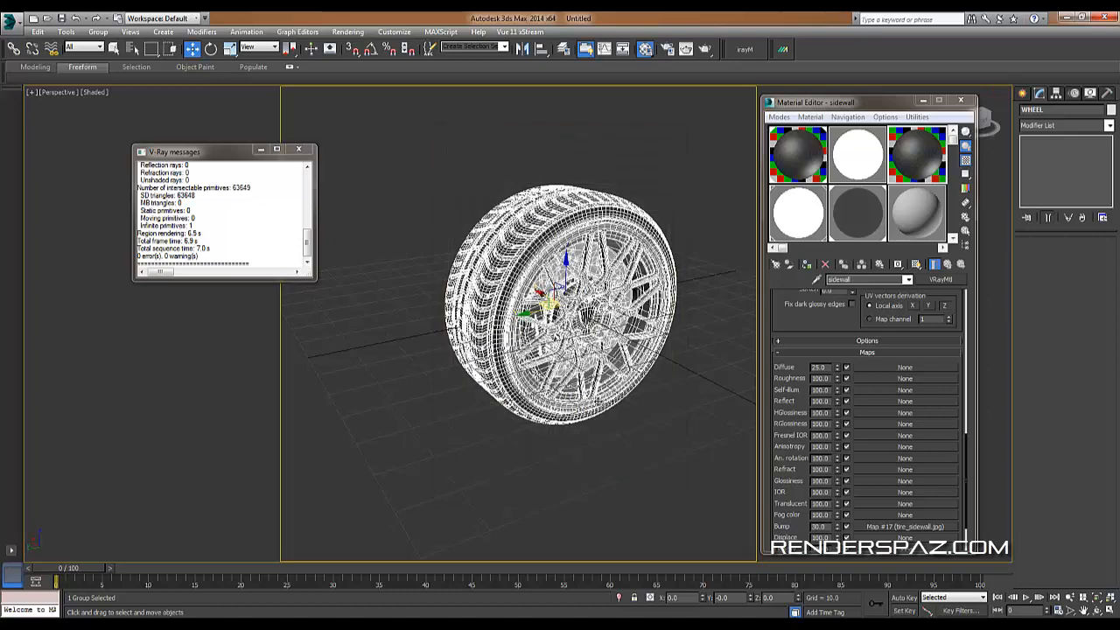
Close the V-Ray messages window, set the render output size to 800 by 600 and close the render setup.
{"action": "left_click", "coordinate": [642, 429]}
{"action": "middle_click_drag", "start_coordinate": [642, 429], "coordinate": [578, 443], "text": "alt"}
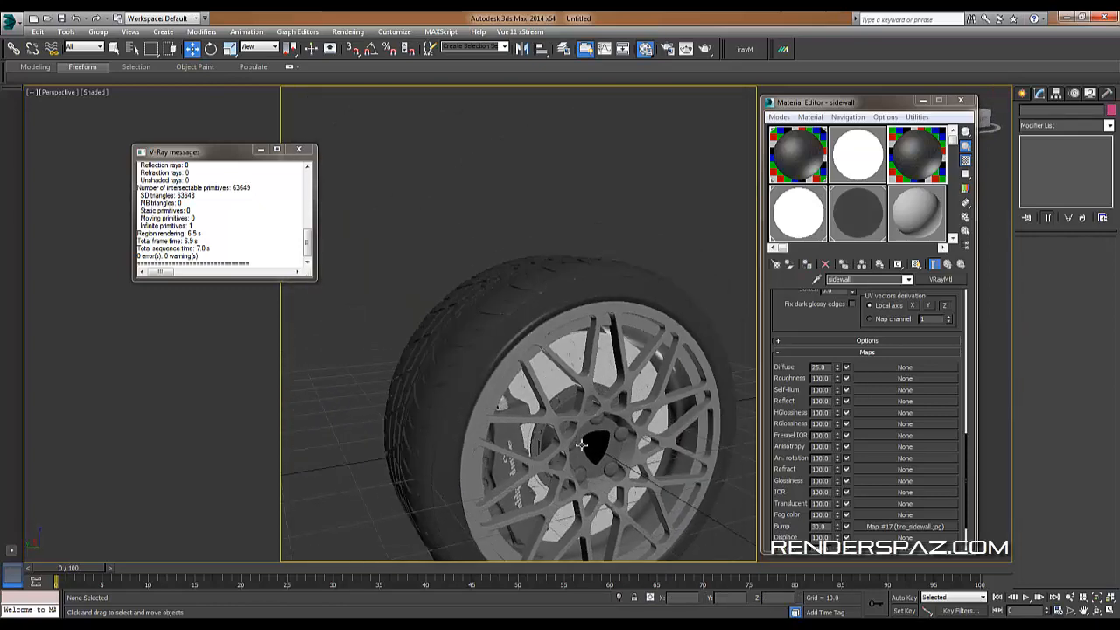
{"action": "scroll", "coordinate": [578, 438], "scroll_direction": "up", "scroll_amount": 3}
{"action": "left_click", "coordinate": [537, 218]}
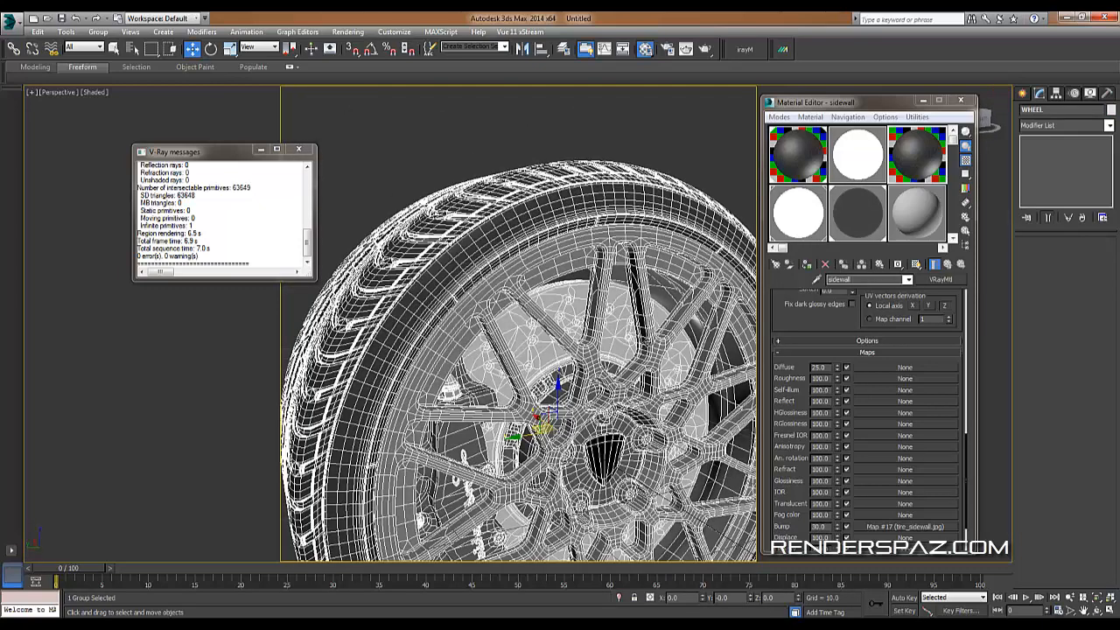
{"action": "left_click", "coordinate": [298, 150]}
{"action": "left_click", "coordinate": [347, 33]}
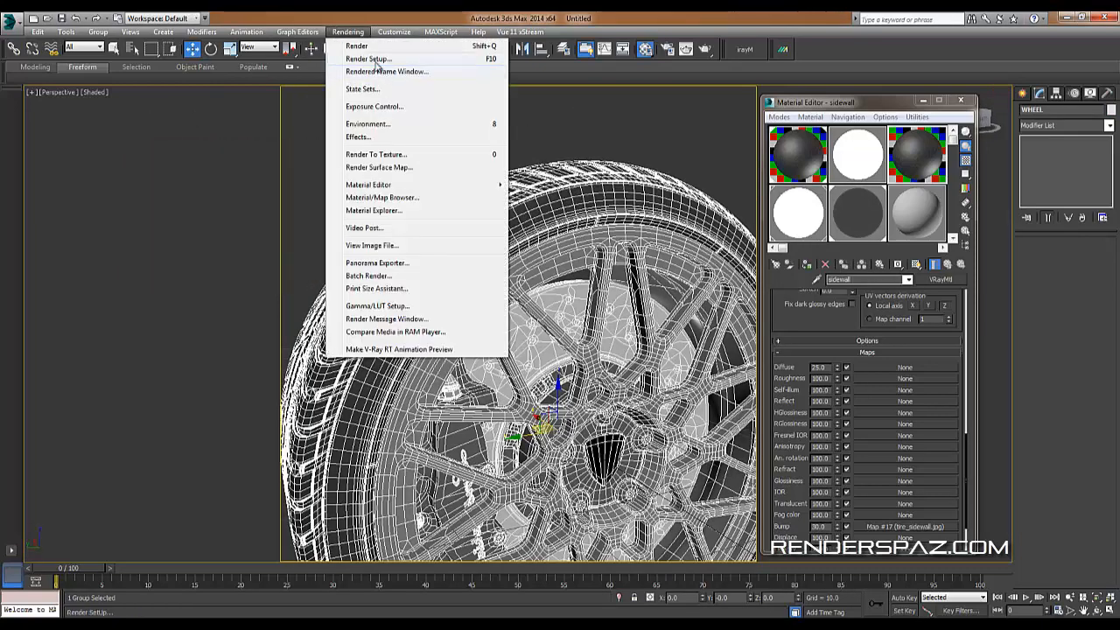
{"action": "left_click", "coordinate": [368, 59]}
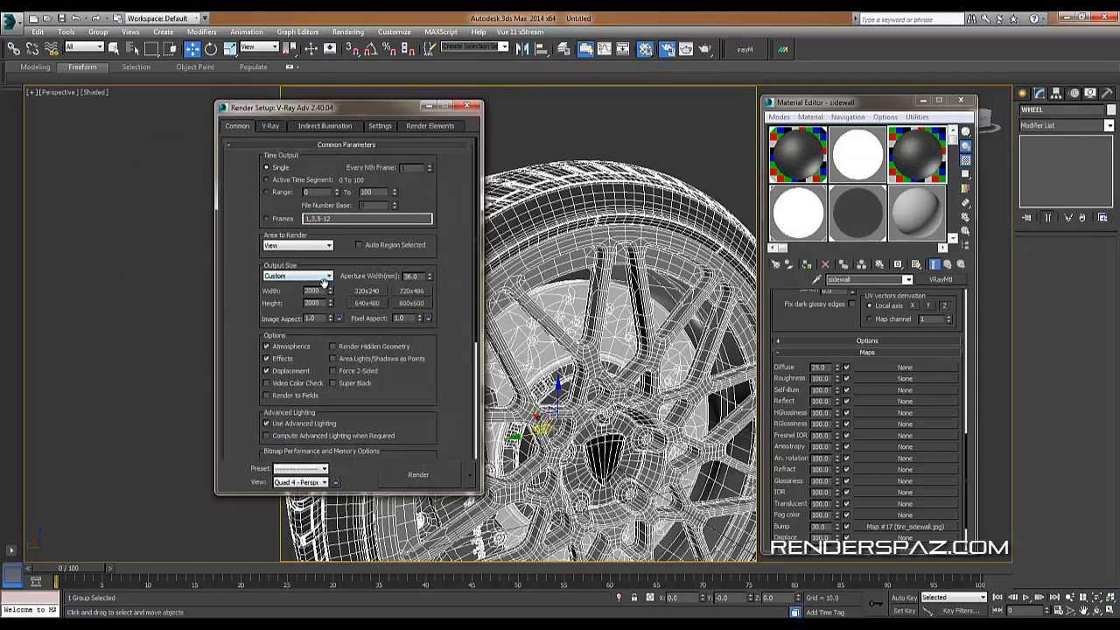
{"action": "left_click", "coordinate": [411, 303]}
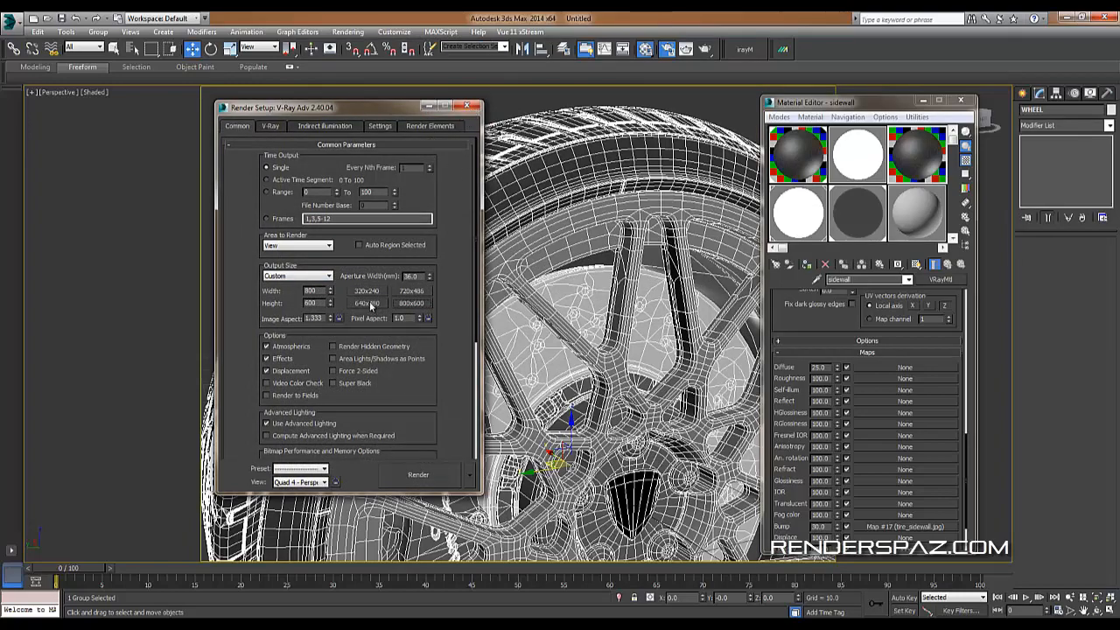
{"action": "left_click", "coordinate": [472, 106]}
{"action": "middle_click_drag", "start_coordinate": [560, 262], "coordinate": [438, 267]}
{"action": "scroll", "coordinate": [437, 268], "scroll_direction": "down", "scroll_amount": 3}
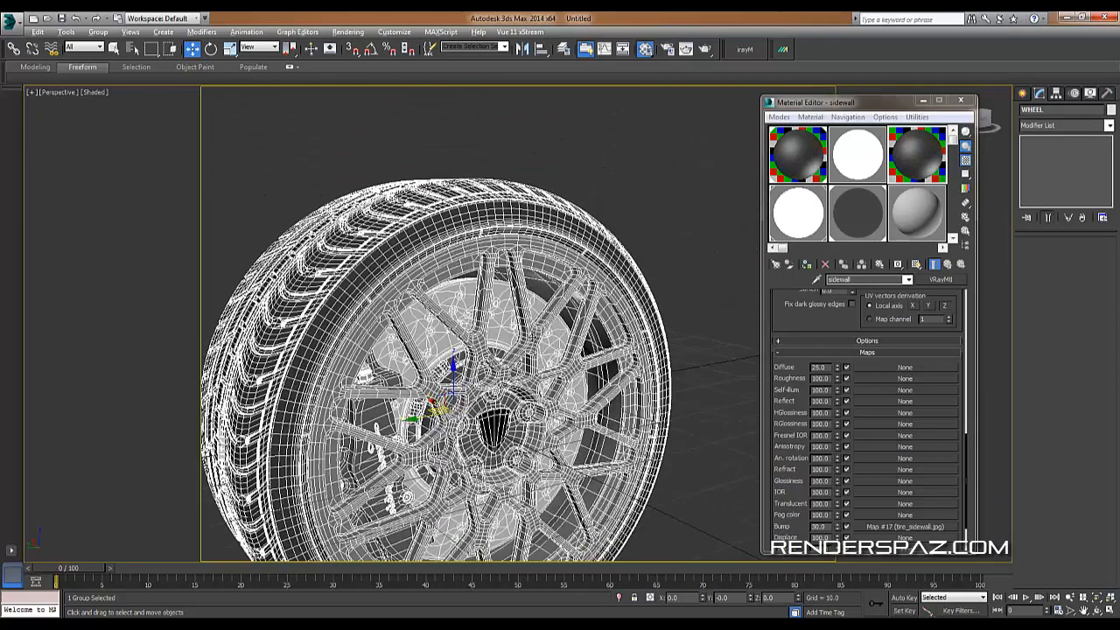
Ungroup the WHEEL group and select the tire mesh on its own.
{"action": "middle_click_drag", "start_coordinate": [529, 361], "coordinate": [569, 365], "text": "alt"}
{"action": "left_click", "coordinate": [674, 249]}
{"action": "left_click", "coordinate": [443, 238]}
{"action": "scroll", "coordinate": [450, 286], "scroll_direction": "up", "scroll_amount": 4}
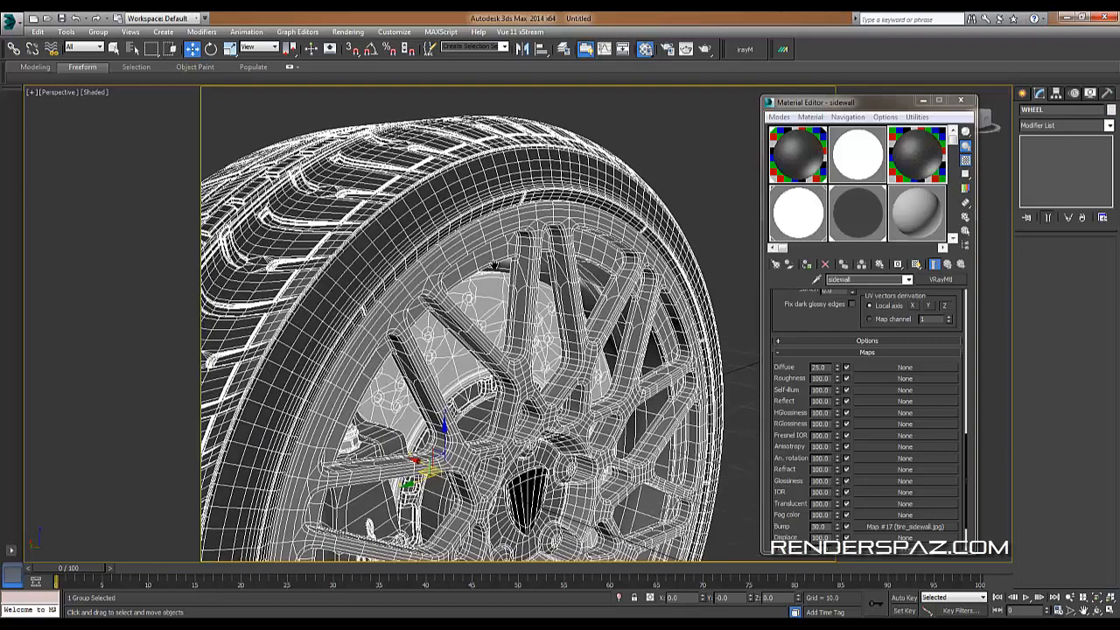
{"action": "middle_click_drag", "start_coordinate": [495, 267], "coordinate": [458, 252], "text": "alt"}
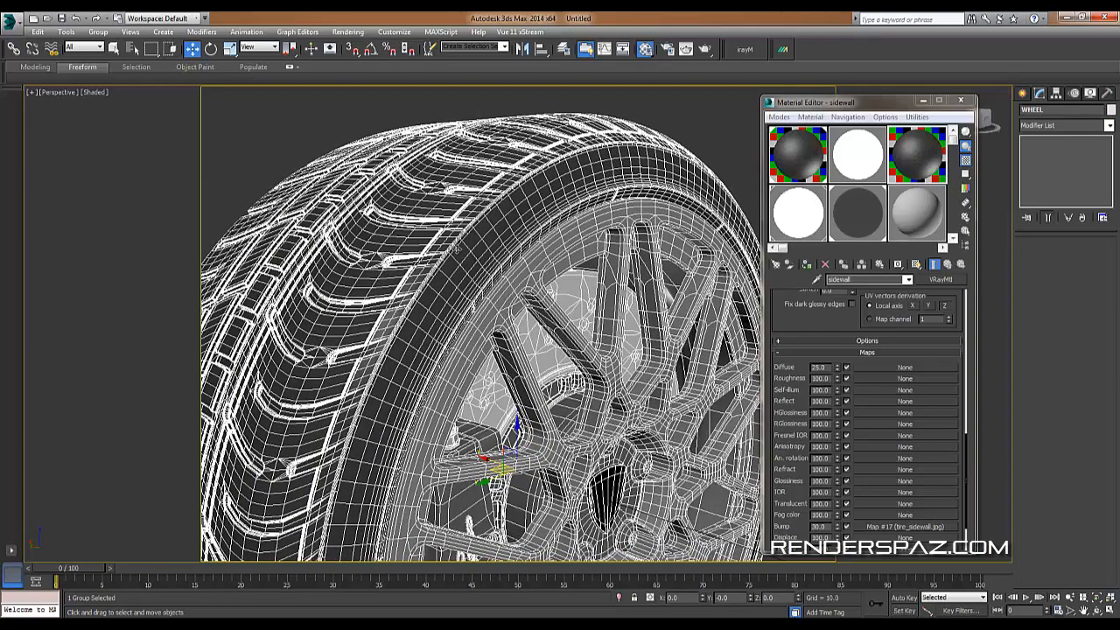
{"action": "scroll", "coordinate": [479, 282], "scroll_direction": "up", "scroll_amount": 5}
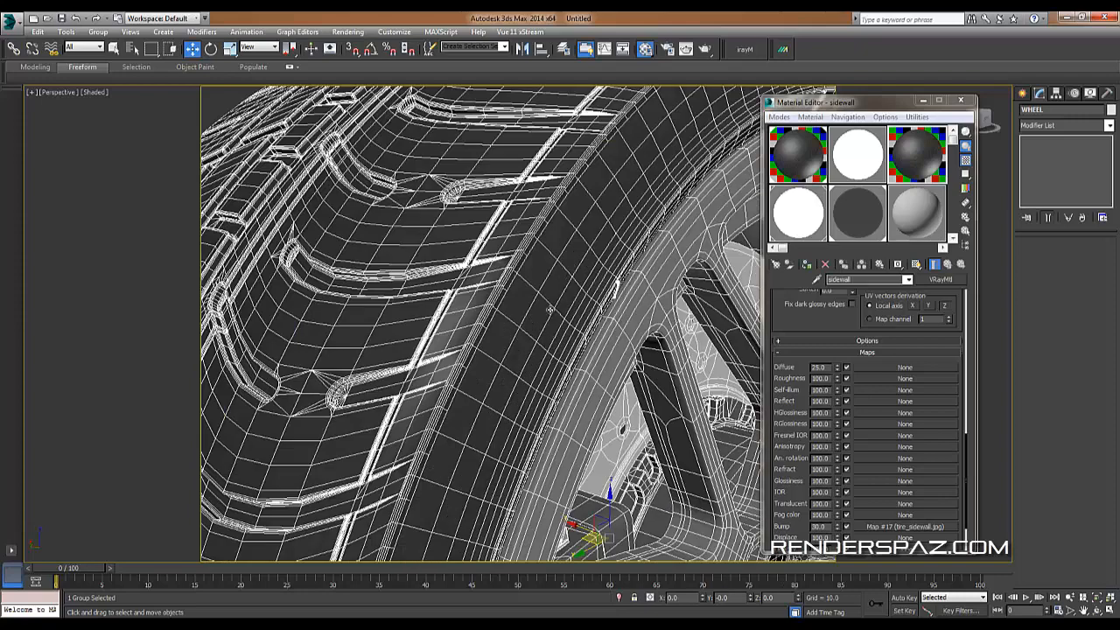
{"action": "scroll", "coordinate": [480, 282], "scroll_direction": "down", "scroll_amount": 5}
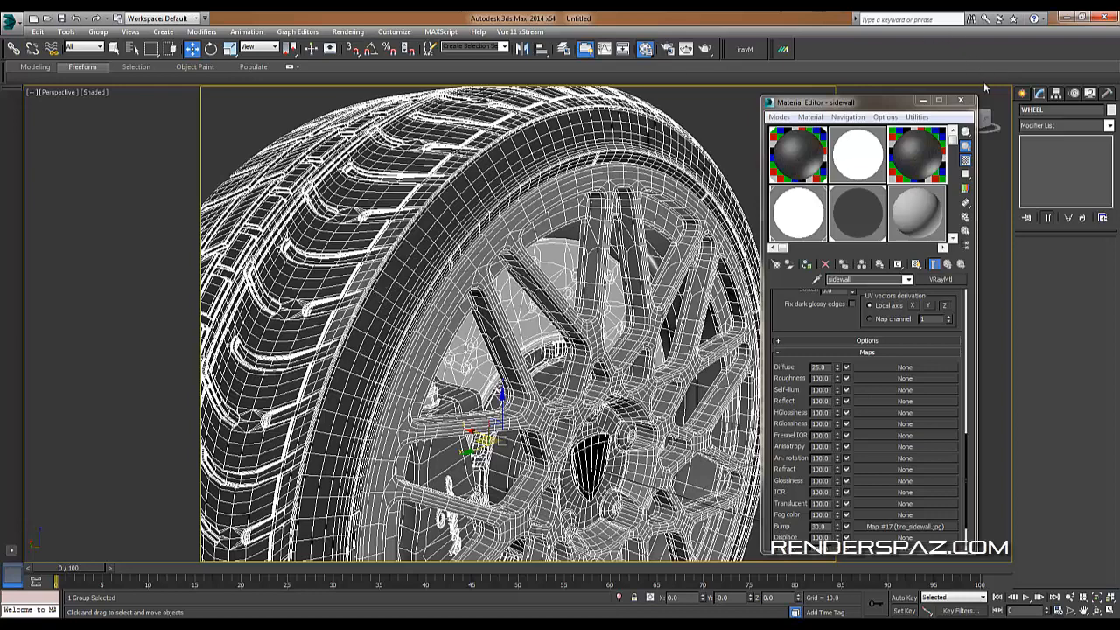
{"action": "left_click", "coordinate": [98, 32]}
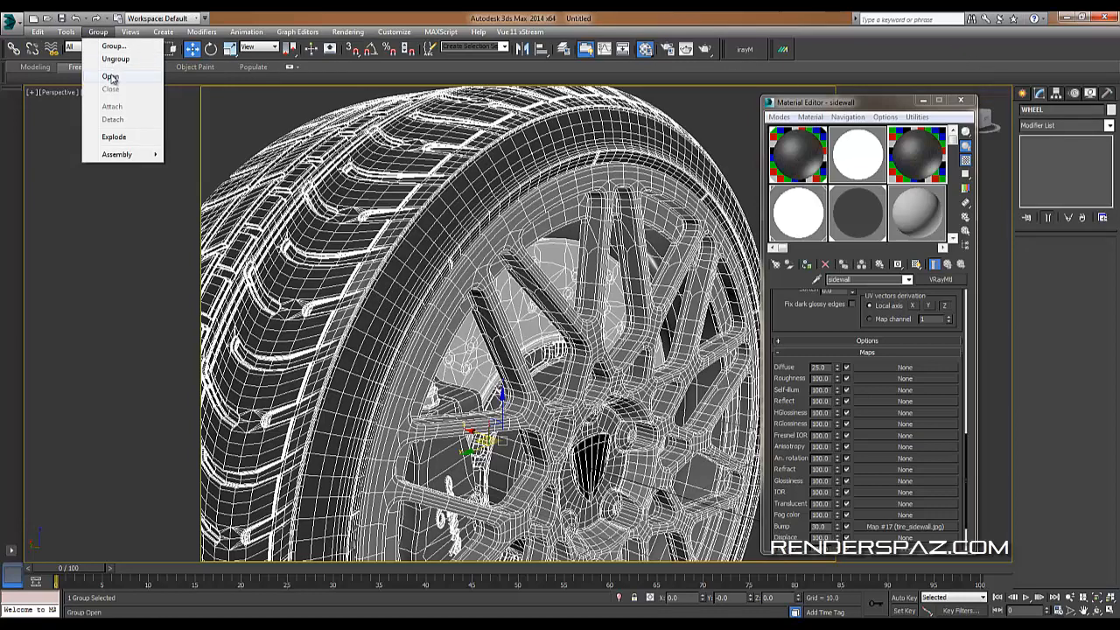
{"action": "left_click", "coordinate": [115, 59]}
{"action": "left_click", "coordinate": [458, 225]}
Try to select the tire's sidewall polygons by expanding a single edge into a loop and ring, then clear the selection.
{"action": "key", "text": "2"}
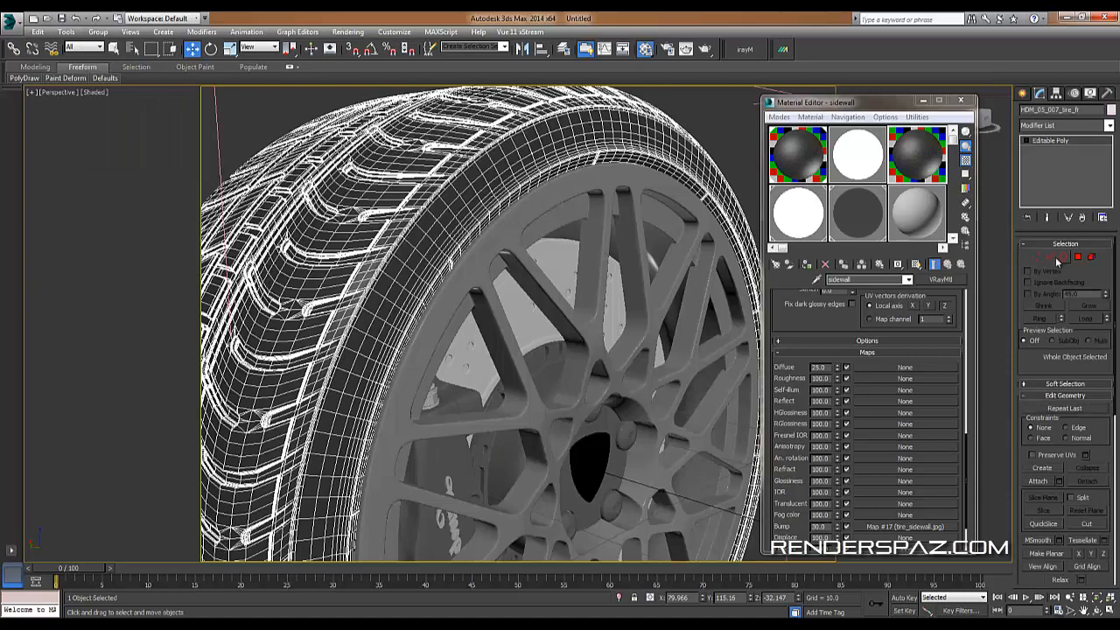
{"action": "left_click", "coordinate": [421, 226]}
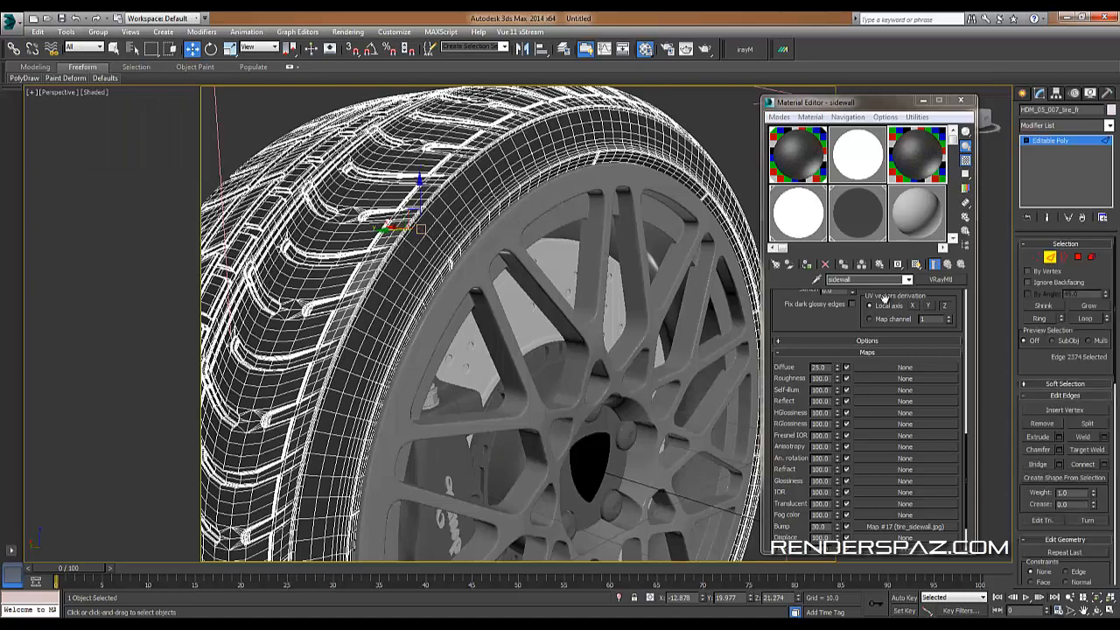
{"action": "left_click", "coordinate": [1090, 319]}
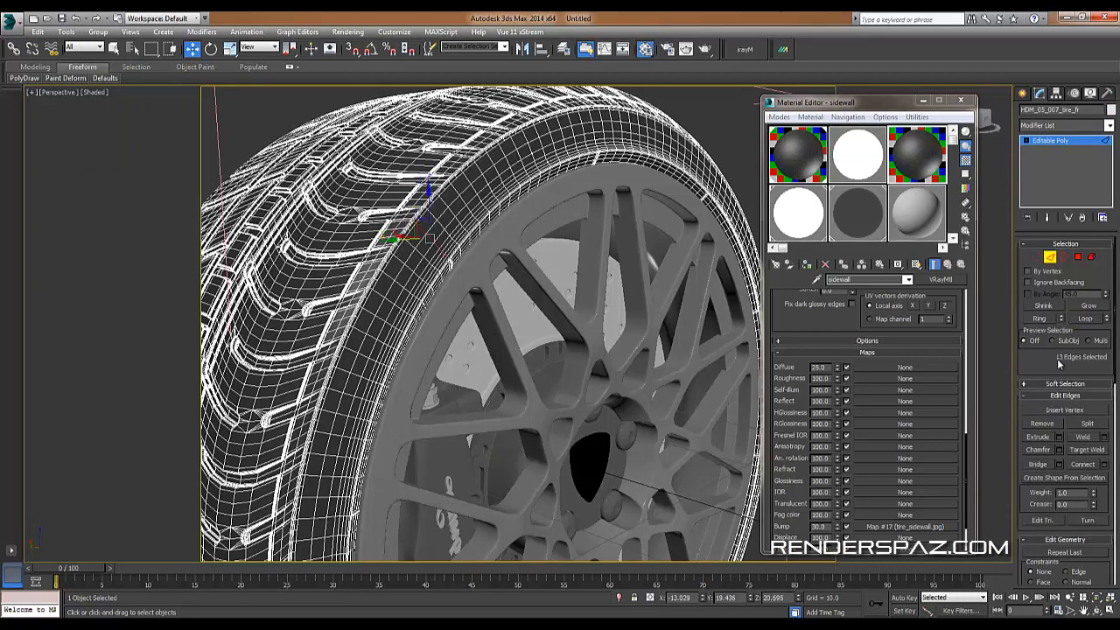
{"action": "left_click", "coordinate": [1041, 319]}
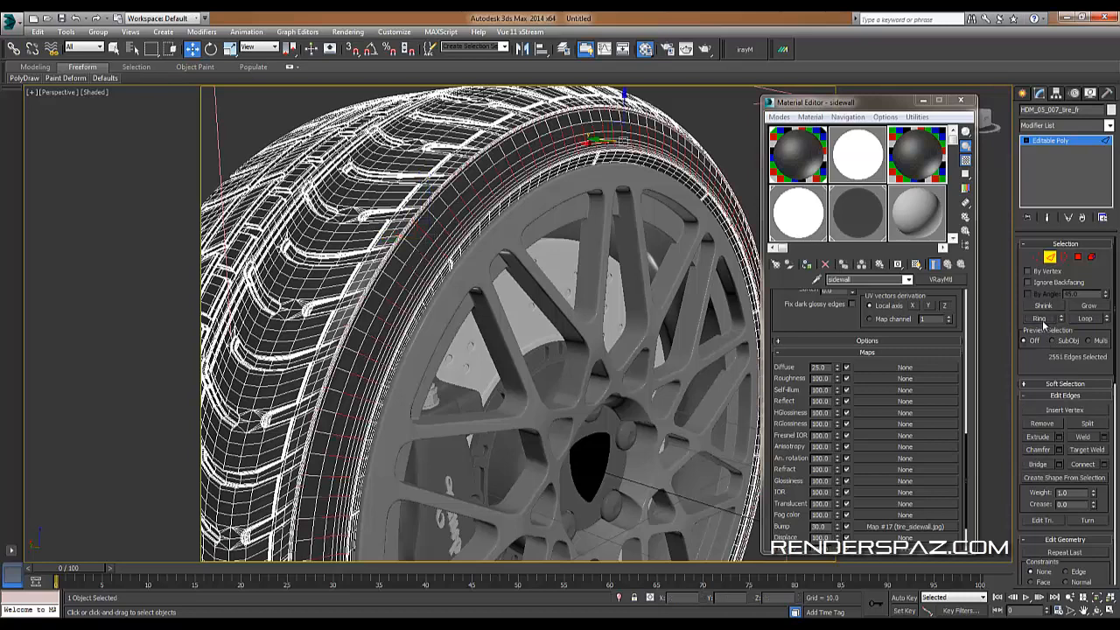
{"action": "left_click", "coordinate": [1078, 258], "text": "ctrl"}
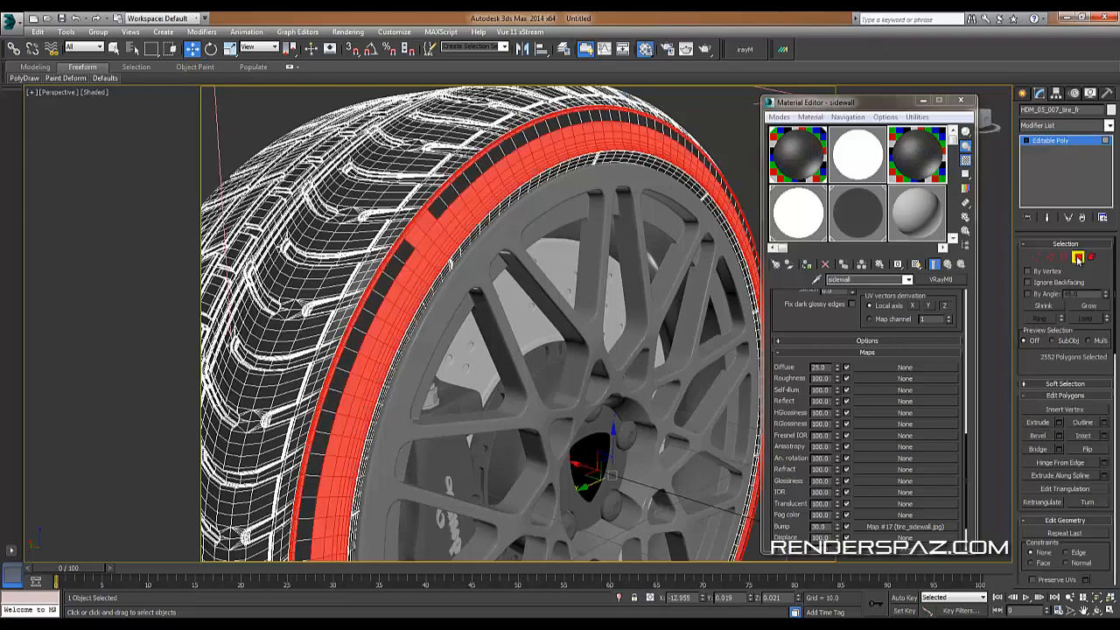
{"action": "middle_click_drag", "start_coordinate": [530, 203], "coordinate": [567, 347], "text": "alt"}
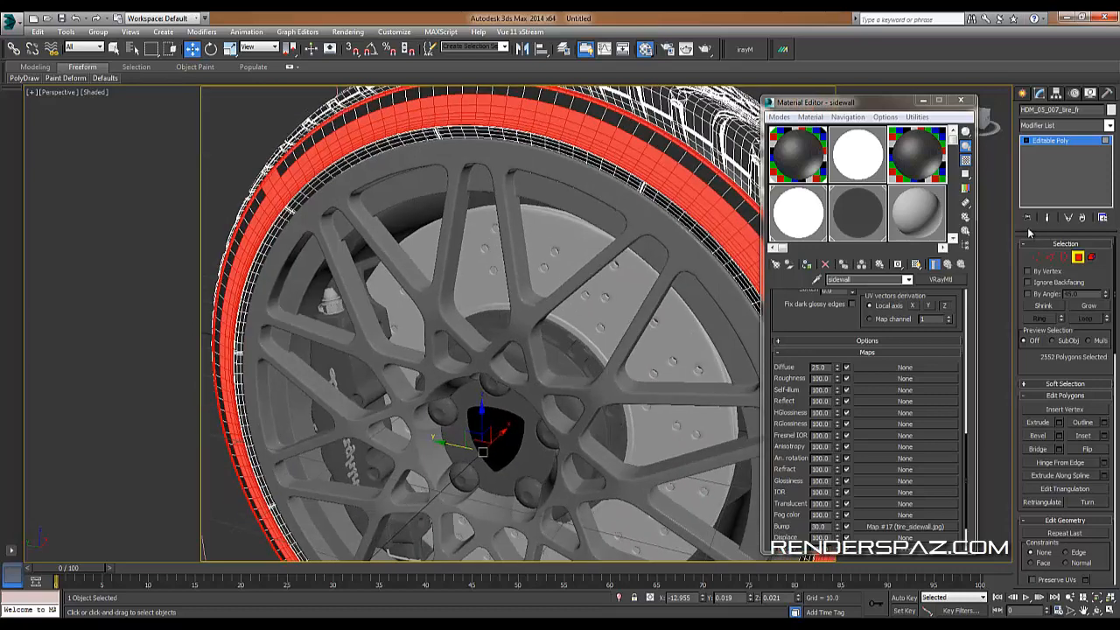
{"action": "left_click", "coordinate": [1078, 257]}
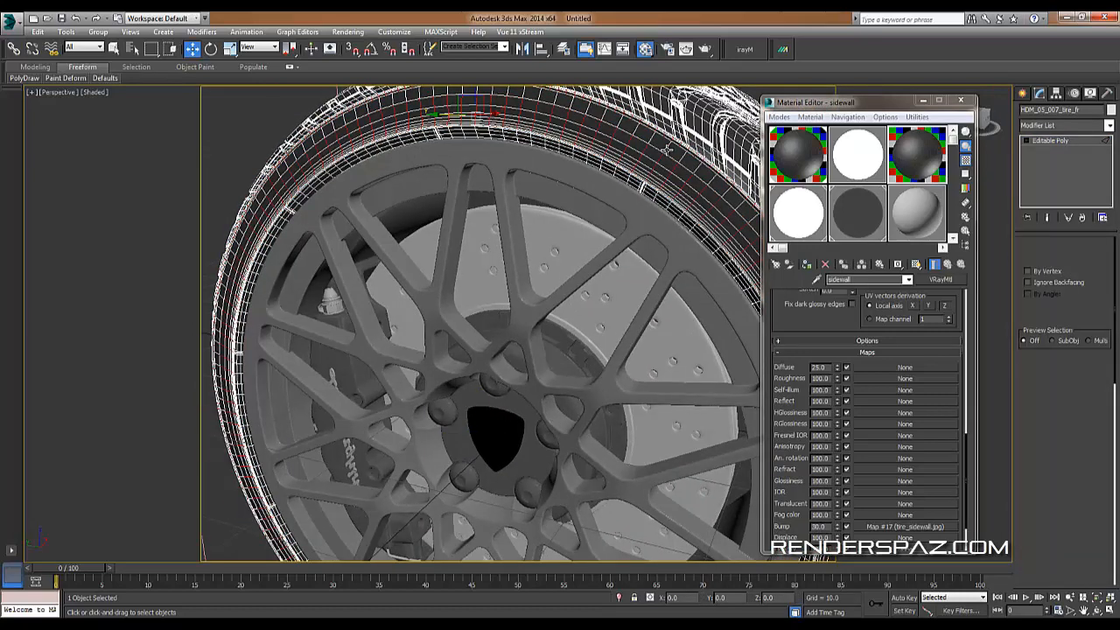
{"action": "key", "text": "2"}
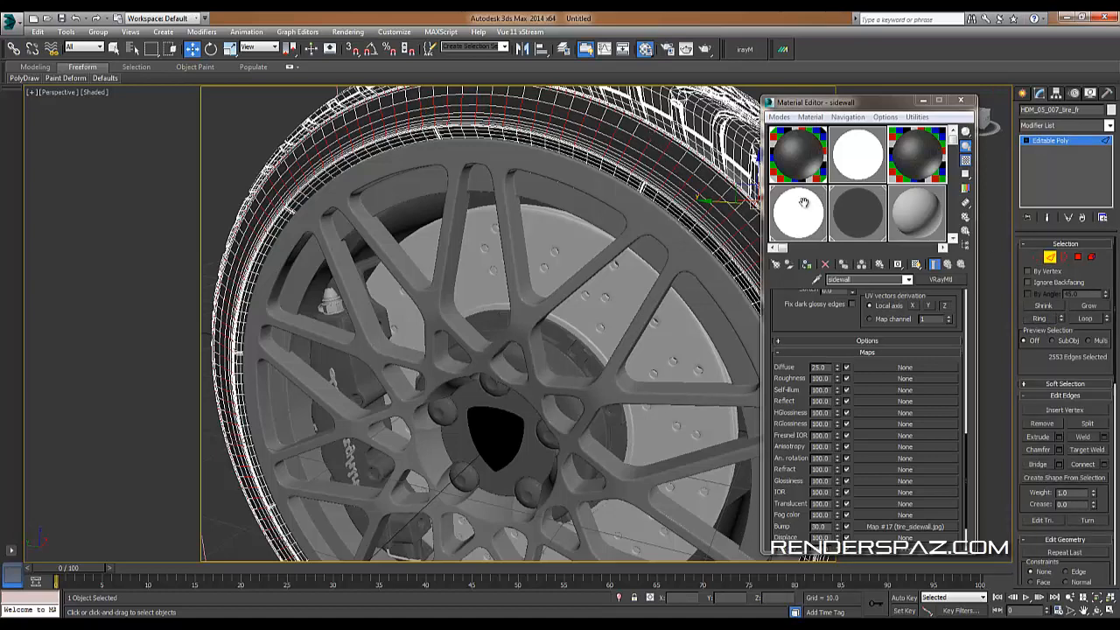
{"action": "left_click", "coordinate": [677, 226]}
Select a ring of edges around the lower sidewall near the rim and convert it to a polygon selection.
{"action": "scroll", "coordinate": [673, 196], "scroll_direction": "up", "scroll_amount": 5}
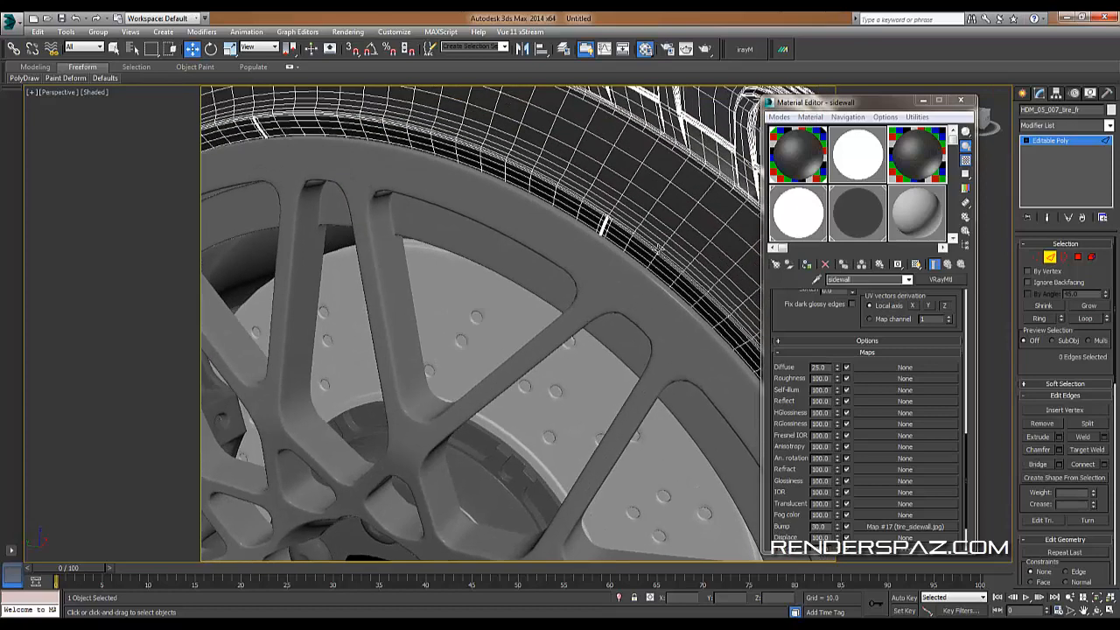
{"action": "left_click", "coordinate": [621, 197]}
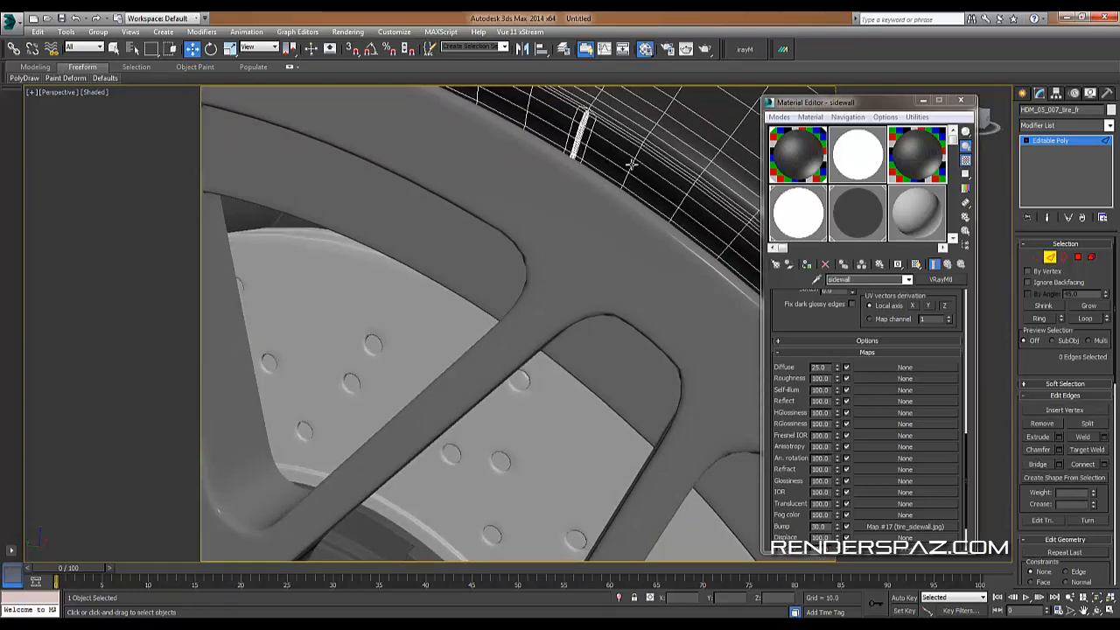
{"action": "middle_click_drag", "start_coordinate": [676, 121], "coordinate": [638, 187]}
{"action": "left_click", "coordinate": [603, 213]}
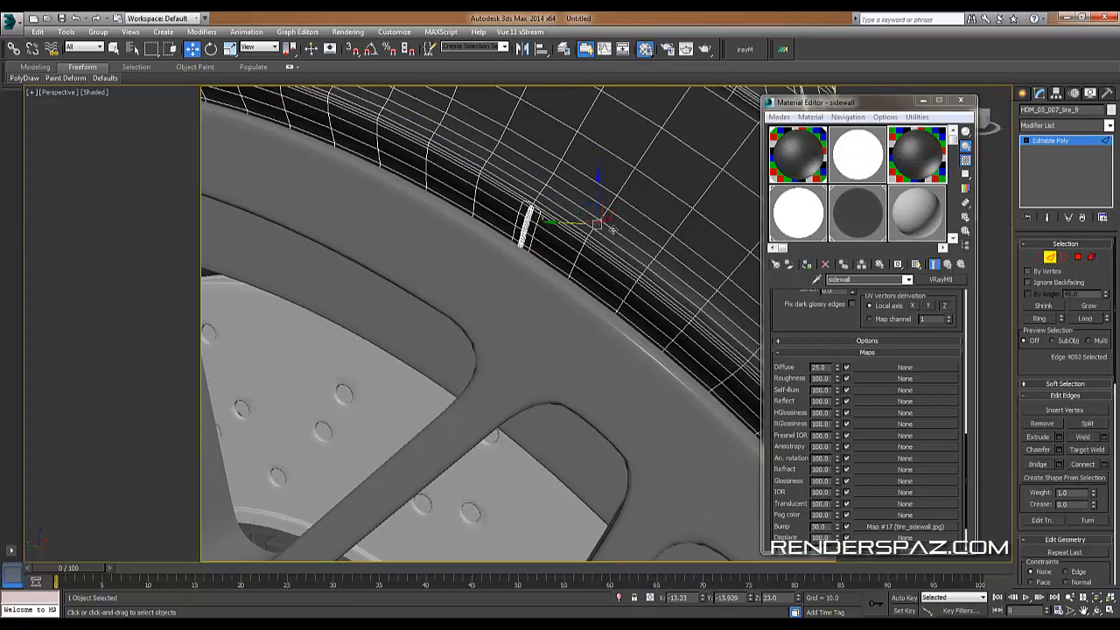
{"action": "left_click", "coordinate": [1042, 318]}
{"action": "left_click", "coordinate": [1078, 257], "text": "ctrl"}
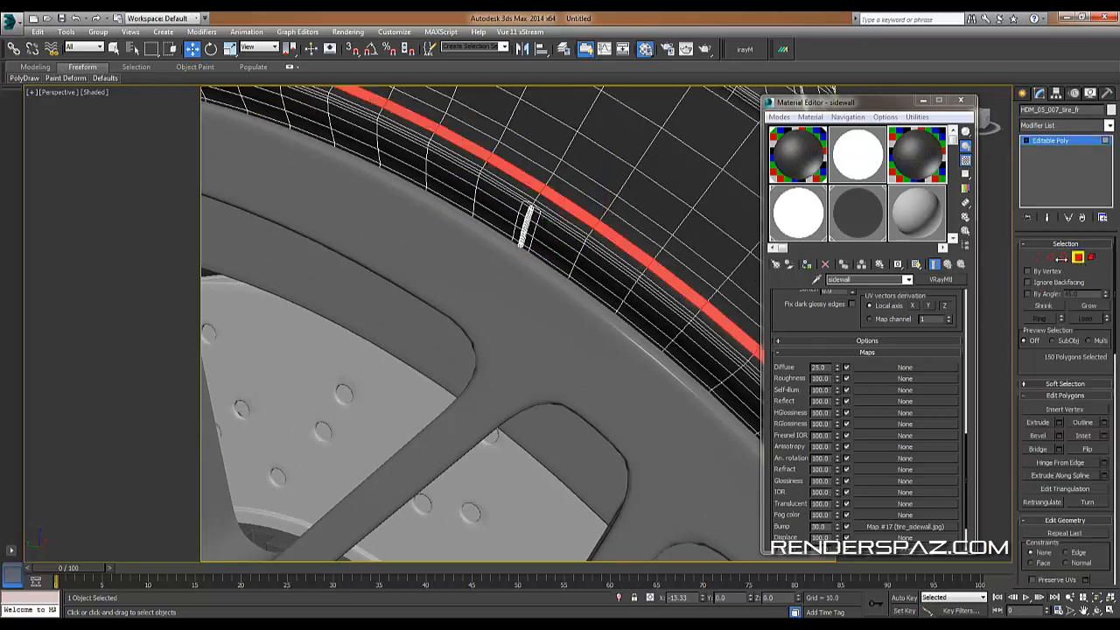
Grow the polygon selection four times until it covers the tire's outer sidewall.
{"action": "scroll", "coordinate": [510, 298], "scroll_direction": "down", "scroll_amount": 6}
{"action": "middle_click_drag", "start_coordinate": [525, 304], "coordinate": [474, 308], "text": "alt"}
{"action": "left_click", "coordinate": [1088, 305]}
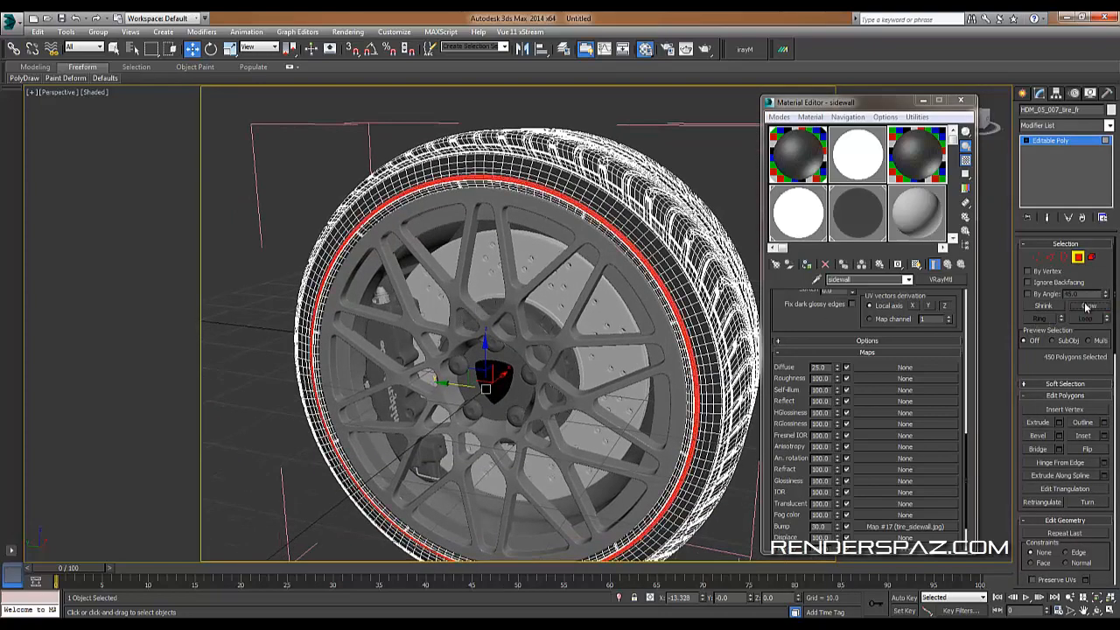
{"action": "left_click", "coordinate": [1087, 305]}
{"action": "left_click", "coordinate": [1088, 306]}
{"action": "left_click", "coordinate": [1088, 306]}
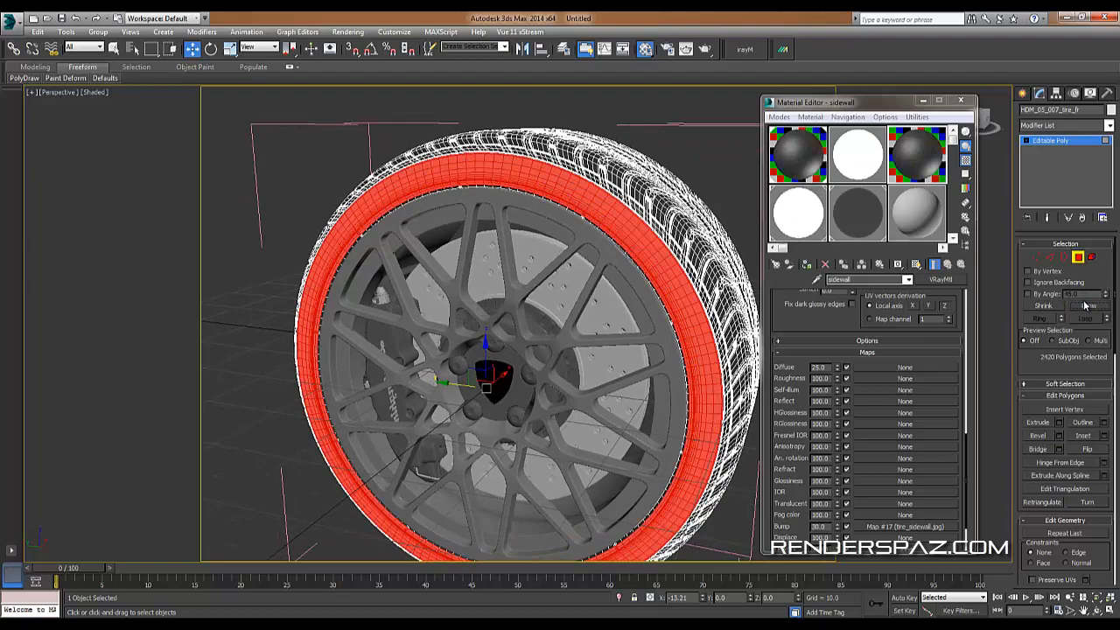
Detach the selected sidewall polygons from the tire as a separate object.
{"action": "middle_click_drag", "start_coordinate": [518, 343], "coordinate": [607, 327], "text": "alt"}
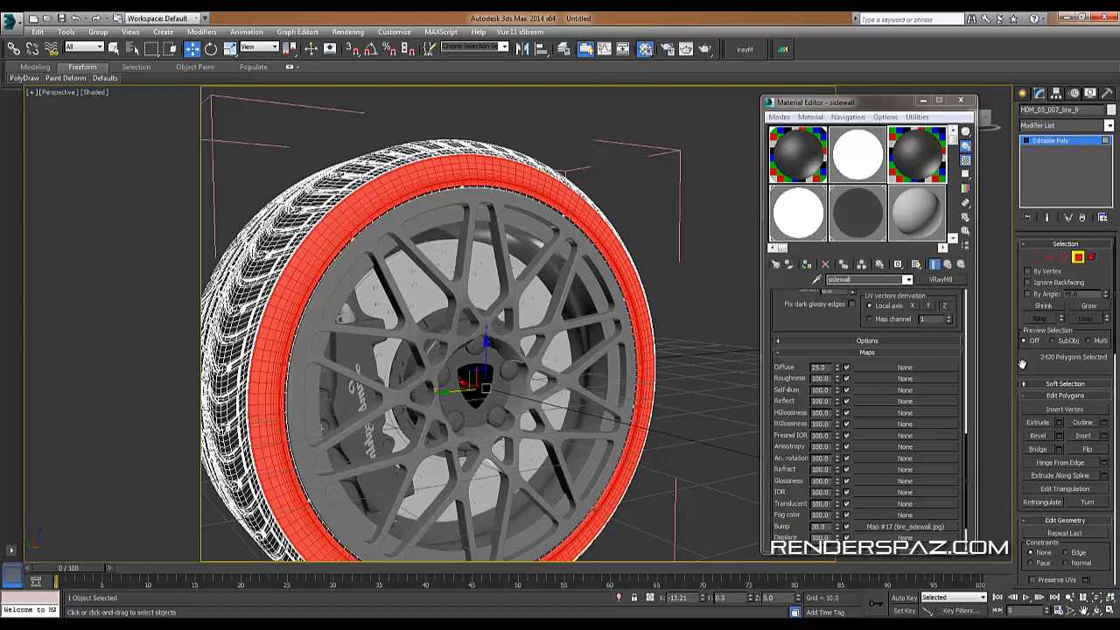
{"action": "scroll", "coordinate": [1037, 411], "scroll_direction": "down", "scroll_amount": 3}
{"action": "left_click", "coordinate": [1085, 483]}
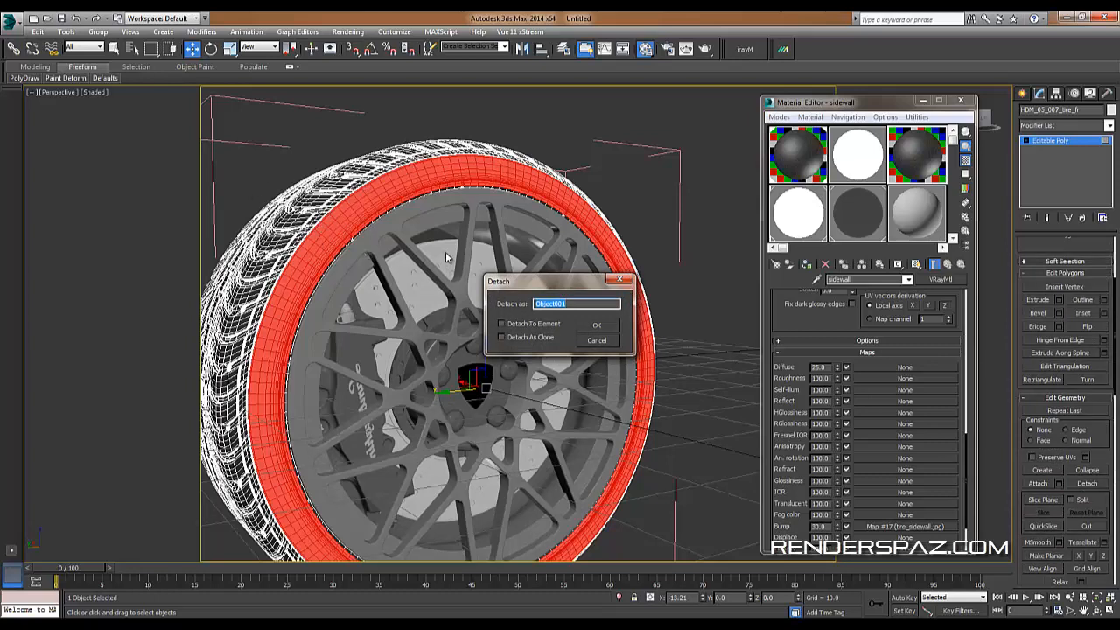
{"action": "left_click", "coordinate": [613, 344]}
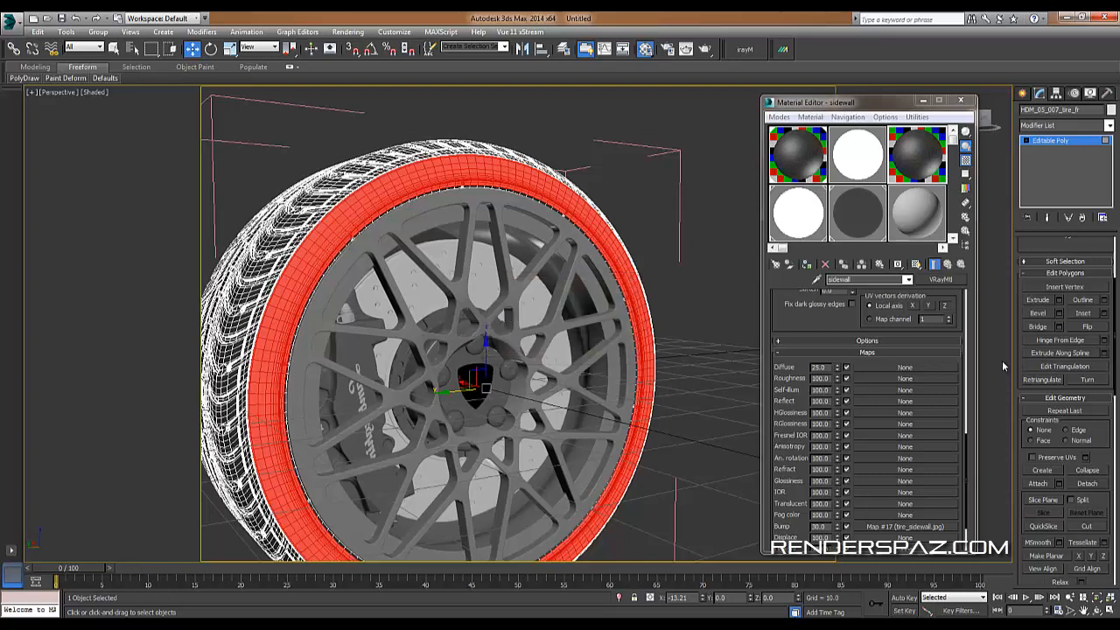
{"action": "scroll", "coordinate": [1081, 440], "scroll_direction": "down", "scroll_amount": 2}
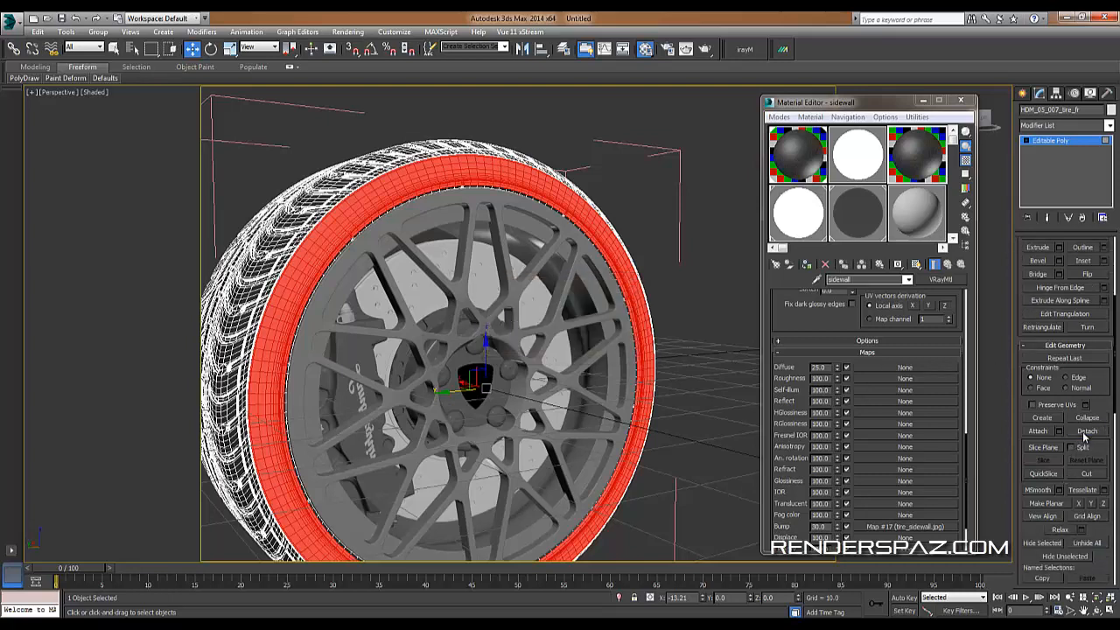
{"action": "left_click", "coordinate": [1085, 435]}
{"action": "left_click", "coordinate": [604, 325]}
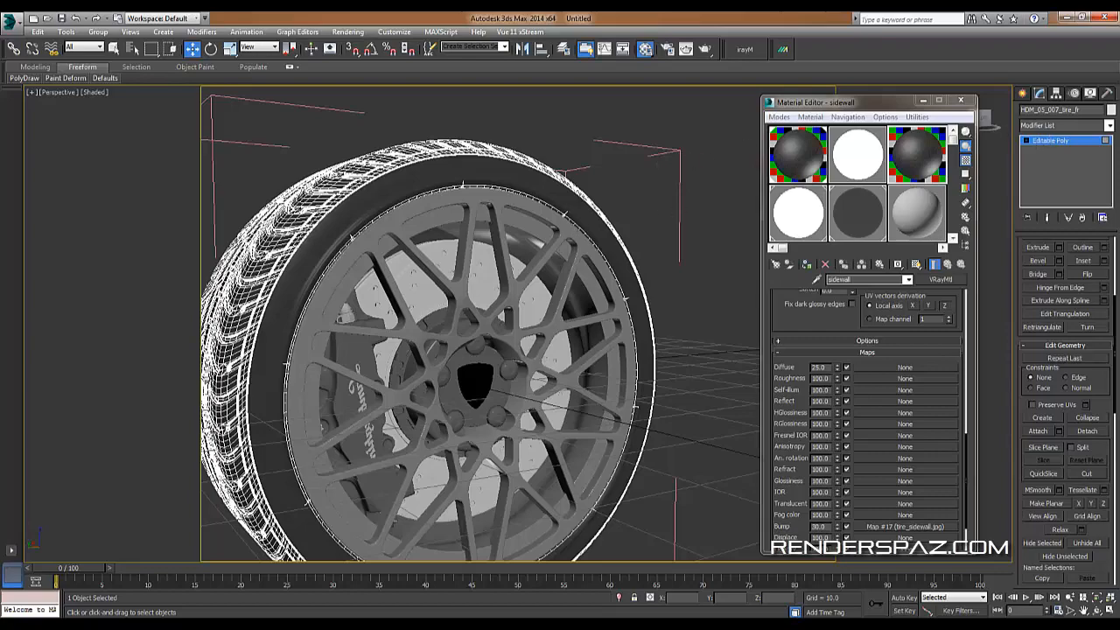
Leave polygon editing on the tire and select the detached sidewall object.
{"action": "left_click", "coordinate": [1065, 145]}
{"action": "left_click", "coordinate": [697, 201]}
{"action": "middle_click_drag", "start_coordinate": [602, 301], "coordinate": [586, 317], "text": "alt"}
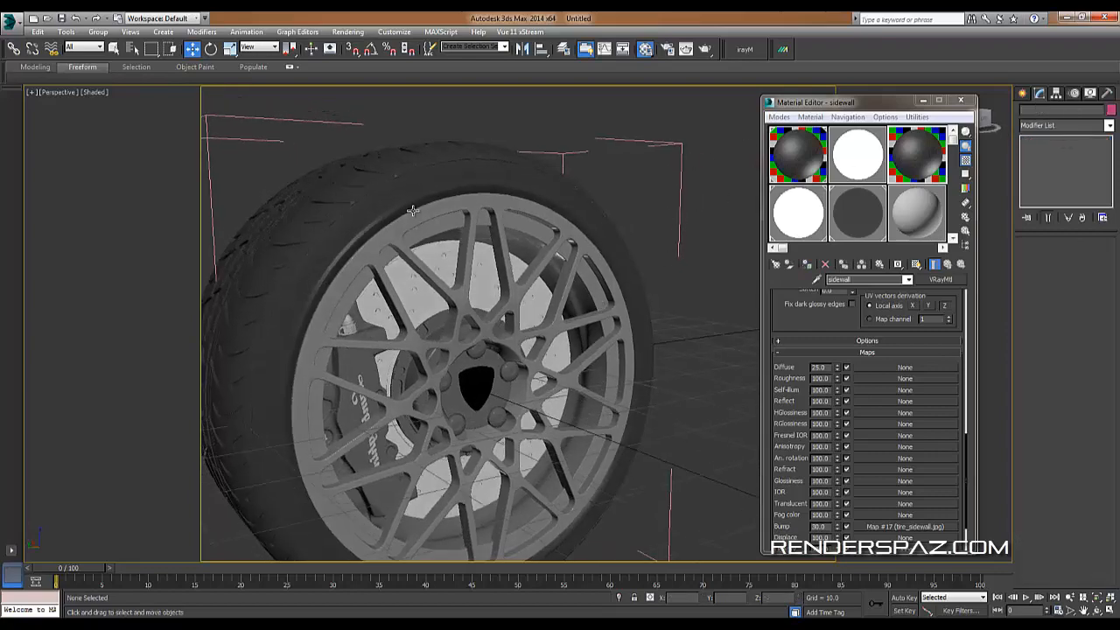
{"action": "left_click", "coordinate": [425, 198]}
{"action": "middle_click_drag", "start_coordinate": [419, 240], "coordinate": [560, 298], "text": "alt"}
{"action": "scroll", "coordinate": [494, 278], "scroll_direction": "up", "scroll_amount": 3}
{"action": "scroll", "coordinate": [613, 315], "scroll_direction": "down", "scroll_amount": 3}
{"action": "scroll", "coordinate": [695, 337], "scroll_direction": "up", "scroll_amount": 4}
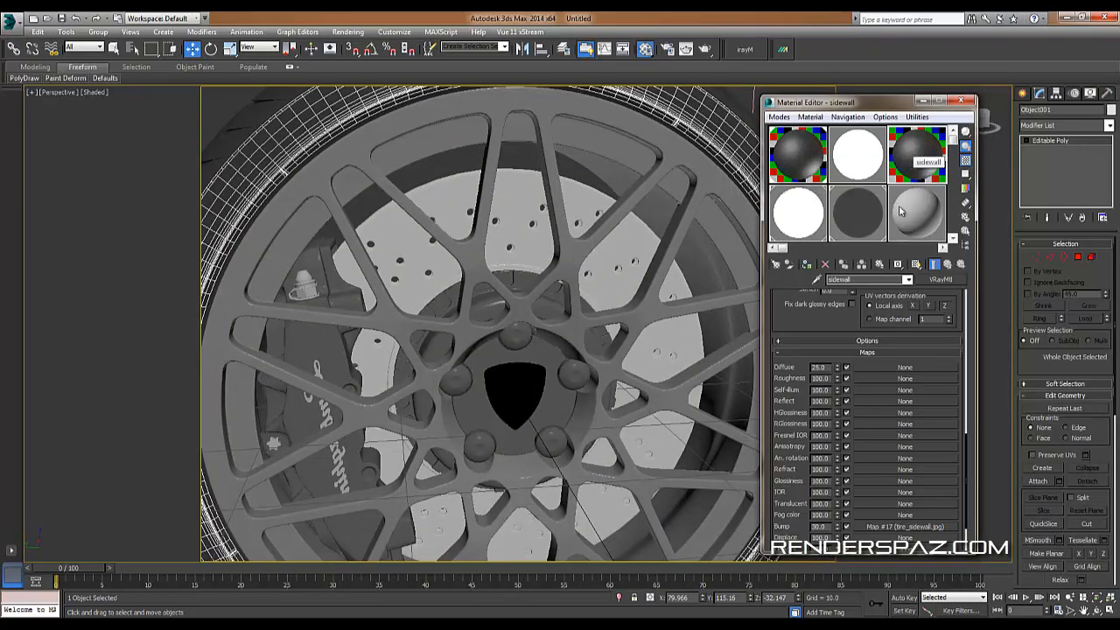
Examine the HDM_05_007_tire material's parameters and the tread and sidewall surfaces of the wheel.
{"action": "scroll", "coordinate": [831, 328], "scroll_direction": "up", "scroll_amount": 5}
{"action": "scroll", "coordinate": [840, 333], "scroll_direction": "up", "scroll_amount": 4}
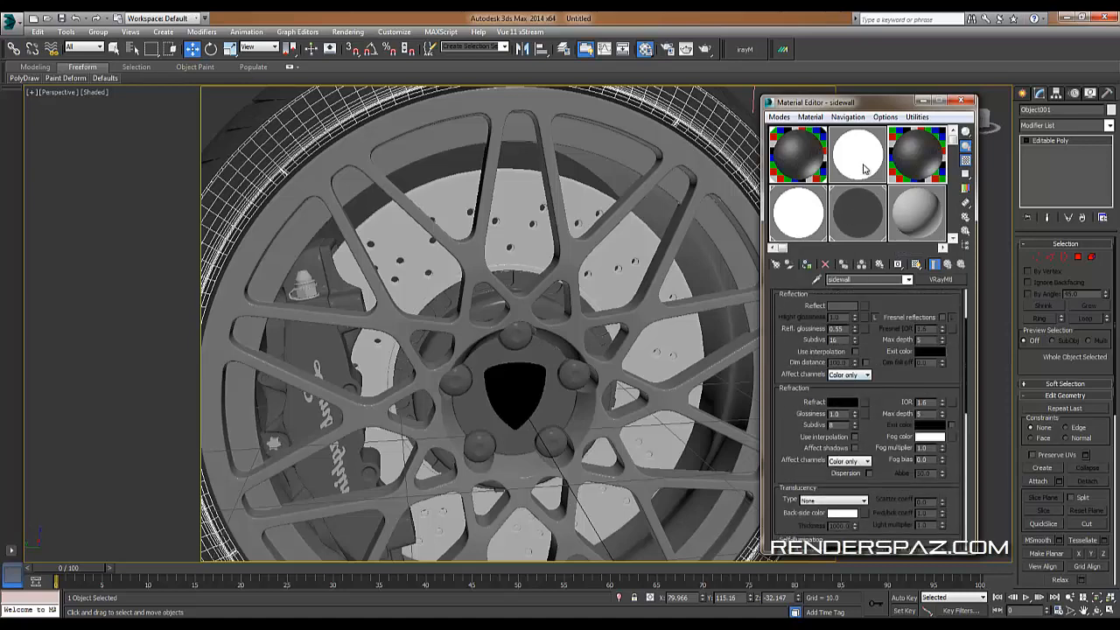
{"action": "left_click", "coordinate": [853, 154]}
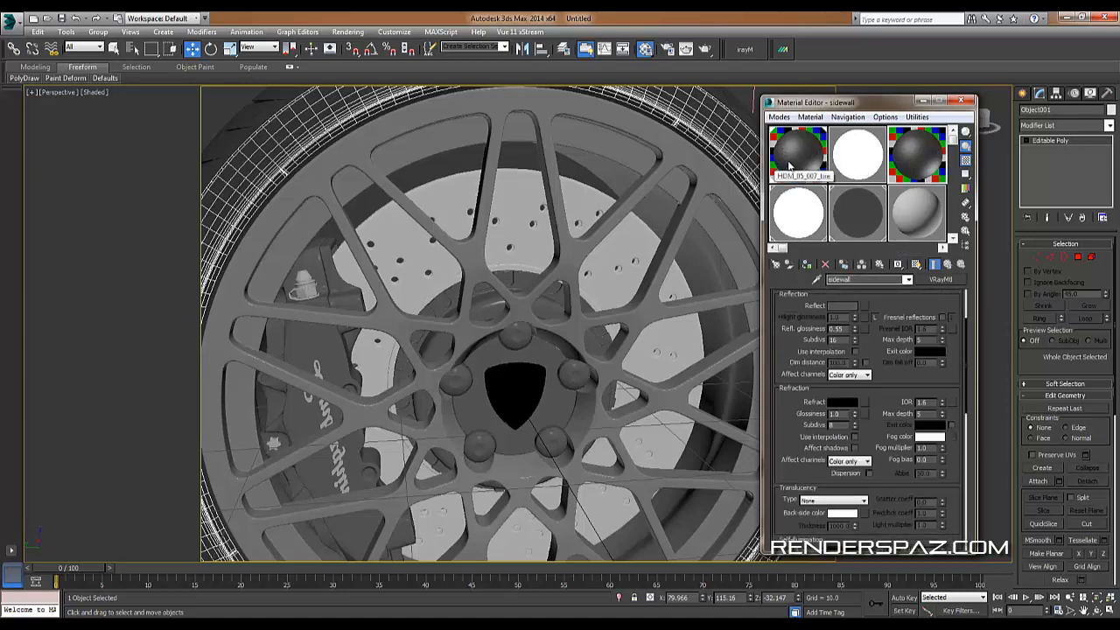
{"action": "middle_click_drag", "start_coordinate": [532, 230], "coordinate": [425, 176], "text": "alt"}
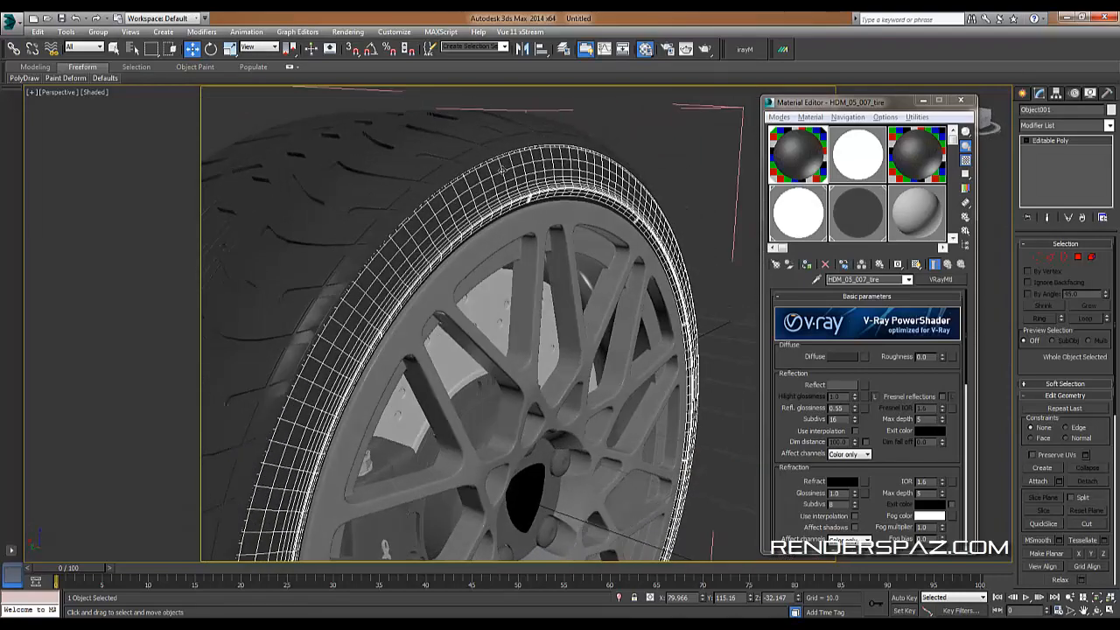
{"action": "middle_click_drag", "start_coordinate": [451, 197], "coordinate": [420, 214], "text": "alt"}
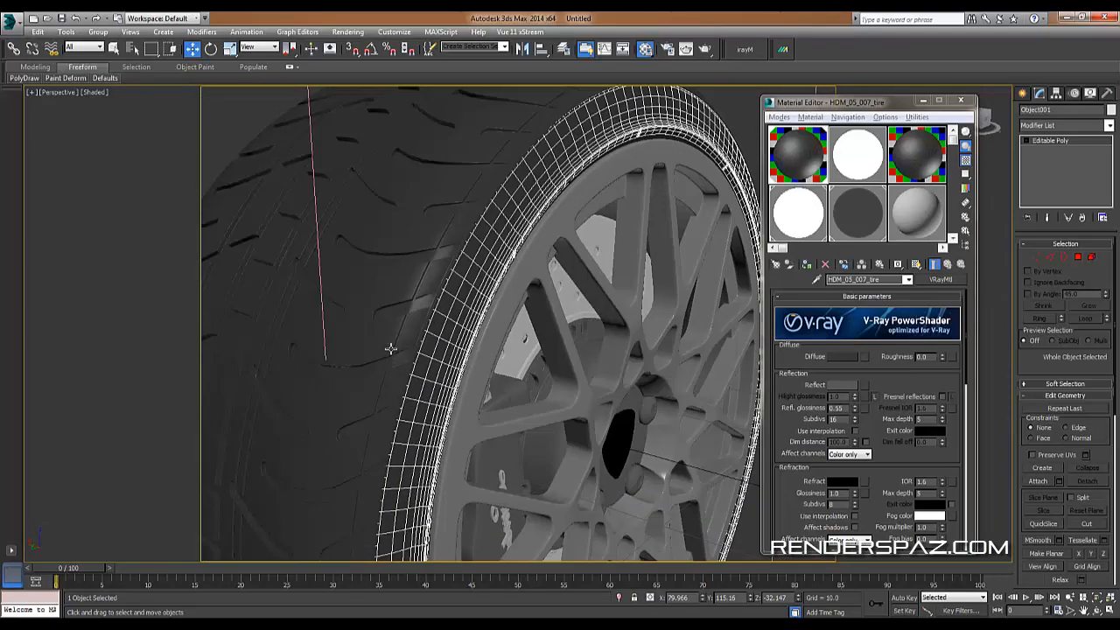
{"action": "middle_click_drag", "start_coordinate": [487, 192], "coordinate": [578, 195], "text": "alt"}
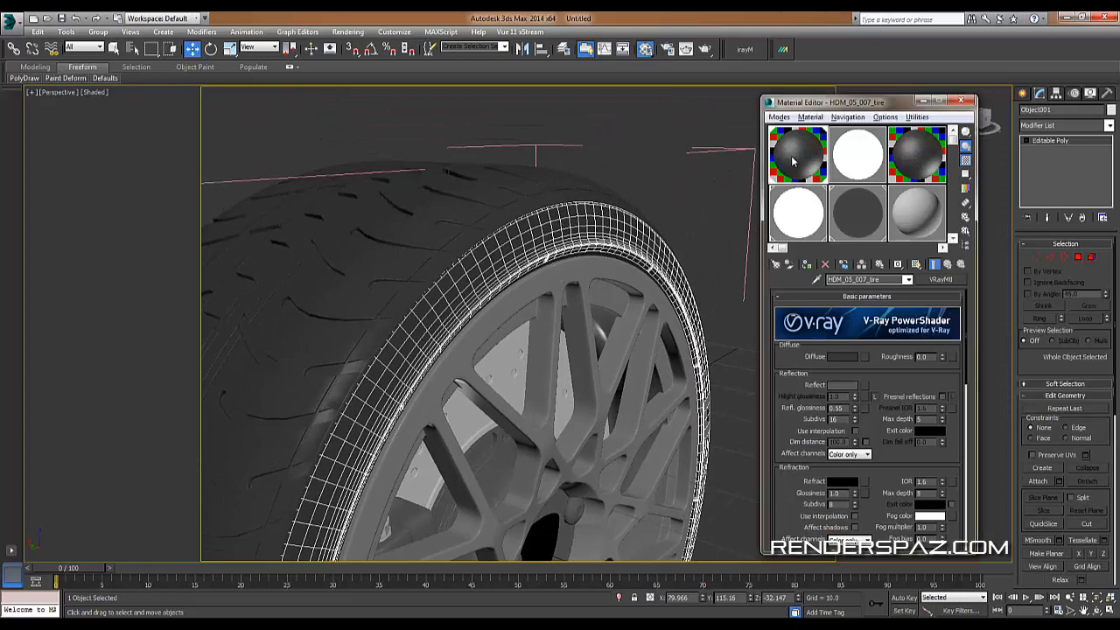
Review the sidewall material's parameters and assign that material to the detached sidewall object.
{"action": "left_click", "coordinate": [938, 164]}
{"action": "scroll", "coordinate": [816, 348], "scroll_direction": "down", "scroll_amount": 3}
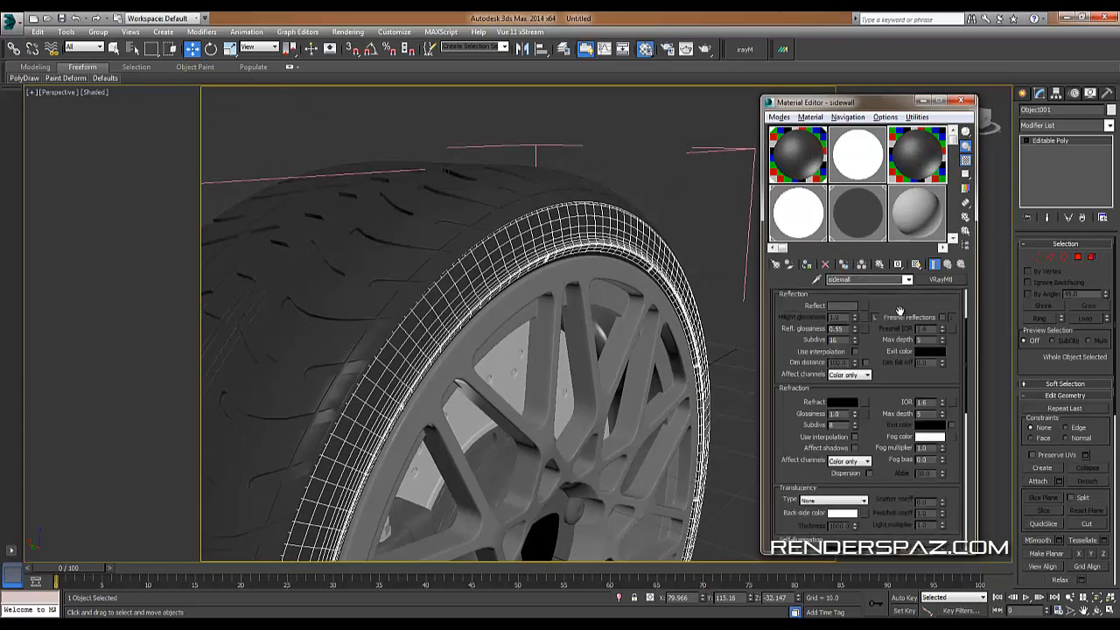
{"action": "scroll", "coordinate": [784, 363], "scroll_direction": "up", "scroll_amount": 3}
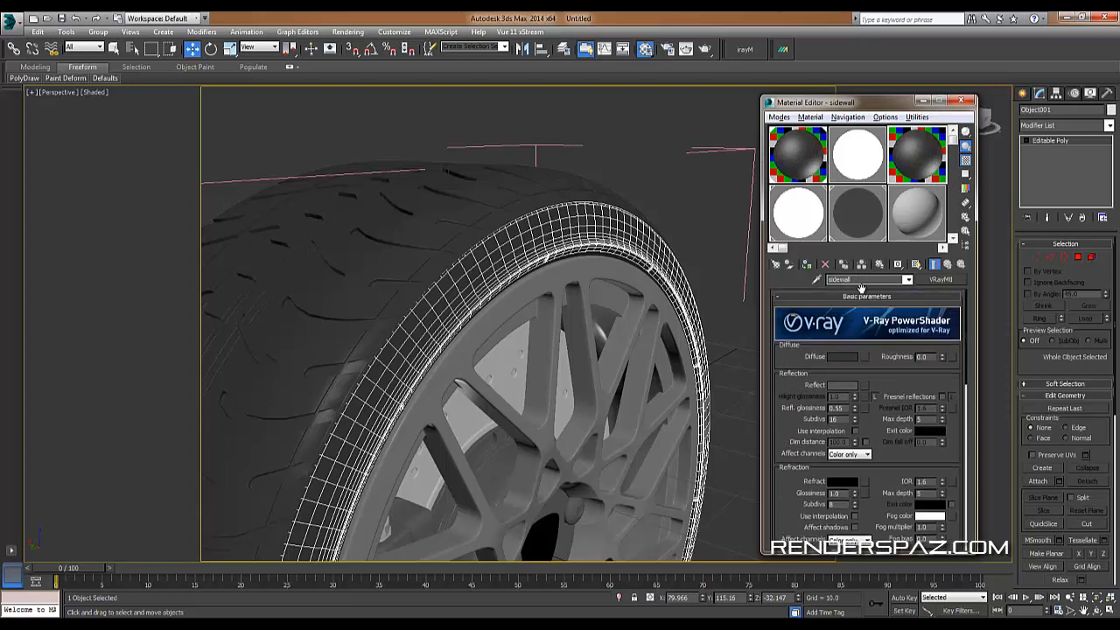
{"action": "left_click_drag", "start_coordinate": [865, 280], "coordinate": [815, 283]}
{"action": "scroll", "coordinate": [864, 294], "scroll_direction": "down", "scroll_amount": 5}
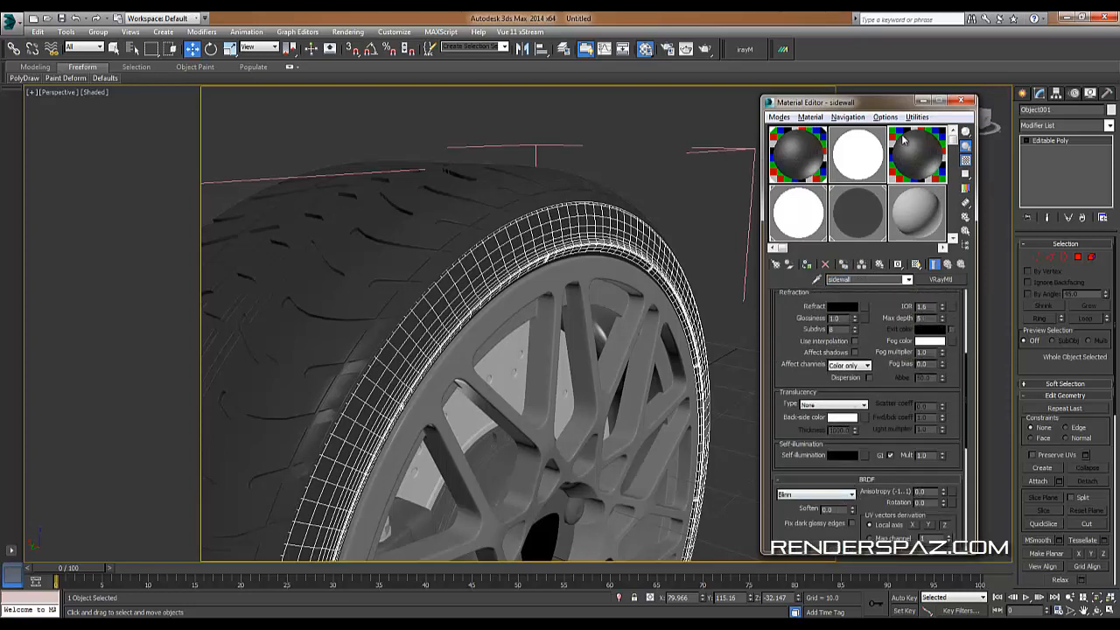
{"action": "middle_click_drag", "start_coordinate": [584, 353], "coordinate": [638, 317], "text": "alt"}
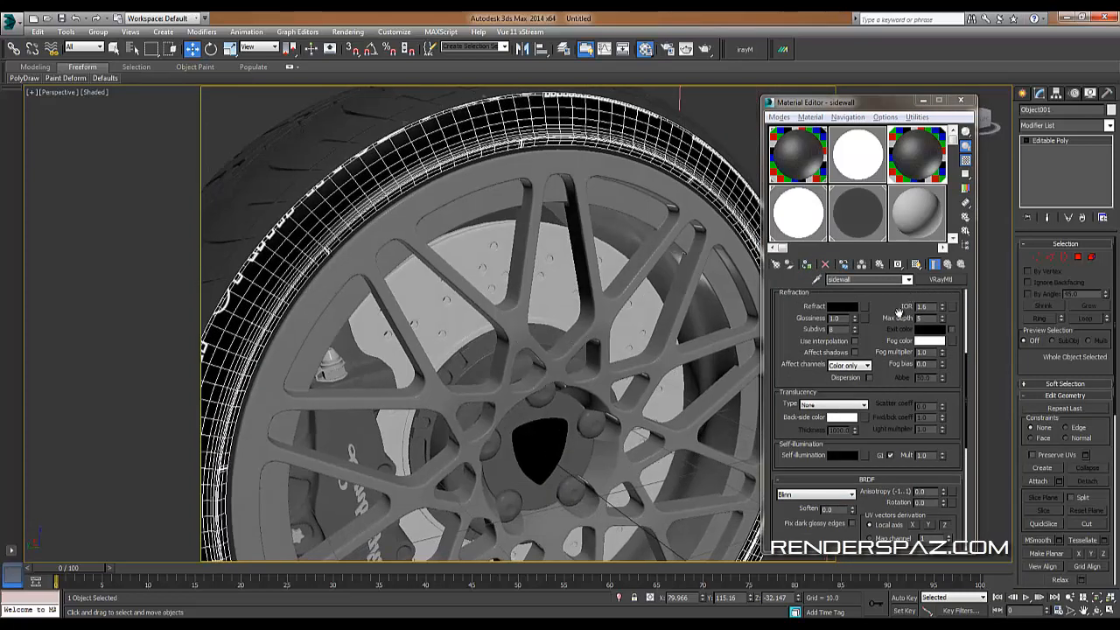
Open the bitmap settings of the sidewall material's bump map and frame the wheel in the viewport.
{"action": "scroll", "coordinate": [897, 393], "scroll_direction": "down", "scroll_amount": 10}
{"action": "left_click", "coordinate": [899, 501]}
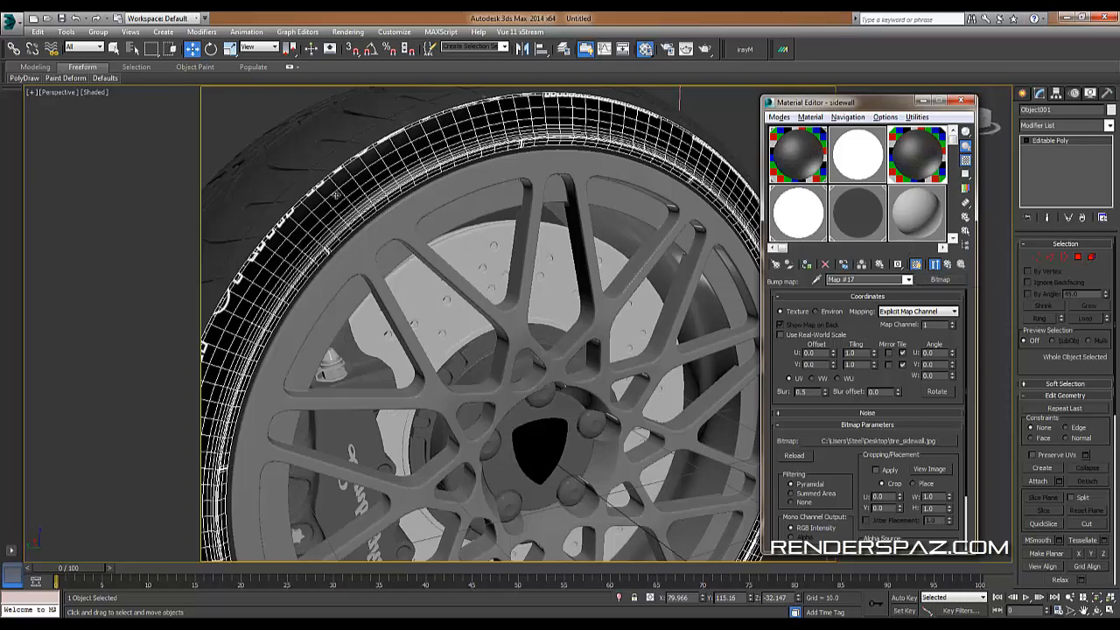
{"action": "key", "text": "z"}
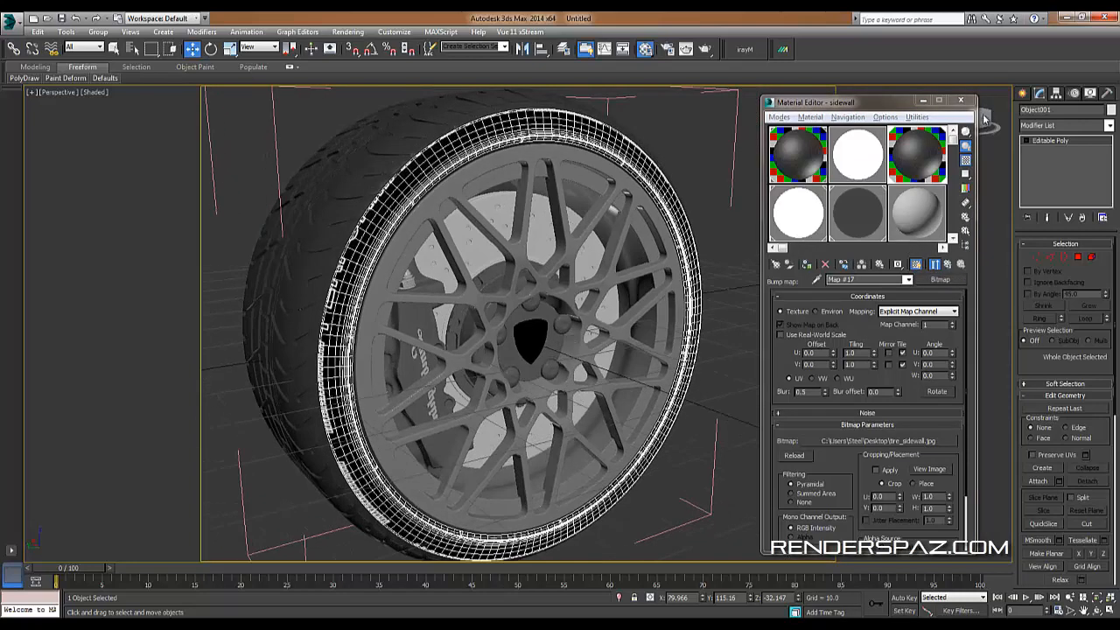
Add a UVW Map modifier to the sidewall object and fit its planar mapping along the X axis.
{"action": "left_click", "coordinate": [1053, 126]}
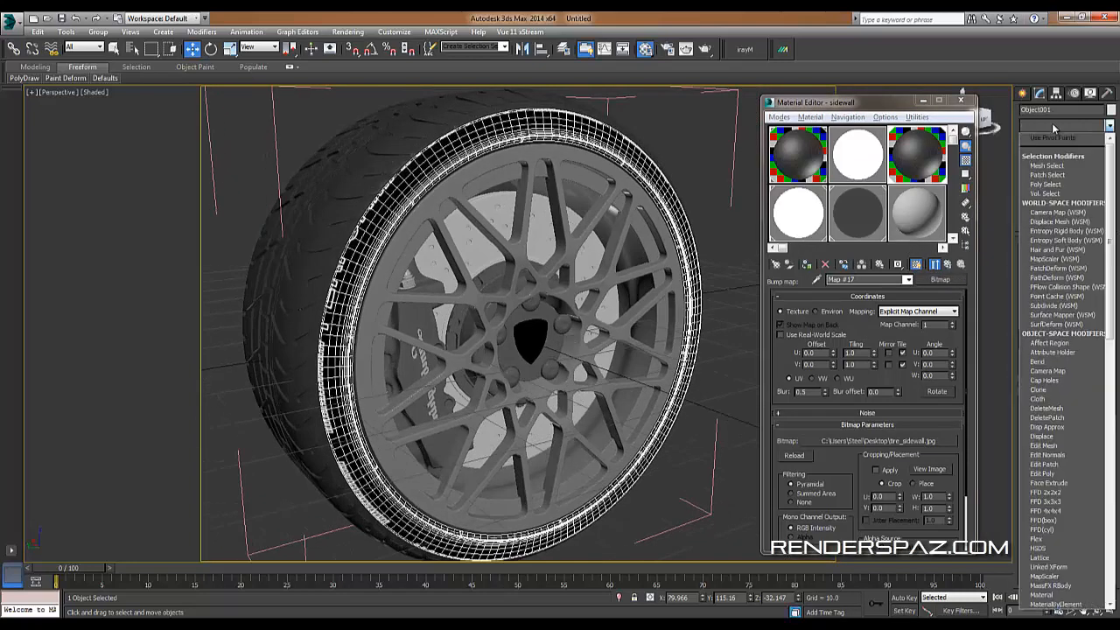
{"action": "key", "text": "u"}
{"action": "left_click", "coordinate": [1044, 502]}
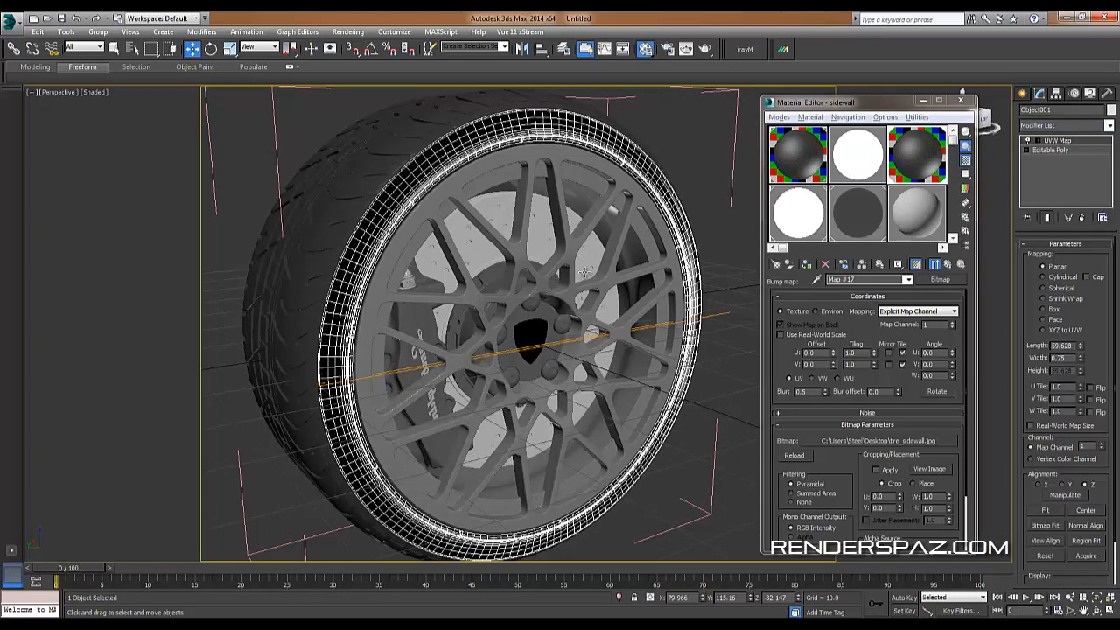
{"action": "left_click", "coordinate": [1044, 511]}
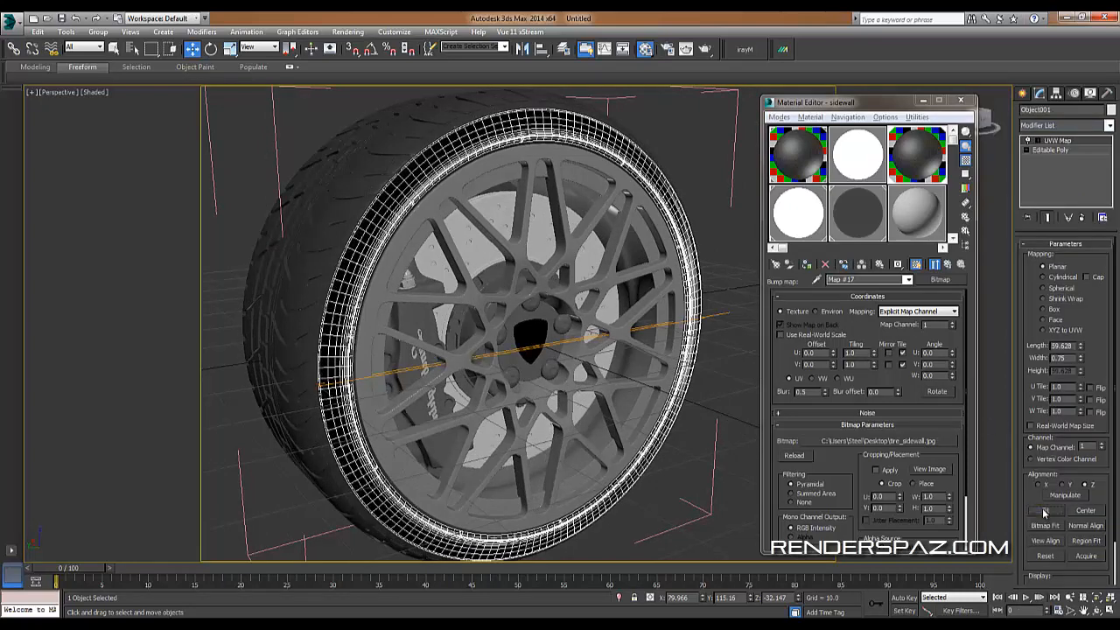
{"action": "left_click", "coordinate": [1044, 513]}
{"action": "left_click", "coordinate": [1044, 515]}
{"action": "left_click", "coordinate": [1062, 486]}
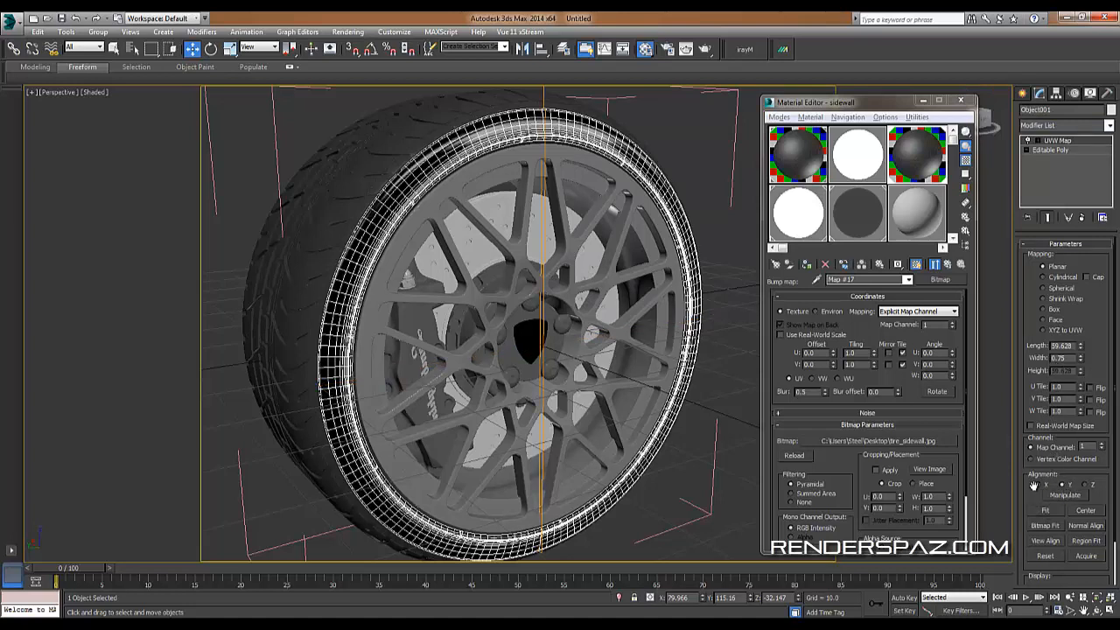
{"action": "left_click", "coordinate": [1039, 486]}
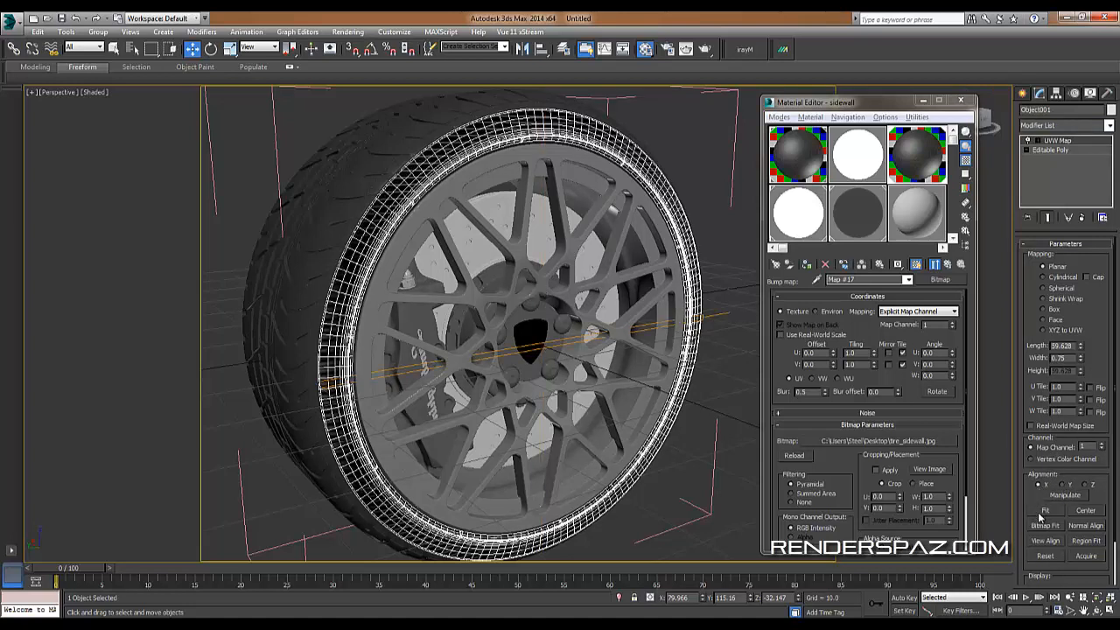
{"action": "left_click", "coordinate": [1044, 510]}
{"action": "middle_click_drag", "start_coordinate": [508, 385], "coordinate": [582, 357], "text": "alt"}
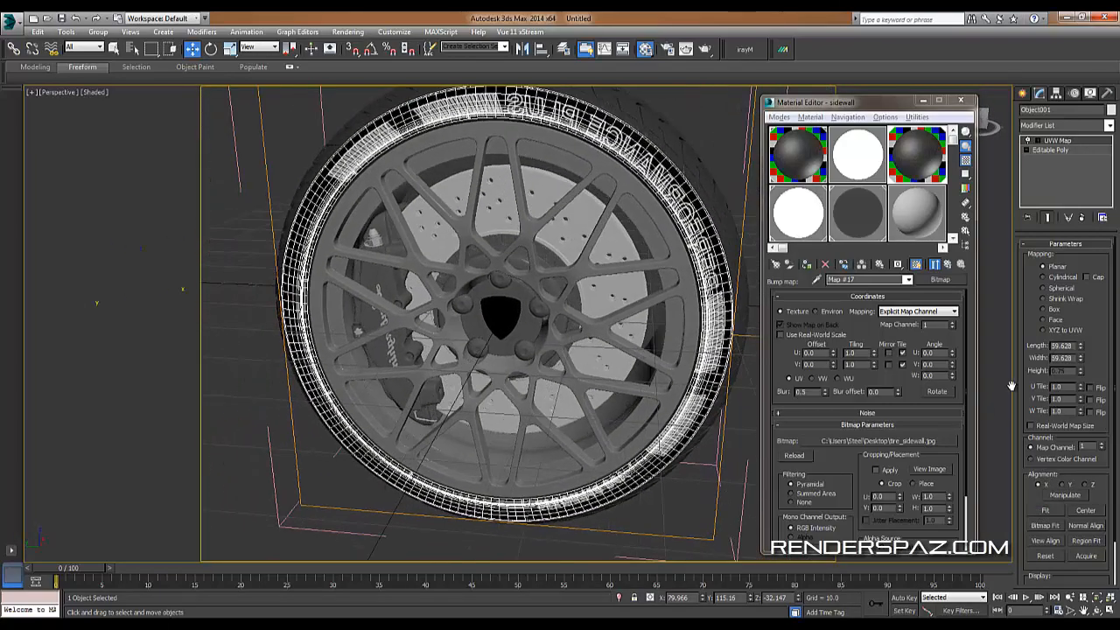
{"action": "middle_click_drag", "start_coordinate": [745, 334], "coordinate": [709, 358], "text": "alt"}
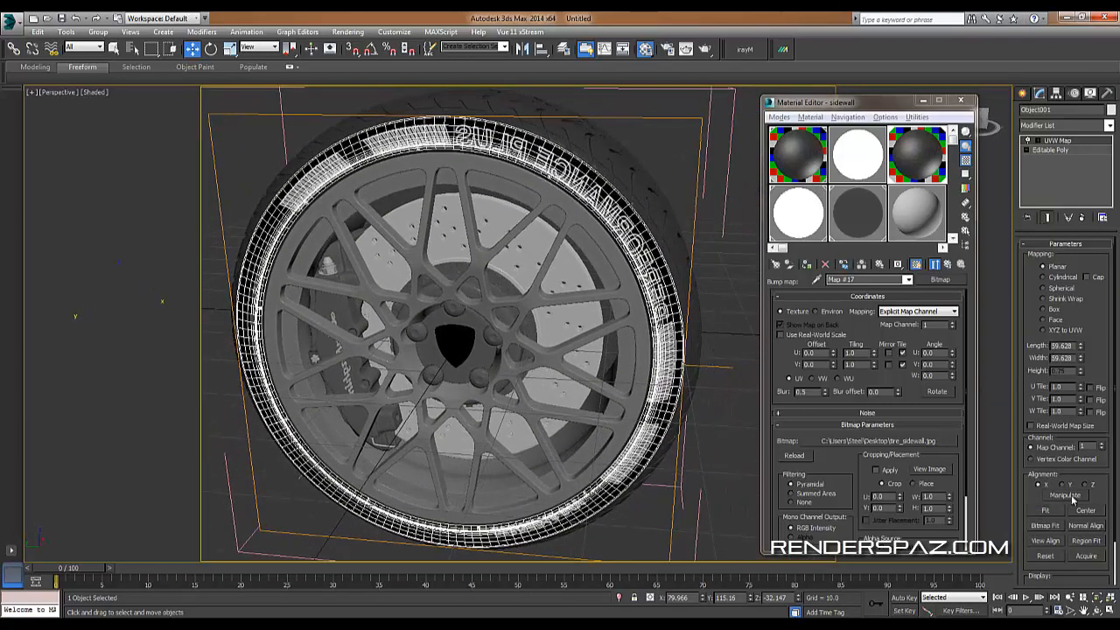
Activate the UVW Map modifier's gizmo and hide the wireframe edges on the selected sidewall.
{"action": "left_click", "coordinate": [1029, 141]}
{"action": "left_click", "coordinate": [1058, 149]}
{"action": "middle_click_drag", "start_coordinate": [565, 330], "coordinate": [600, 305], "text": "alt"}
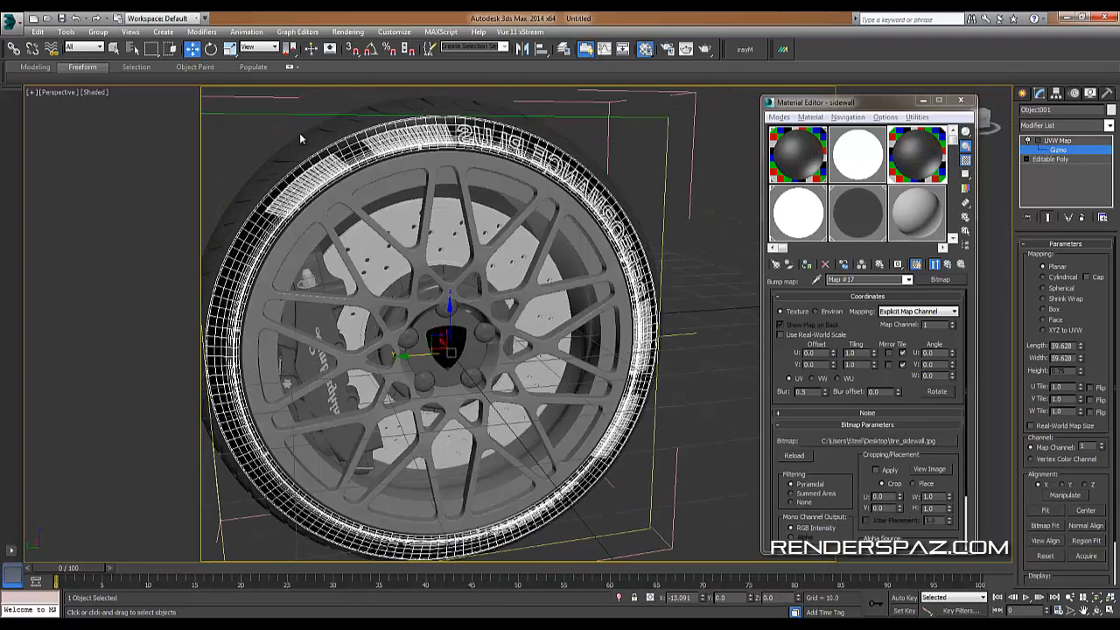
{"action": "left_click", "coordinate": [86, 92]}
{"action": "mouse_move", "coordinate": [153, 250]}
{"action": "left_click", "coordinate": [254, 251]}
Rotate the mapping gizmo half a turn about its vertical axis with angle snap so the sidewall lettering is no longer mirrored.
{"action": "middle_click_drag", "start_coordinate": [435, 271], "coordinate": [381, 185], "text": "alt"}
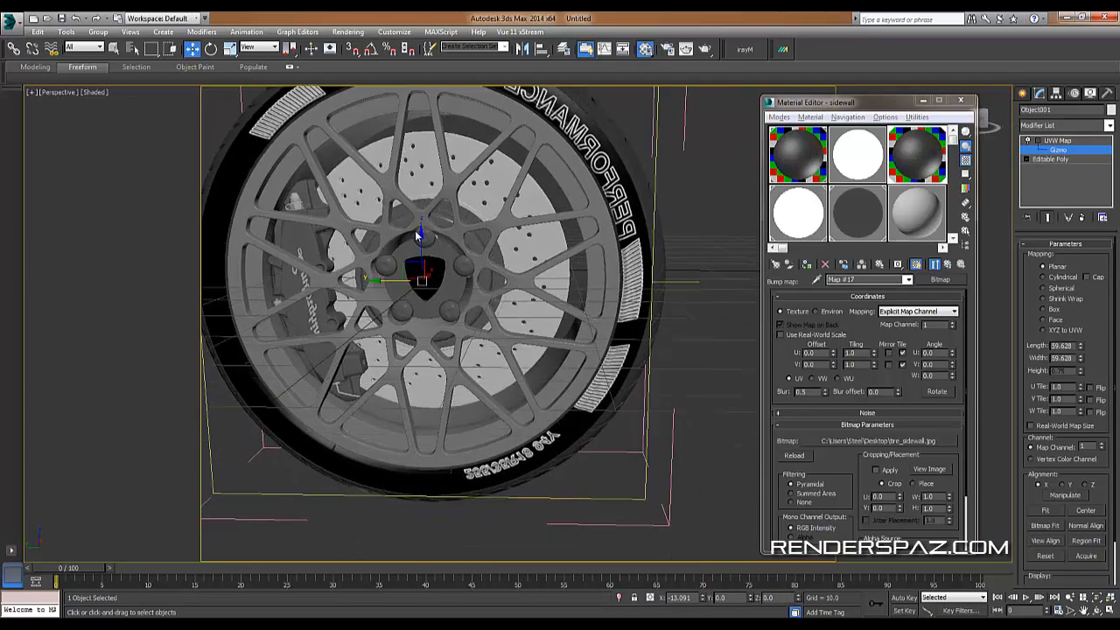
{"action": "scroll", "coordinate": [525, 228], "scroll_direction": "down", "scroll_amount": 3}
{"action": "scroll", "coordinate": [612, 192], "scroll_direction": "up", "scroll_amount": 3}
{"action": "scroll", "coordinate": [508, 258], "scroll_direction": "up", "scroll_amount": 3}
{"action": "scroll", "coordinate": [490, 315], "scroll_direction": "down", "scroll_amount": 3}
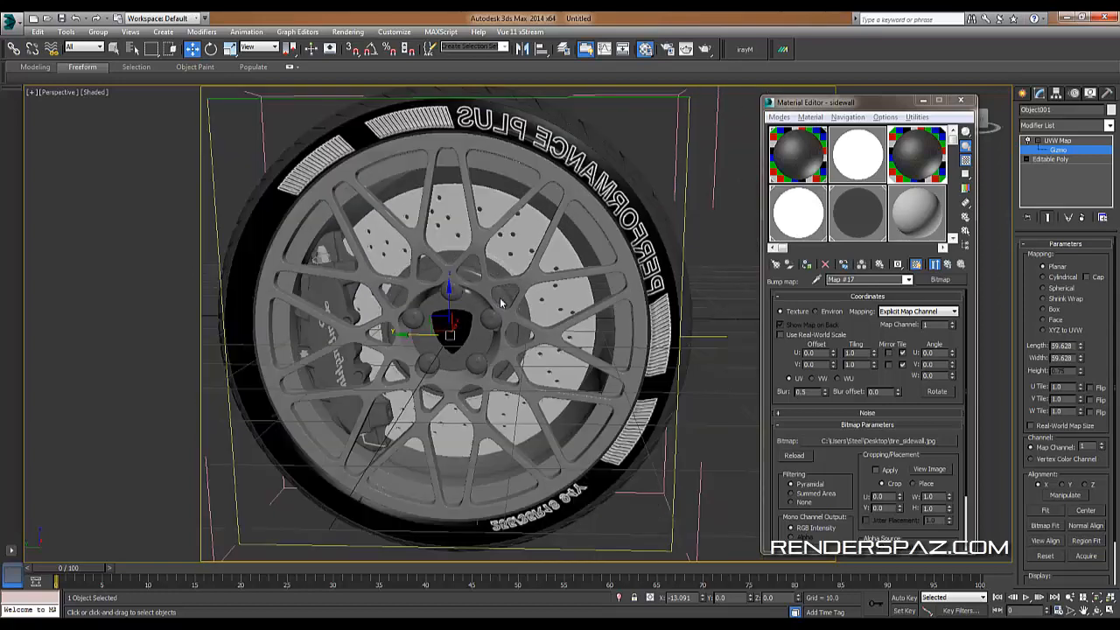
{"action": "middle_click_drag", "start_coordinate": [499, 300], "coordinate": [548, 318]}
{"action": "middle_click_drag", "start_coordinate": [732, 146], "coordinate": [705, 147]}
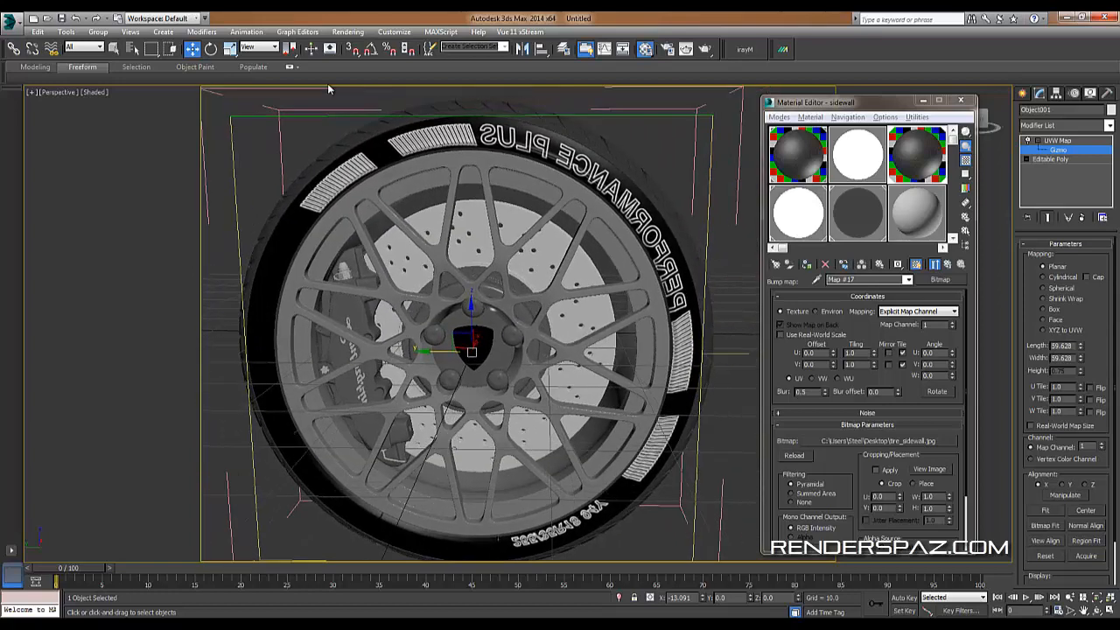
{"action": "left_click", "coordinate": [213, 49]}
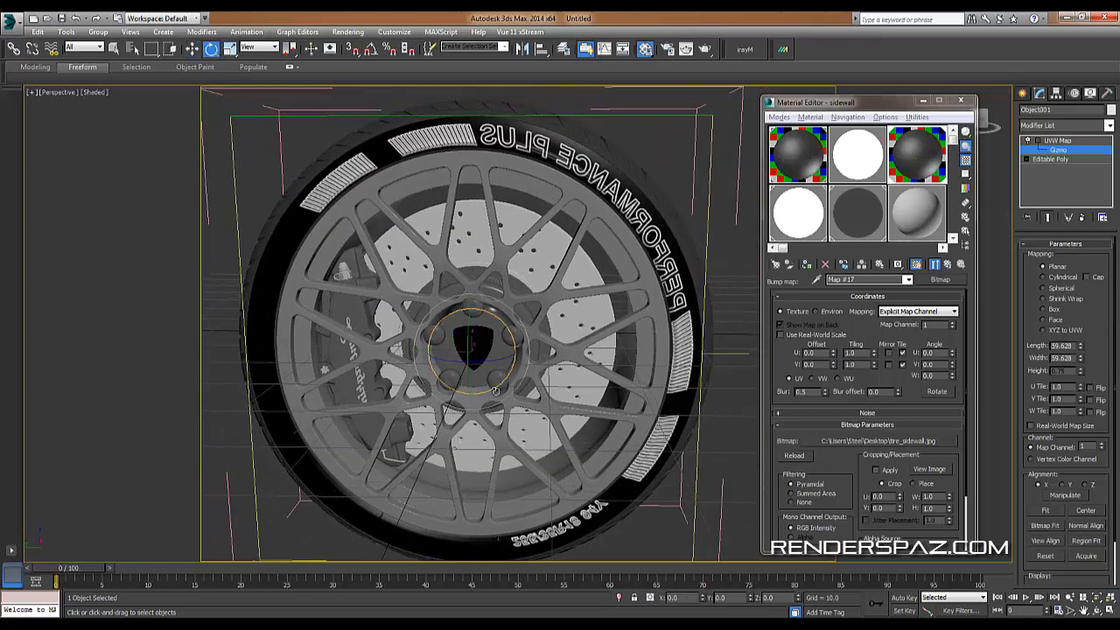
{"action": "left_click", "coordinate": [371, 49]}
{"action": "left_click_drag", "start_coordinate": [486, 359], "coordinate": [385, 384]}
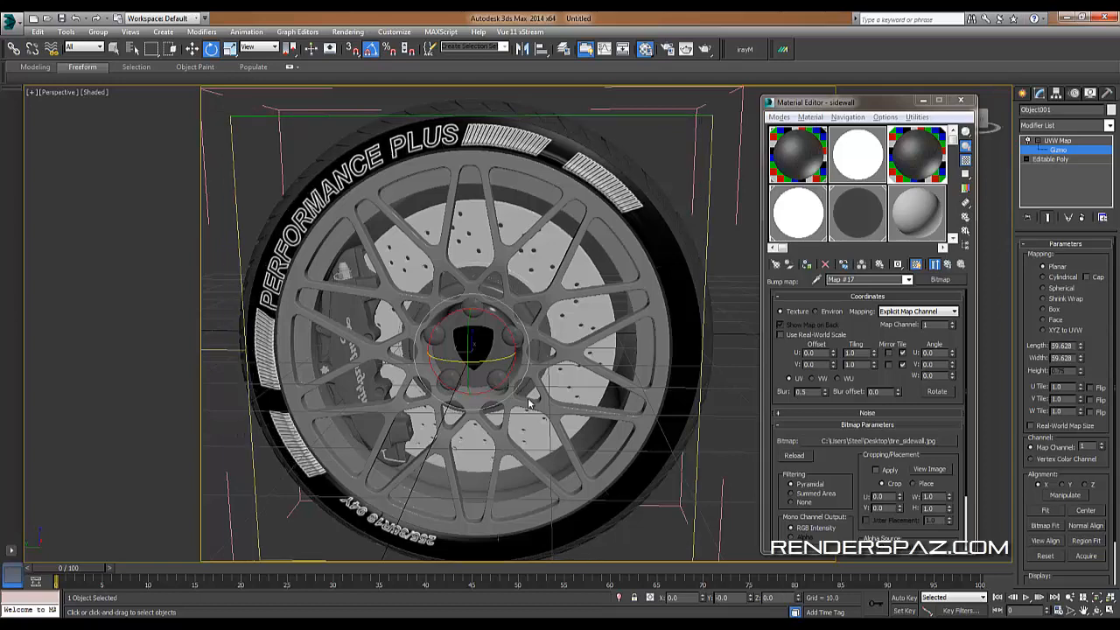
Try turning the lettering around the sidewall with the bitmap's W angle.
{"action": "middle_click_drag", "start_coordinate": [385, 384], "coordinate": [479, 342], "text": "alt"}
{"action": "middle_click_drag", "start_coordinate": [479, 342], "coordinate": [473, 285]}
{"action": "scroll", "coordinate": [507, 302], "scroll_direction": "down", "scroll_amount": 4}
{"action": "scroll", "coordinate": [499, 280], "scroll_direction": "up", "scroll_amount": 5}
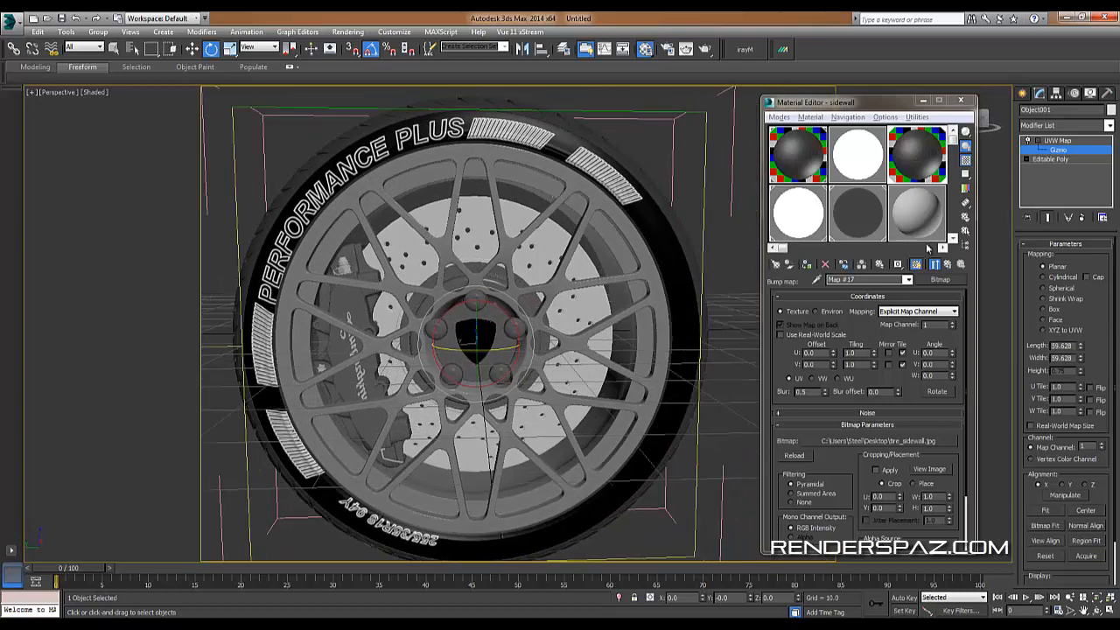
{"action": "left_click", "coordinate": [920, 171]}
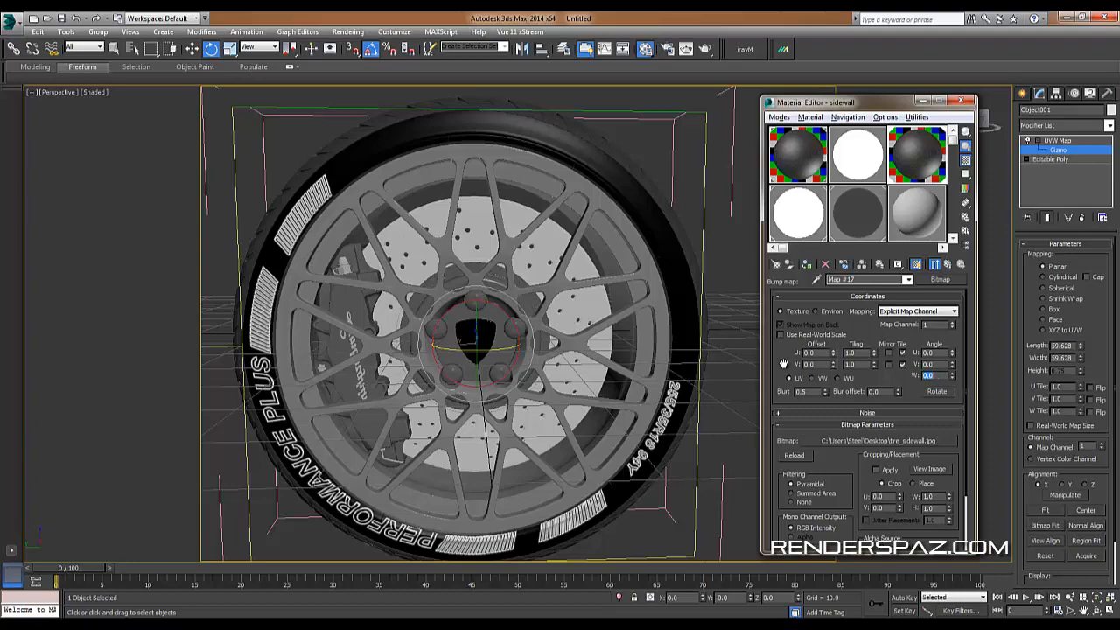
Scale the mapping gizmo uniformly to 102 percent so the lettering sits better on the sidewall.
{"action": "middle_click_drag", "start_coordinate": [454, 293], "coordinate": [398, 297], "text": "alt"}
{"action": "scroll", "coordinate": [455, 296], "scroll_direction": "down", "scroll_amount": 3}
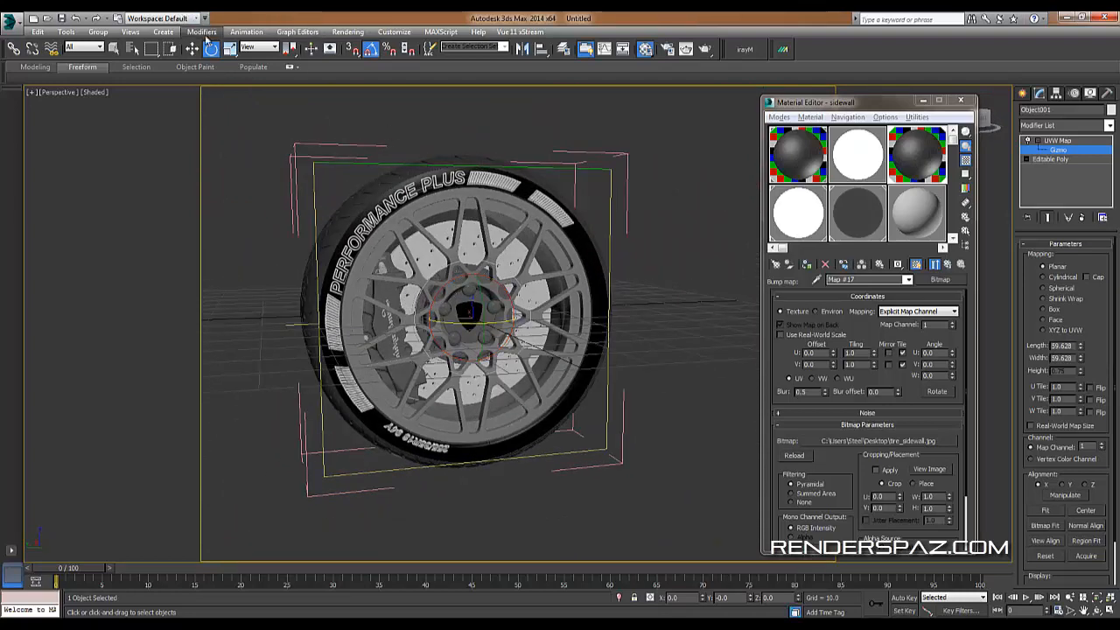
{"action": "left_click", "coordinate": [230, 48]}
{"action": "scroll", "coordinate": [458, 328], "scroll_direction": "up", "scroll_amount": 3}
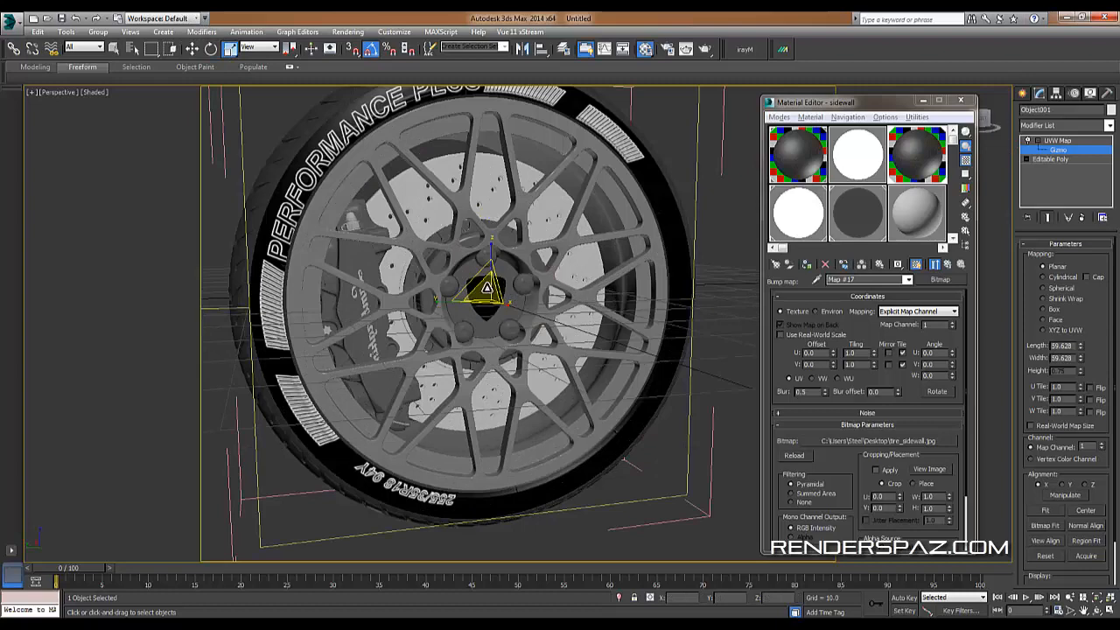
{"action": "left_click_drag", "start_coordinate": [487, 292], "coordinate": [486, 292]}
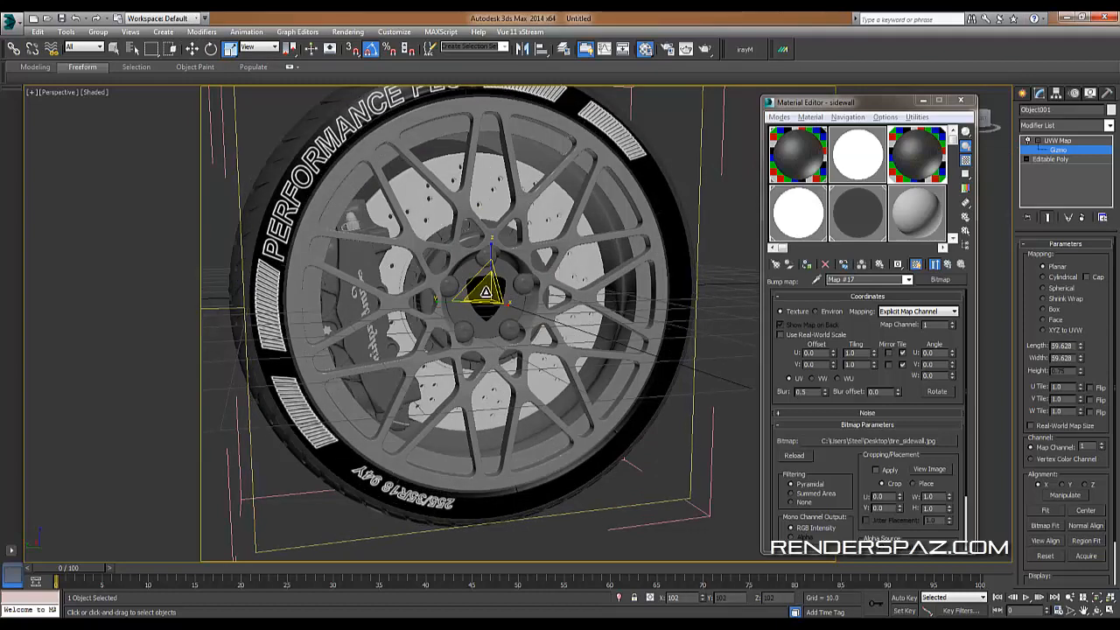
{"action": "middle_click_drag", "start_coordinate": [461, 347], "coordinate": [415, 340], "text": "alt"}
{"action": "middle_click_drag", "start_coordinate": [455, 221], "coordinate": [487, 203], "text": "alt"}
{"action": "middle_click_drag", "start_coordinate": [488, 114], "coordinate": [486, 228]}
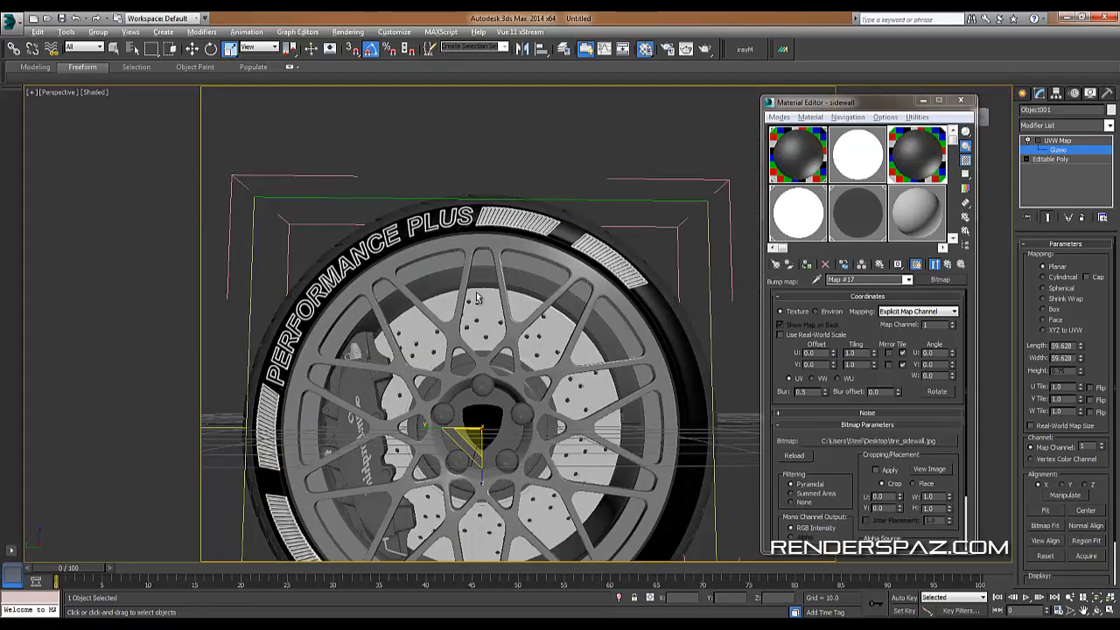
{"action": "middle_click_drag", "start_coordinate": [376, 203], "coordinate": [429, 185], "text": "alt"}
{"action": "middle_click_drag", "start_coordinate": [438, 350], "coordinate": [465, 265]}
{"action": "scroll", "coordinate": [490, 339], "scroll_direction": "down", "scroll_amount": 3}
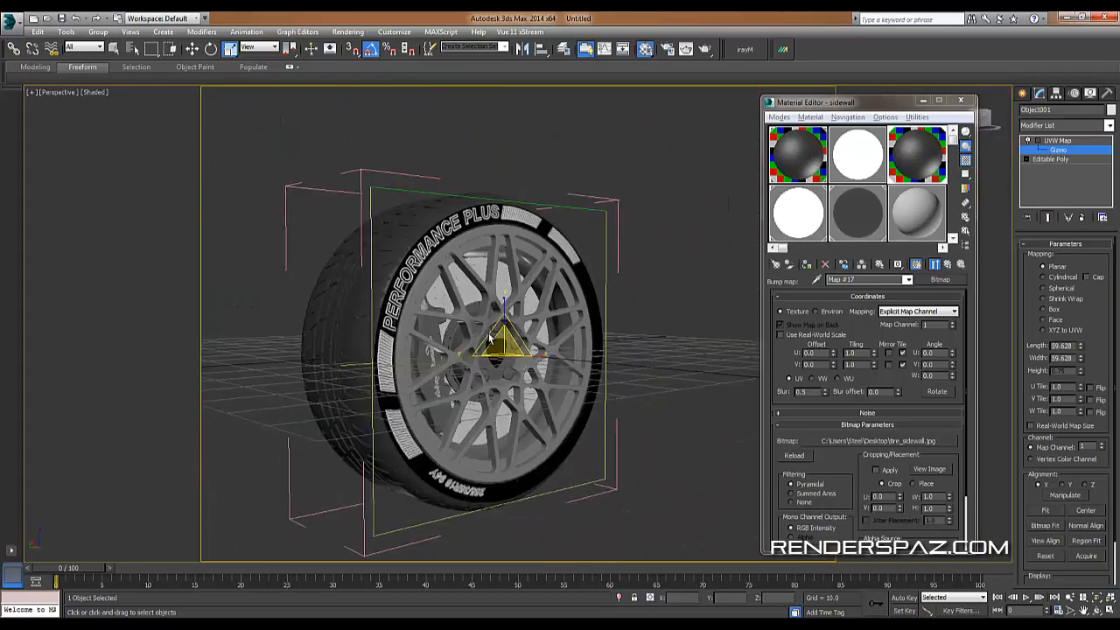
{"action": "middle_click_drag", "start_coordinate": [490, 339], "coordinate": [475, 322], "text": "alt"}
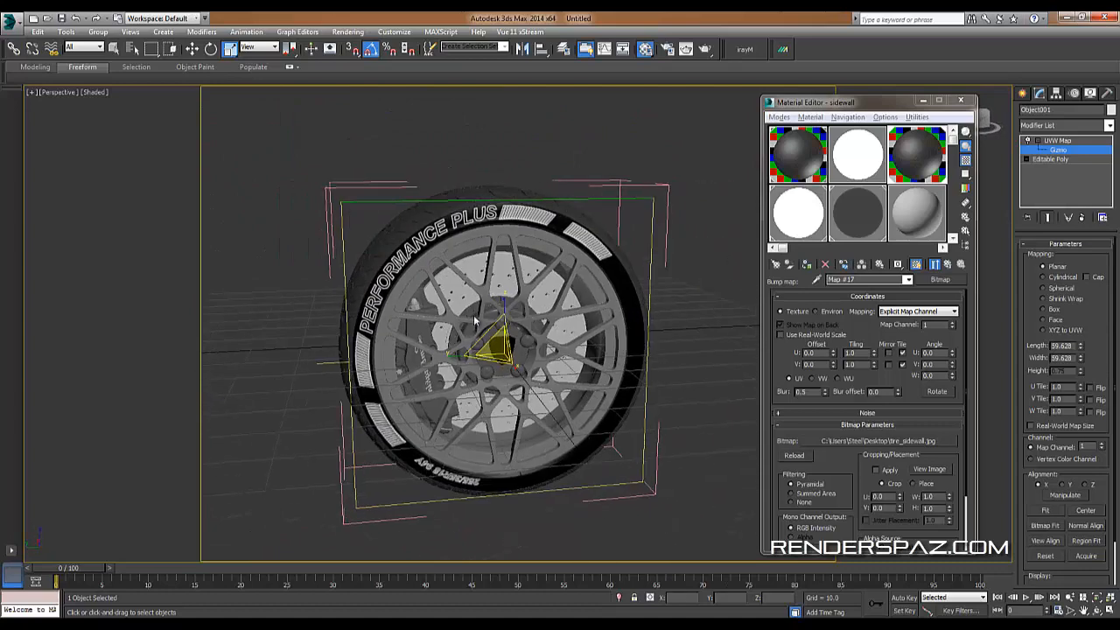
Switch the render setup to ActiveShade with V-Ray RT, start the interactive render of the perspective view and close the setup.
{"action": "left_click", "coordinate": [347, 31]}
{"action": "left_click", "coordinate": [363, 58]}
{"action": "scroll", "coordinate": [459, 428], "scroll_direction": "down", "scroll_amount": 2}
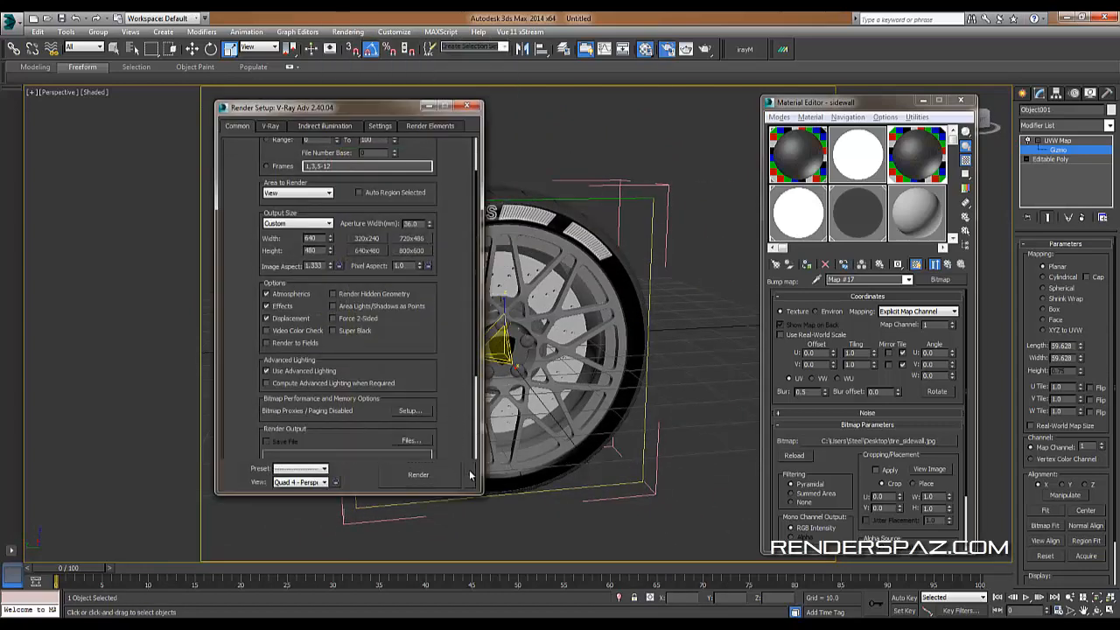
{"action": "left_click", "coordinate": [448, 474]}
{"action": "left_click", "coordinate": [499, 521]}
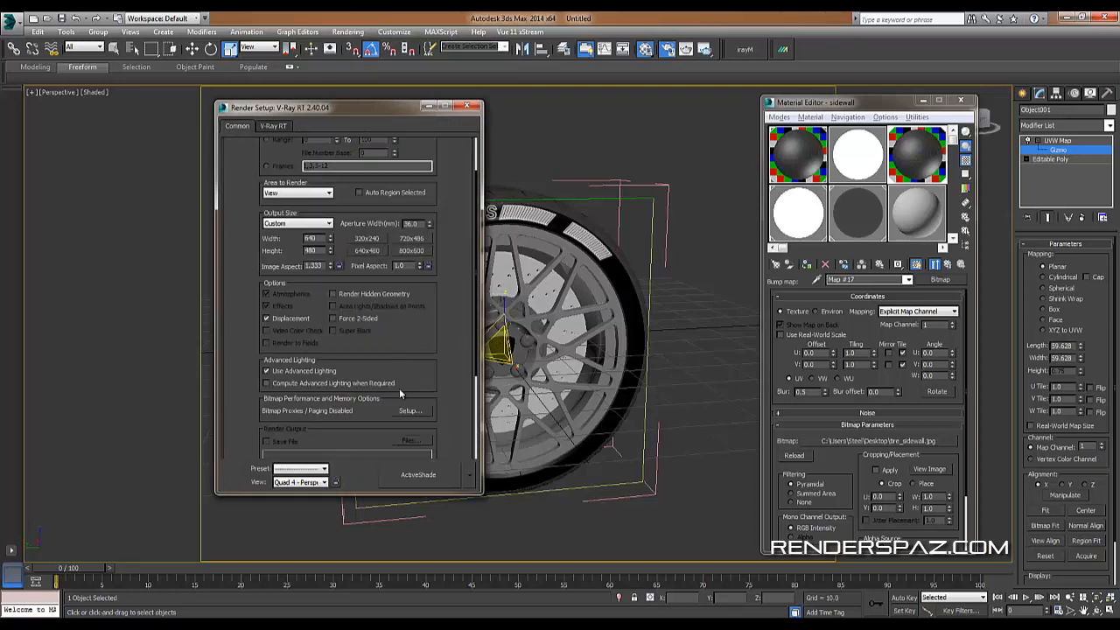
{"action": "left_click_drag", "start_coordinate": [427, 494], "coordinate": [425, 484]}
{"action": "left_click", "coordinate": [424, 477]}
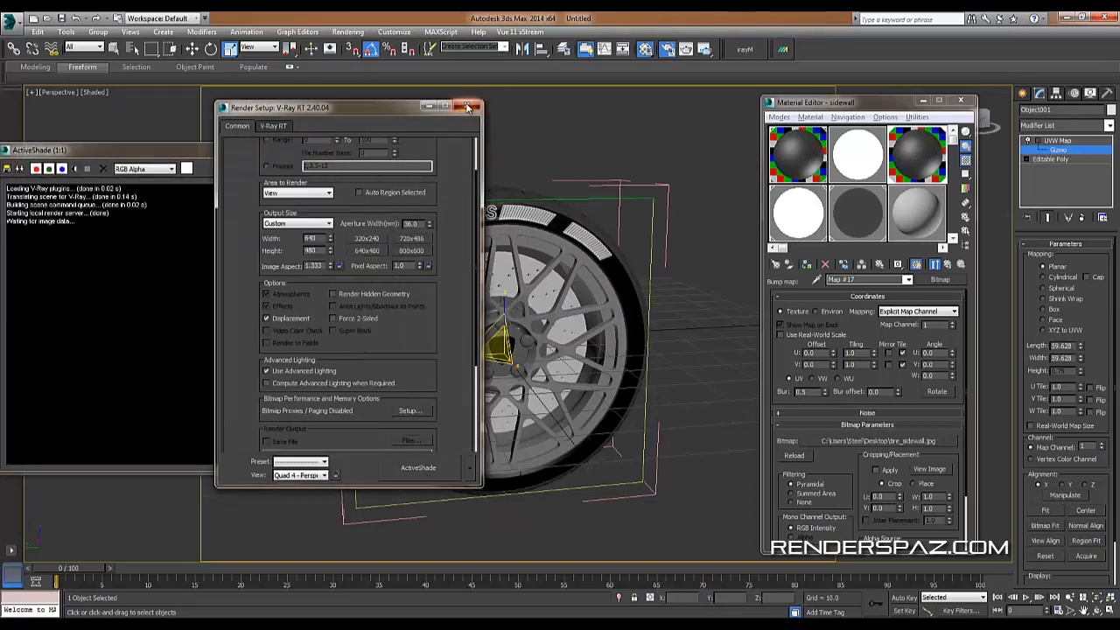
{"action": "left_click", "coordinate": [468, 107]}
Reframe the wheel to inspect the sidewall lettering in the ActiveShade render and reposition the render window.
{"action": "middle_click_drag", "start_coordinate": [560, 404], "coordinate": [592, 447], "text": "alt"}
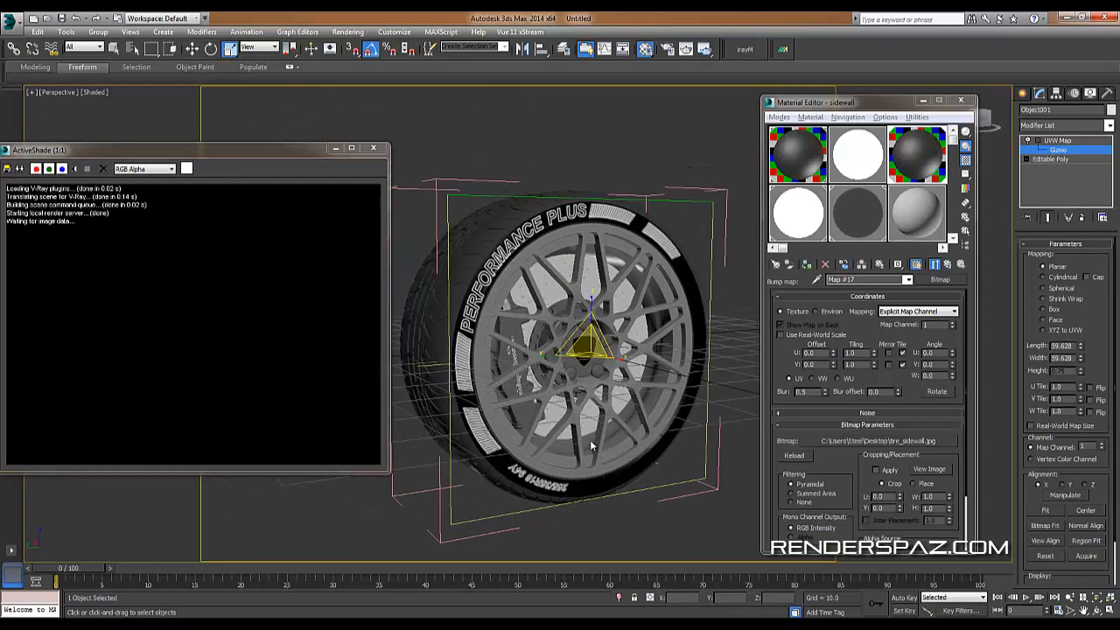
{"action": "scroll", "coordinate": [591, 446], "scroll_direction": "up", "scroll_amount": 3}
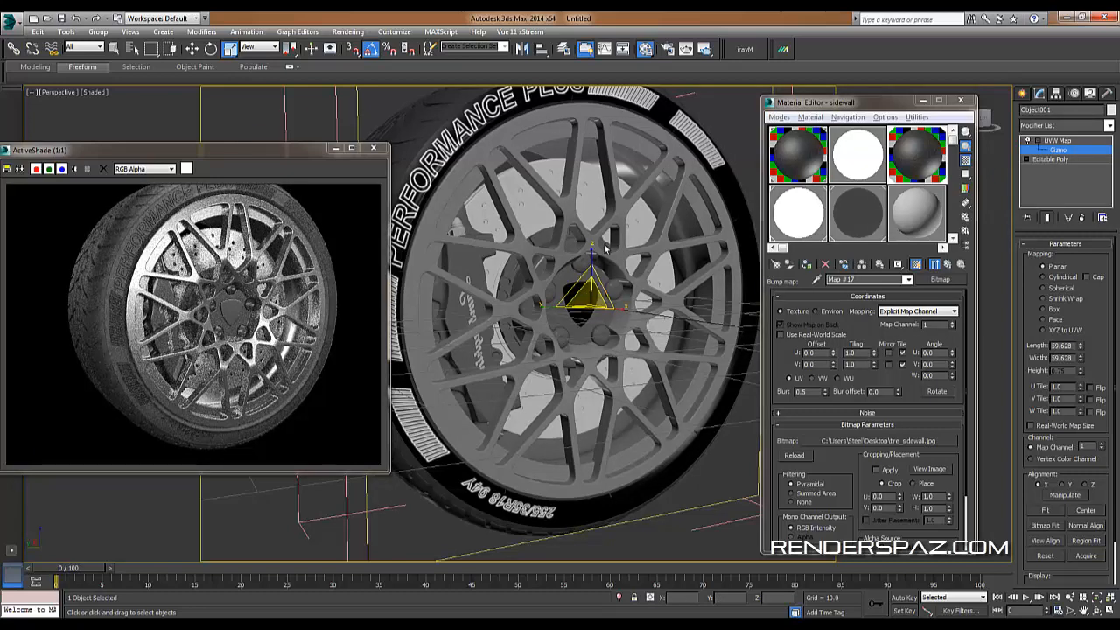
{"action": "middle_click_drag", "start_coordinate": [605, 247], "coordinate": [625, 328]}
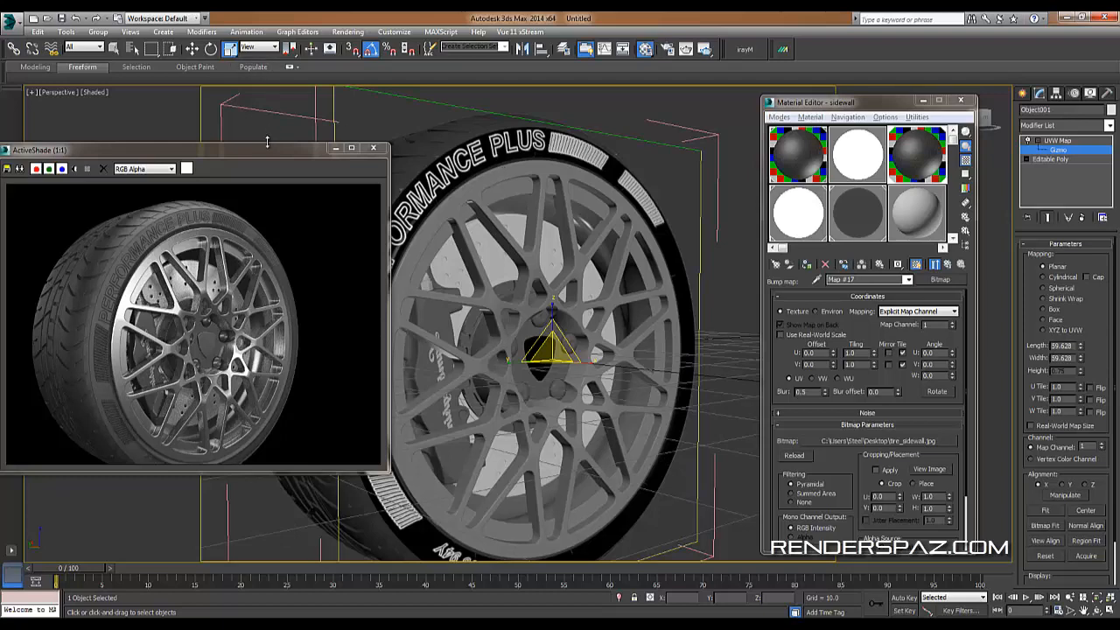
{"action": "left_click_drag", "start_coordinate": [270, 150], "coordinate": [350, 94]}
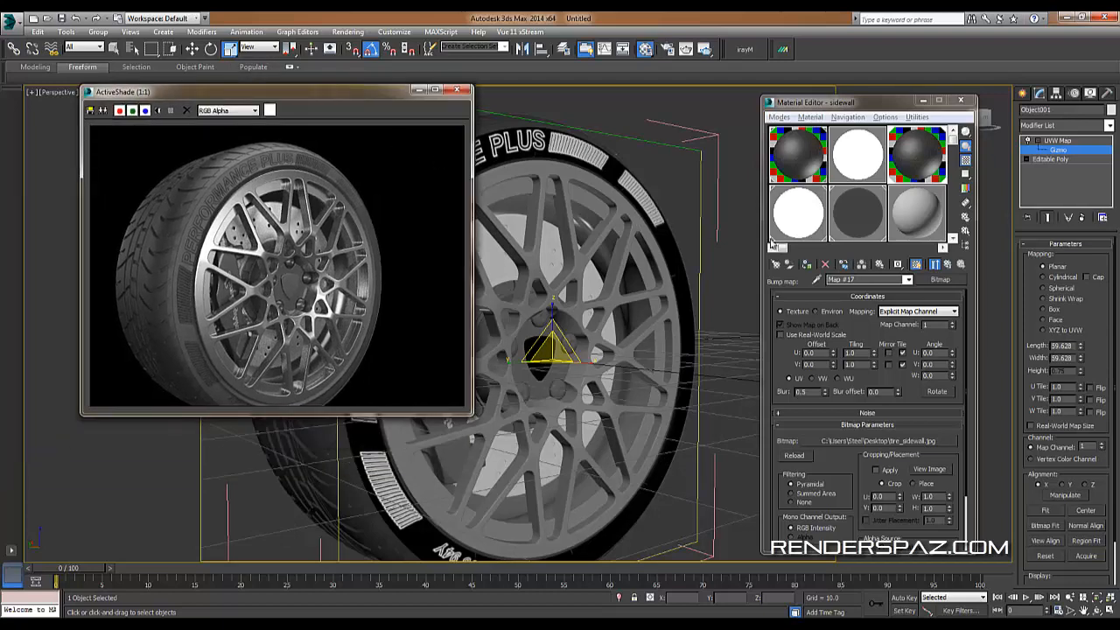